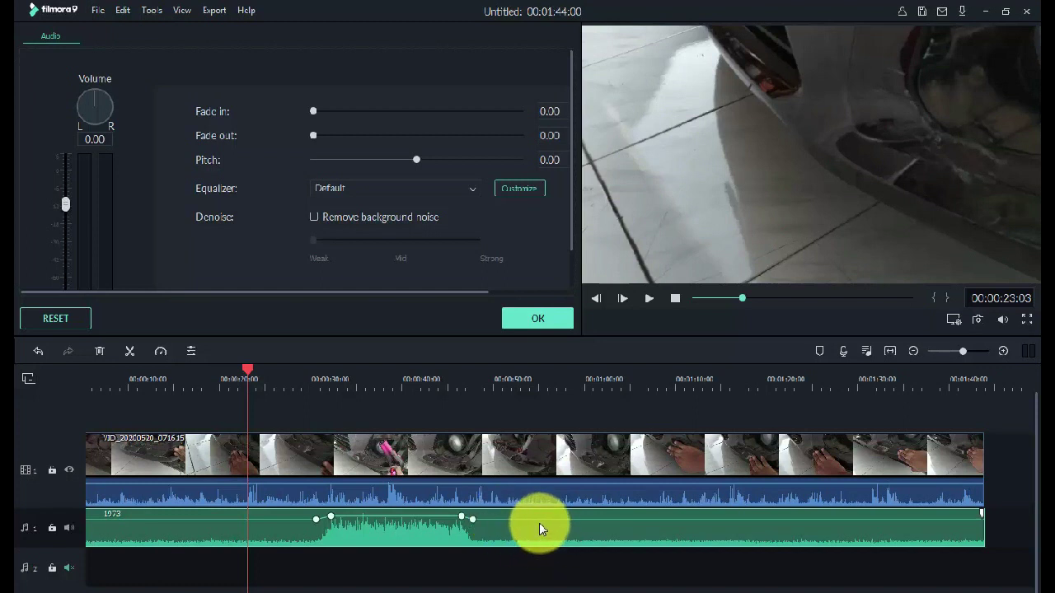
Add volume keyframes to the video clip's audio at about 30, 32, 46 and 48 seconds, lower the level between the middle two, and preview it.
click(332, 491)
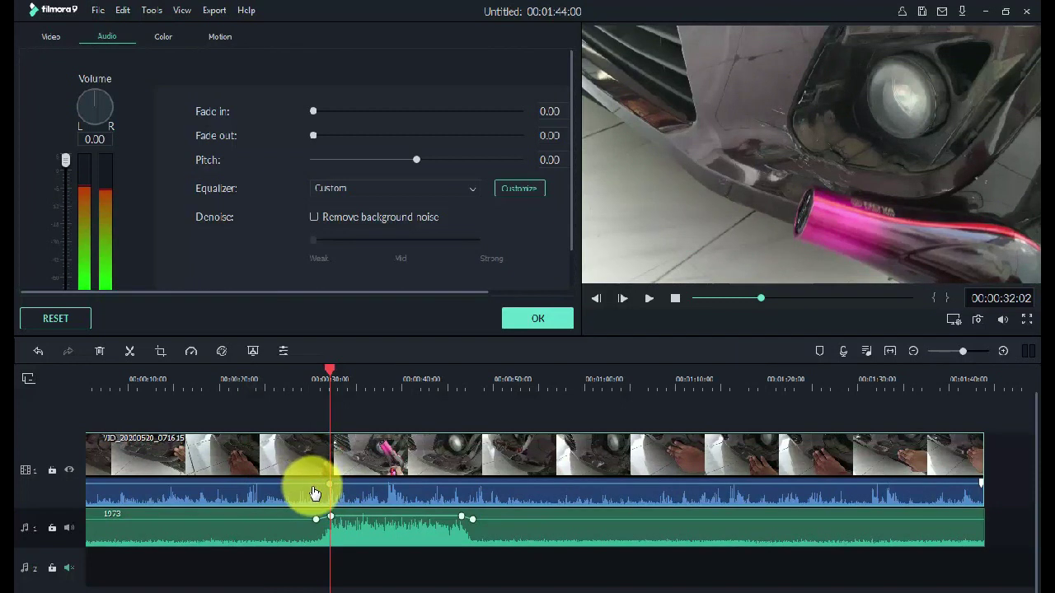
click(311, 485)
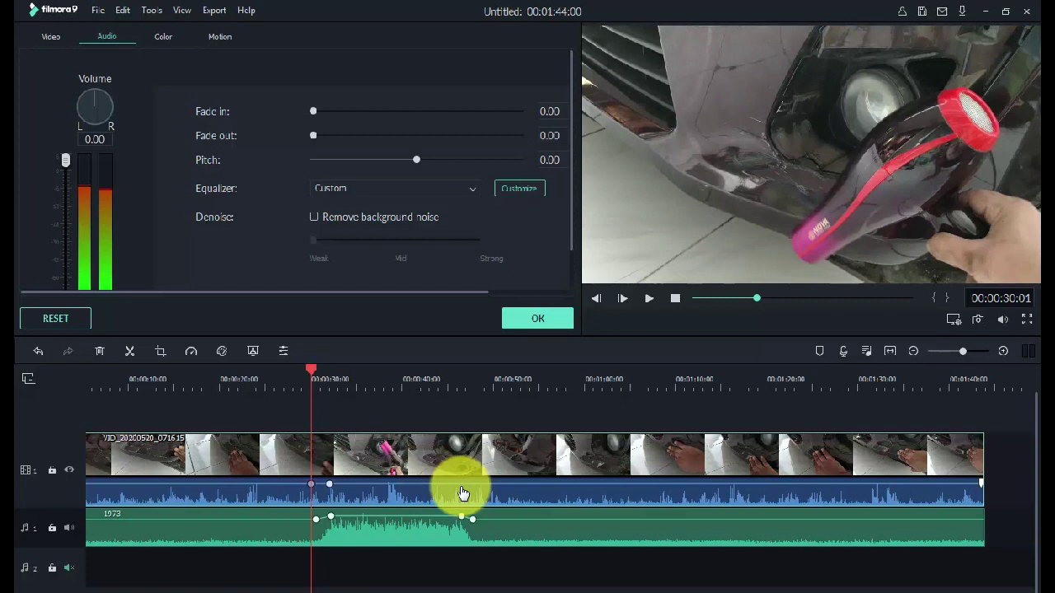
click(459, 486)
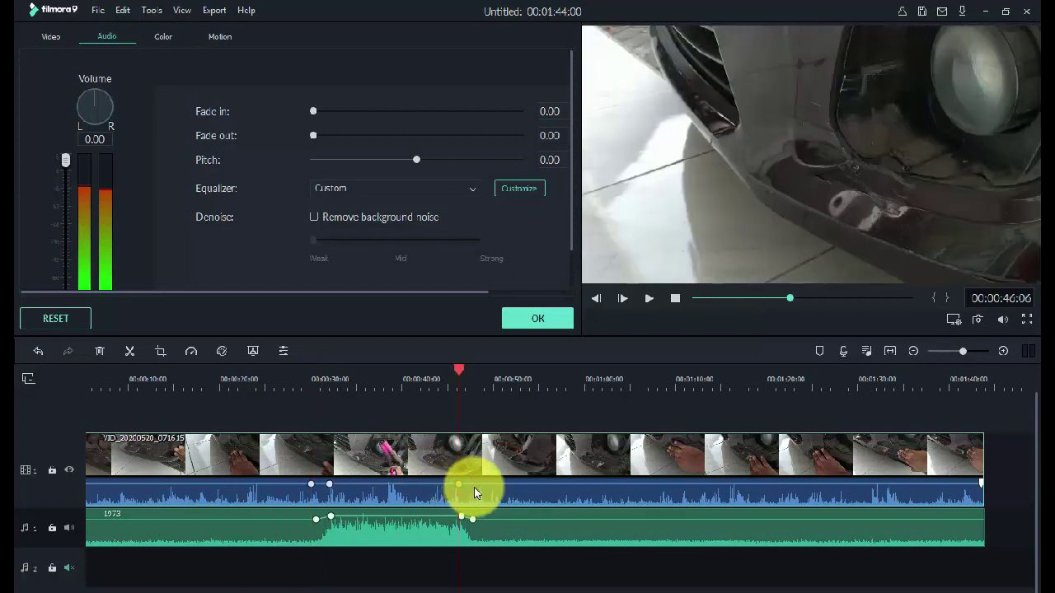
click(475, 485)
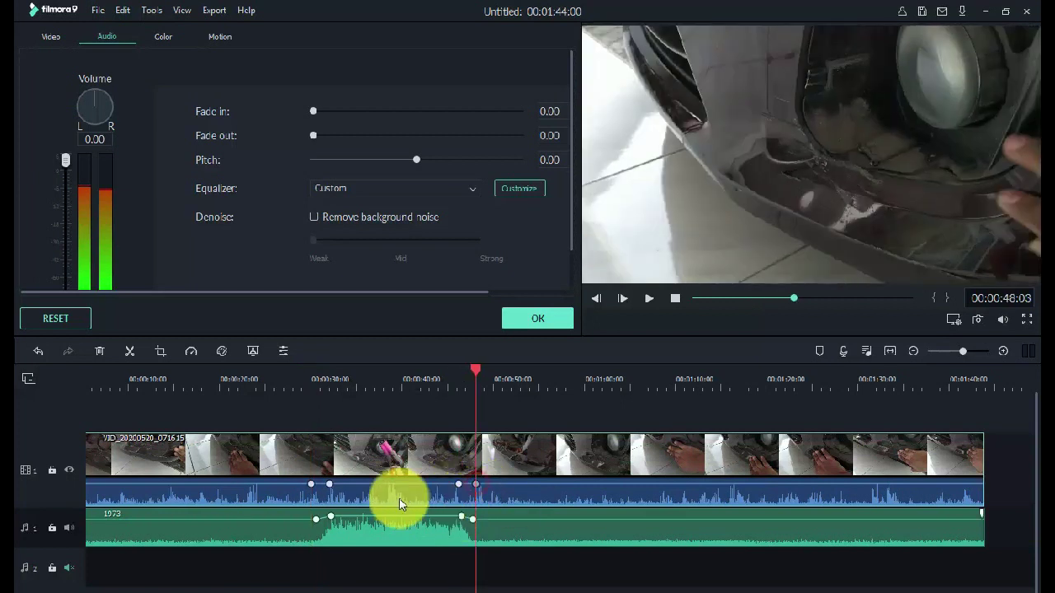
drag(384, 485, 385, 493)
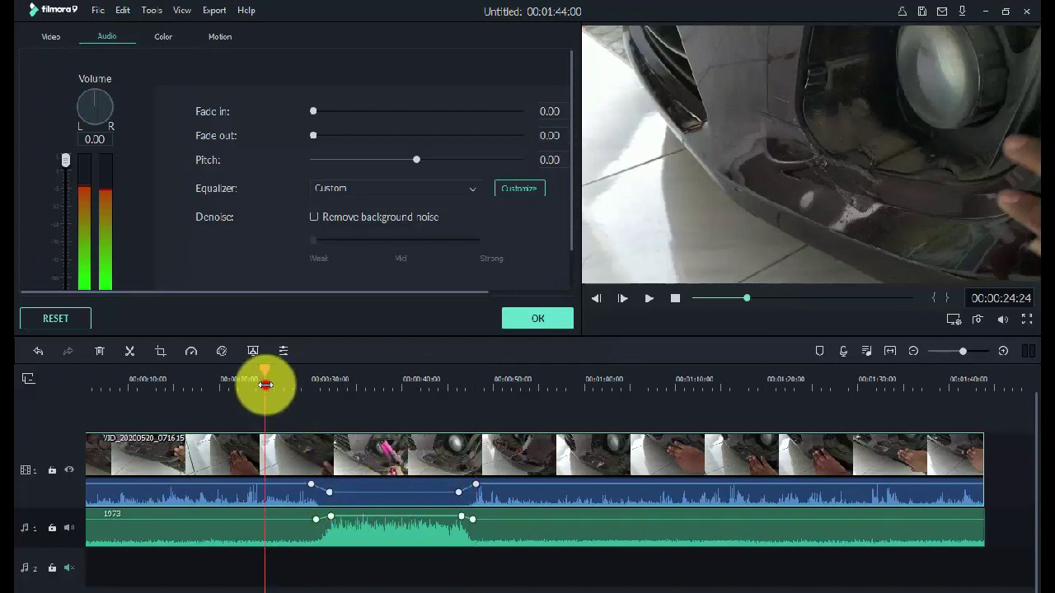
click(263, 382)
key(space)
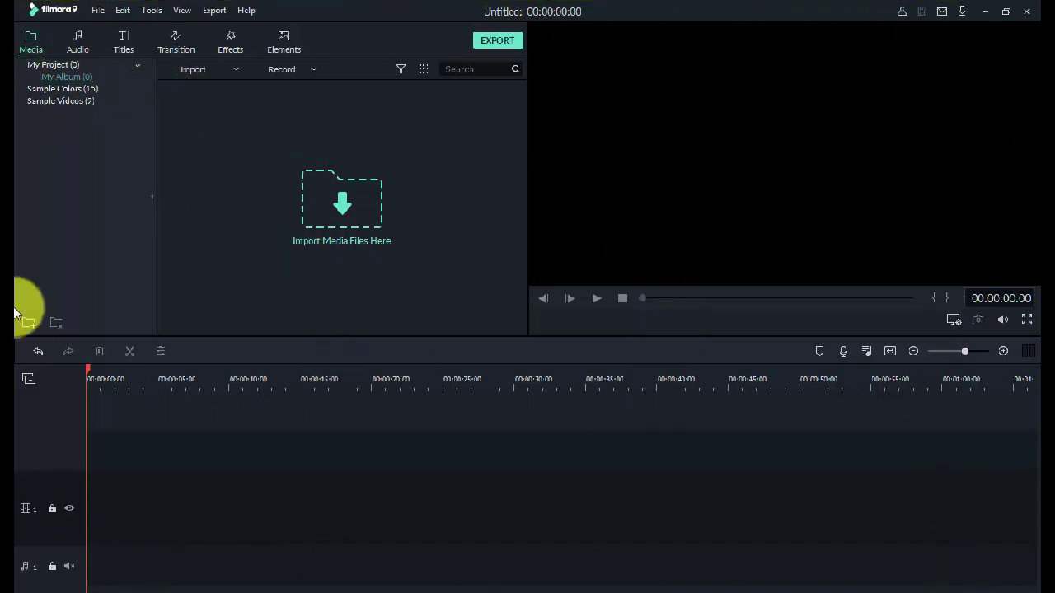
Browse the full audio library and preview the Within Reach, Drift, Present Moment and Pages Turn tracks.
click(80, 39)
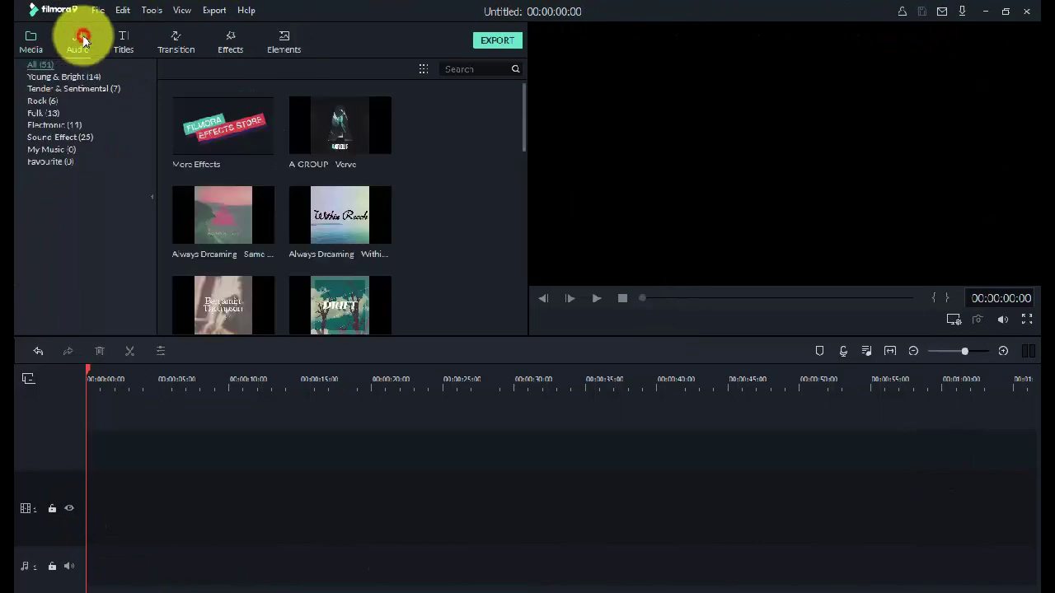
click(377, 216)
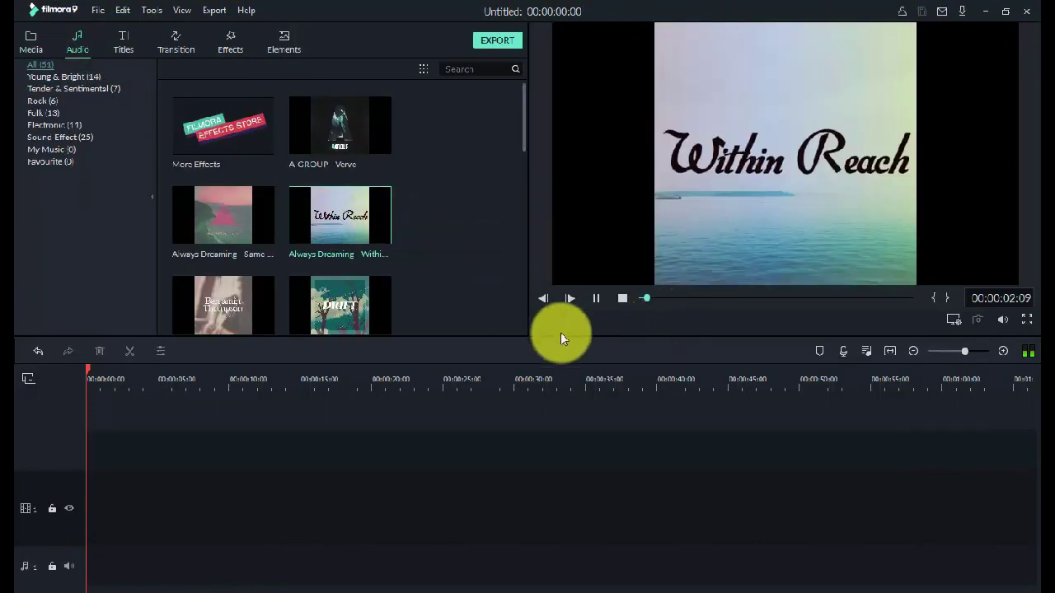
click(373, 301)
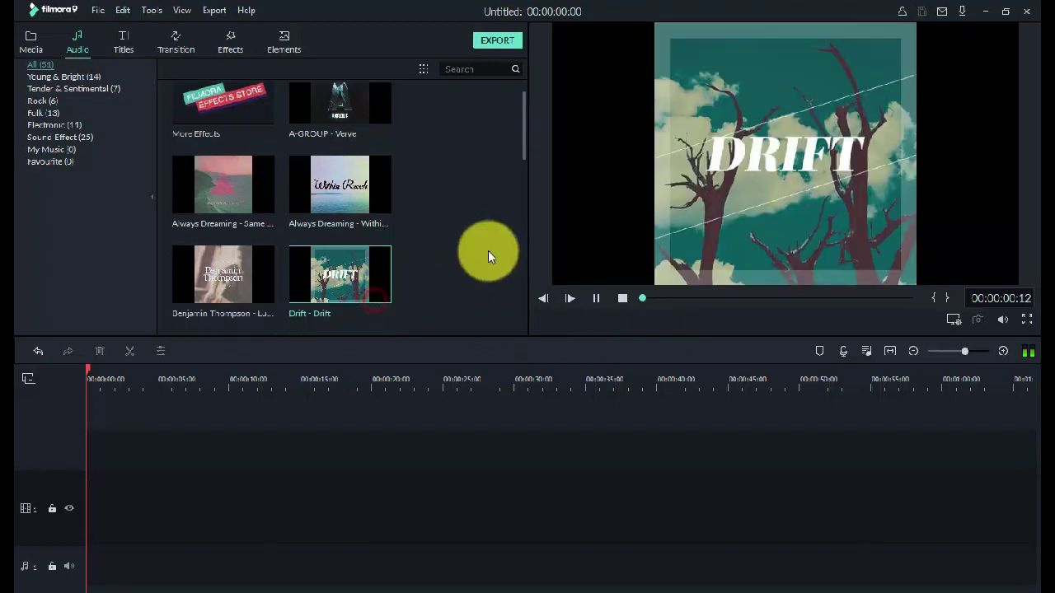
drag(527, 212, 547, 213)
click(479, 279)
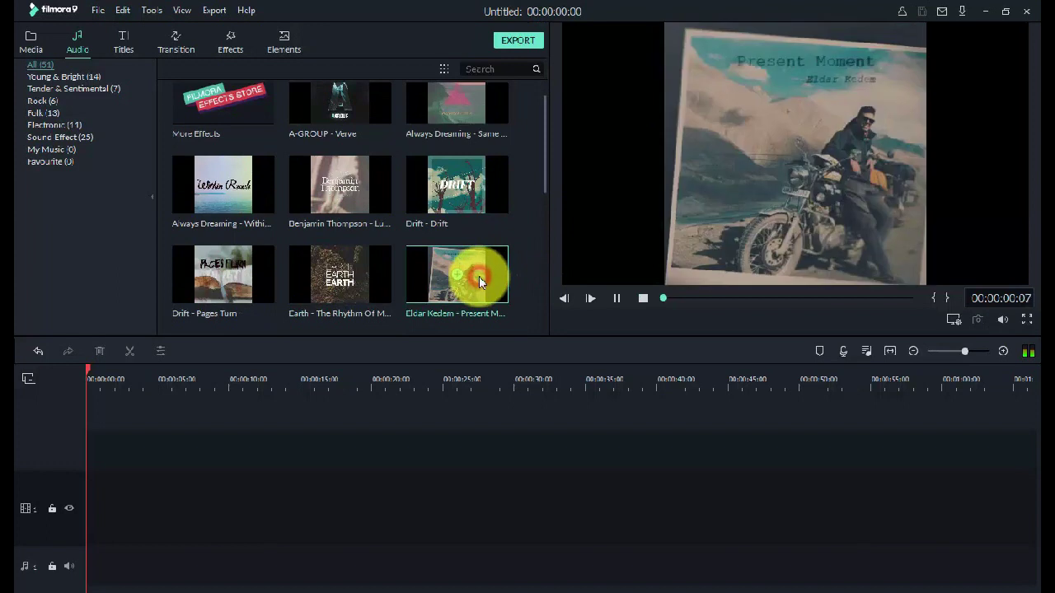
click(245, 285)
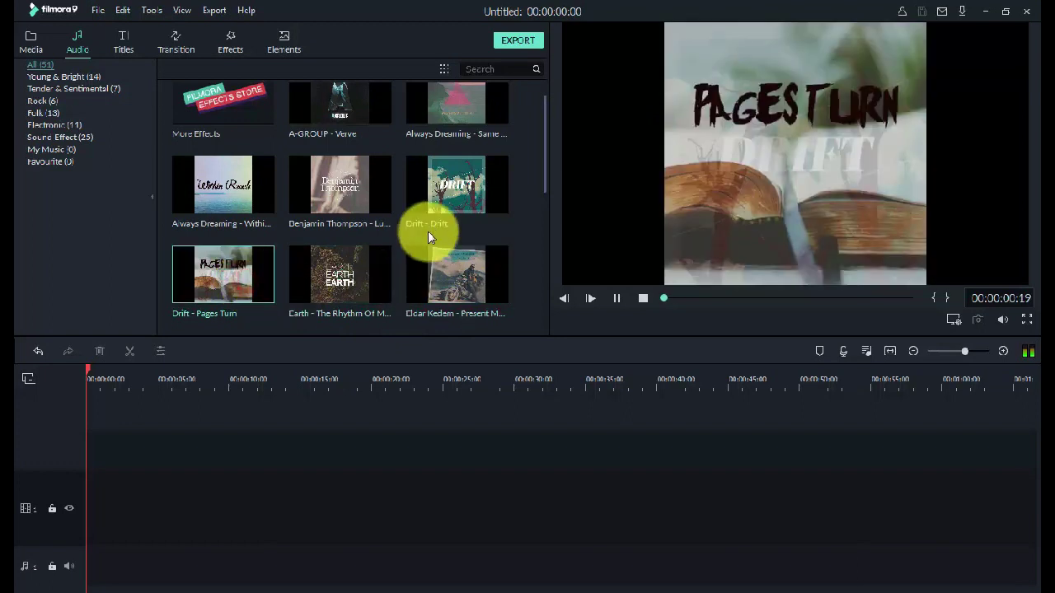
scroll(429, 230, down, 5)
scroll(429, 229, down, 5)
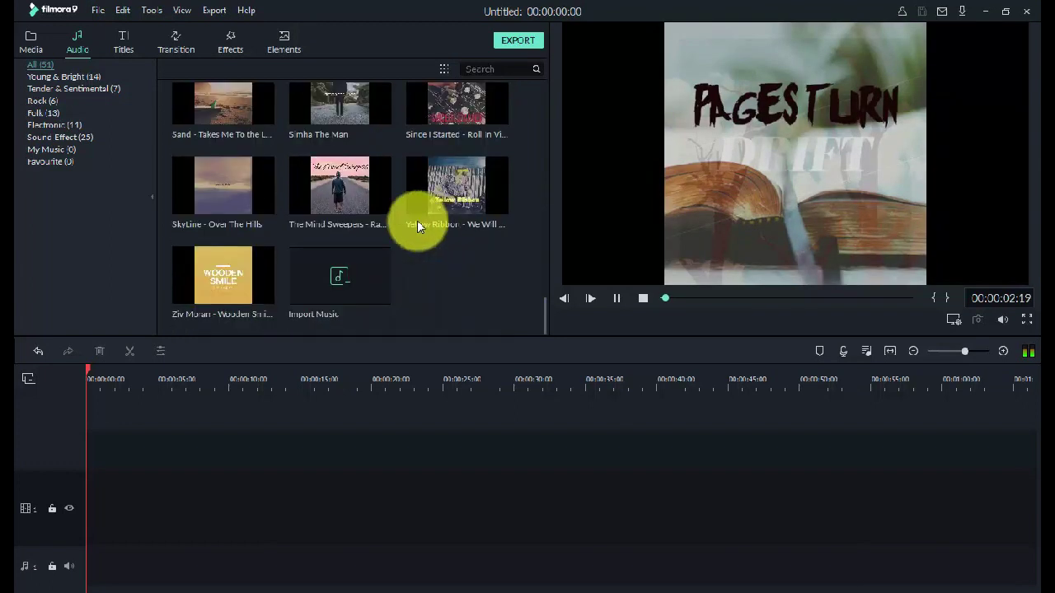
Look through the Tender & Sentimental and Rock categories, previewing the Since I Started and The Mind Sweepers tracks.
click(91, 89)
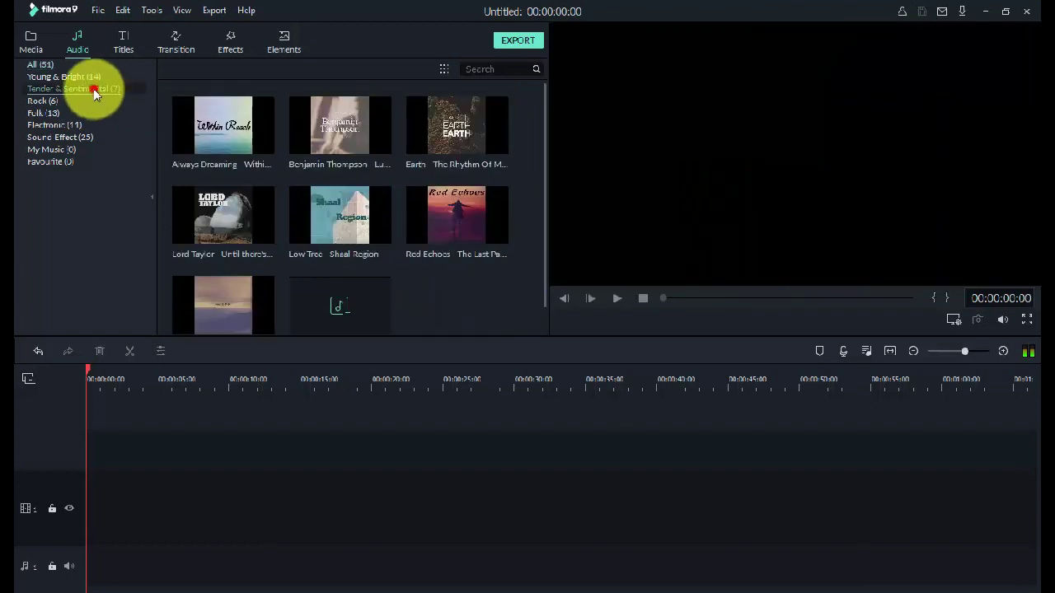
click(42, 101)
click(381, 221)
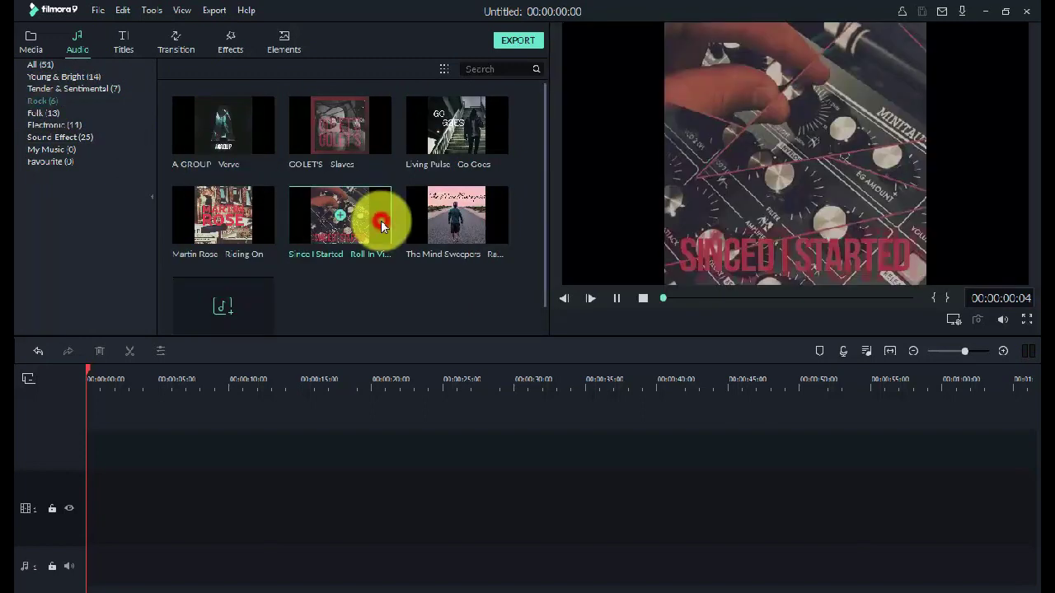
click(486, 227)
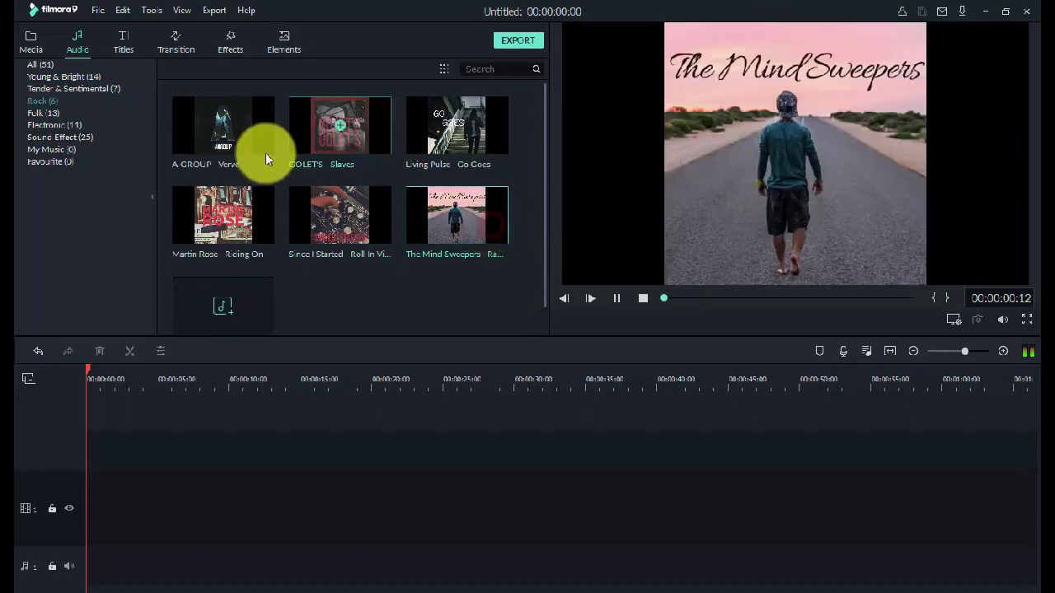
Preview the Atomic Bomb, Celery Break, Camera Snaps, Video Game Over and War Sounds sound effects.
click(53, 139)
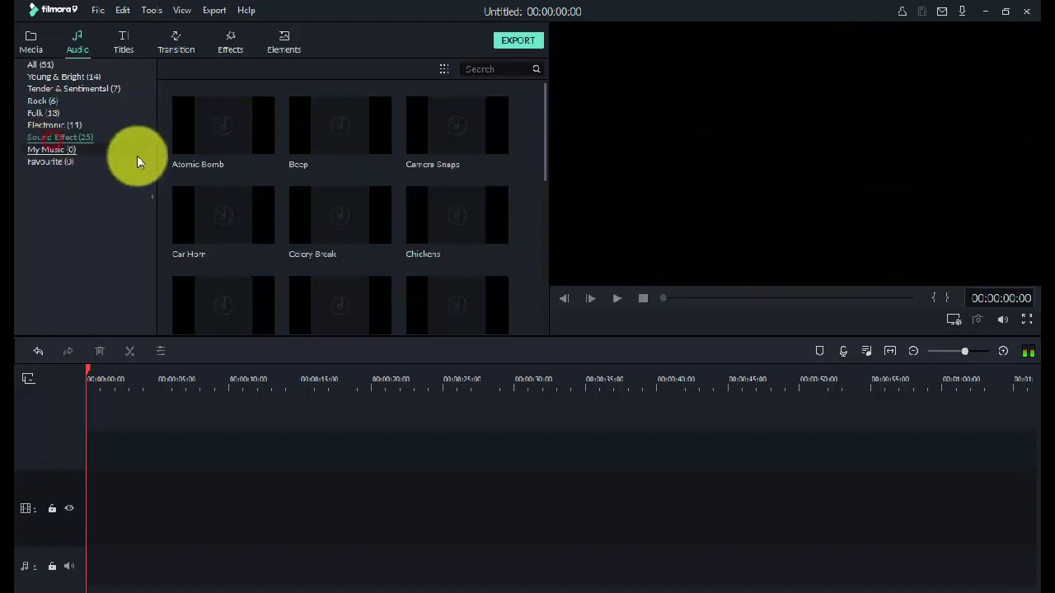
click(247, 130)
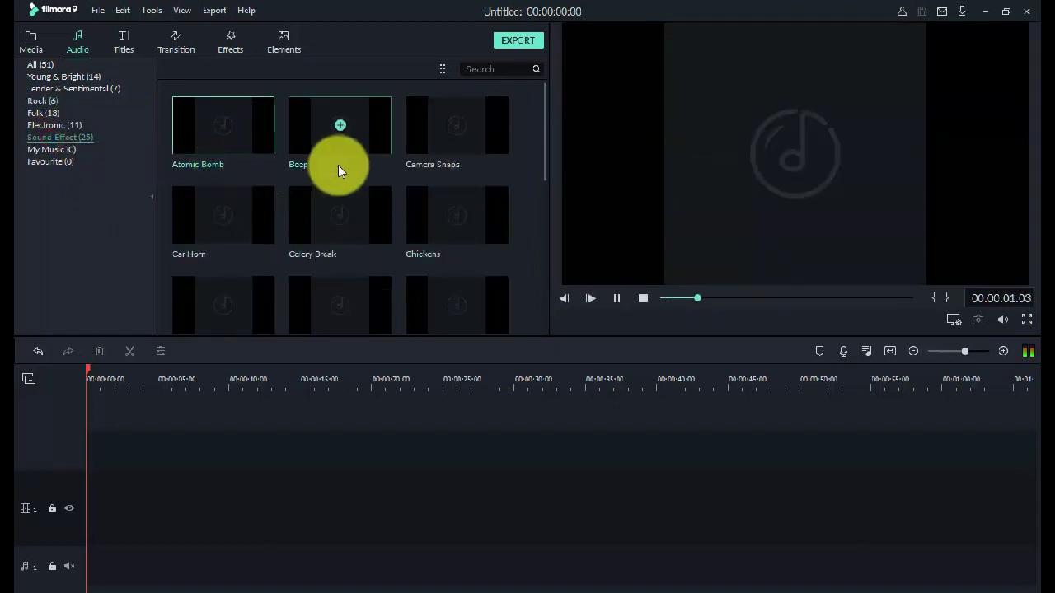
click(378, 210)
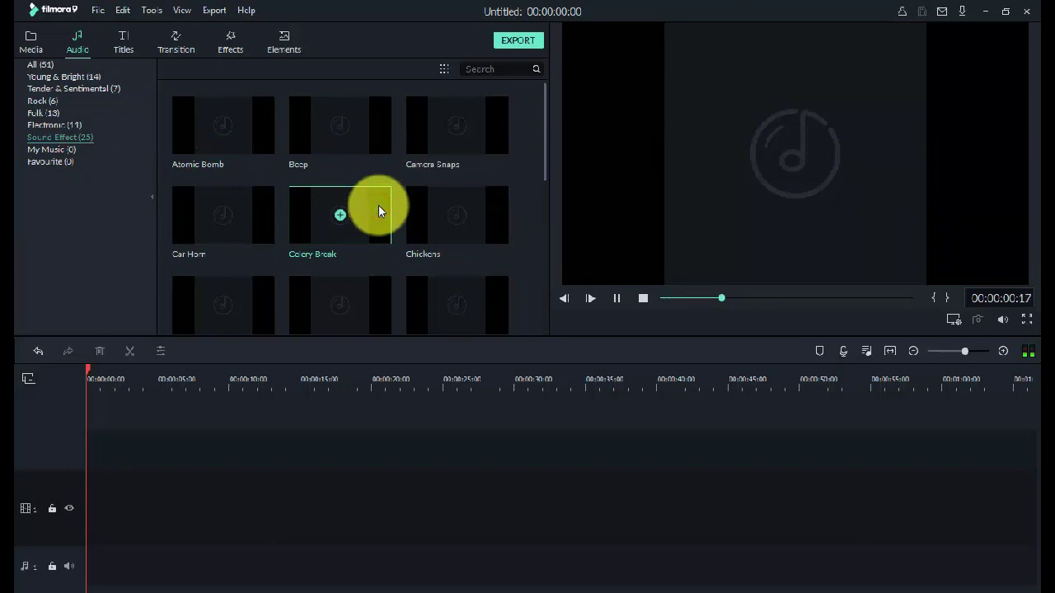
click(480, 147)
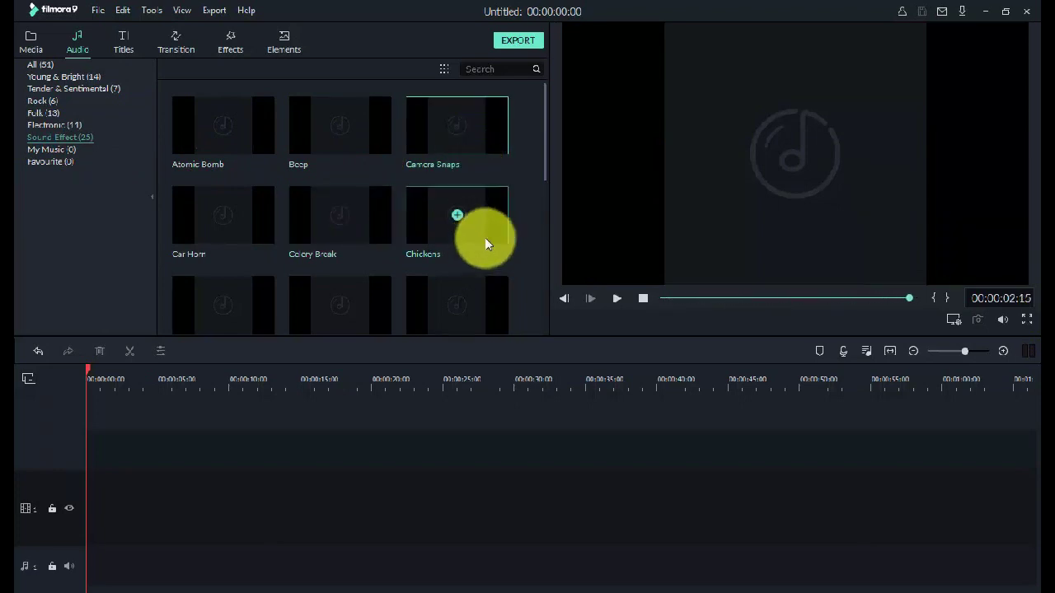
scroll(482, 235, down, 5)
click(475, 196)
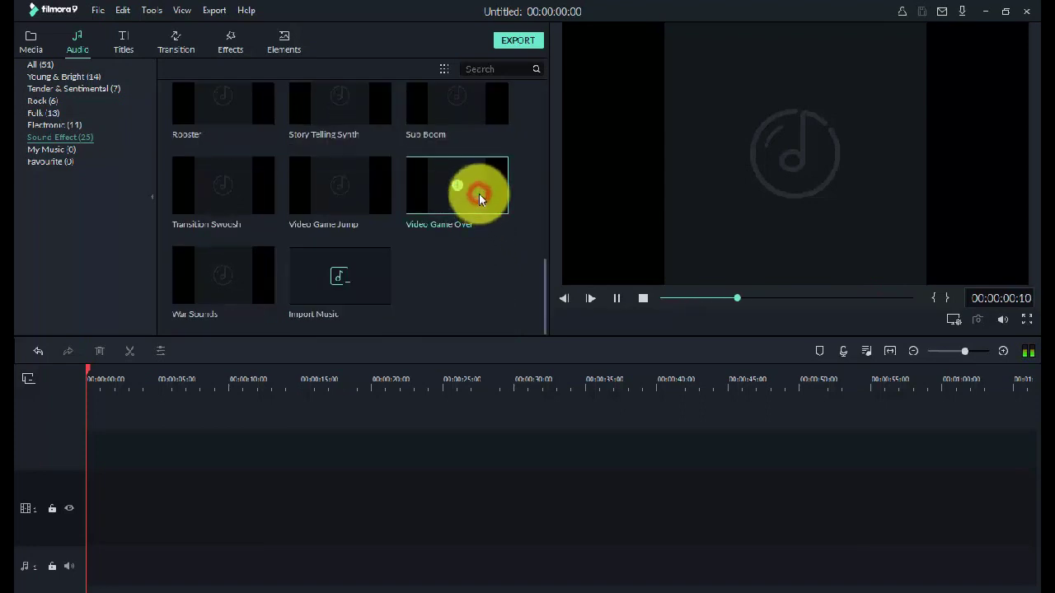
click(181, 267)
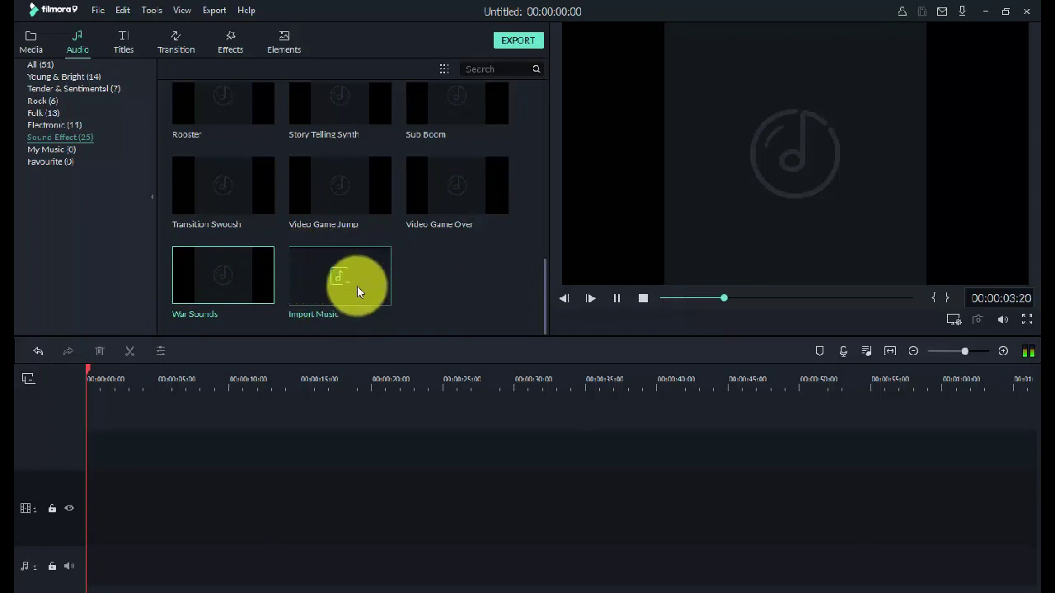
Look through the tracks offered in the Electronic, Folk, Rock and Tender & Sentimental categories.
click(35, 127)
click(45, 113)
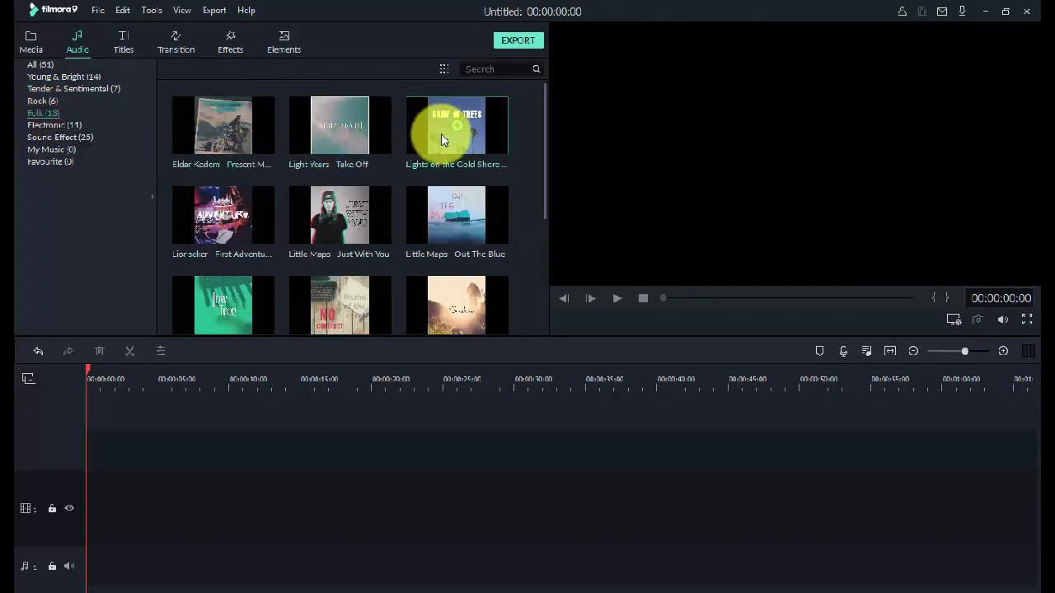
click(40, 101)
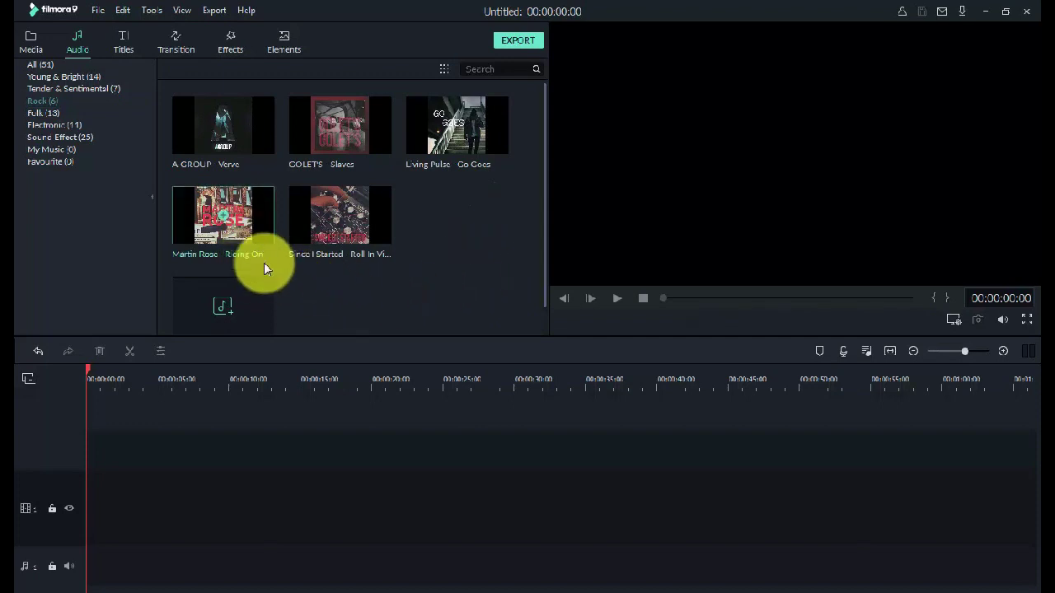
scroll(266, 264, down, 1)
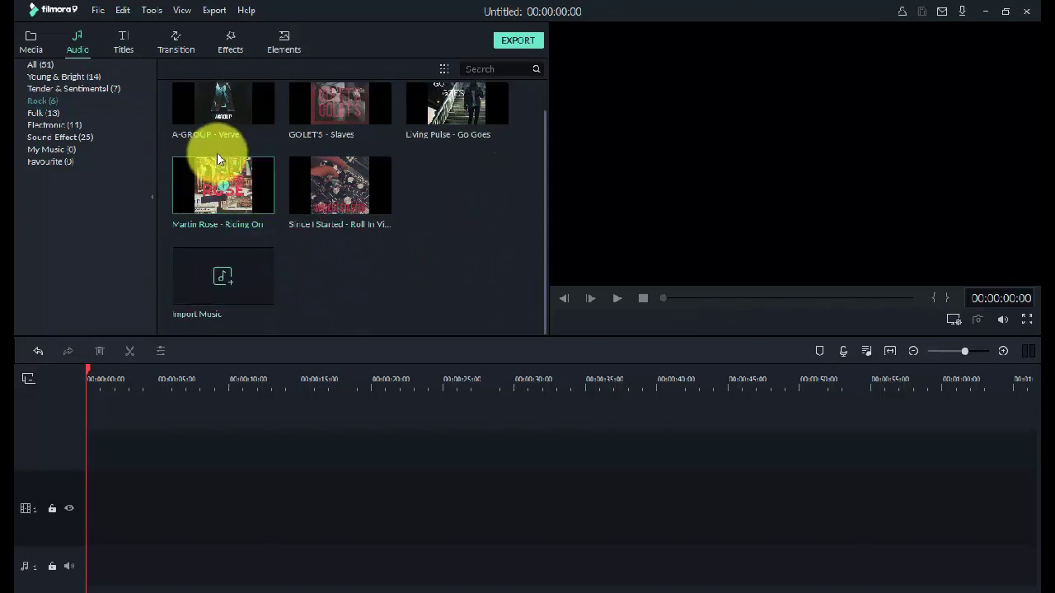
click(57, 89)
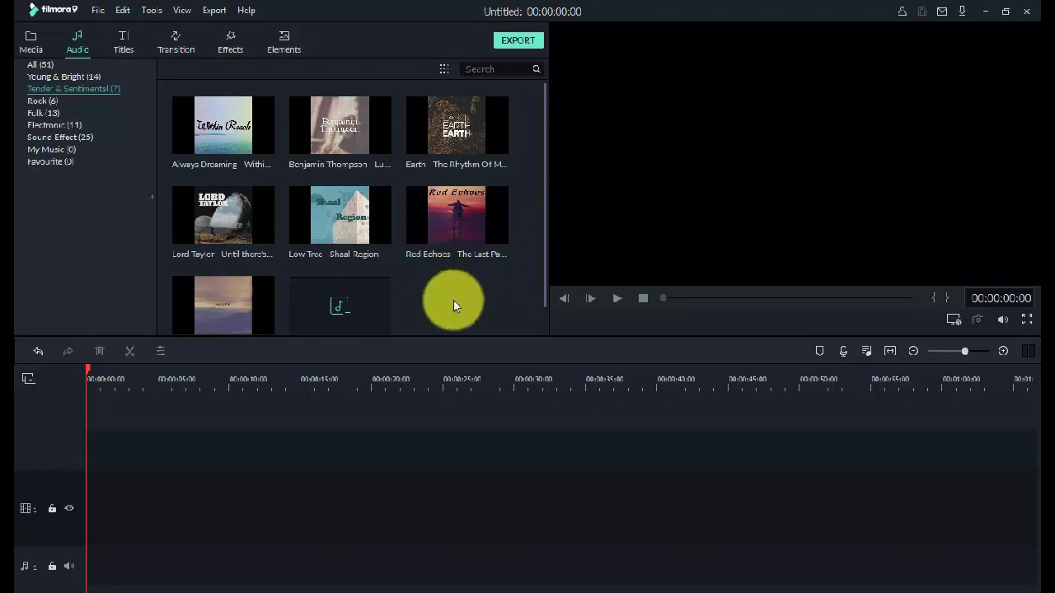
Preview the Electronic track Manos Mars - The Tunning and place it on audio track 1.
click(57, 124)
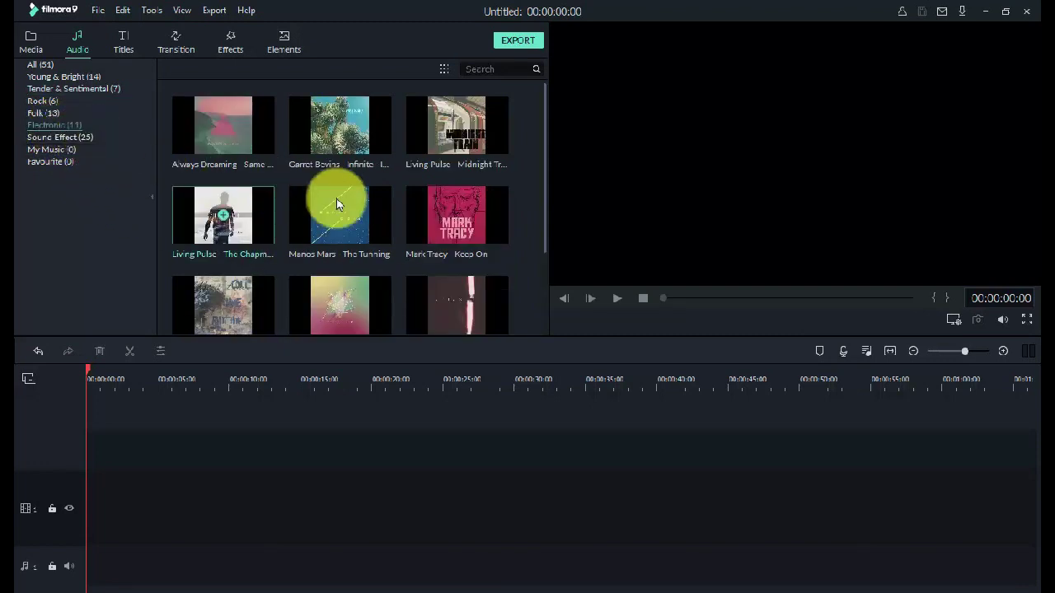
click(383, 217)
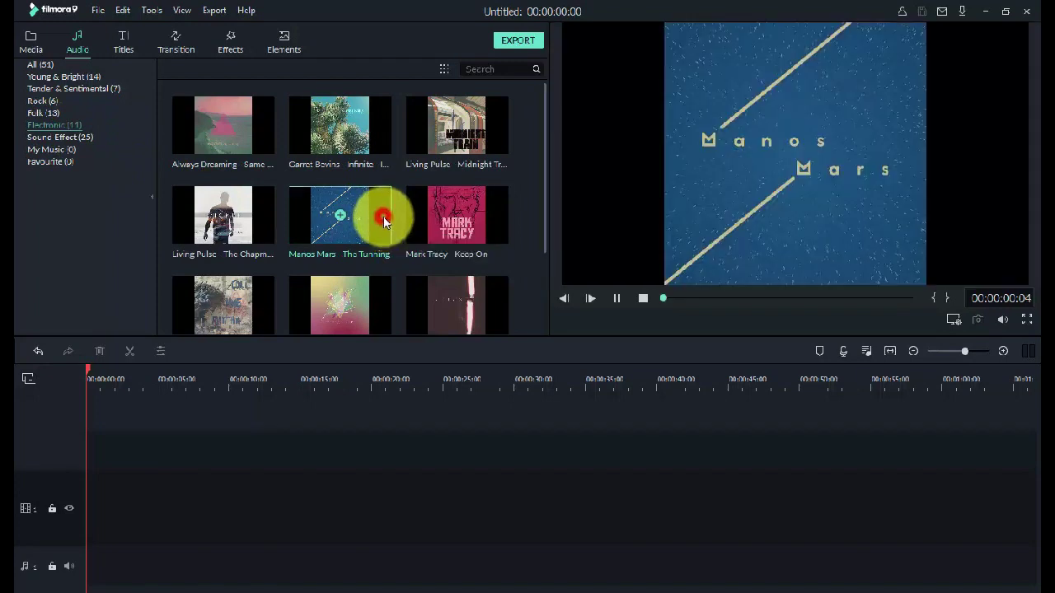
drag(369, 216, 91, 585)
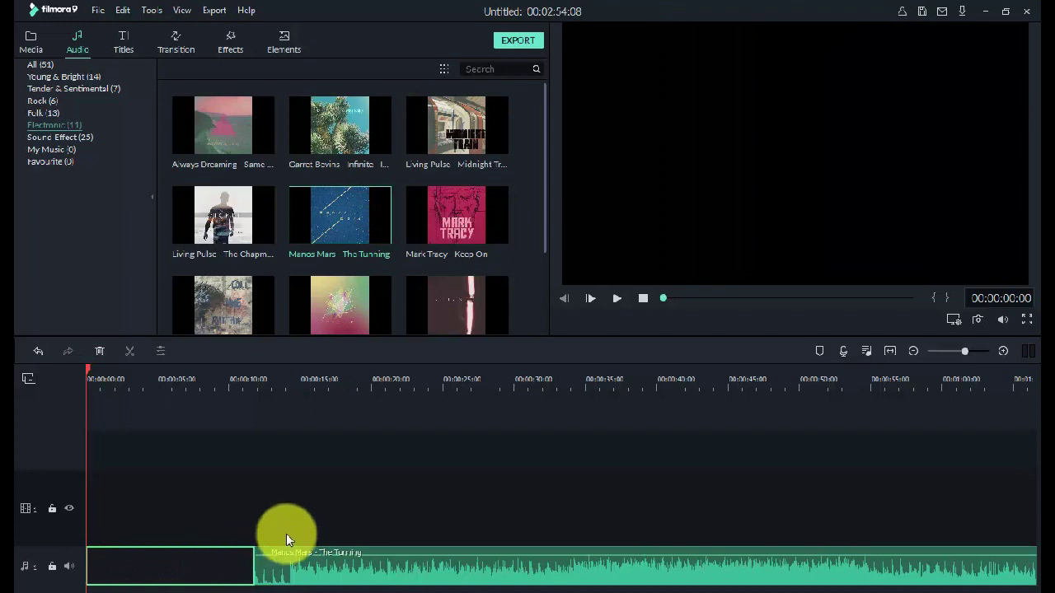
click(623, 297)
Delete the empty gap before the music clip so it starts at the beginning of the timeline.
click(213, 571)
click(216, 567)
key(Delete)
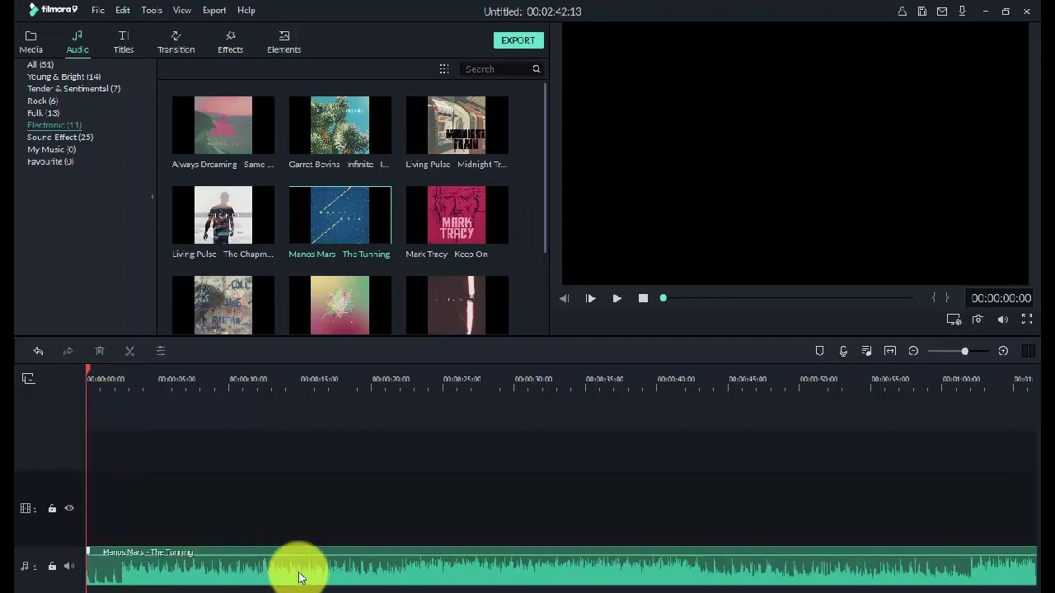
Play the music clip and lower its volume level on the timeline.
click(617, 300)
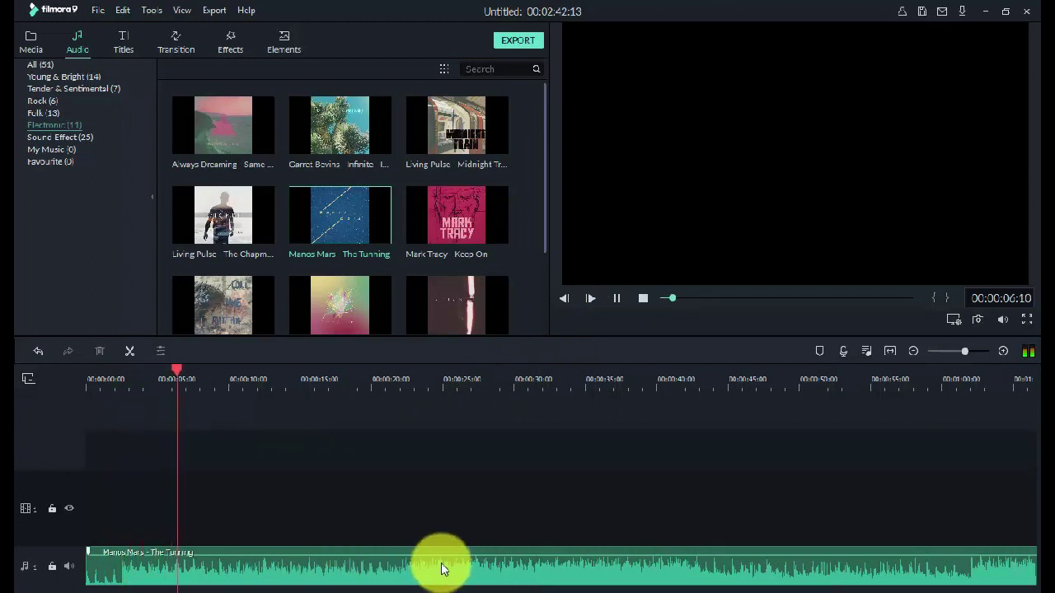
mouse_move(443, 558)
mouse_down()
mouse_move(441, 576)
mouse_move(449, 551)
mouse_move(425, 567)
mouse_up()
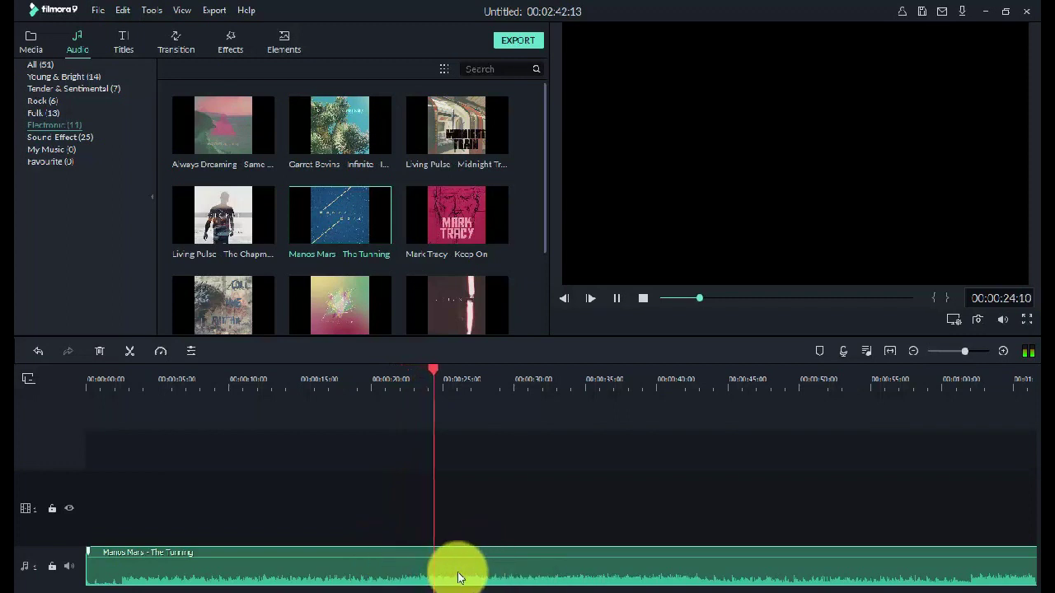
key(space)
Split the music clip at 00:00:21:17, delete the first part, and move the remainder to the timeline start.
click(408, 375)
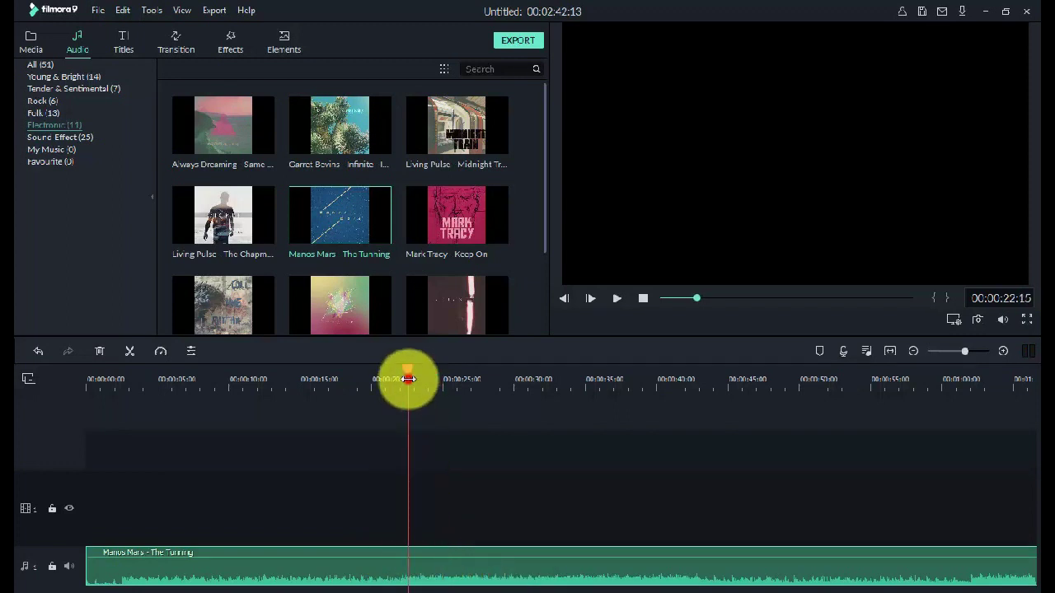
drag(408, 375, 395, 381)
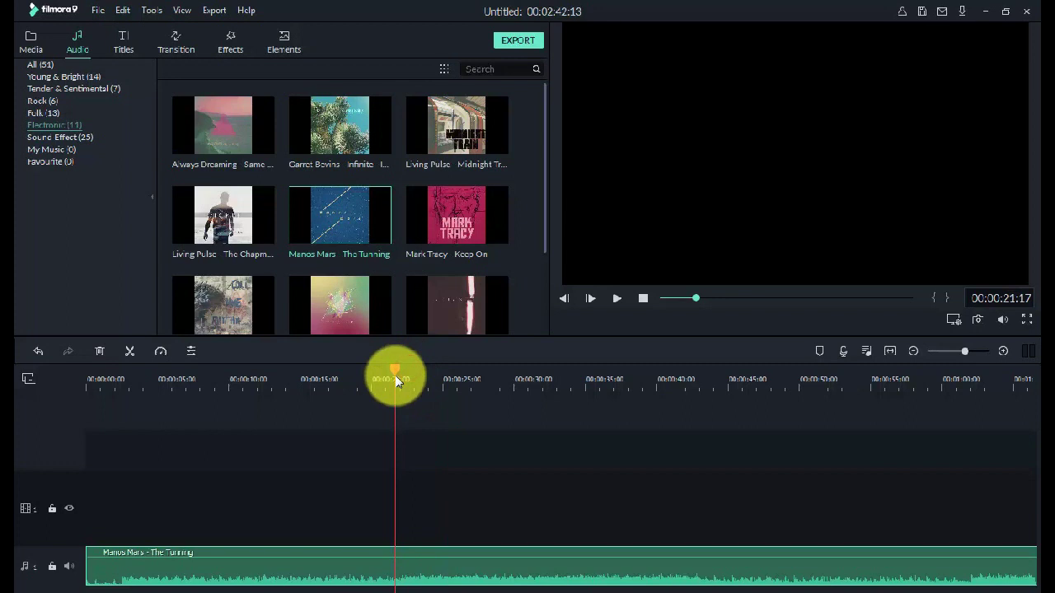
click(129, 352)
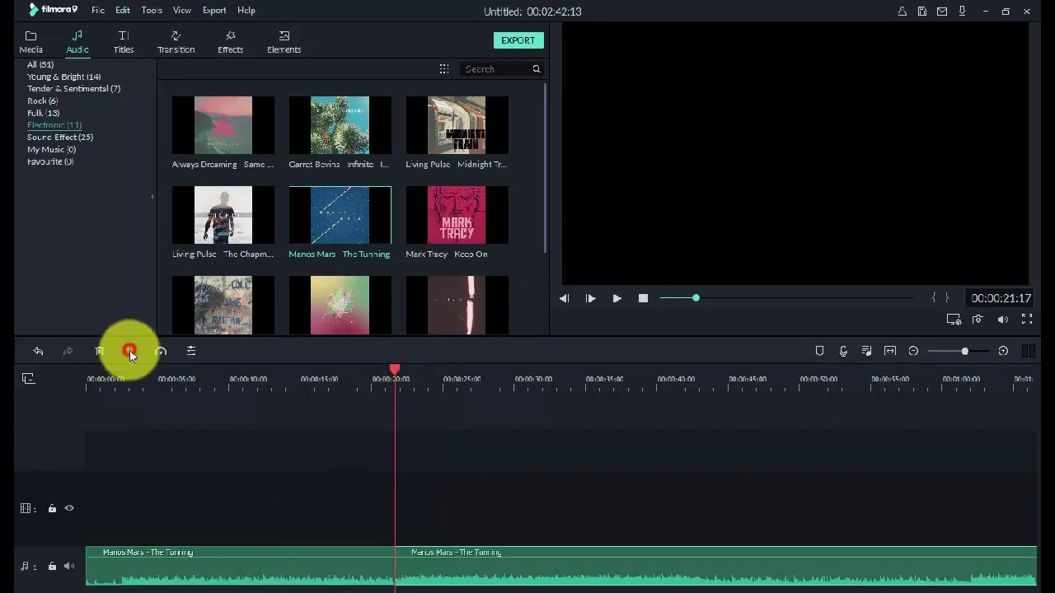
click(202, 571)
key(Delete)
drag(460, 585, 144, 577)
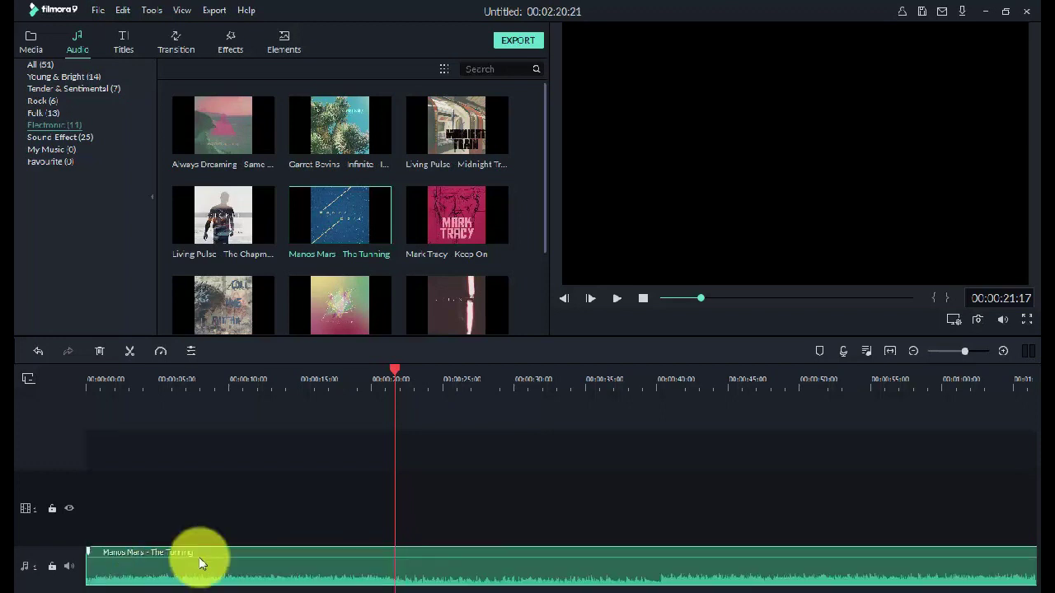
Split the music clip at 00:00:21:21 and delete the part after the cut.
drag(394, 377, 397, 375)
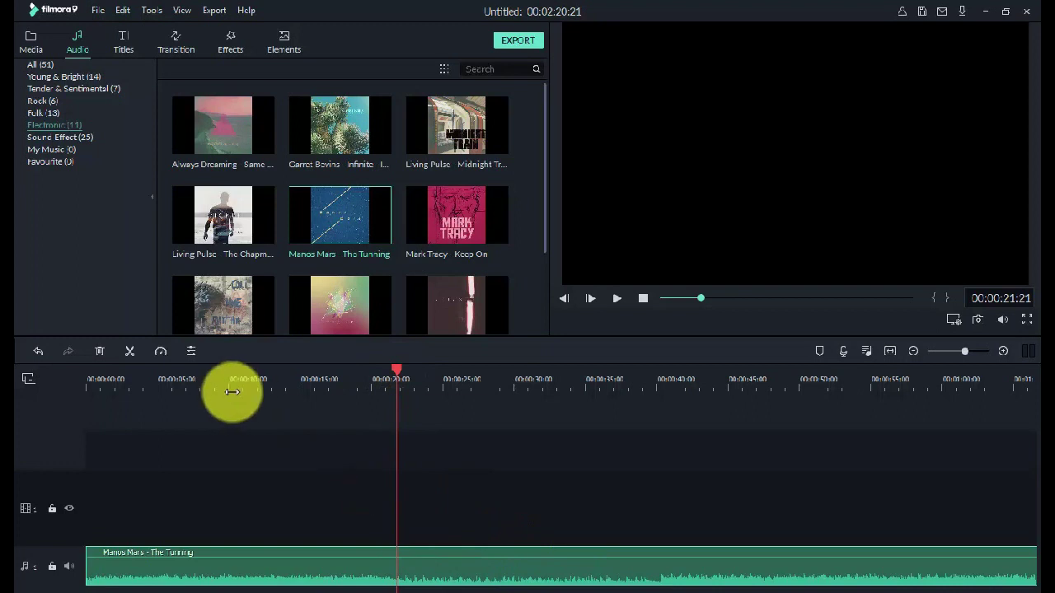
click(130, 351)
click(493, 580)
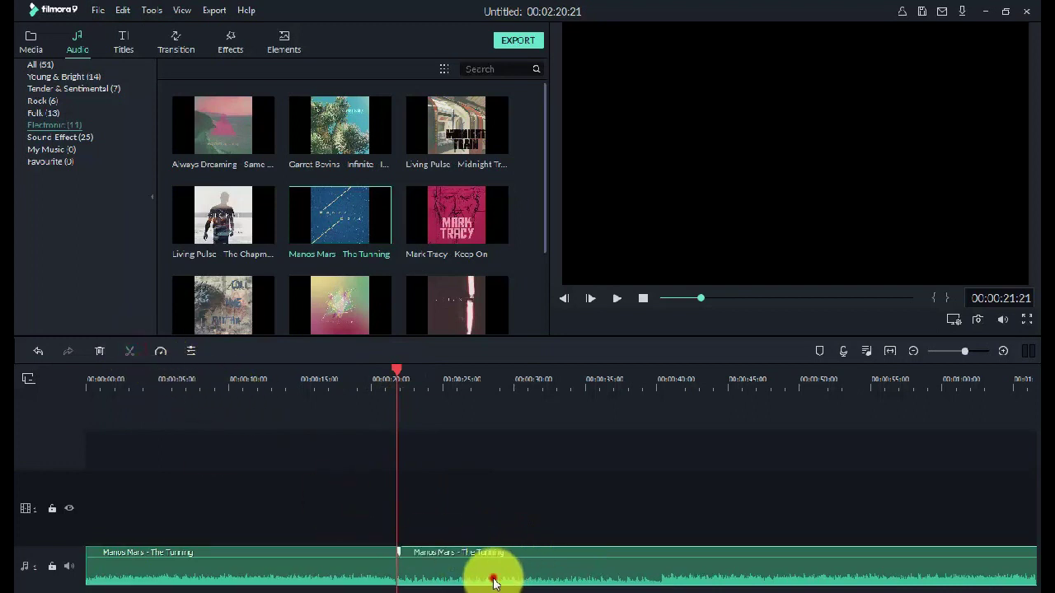
key(Delete)
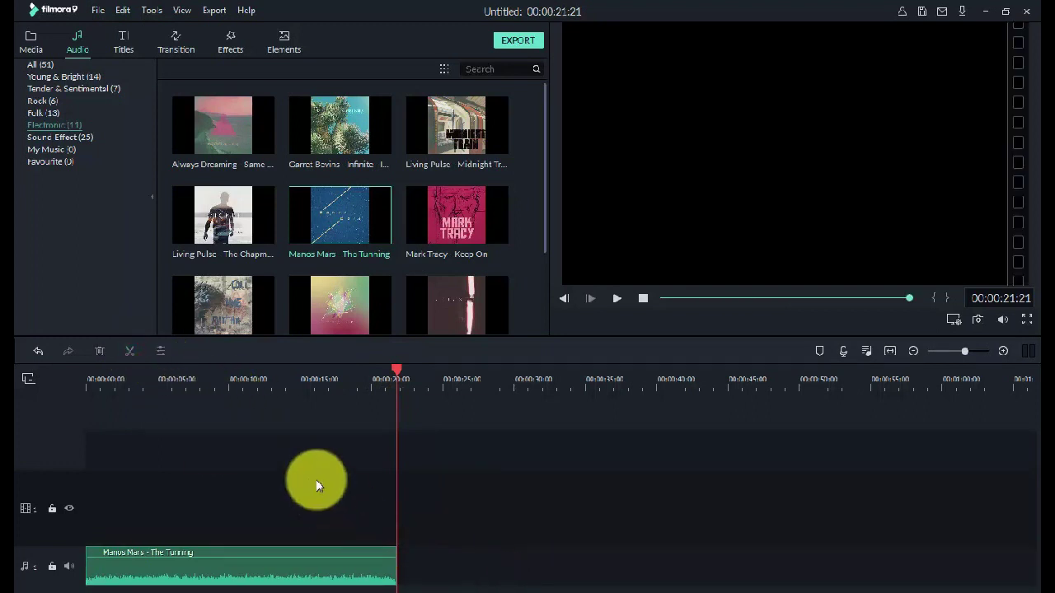
Play the first few seconds of the shortened music clip from the timeline start.
click(644, 298)
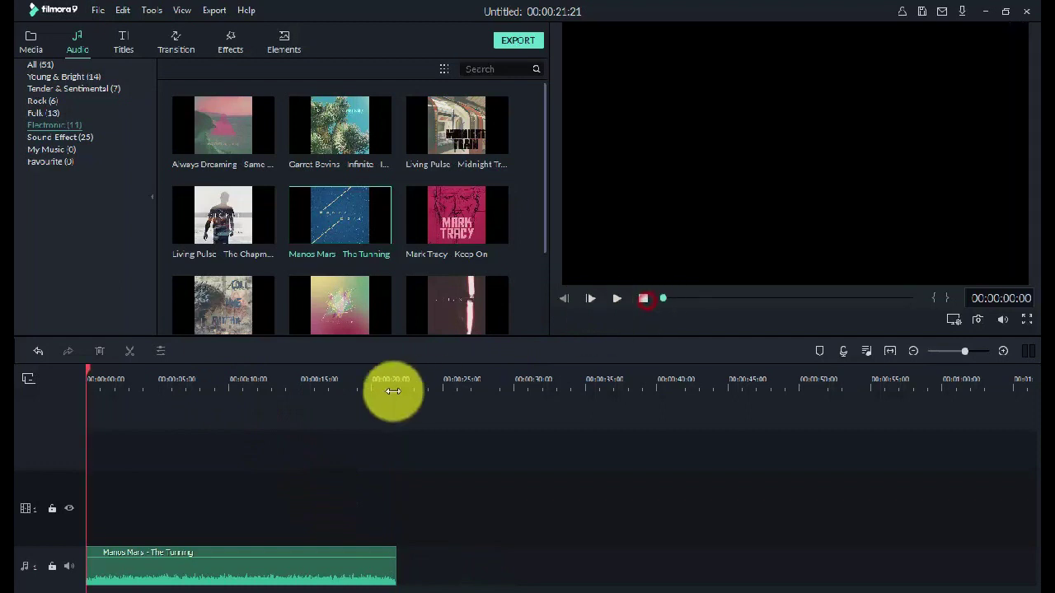
drag(155, 384, 288, 387)
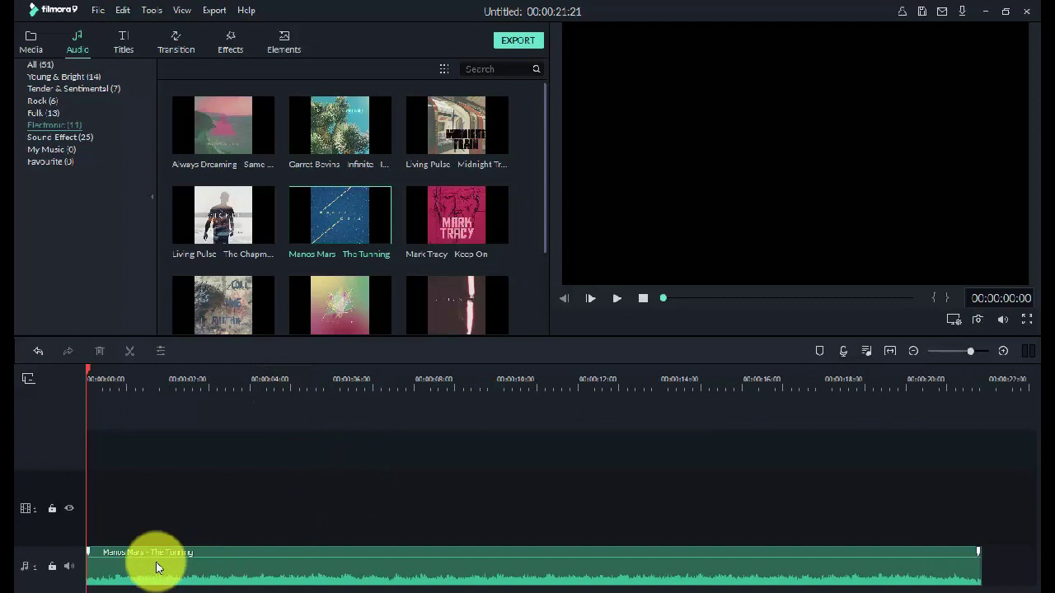
key(space)
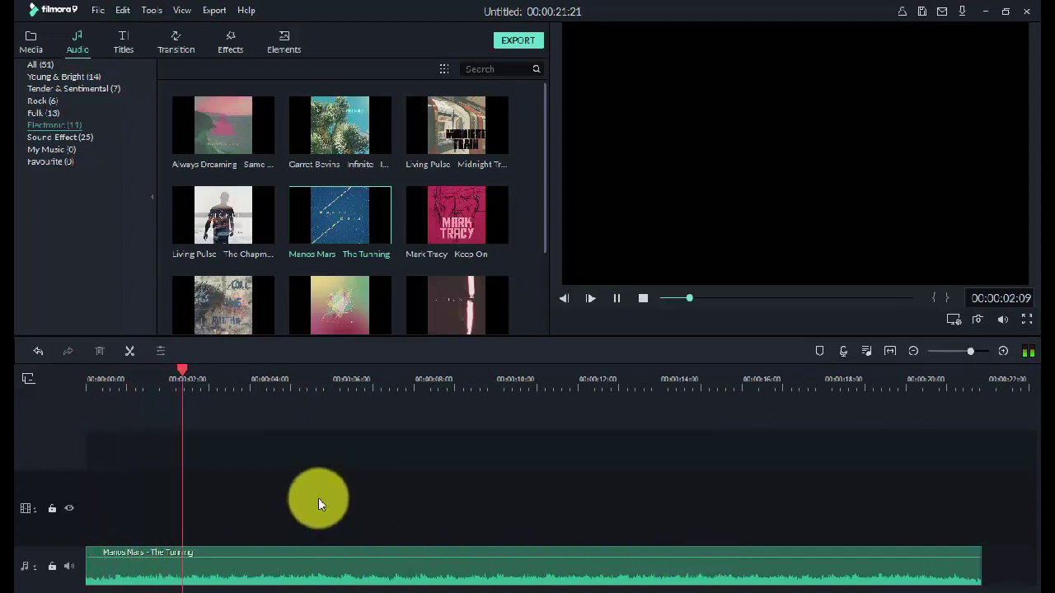
key(space)
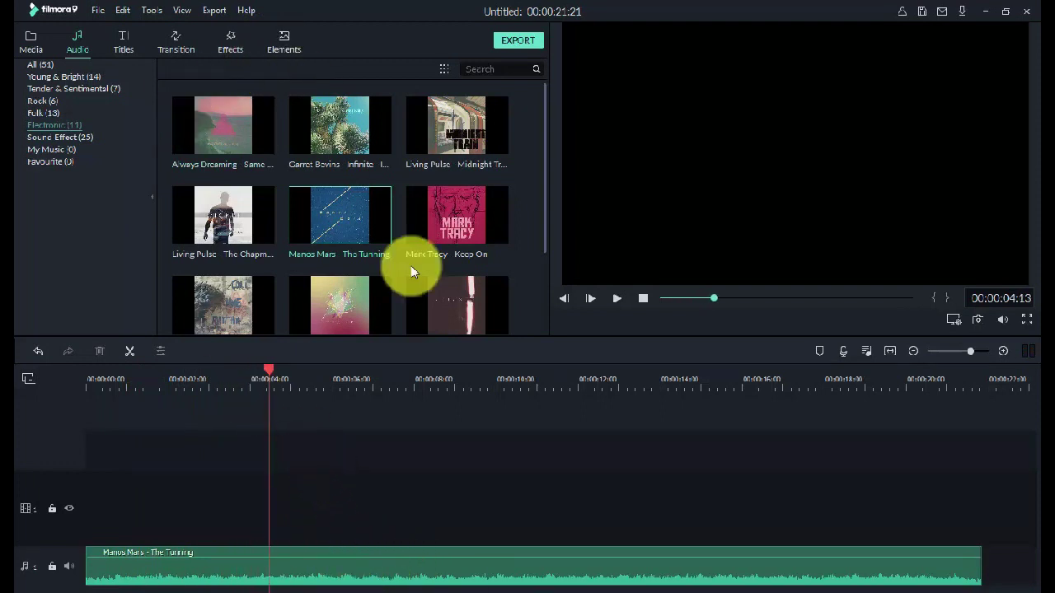
View the music clip's audio editing settings and close them.
double_click(350, 577)
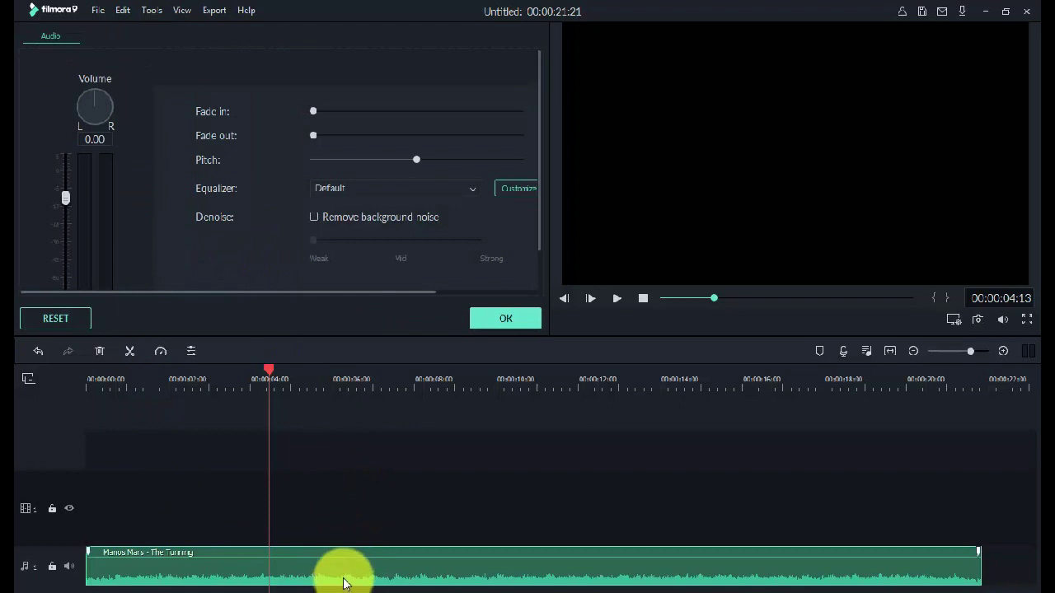
click(316, 506)
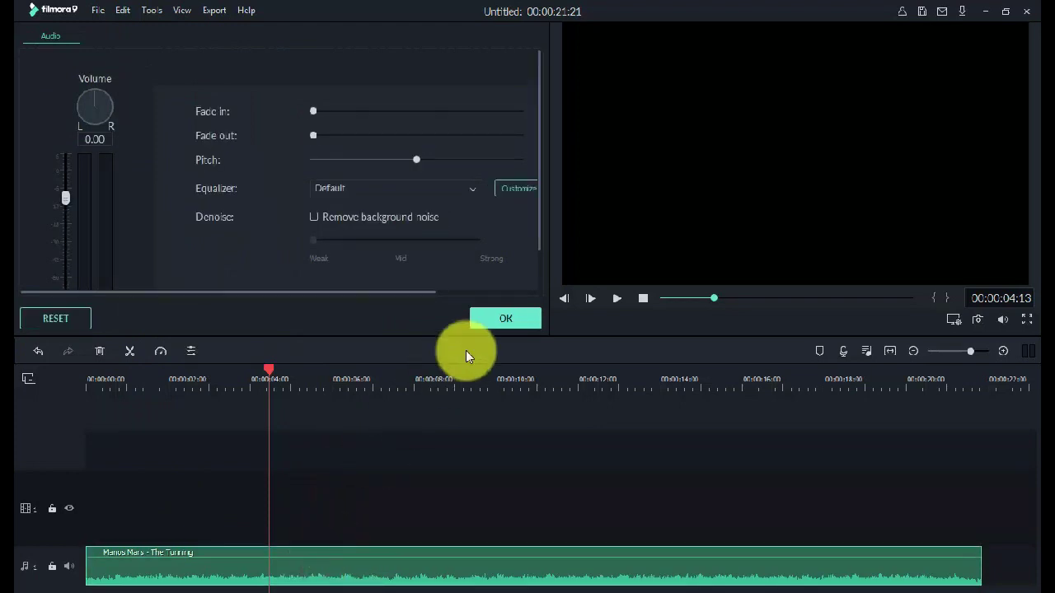
click(499, 316)
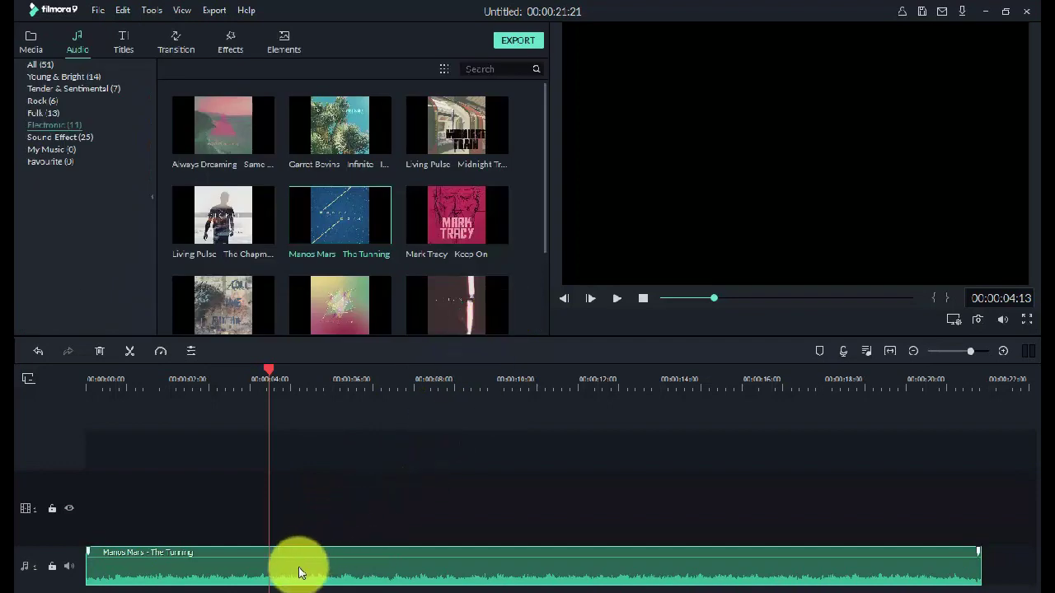
click(189, 351)
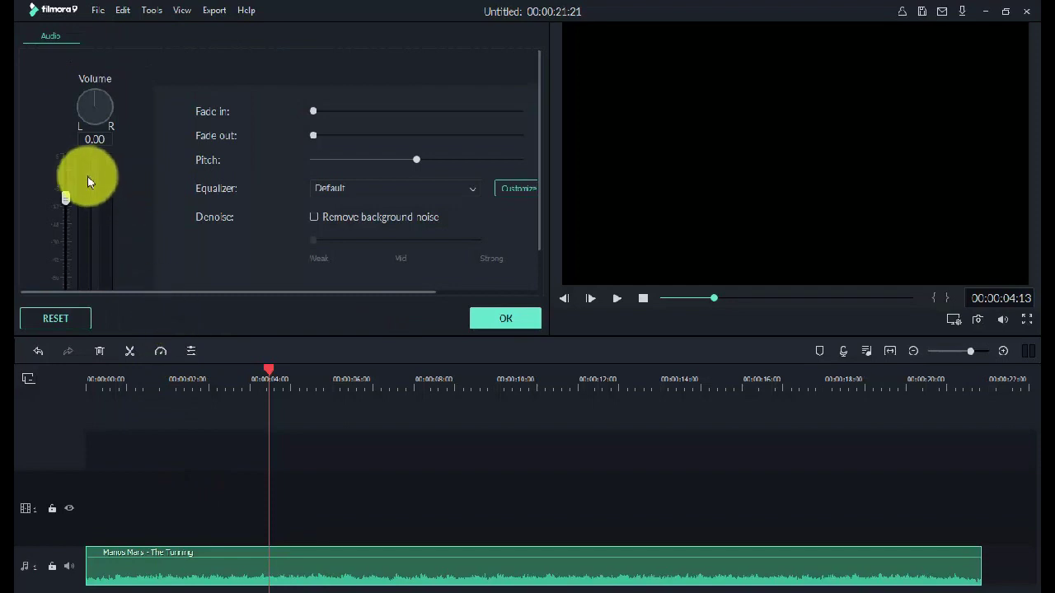
click(510, 323)
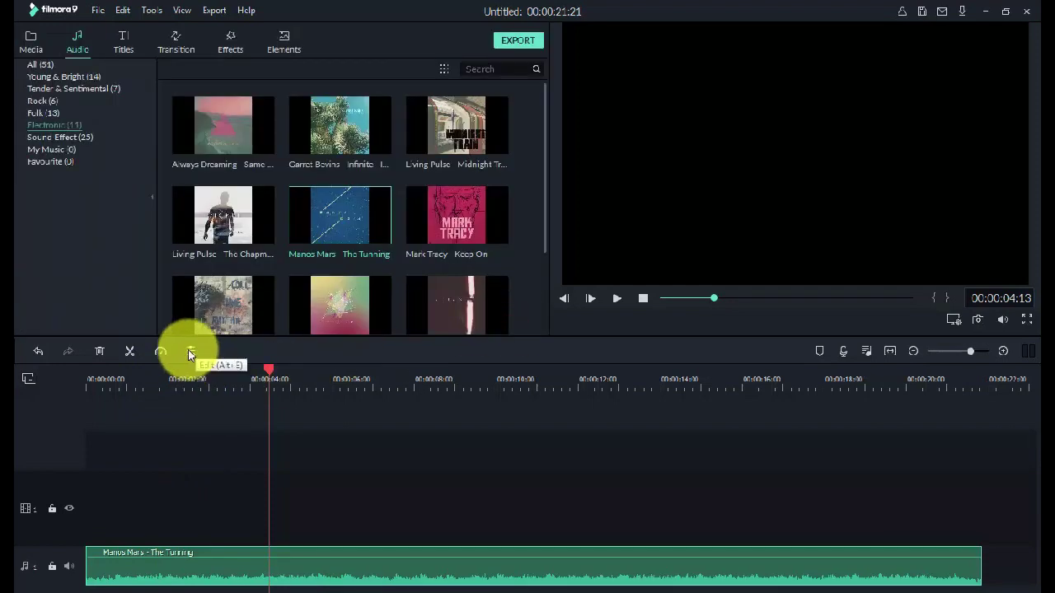
Open the music clip's audio editing settings and preview the clip's beginning.
click(254, 575)
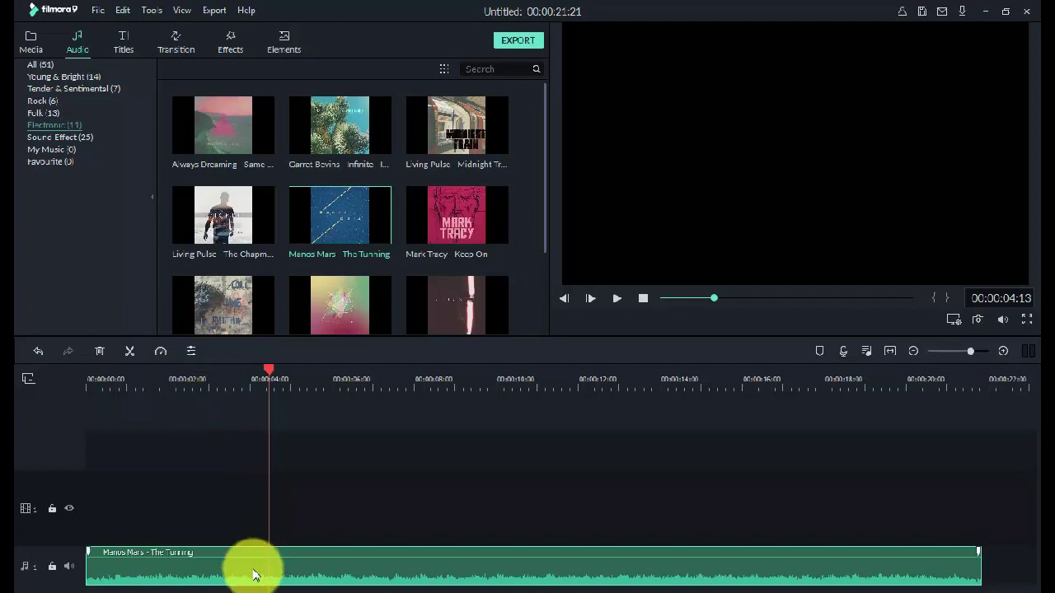
double_click(254, 575)
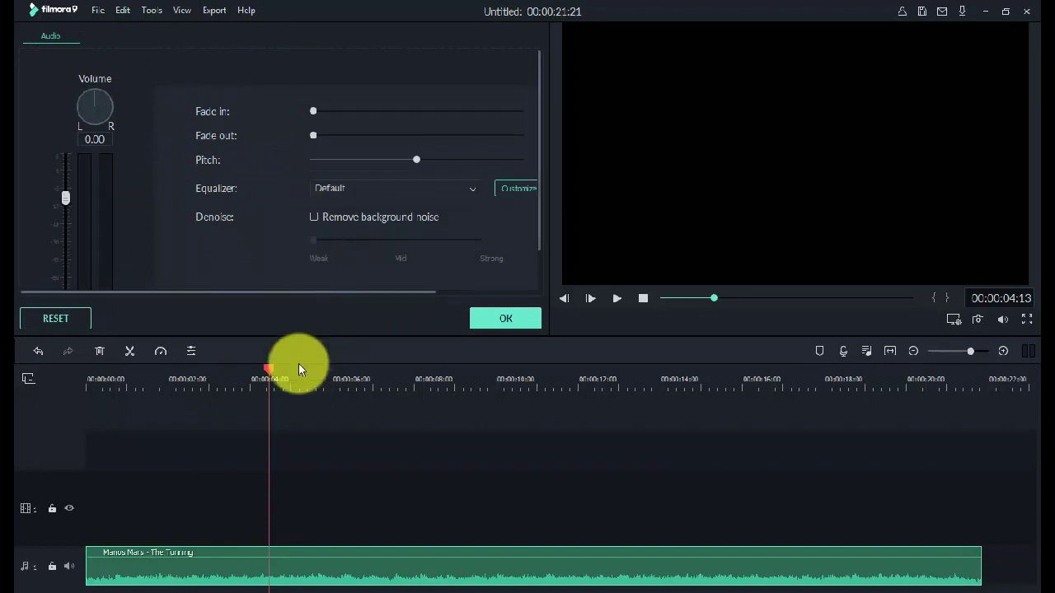
drag(269, 366, 84, 381)
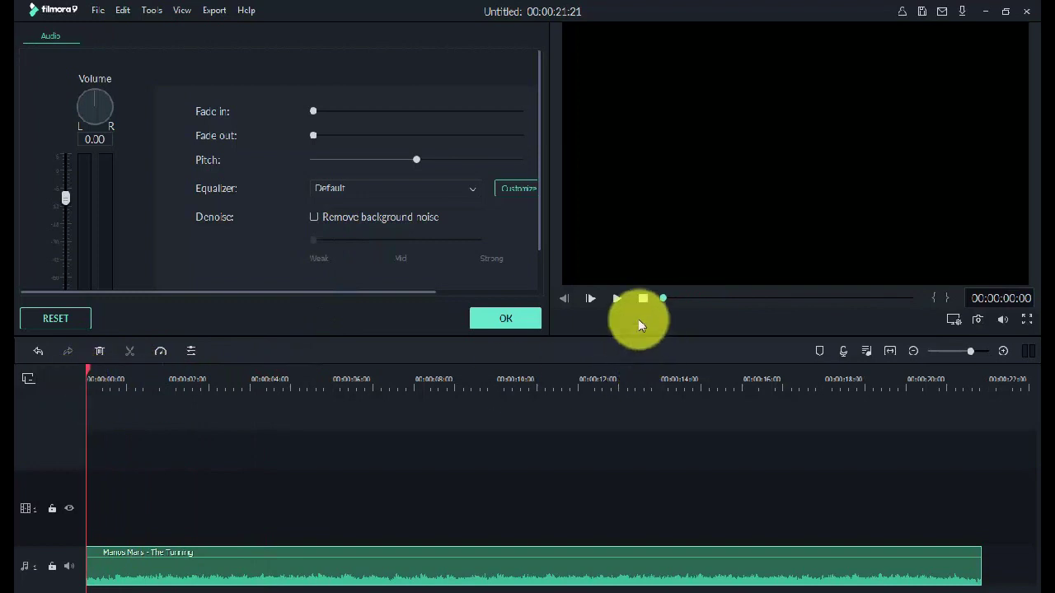
click(618, 300)
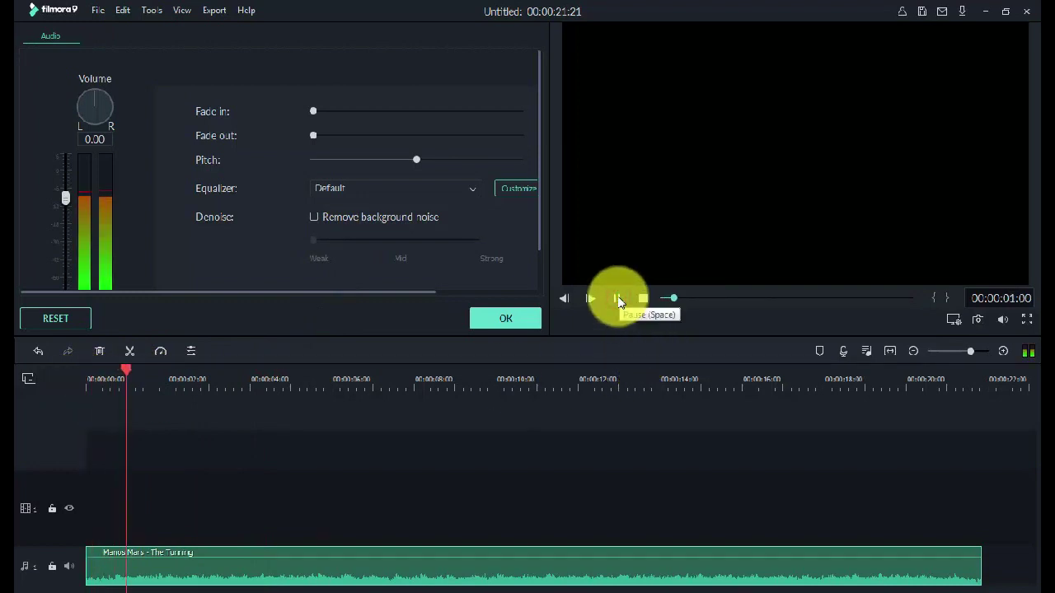
click(618, 300)
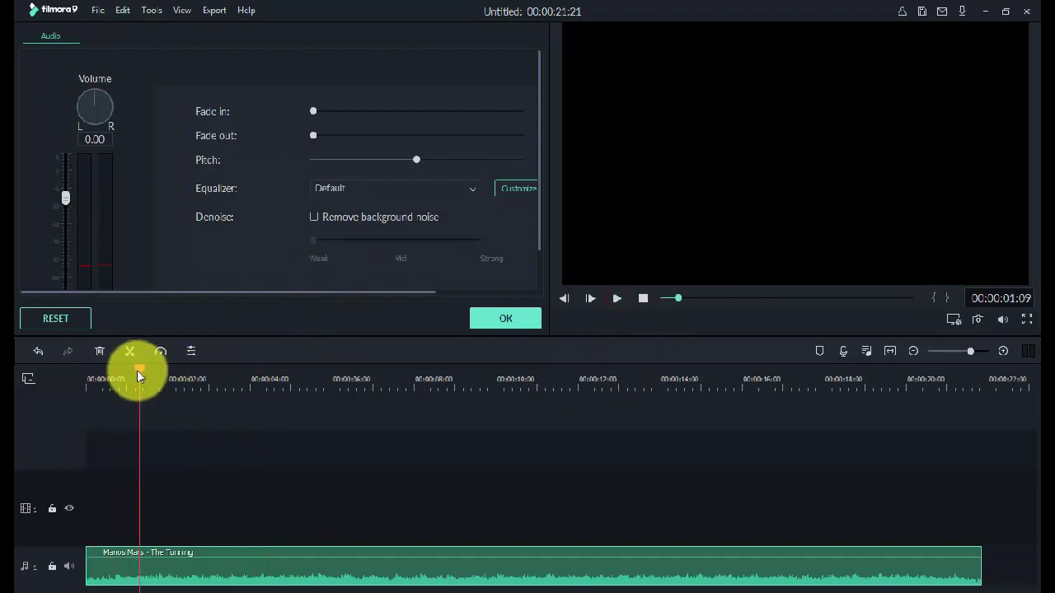
Add a short fade-in to the music clip and preview it from the timeline start.
drag(140, 370, 82, 374)
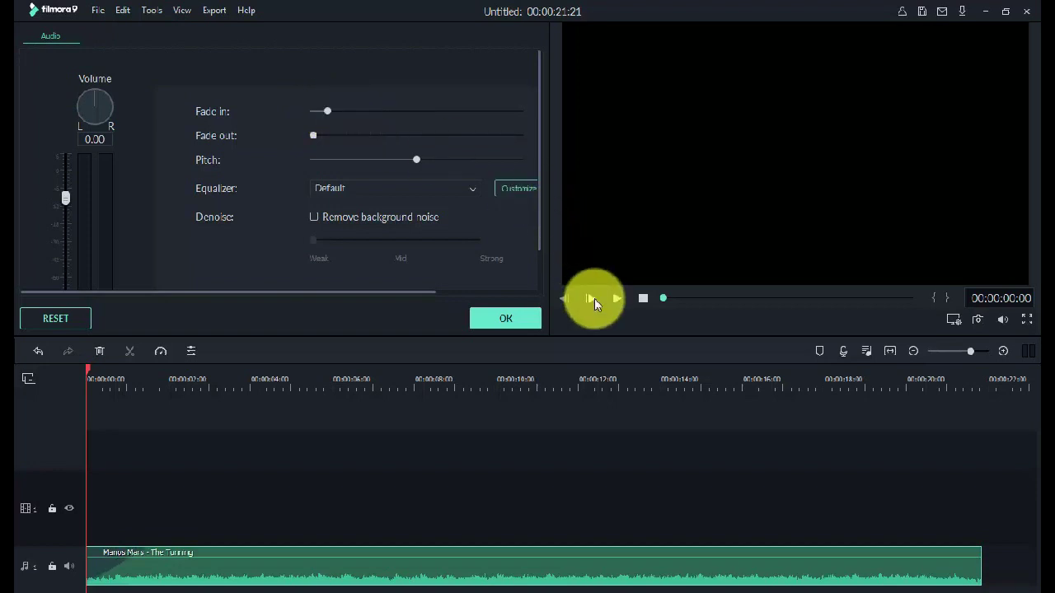
click(615, 300)
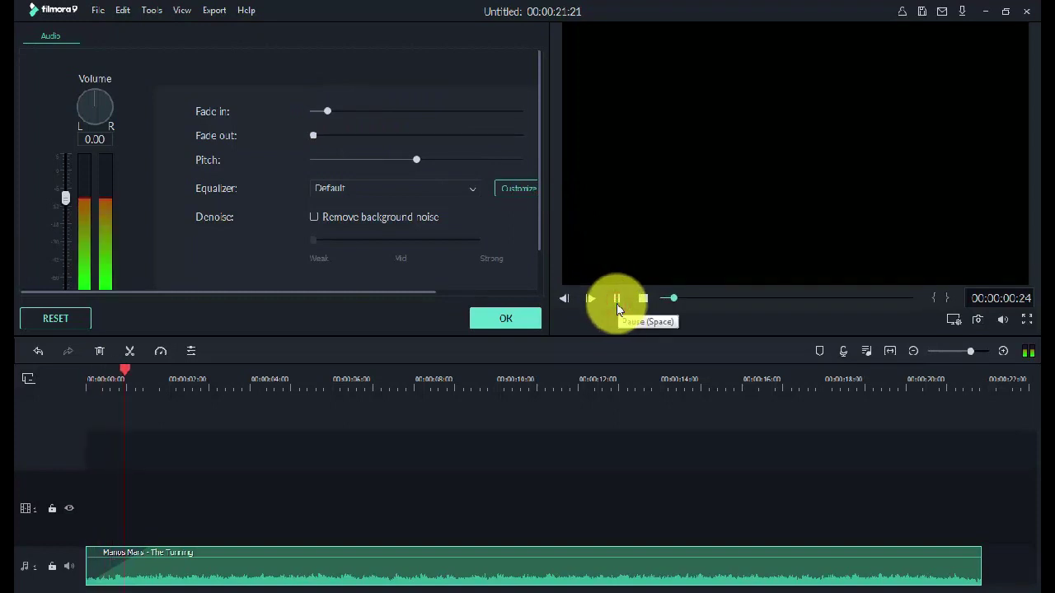
click(617, 304)
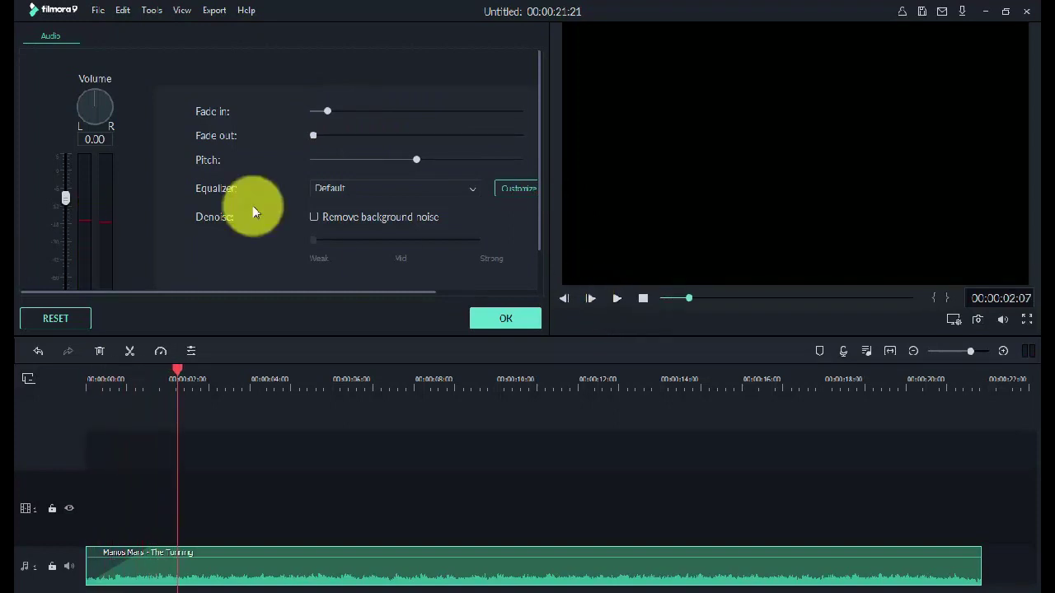
Remove the fade-in from the music clip and replay its beginning for comparison.
drag(328, 108, 266, 112)
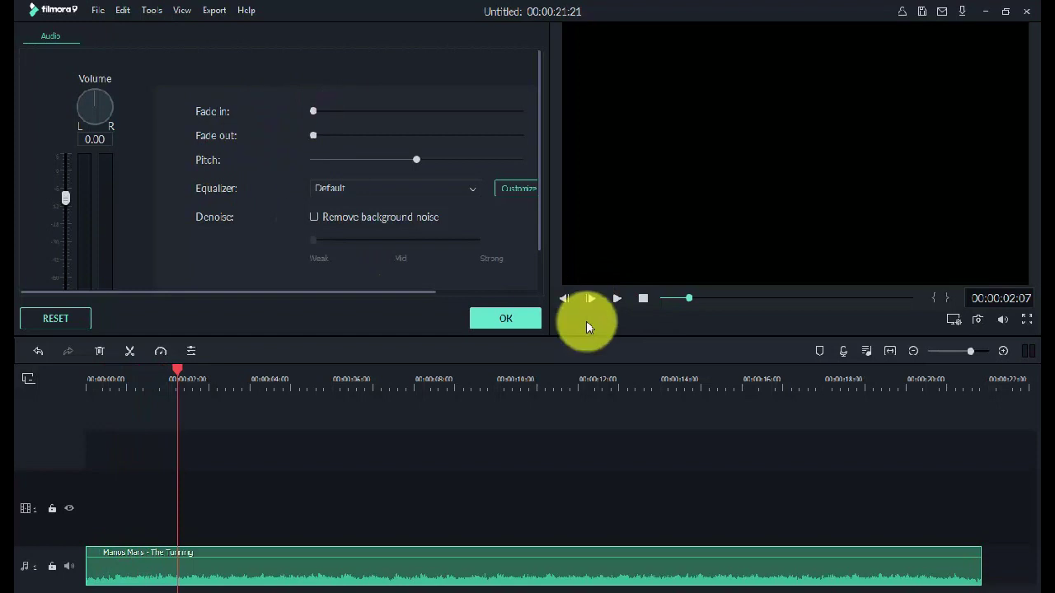
click(645, 302)
click(617, 299)
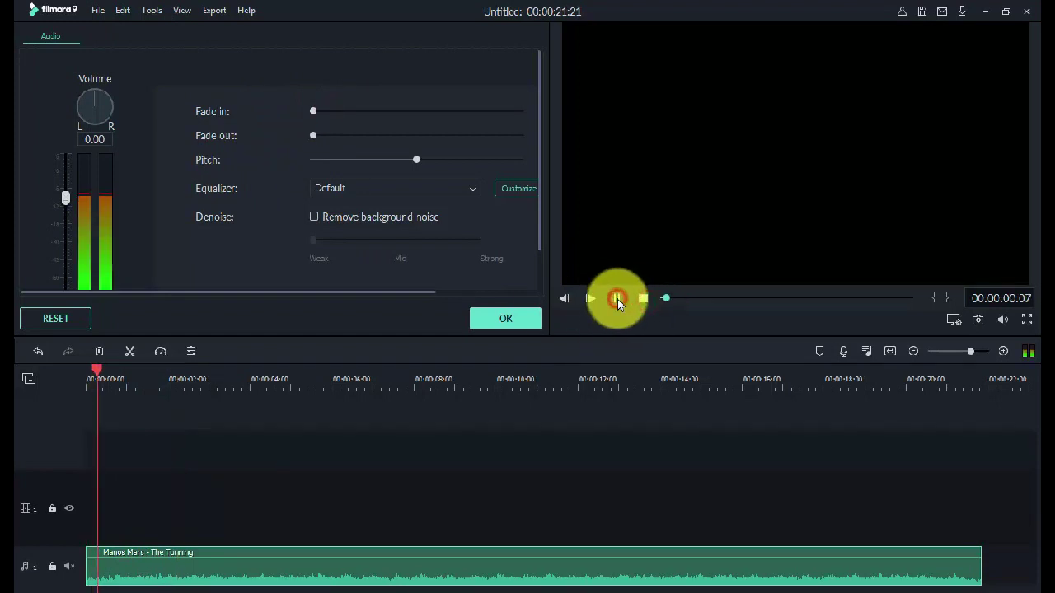
click(618, 299)
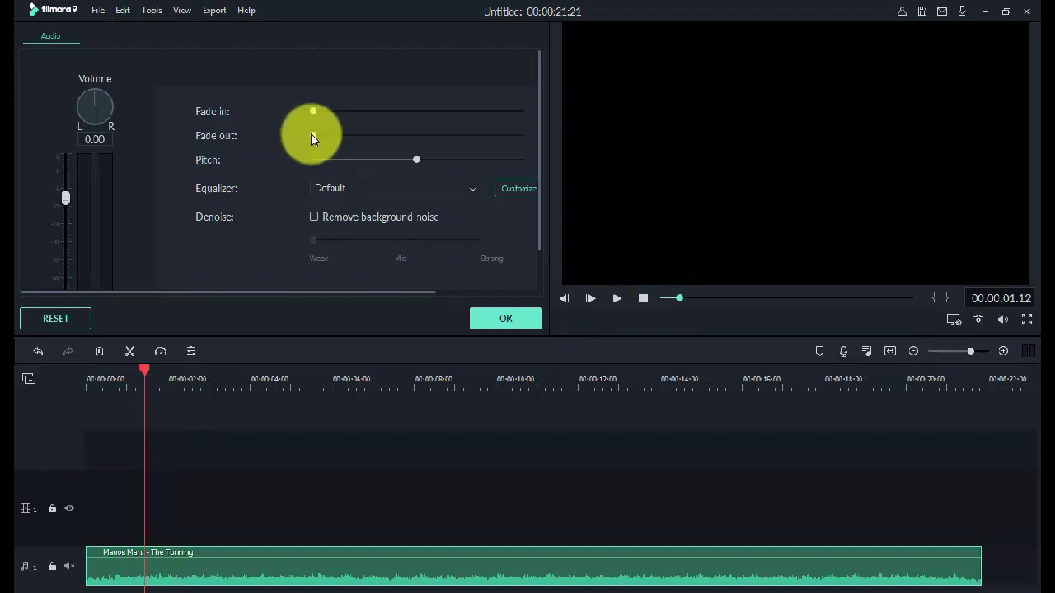
Add a short fade-out to the music clip and preview its ending from 00:00:20:00.
drag(319, 133, 325, 133)
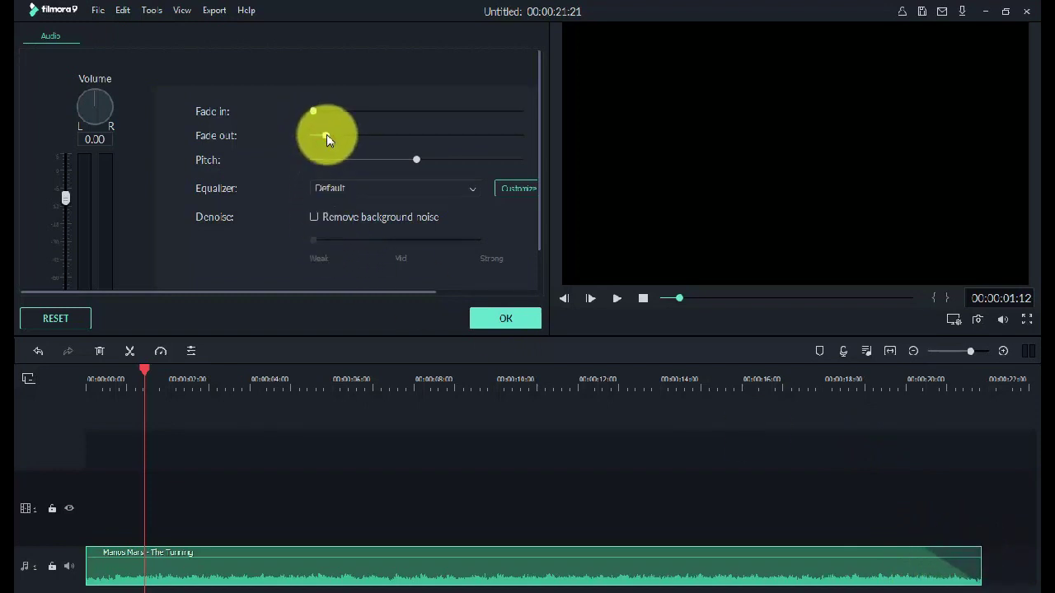
click(907, 384)
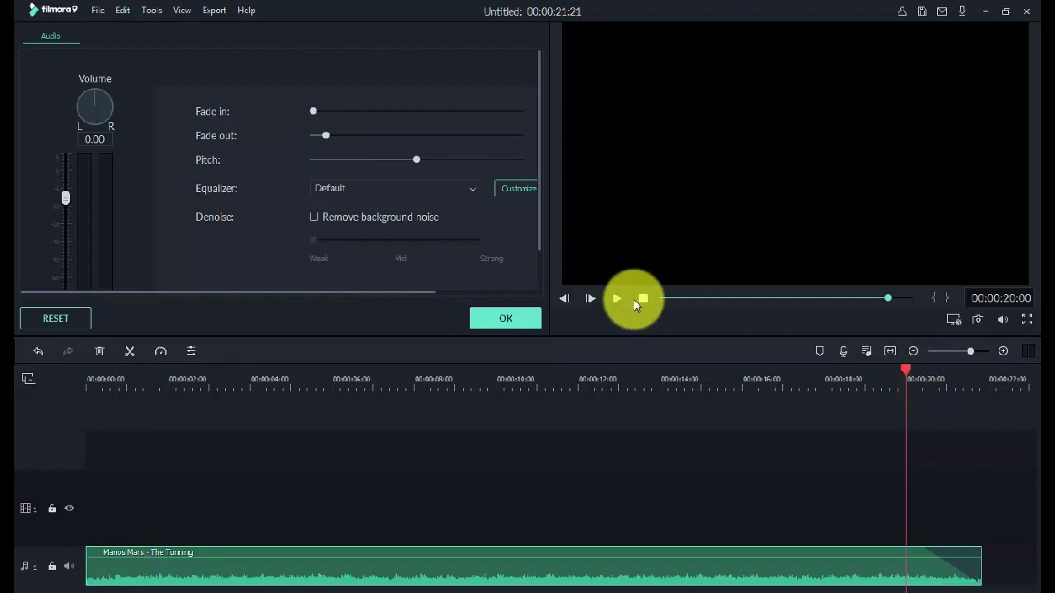
click(618, 299)
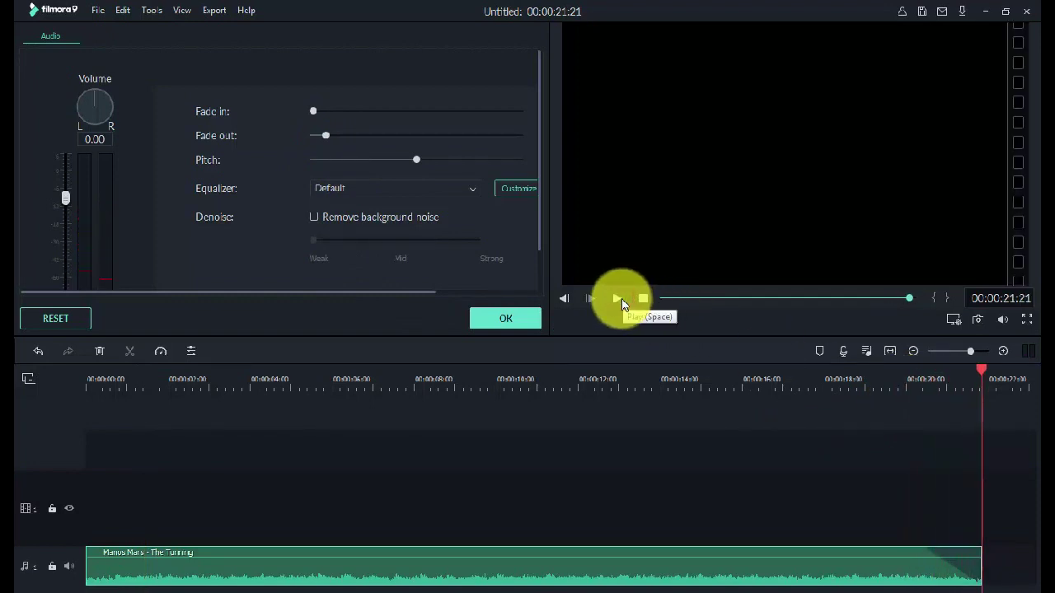
click(621, 302)
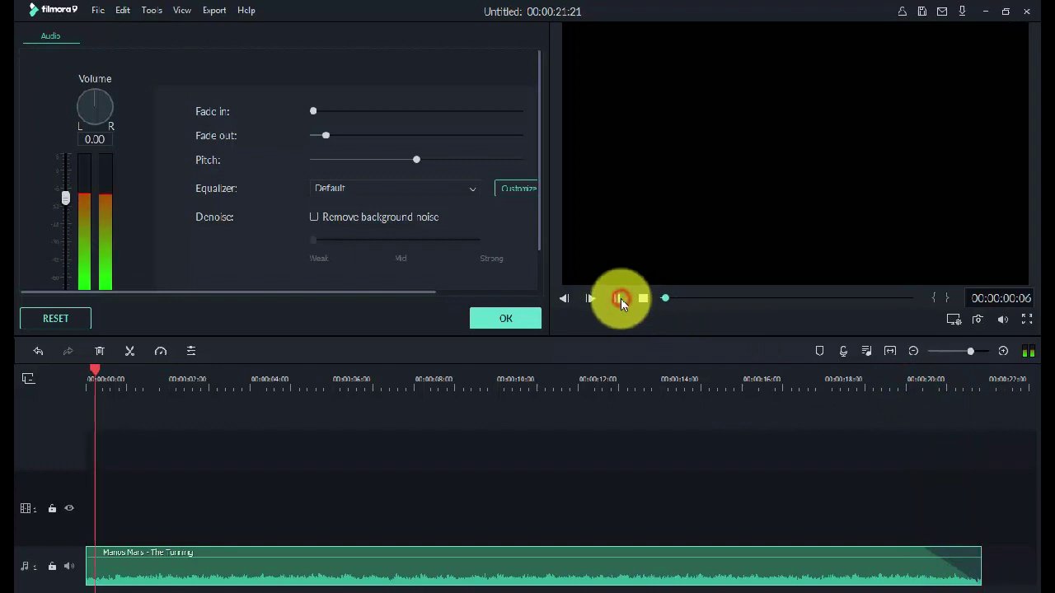
click(868, 384)
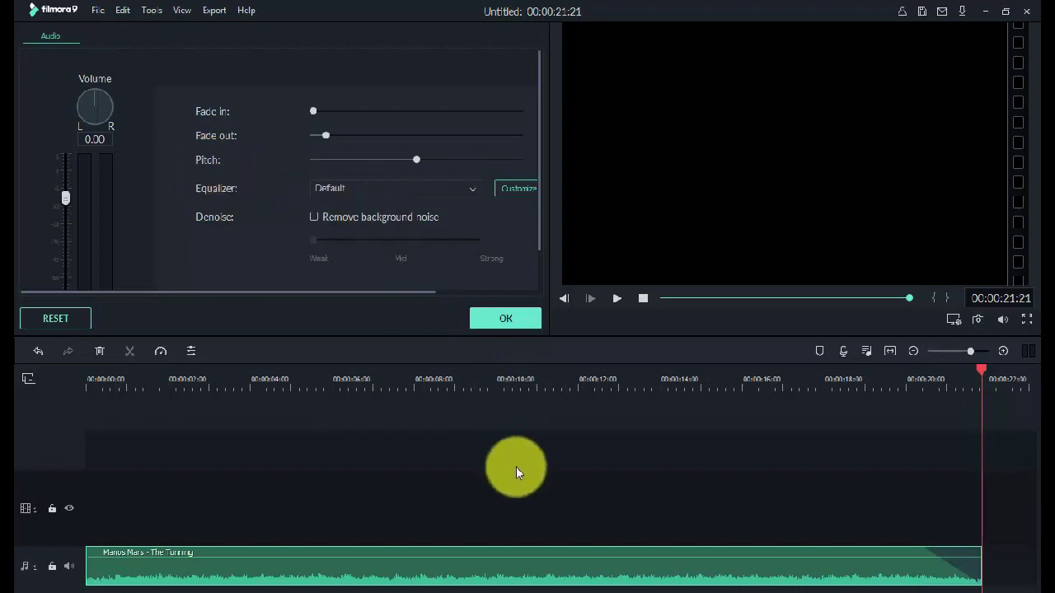
Play the music clip from about four seconds, enable Remove background noise at the Weak level, and listen to the effect.
click(263, 376)
click(617, 298)
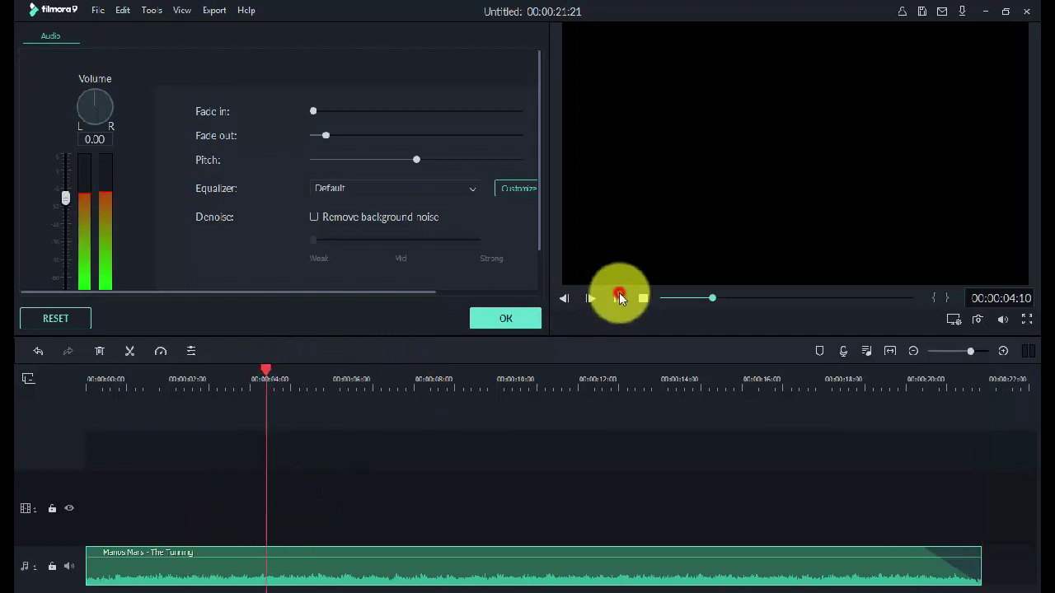
click(314, 217)
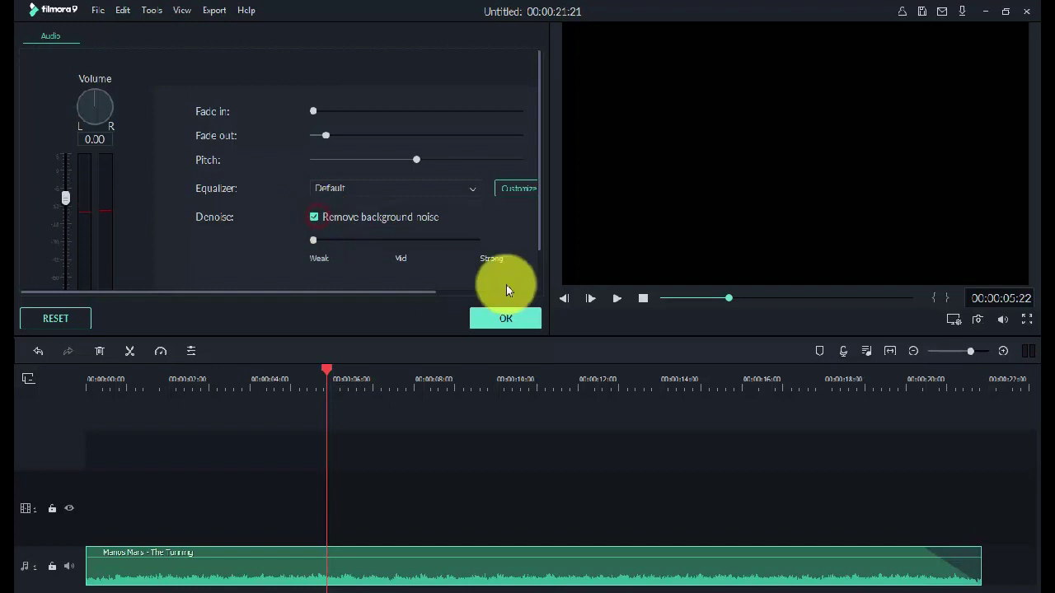
click(619, 300)
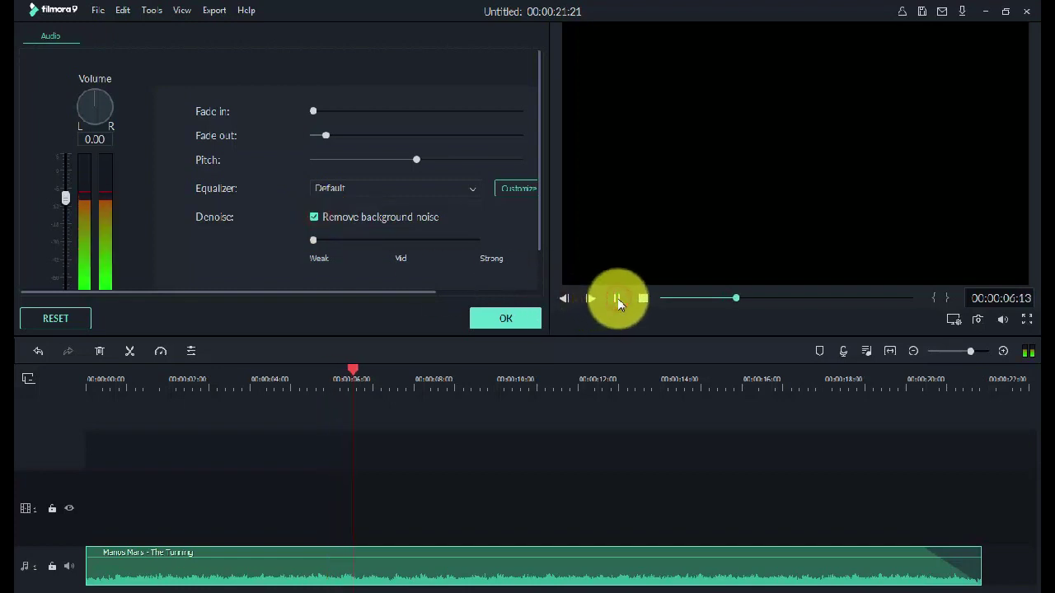
Raise the denoise strength through Mid to Strong, playing the music clip at each level.
click(399, 240)
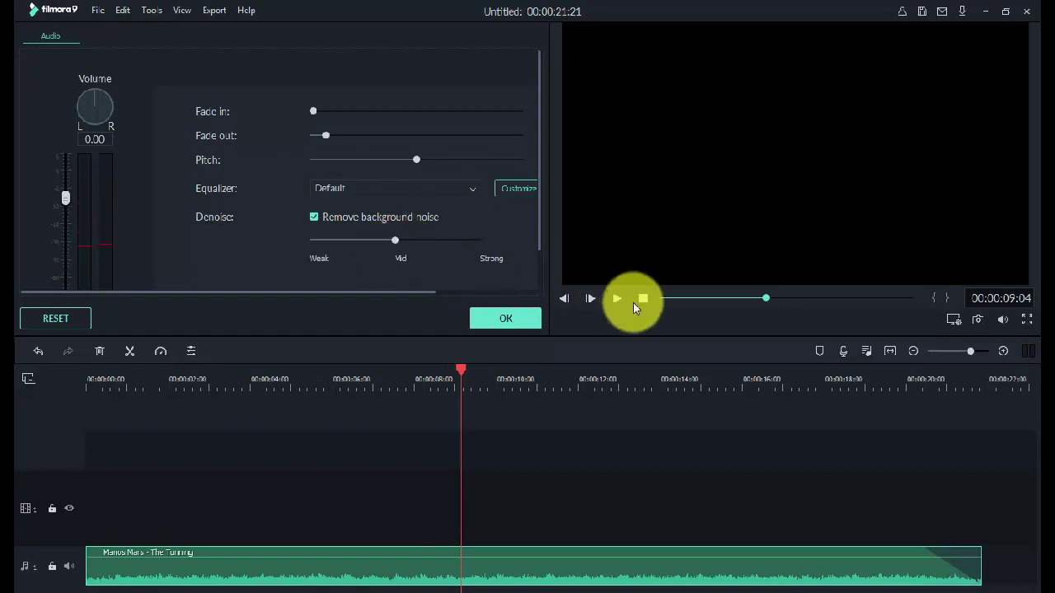
click(619, 300)
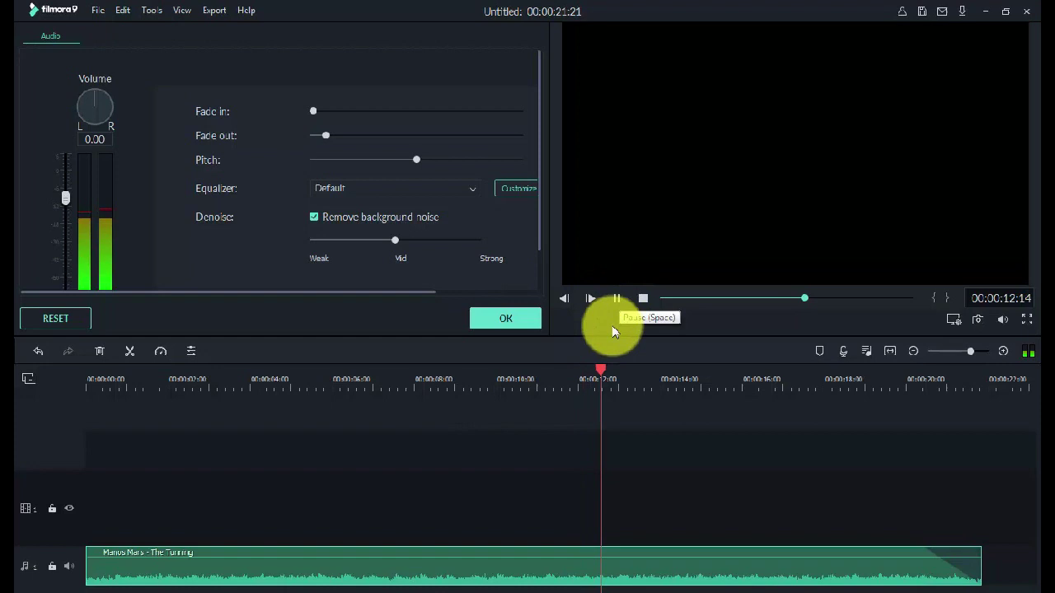
click(480, 241)
click(617, 300)
click(618, 300)
click(413, 376)
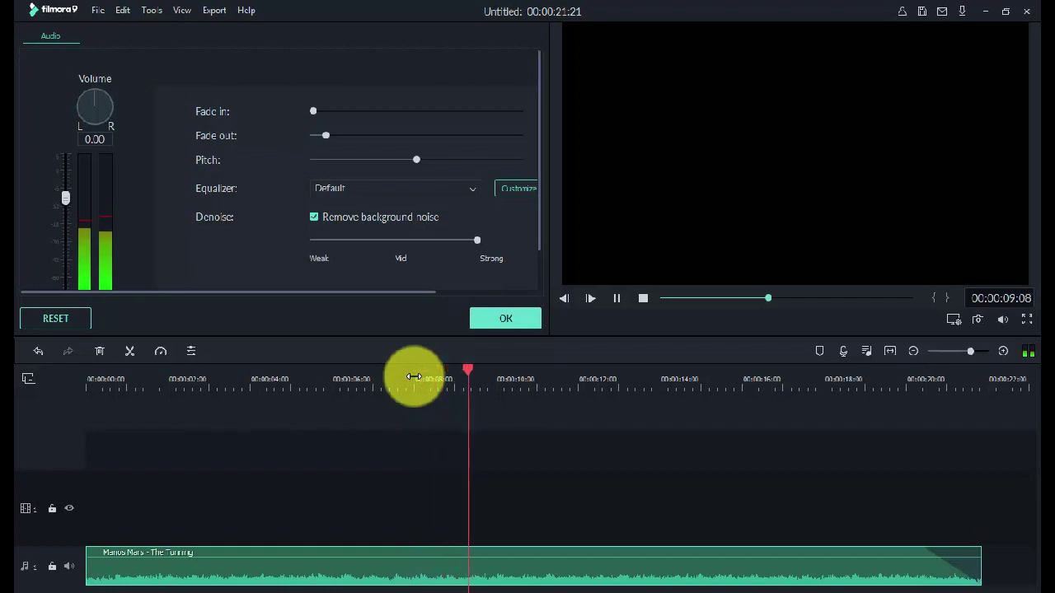
Raise the music clip's volume in its audio settings during playback.
drag(80, 206, 68, 179)
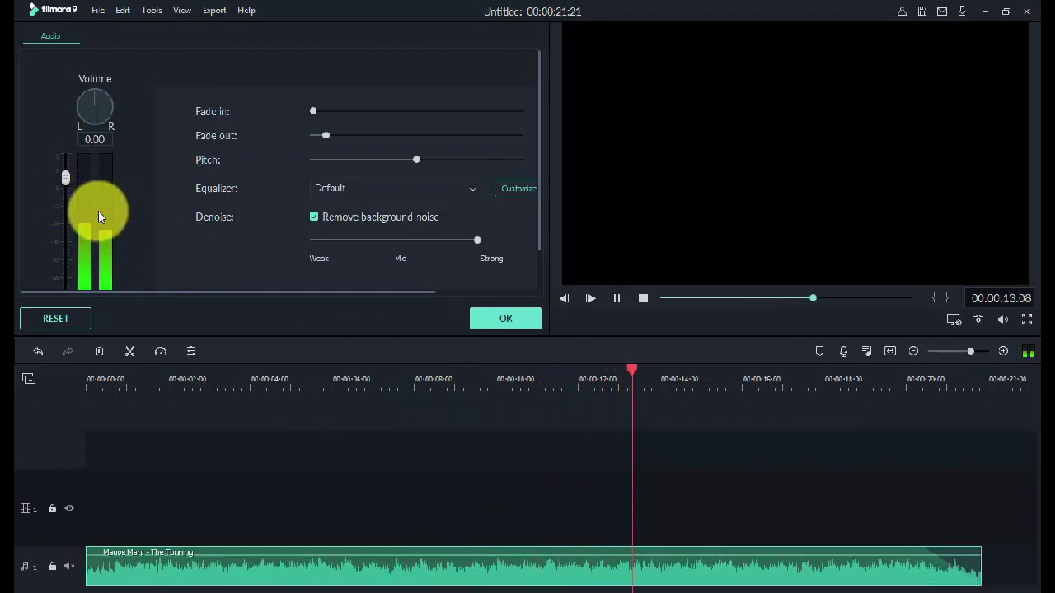
Turn off Remove background noise for the music clip and play it without denoising from 00:00:17:00.
click(620, 302)
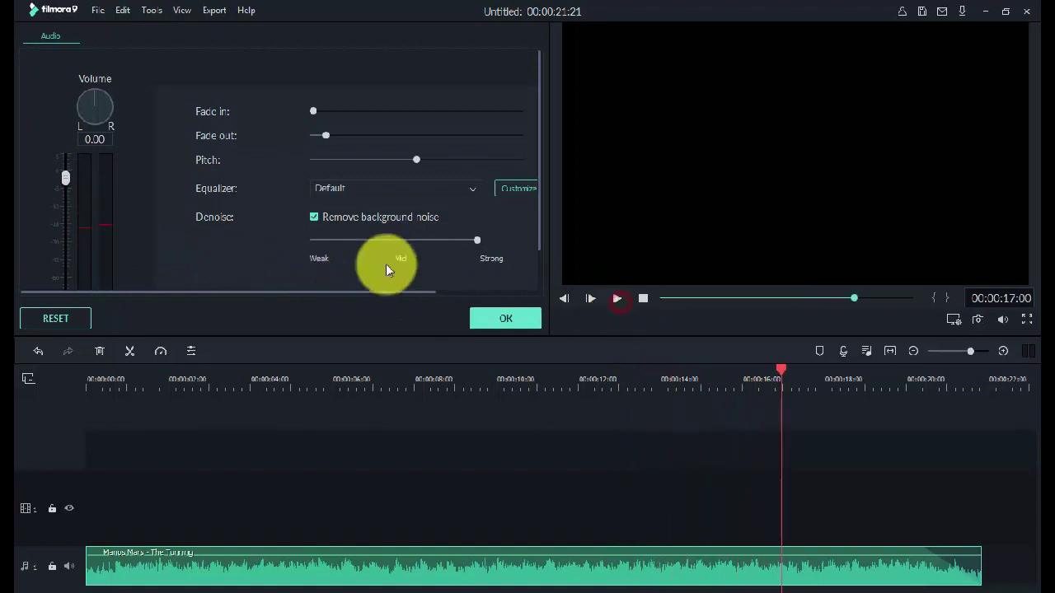
click(316, 218)
click(614, 299)
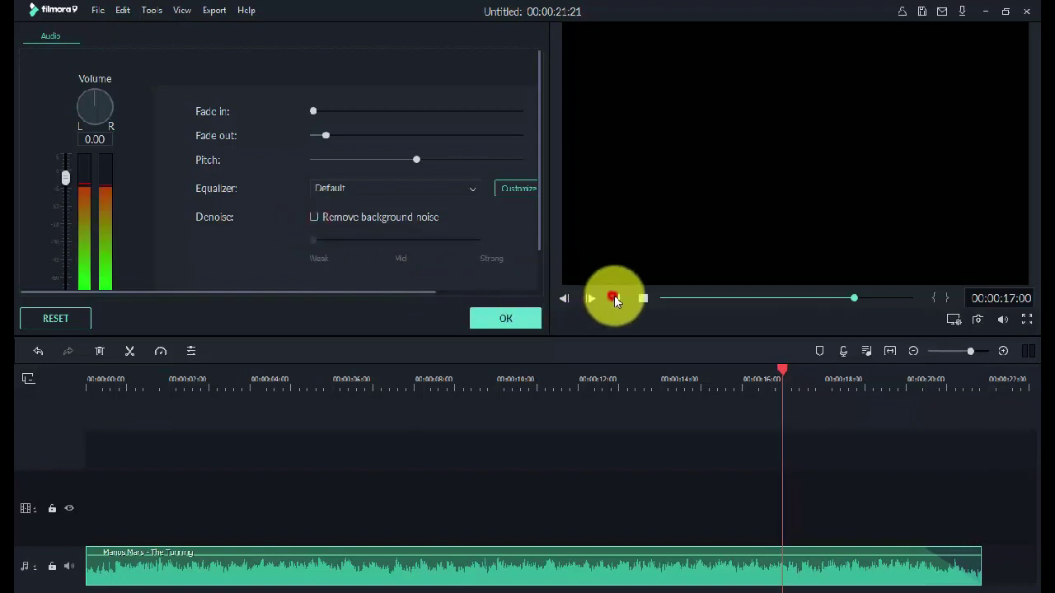
click(614, 297)
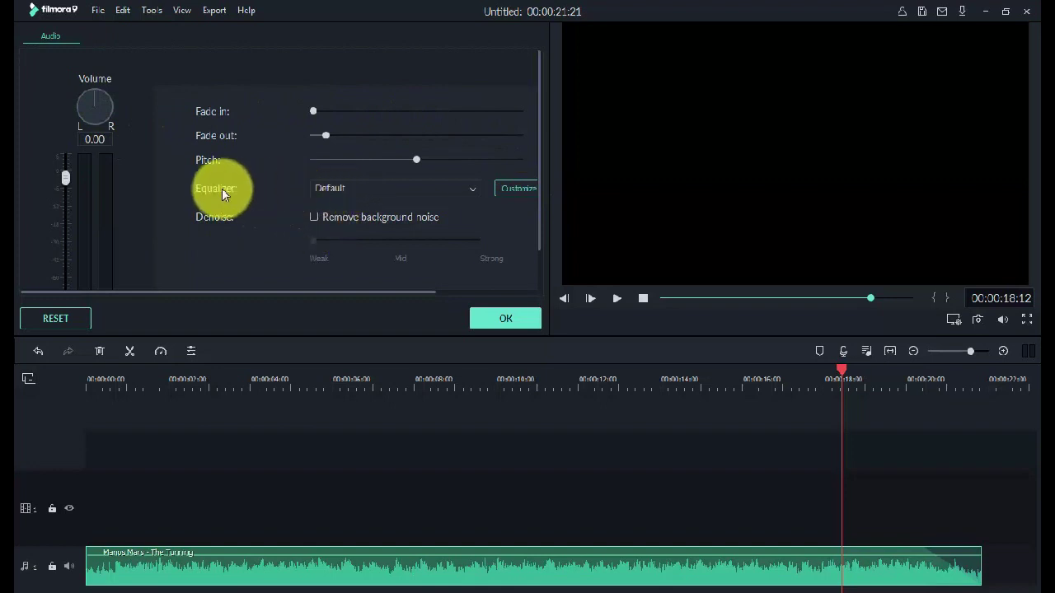
Play the music clip from 00:00:01:24 while trying the Classic, Low Bass and Rock'n Roll equalizer presets.
click(267, 381)
click(361, 192)
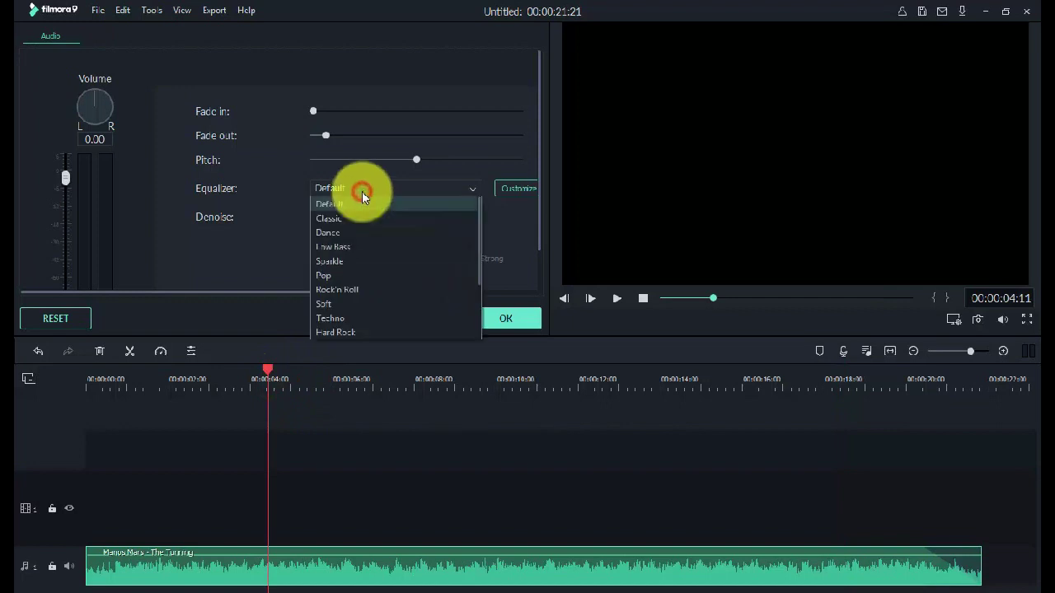
click(166, 382)
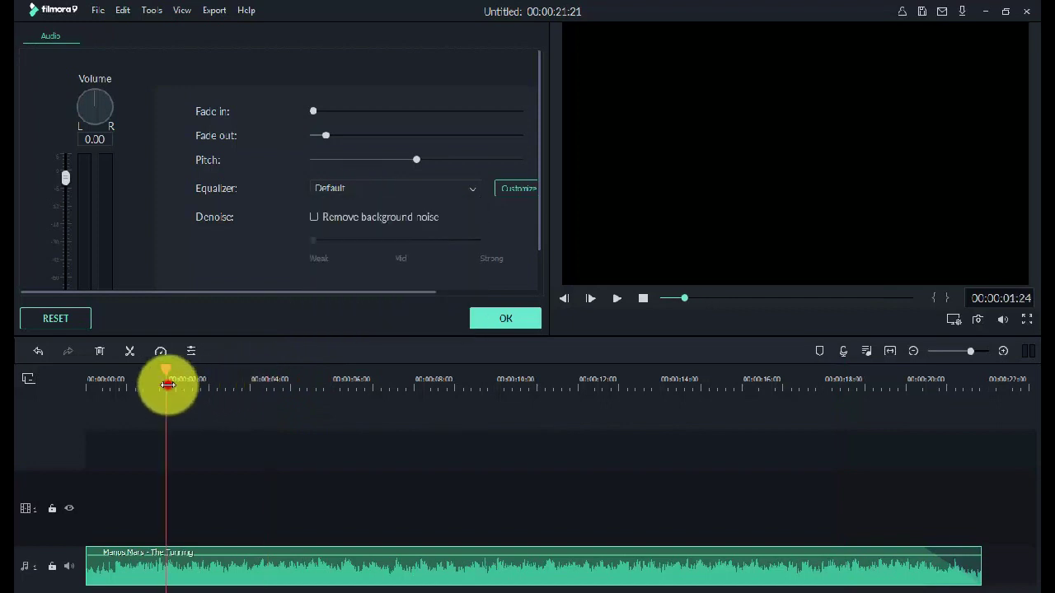
click(620, 298)
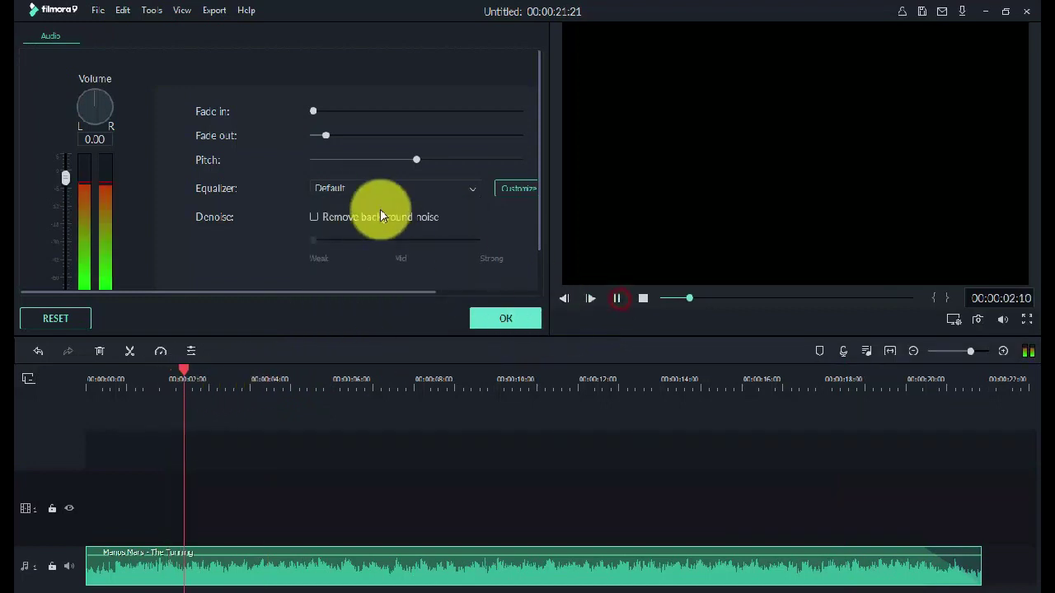
click(376, 189)
click(365, 216)
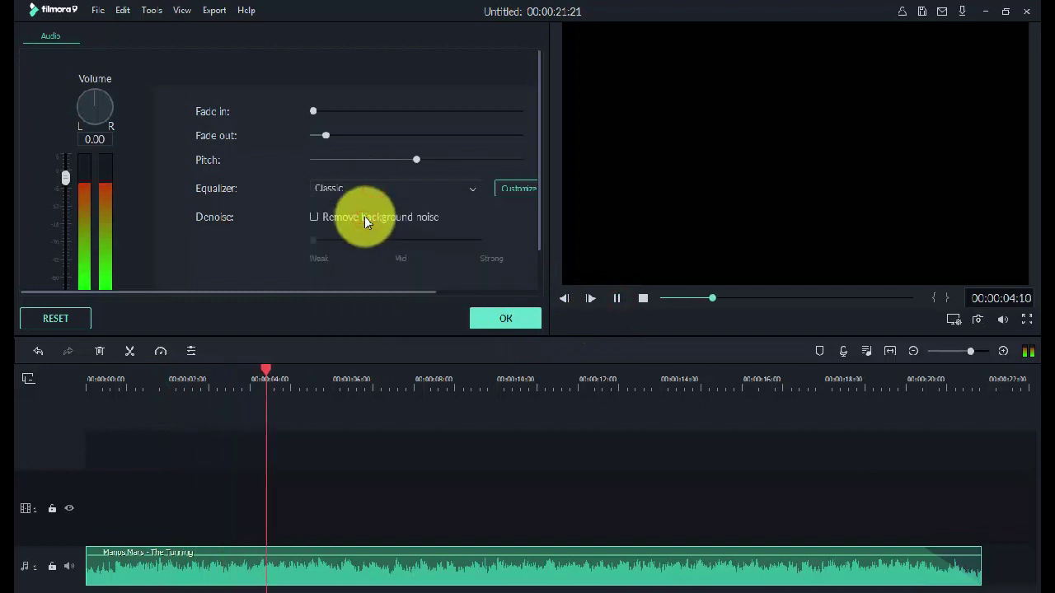
click(377, 189)
click(369, 249)
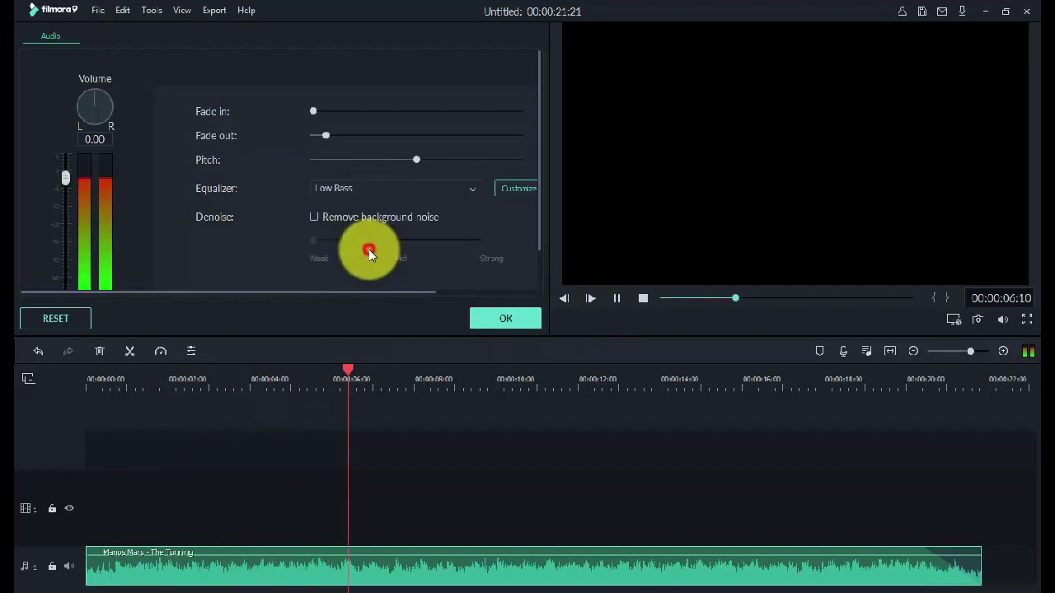
click(383, 188)
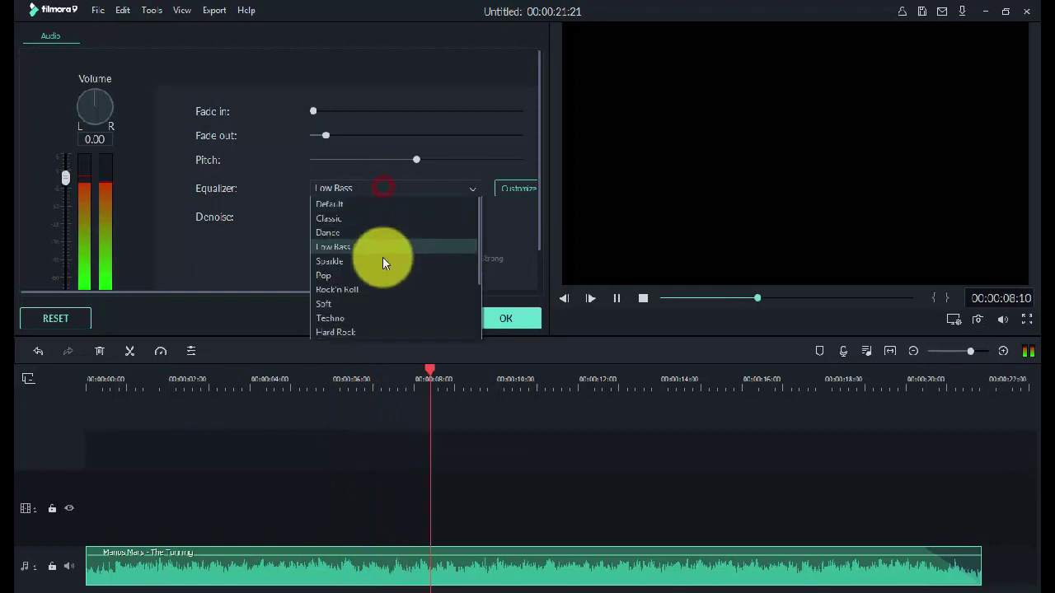
click(374, 288)
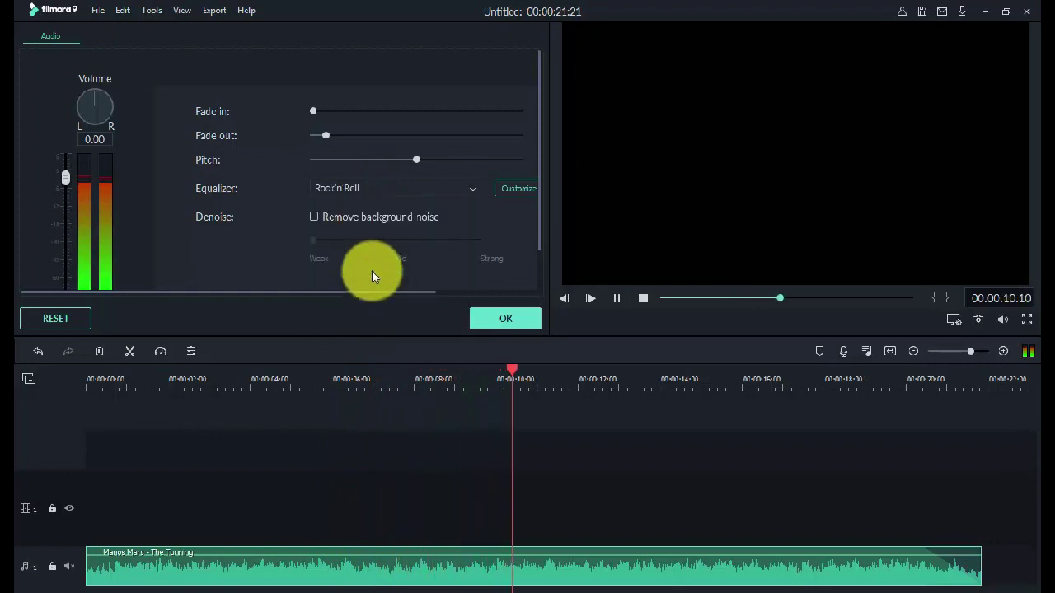
Try the Hard Rock and Folk equalizer presets during playback, and settle on Blues for the music clip.
click(354, 189)
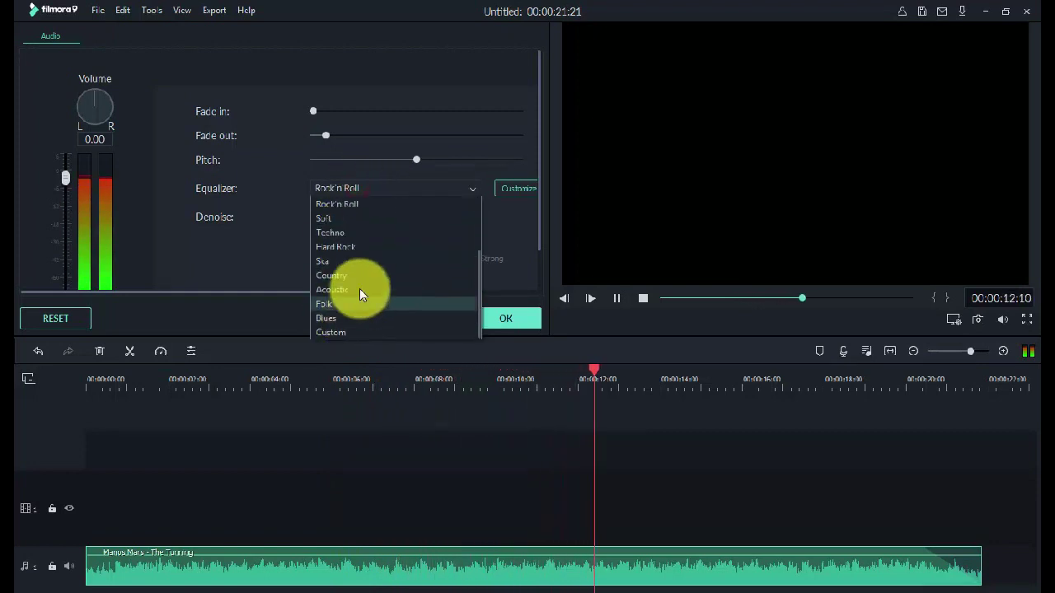
click(347, 247)
click(362, 188)
click(334, 311)
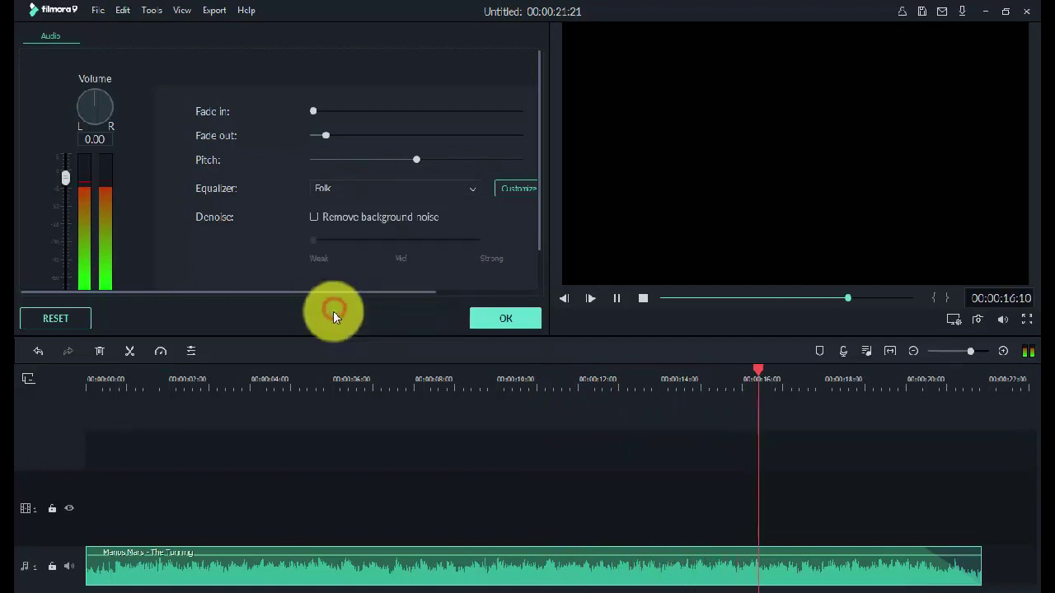
click(309, 378)
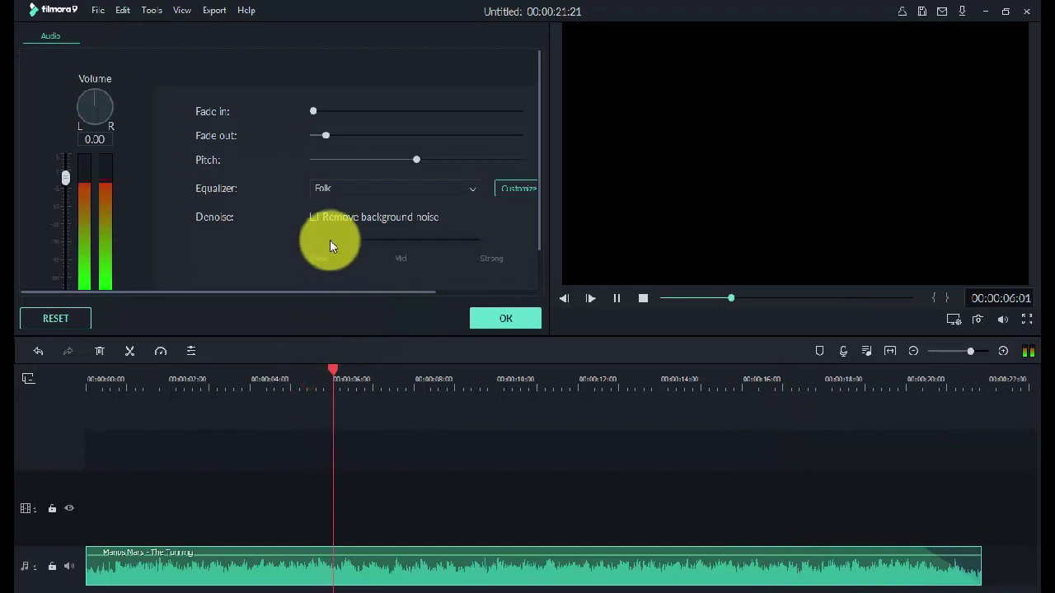
click(341, 188)
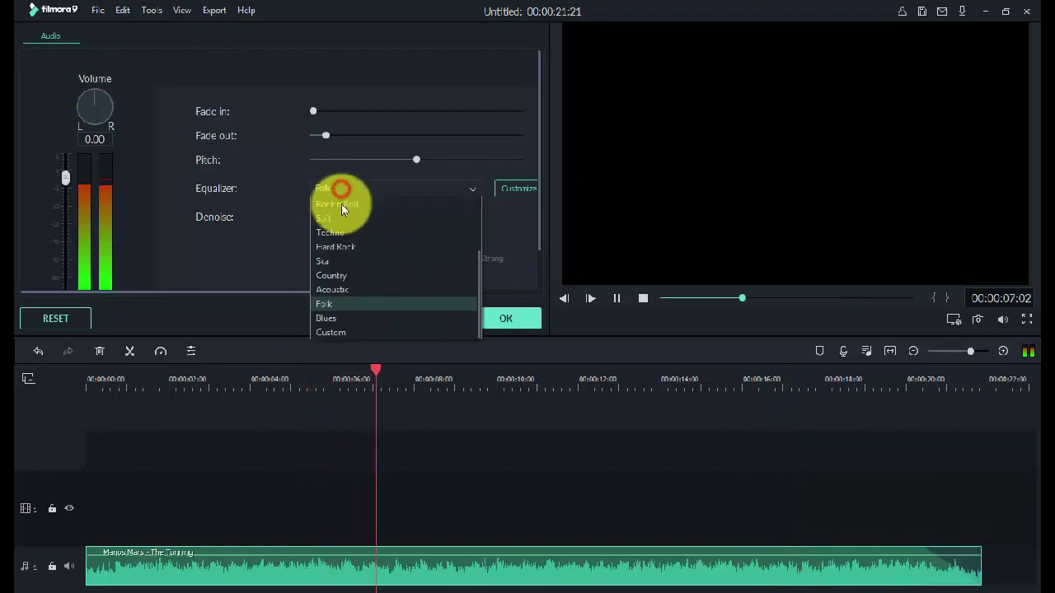
click(338, 322)
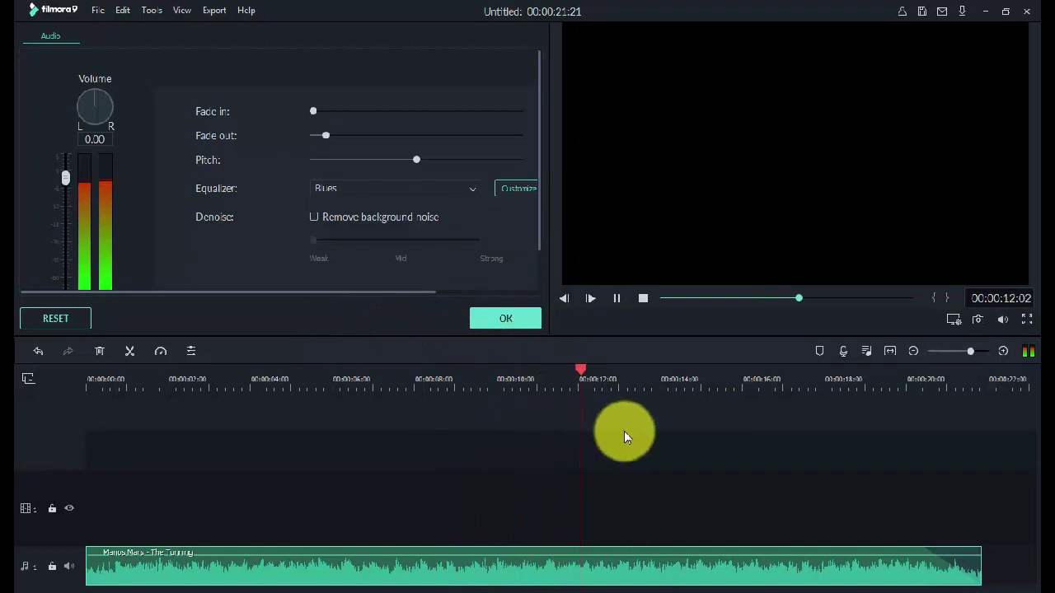
Widen the audio settings area to reveal the full Customize option, pause playback, and move the playhead to 00:00:12:14.
click(531, 197)
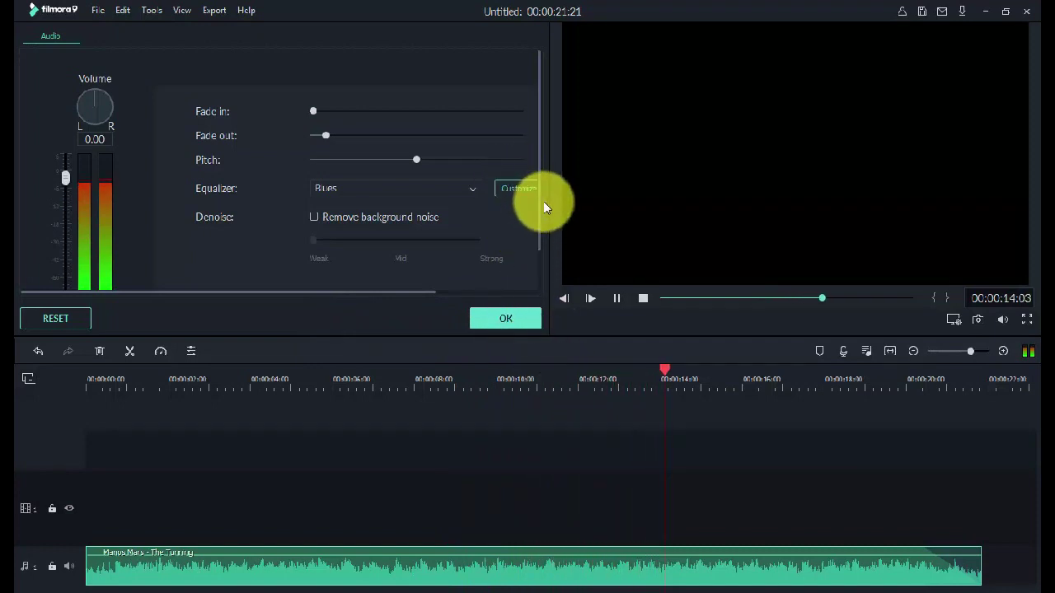
drag(549, 201, 580, 200)
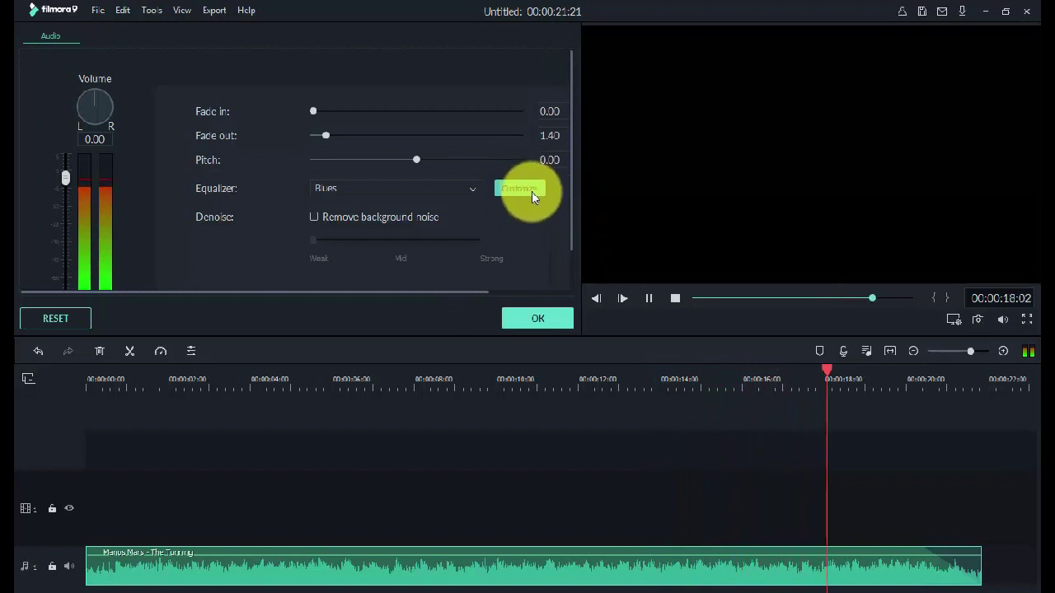
key(space)
click(601, 377)
click(448, 566)
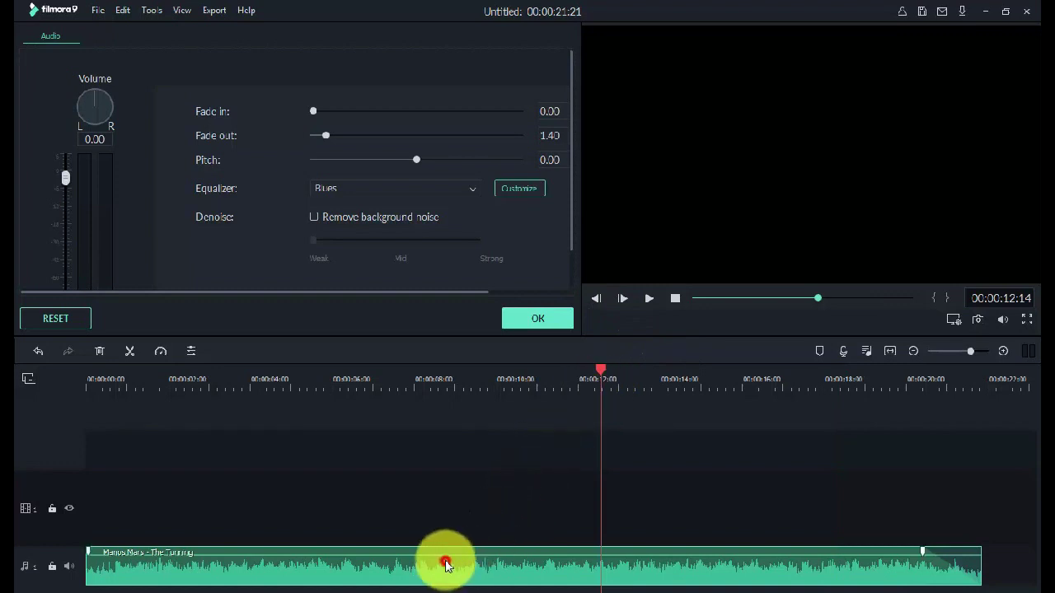
Confirm the music clip's audio settings and delete the clip from the timeline.
click(546, 315)
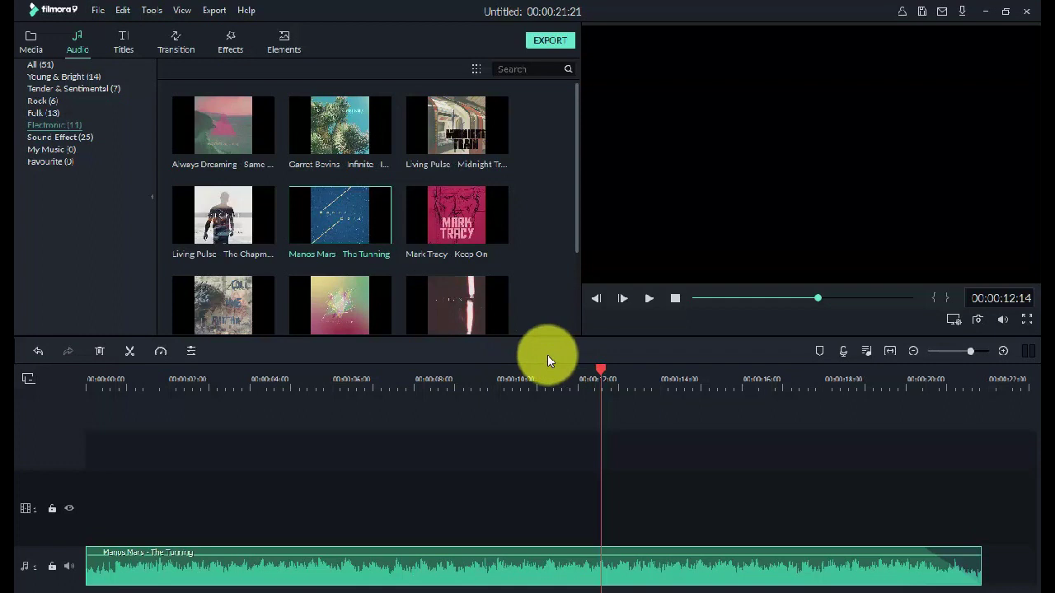
mouse_move(414, 570)
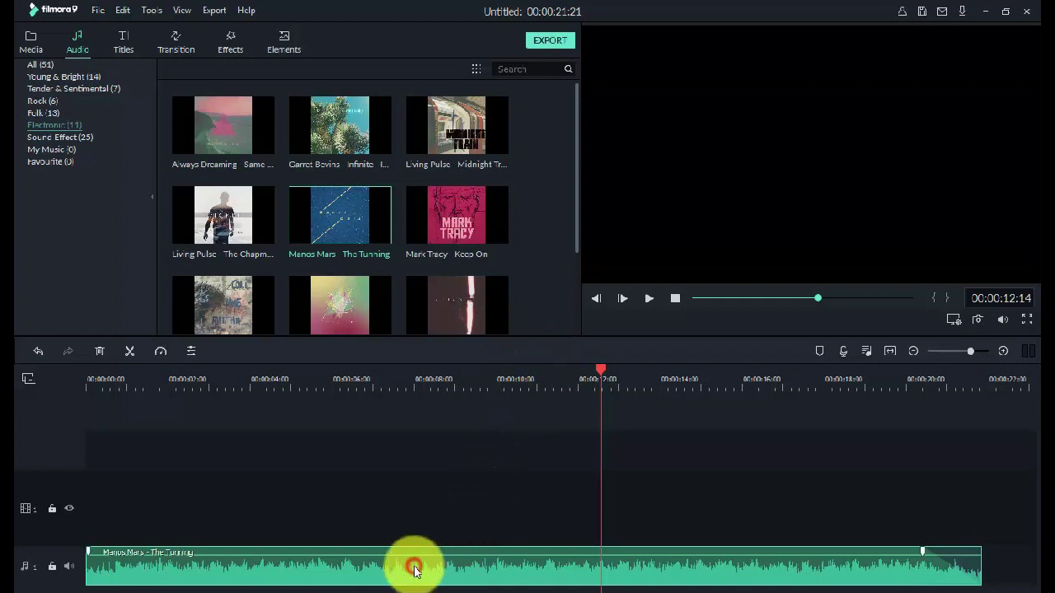
key(Delete)
Import the video VID_20200520_071615 from the Penyok mobil folder into the project's media library.
click(31, 43)
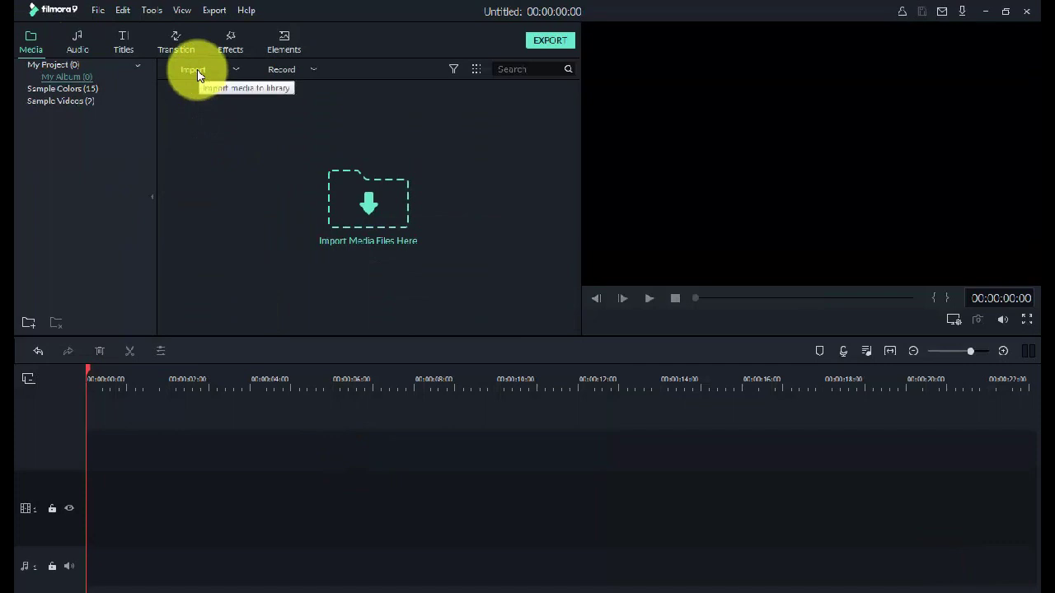
click(132, 592)
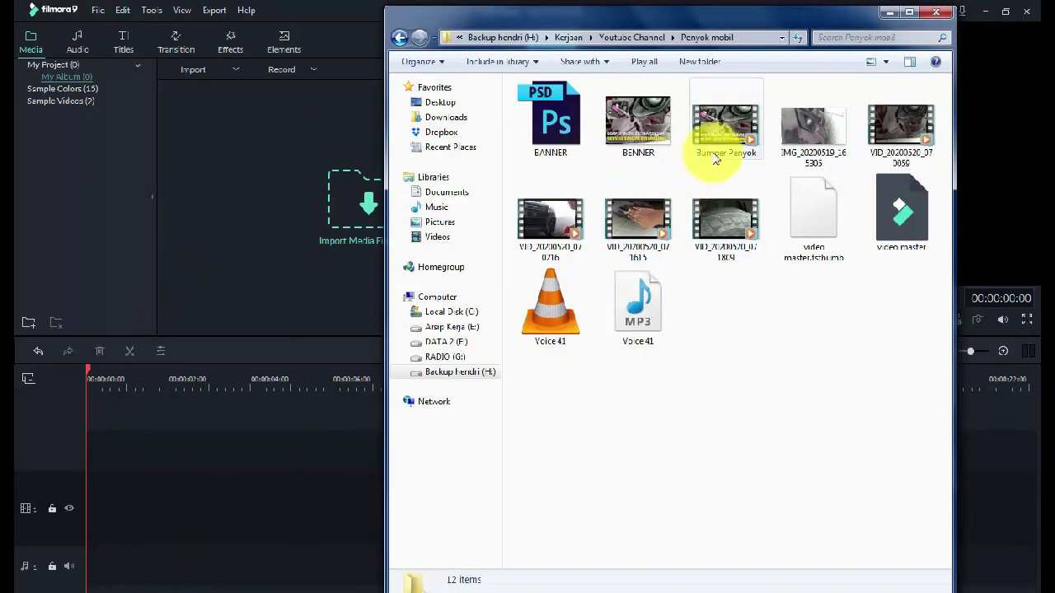
drag(706, 23, 781, 28)
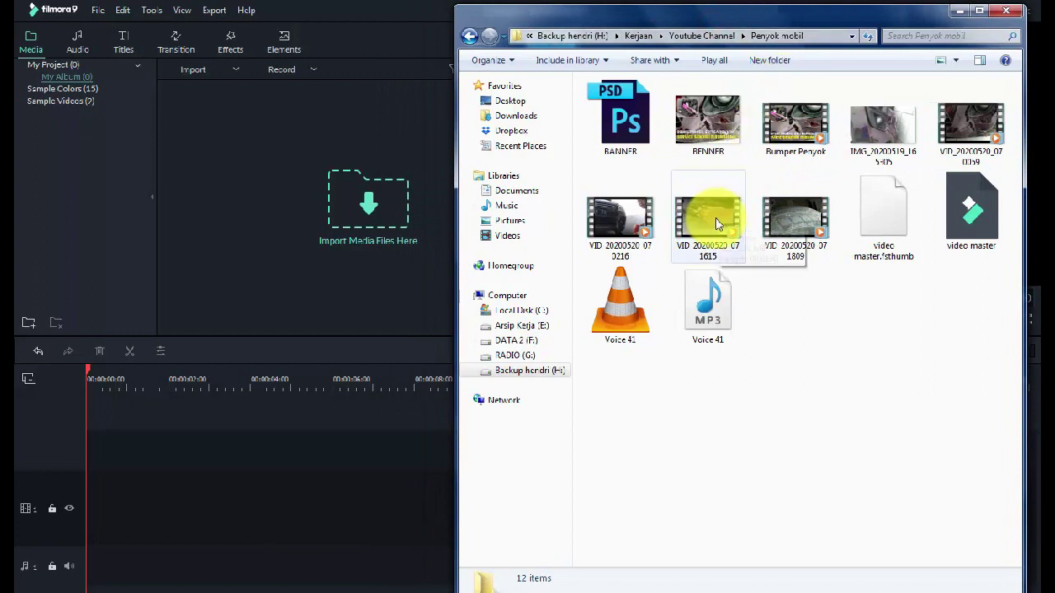
drag(715, 224, 285, 215)
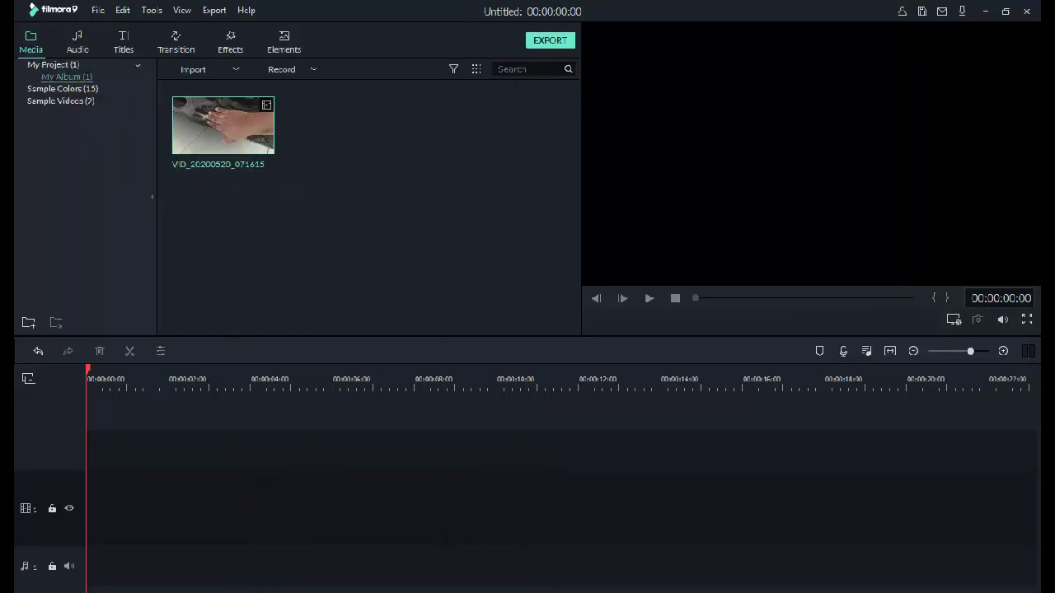
Import the music file 1973 from the Lagu Youtube Gratis folder into the media library.
click(236, 565)
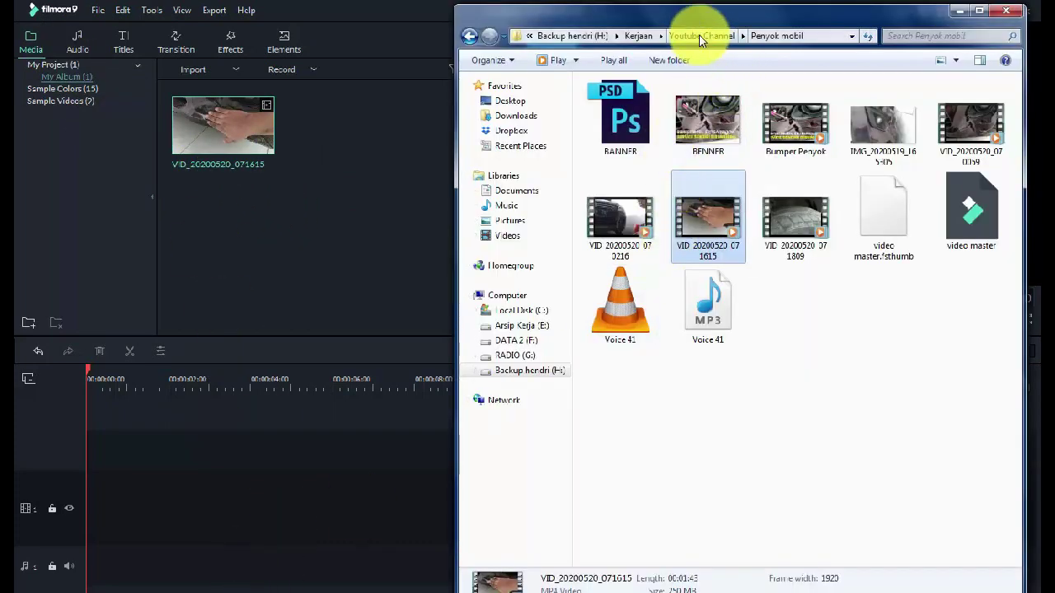
click(699, 36)
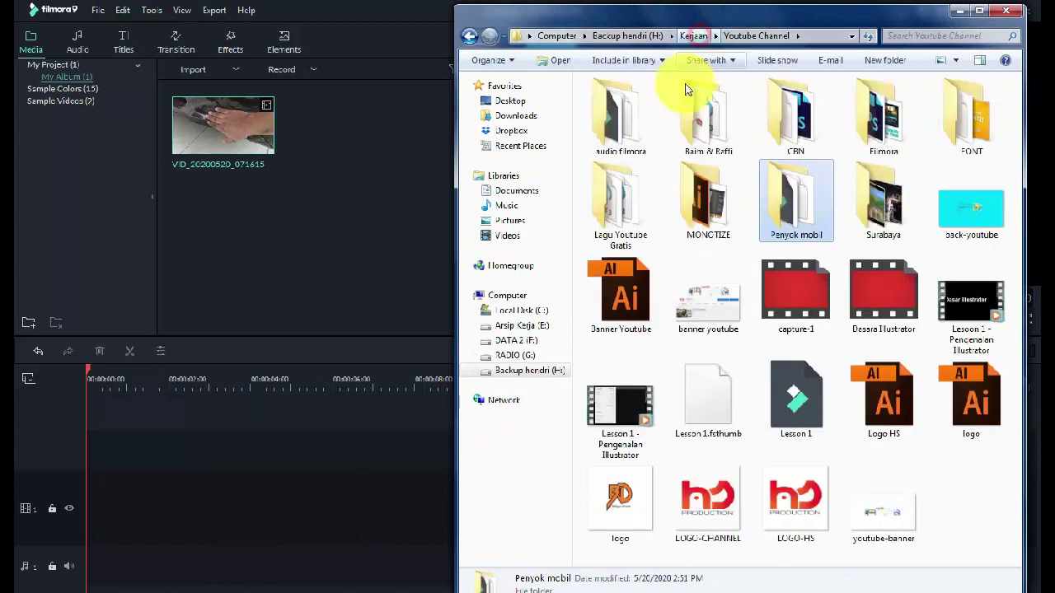
double_click(625, 216)
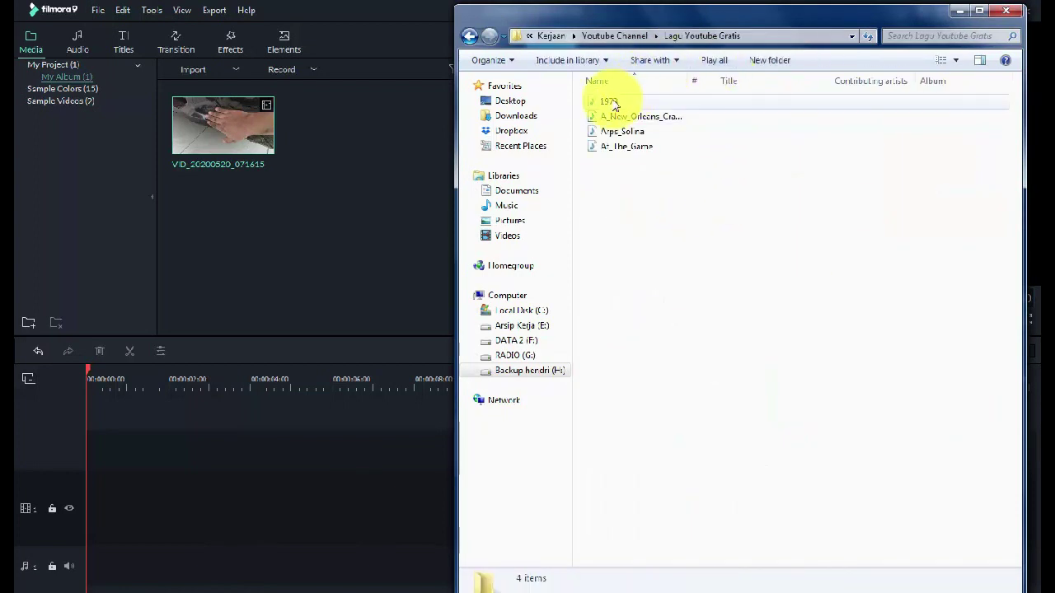
click(697, 80)
drag(606, 103, 328, 258)
click(120, 592)
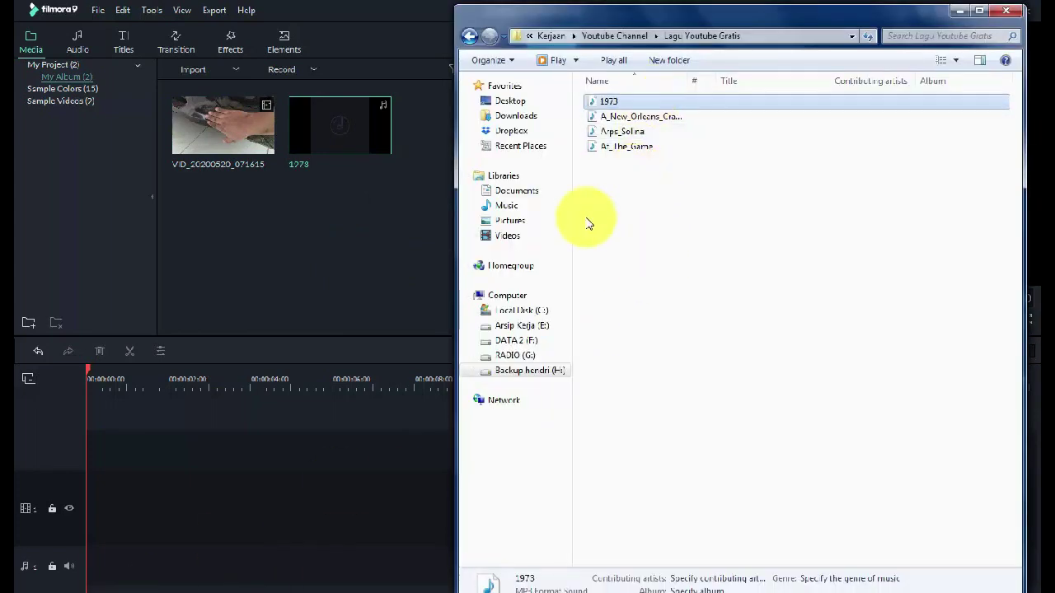
click(357, 248)
Place VID_20200520_071615 at the start of video track 1, turning off Always Ask and keeping the current project settings.
mouse_move(385, 149)
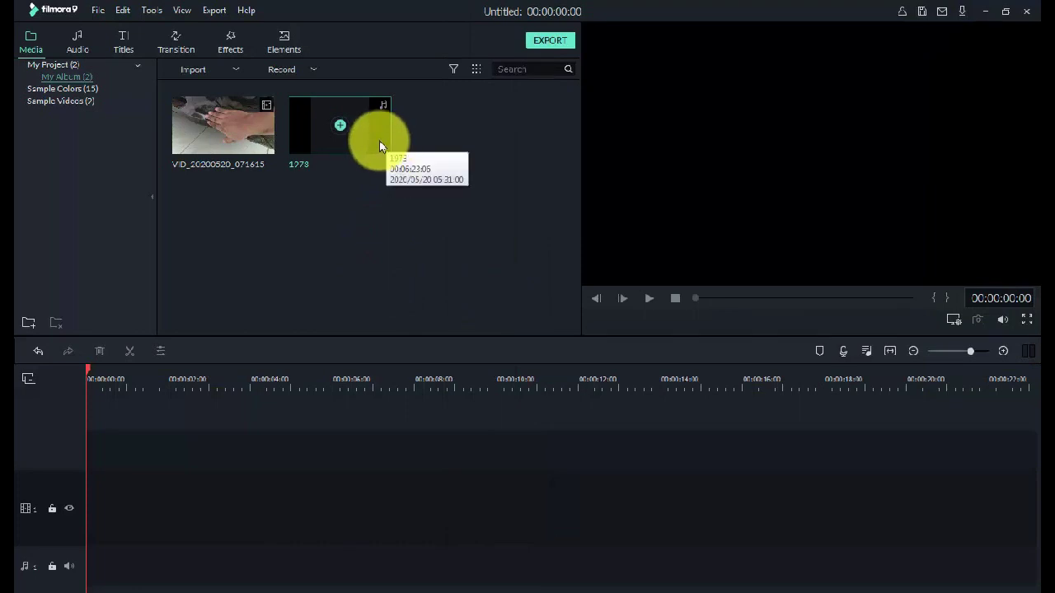
drag(268, 136, 86, 524)
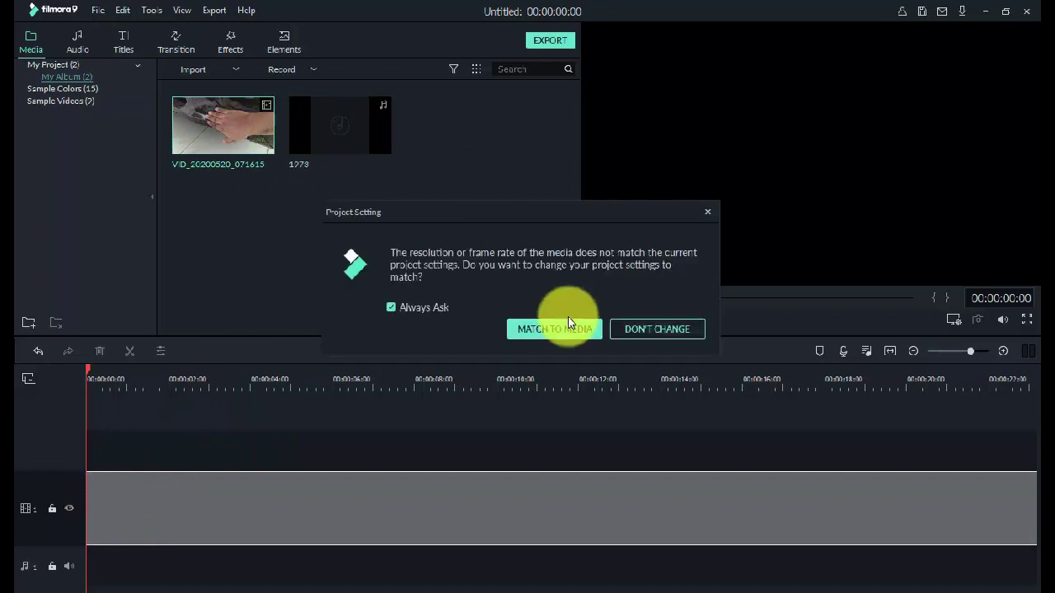
click(405, 307)
click(633, 330)
Place the music file 1973 at the start of audio track 1 beneath the video clip.
drag(327, 126, 63, 570)
drag(914, 390, 507, 407)
drag(884, 388, 565, 405)
drag(942, 393, 530, 388)
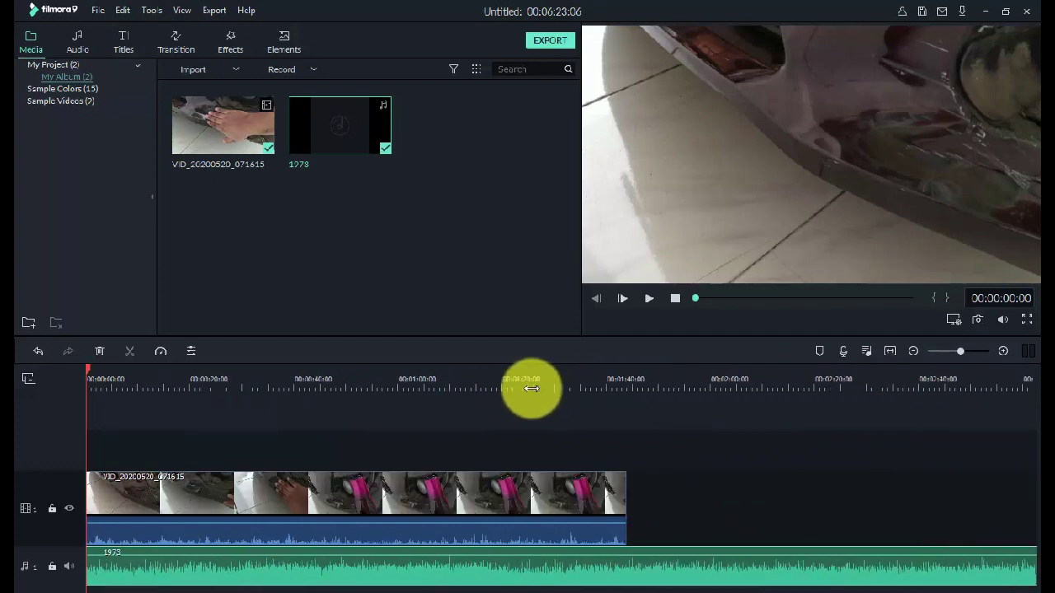
Split the 1973 music clip at 00:01:44:00, where the video ends, and delete the remaining part.
click(634, 383)
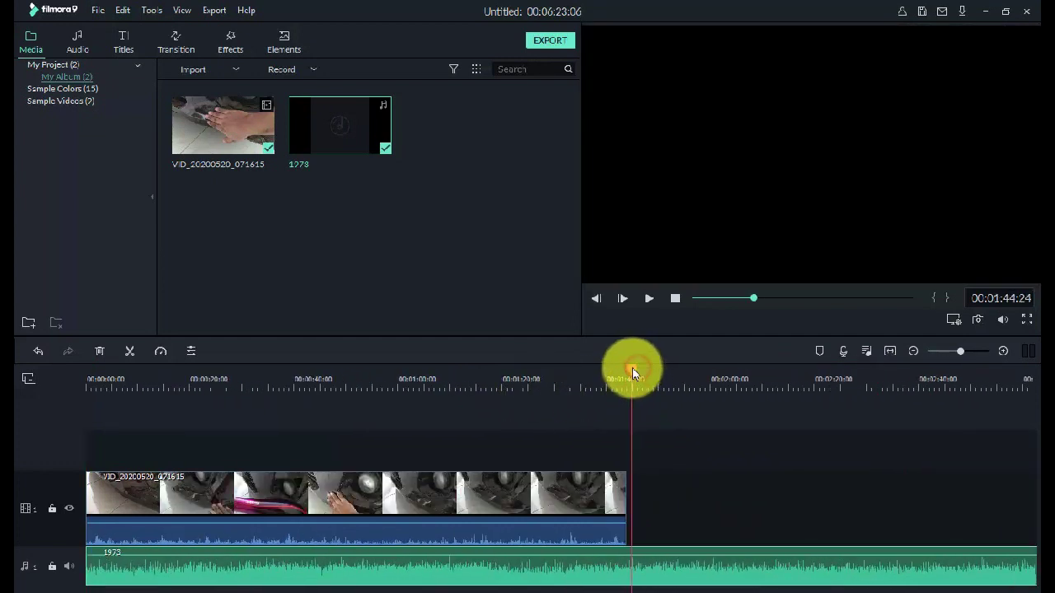
drag(630, 376, 627, 373)
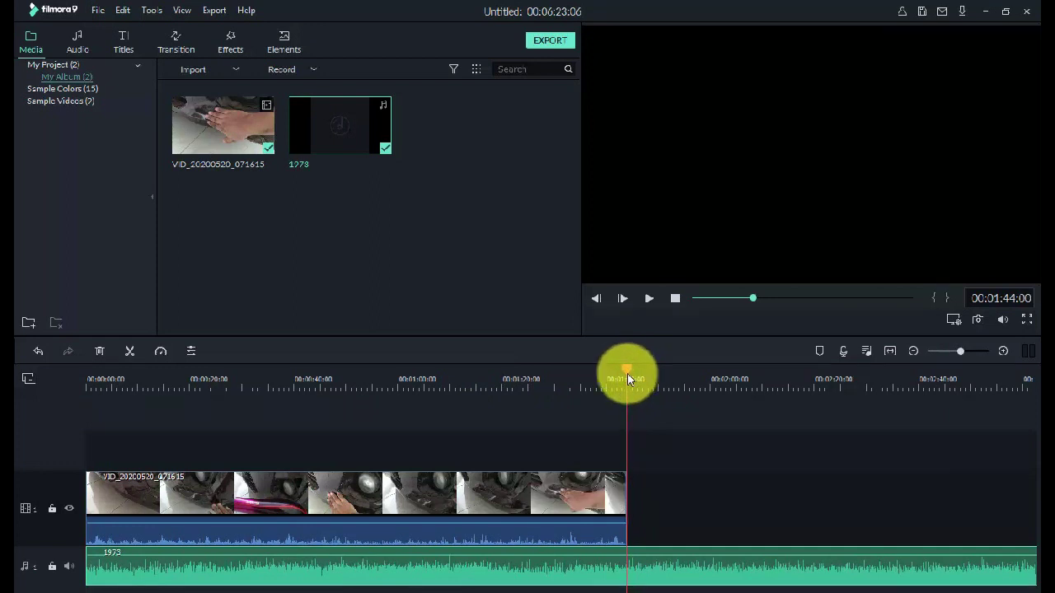
click(662, 573)
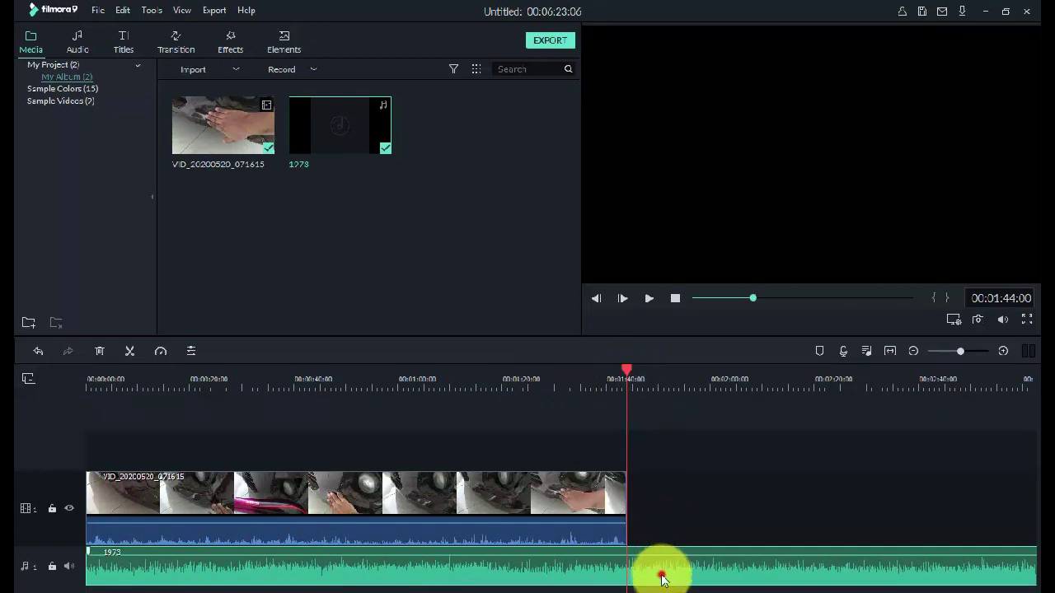
click(129, 353)
click(748, 577)
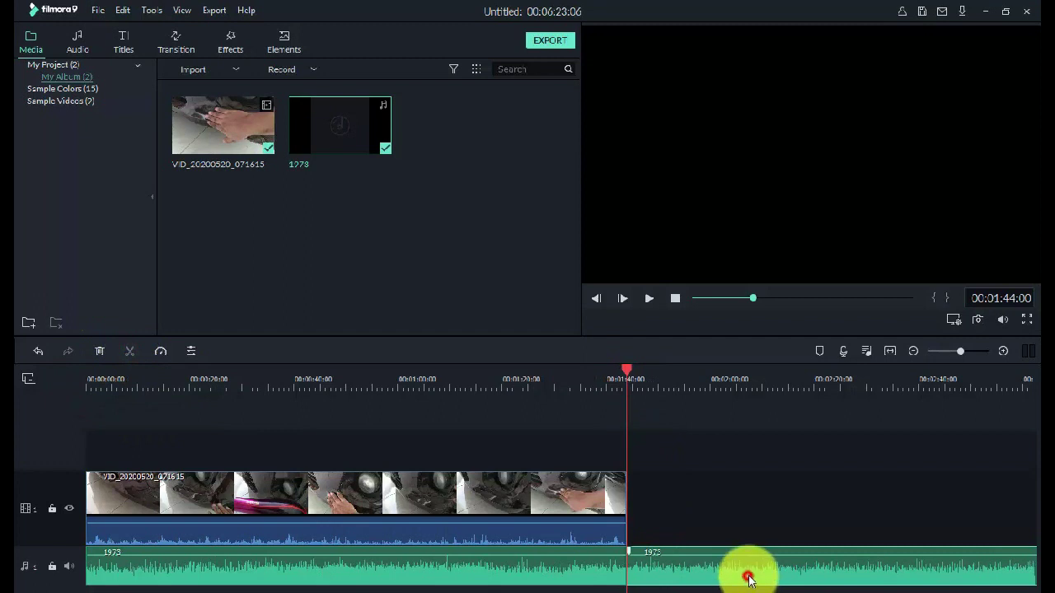
key(Delete)
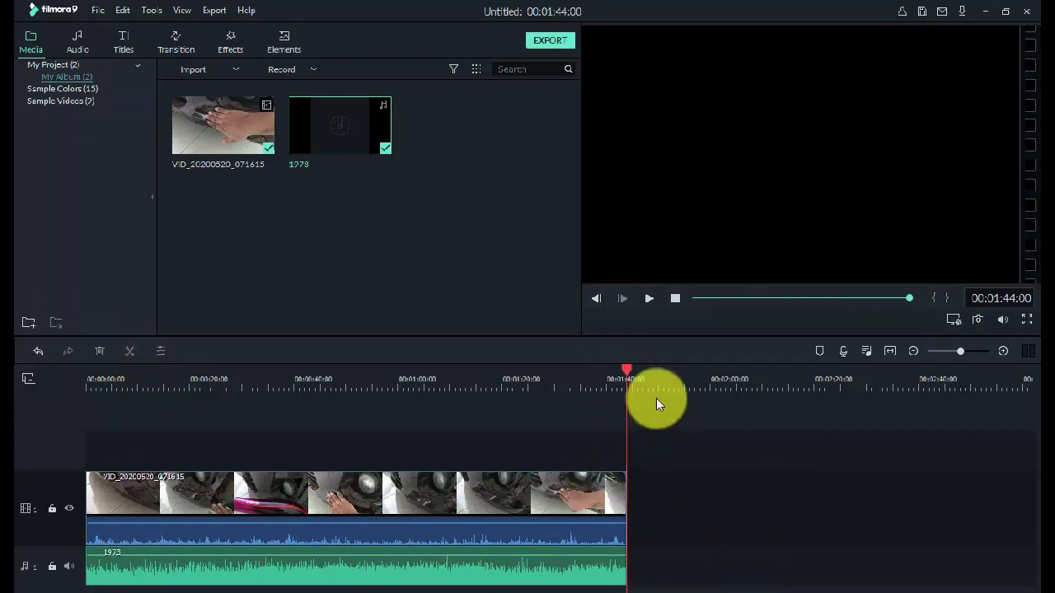
Play the timeline from the start for about nine seconds to hear the video together with the trimmed music.
click(674, 301)
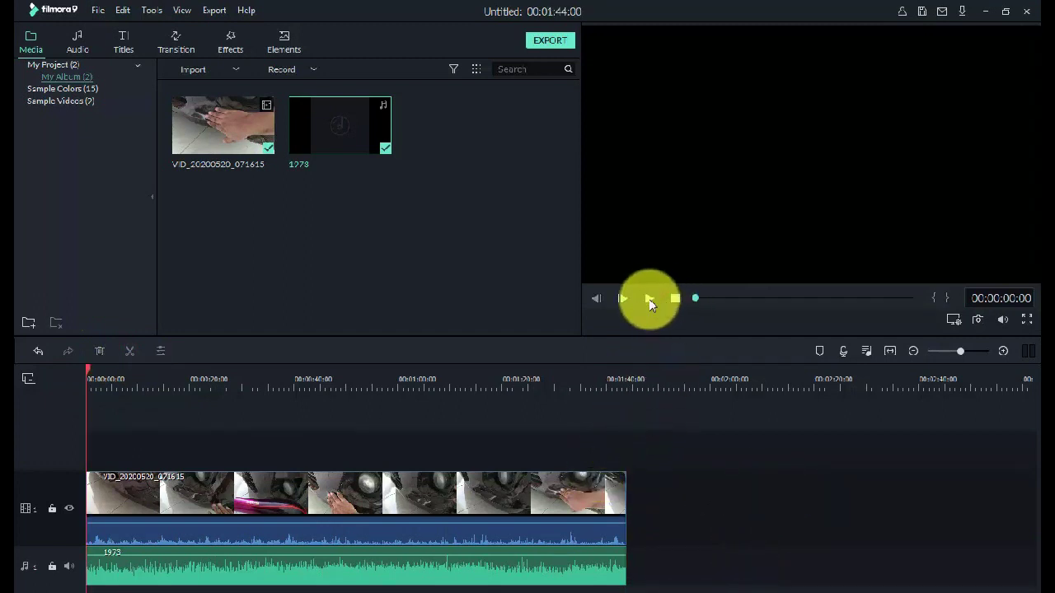
click(650, 301)
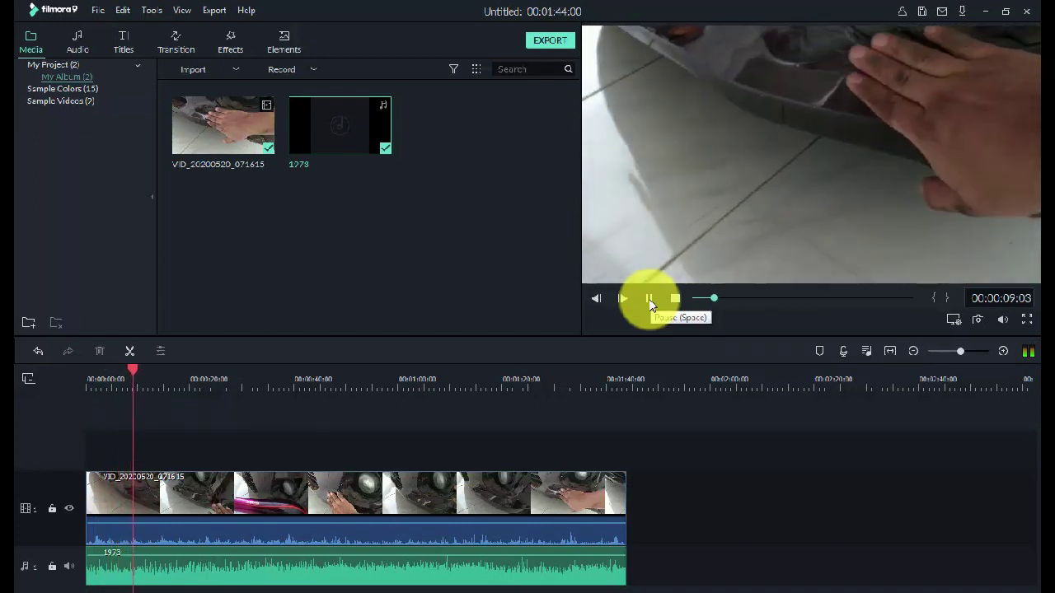
click(650, 303)
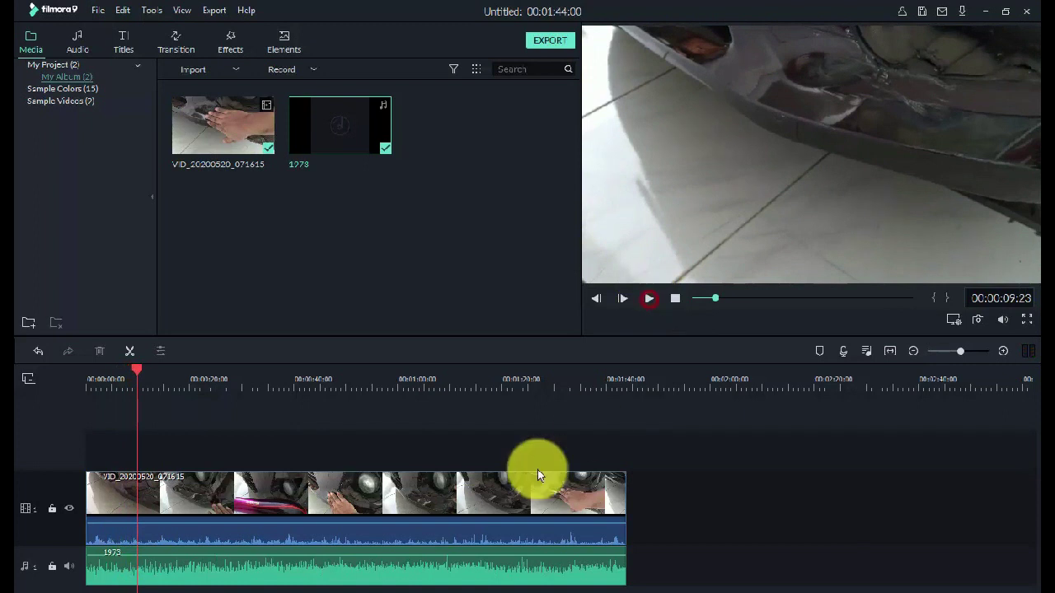
Mute audio track 1 and play the timeline to hear only the video clip's own sound.
click(68, 565)
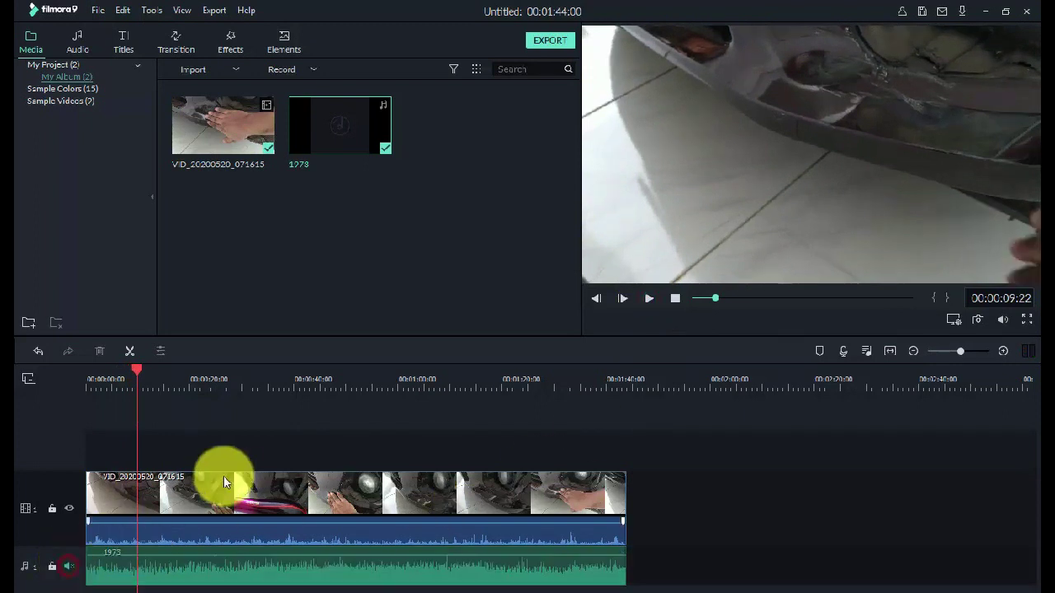
click(293, 504)
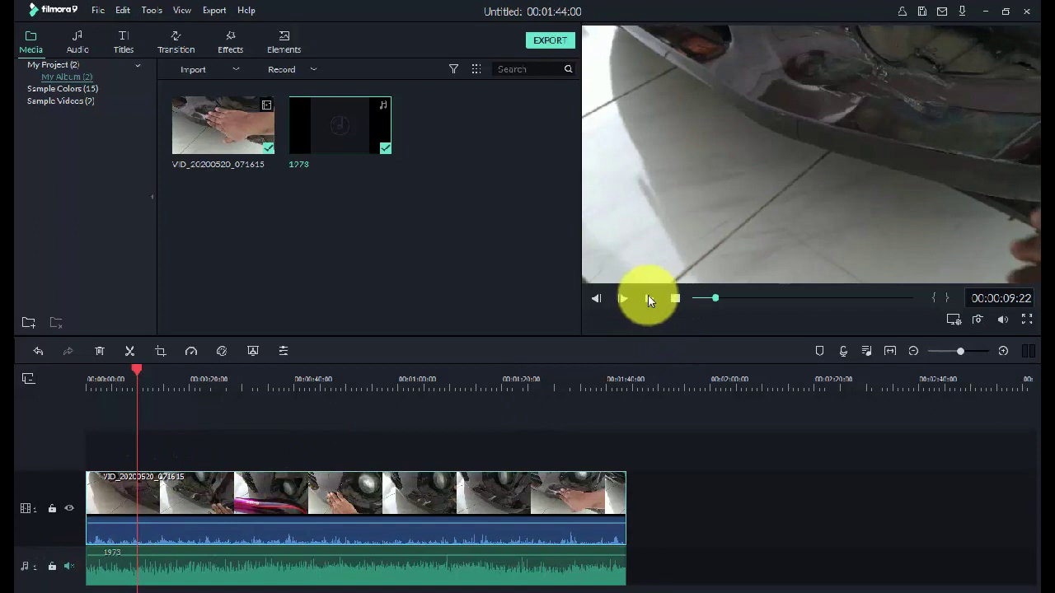
click(648, 299)
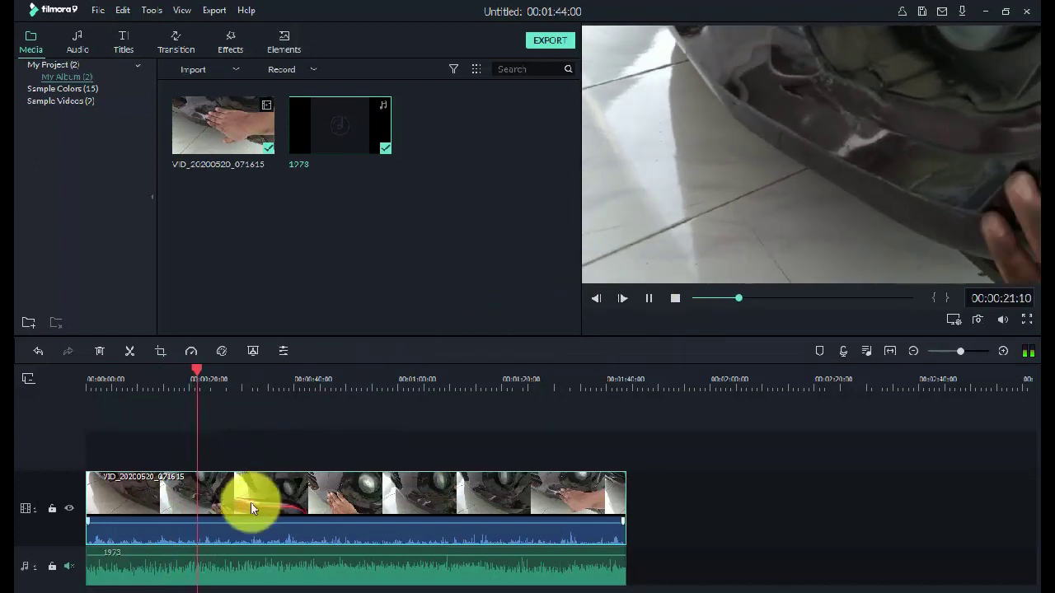
Raise the volume of VID_20200520_071615 to the maximum in its audio settings.
double_click(250, 502)
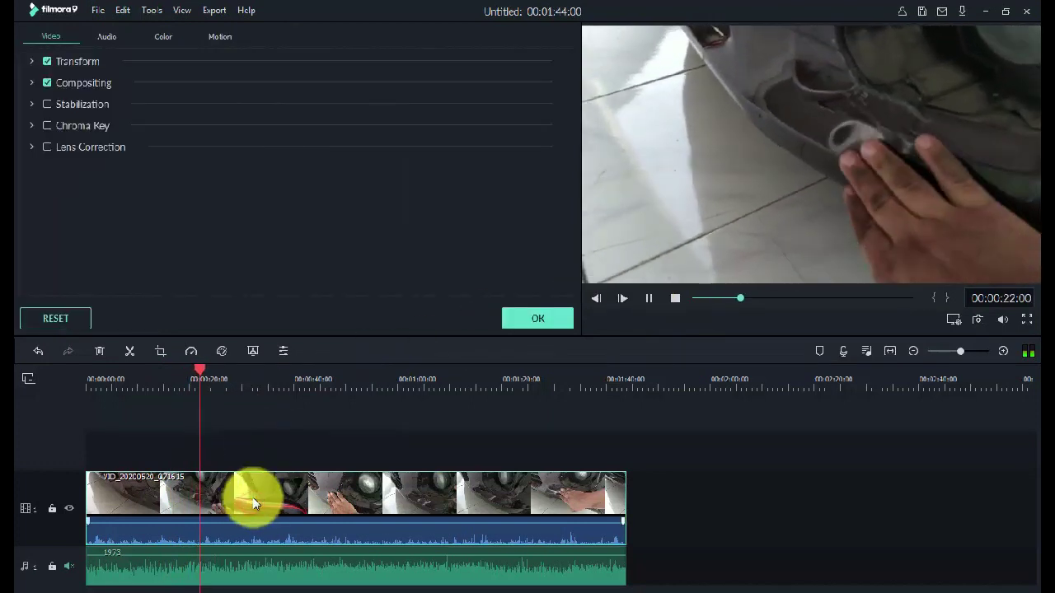
click(113, 37)
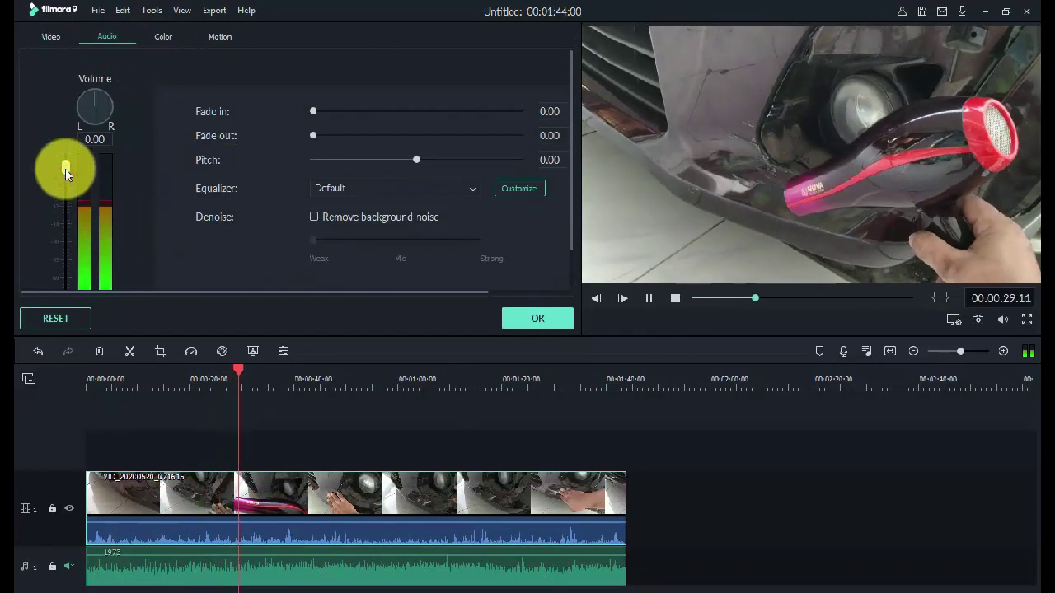
drag(66, 169, 66, 159)
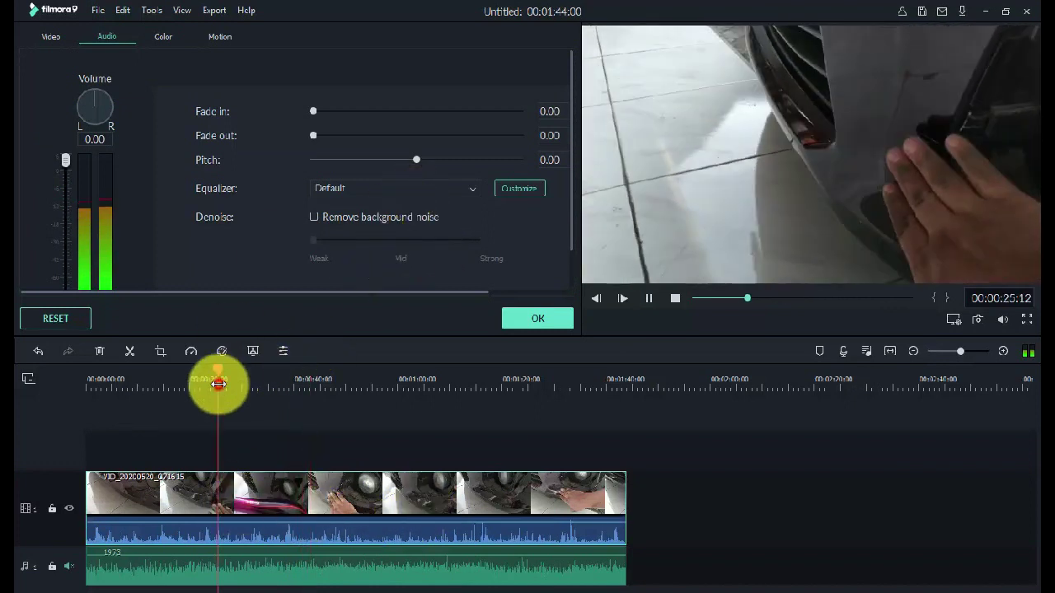
Try the video clip's pitch at 11.00 and -3.00, and return it to 0.00.
drag(414, 158, 449, 160)
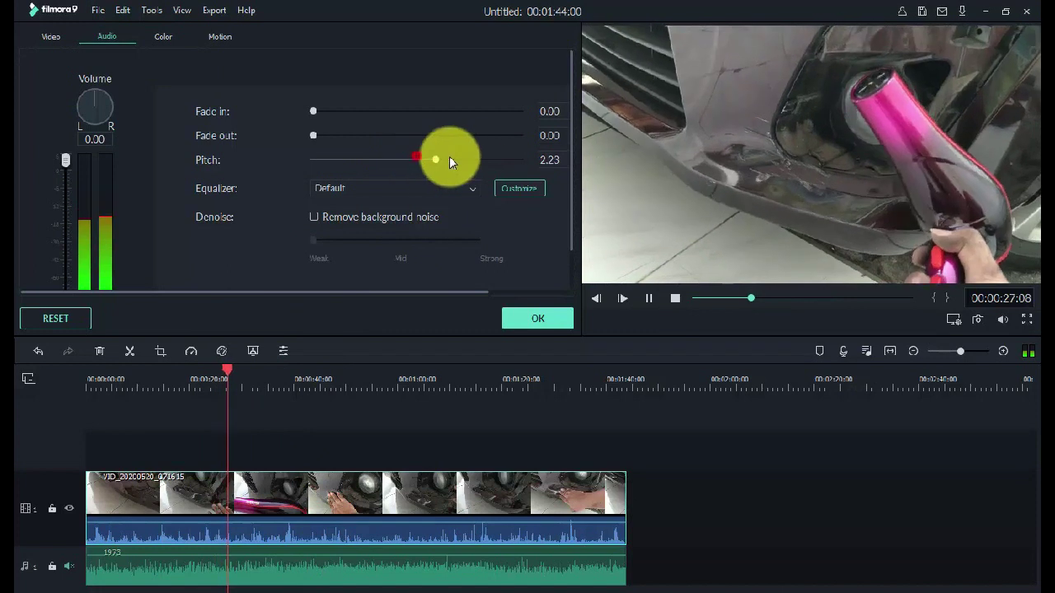
drag(518, 161, 511, 164)
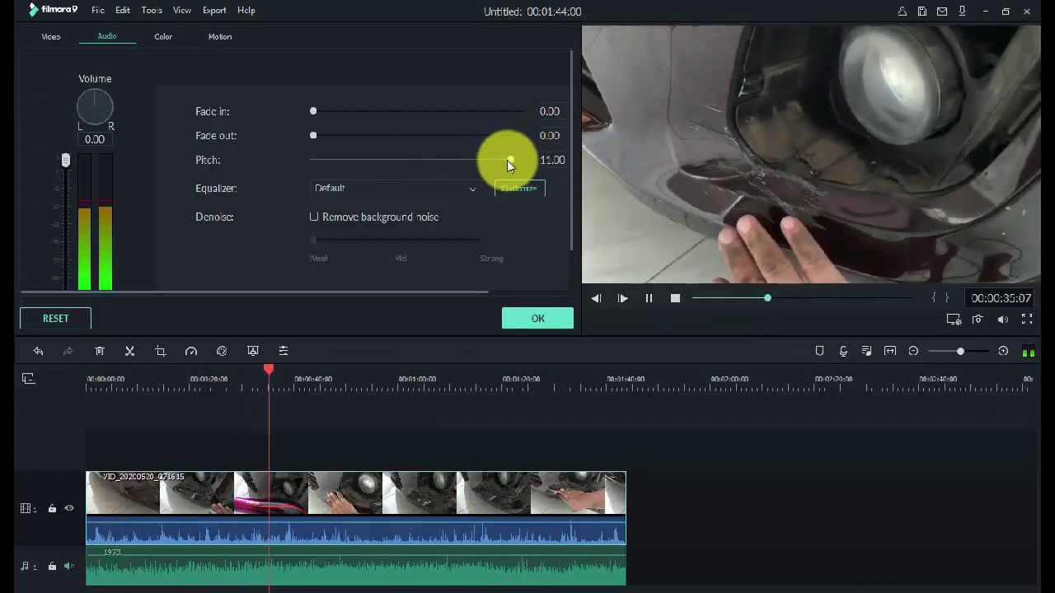
drag(511, 160, 387, 155)
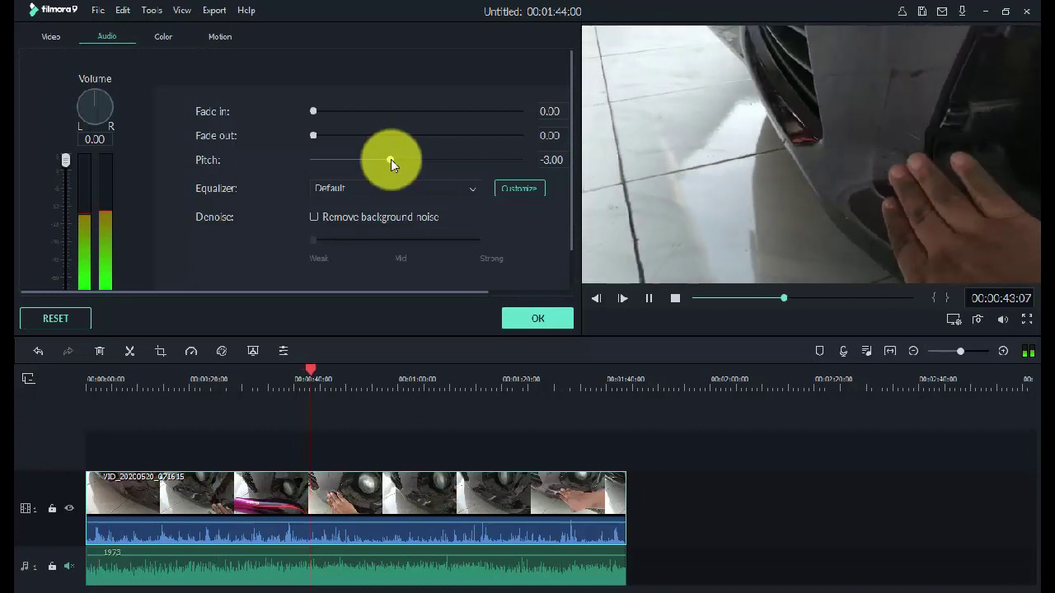
drag(393, 165, 418, 164)
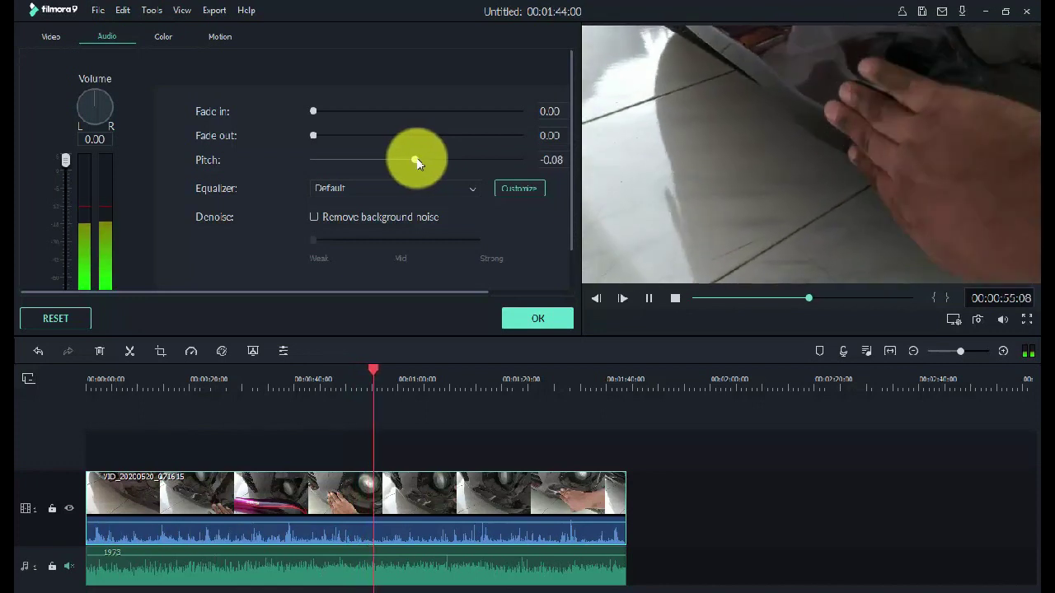
drag(418, 164, 415, 164)
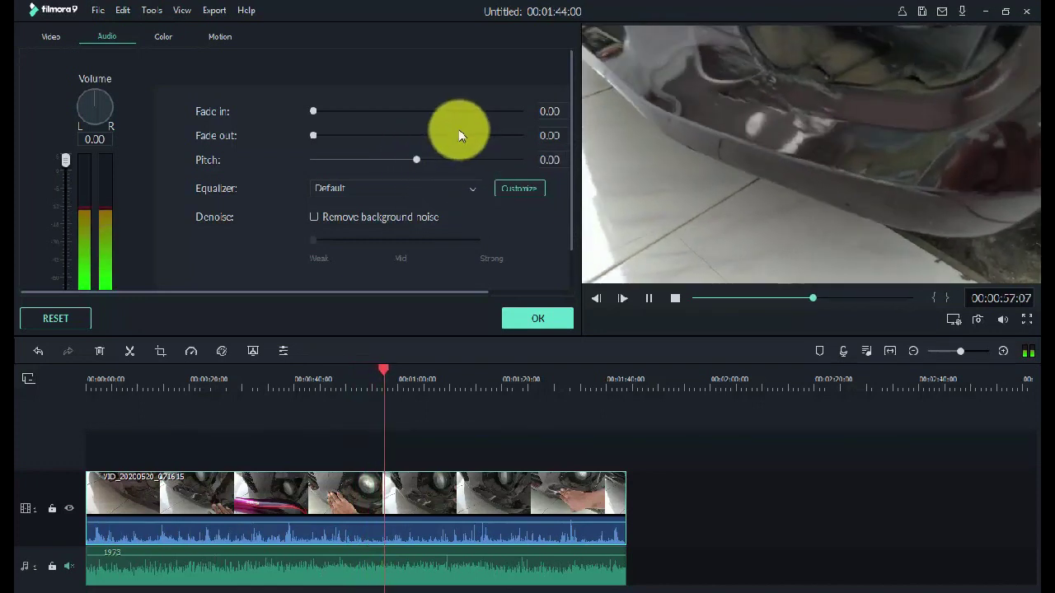
Audition the Dance and Classic equalizer presets on the video clip during playback and settle on Hard Rock.
click(202, 380)
click(369, 199)
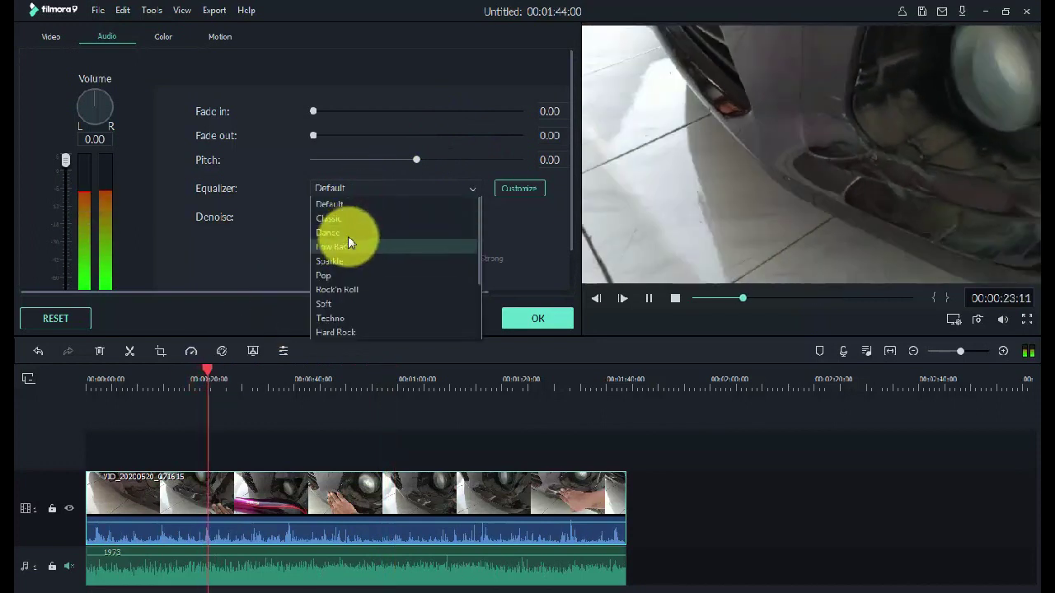
click(354, 228)
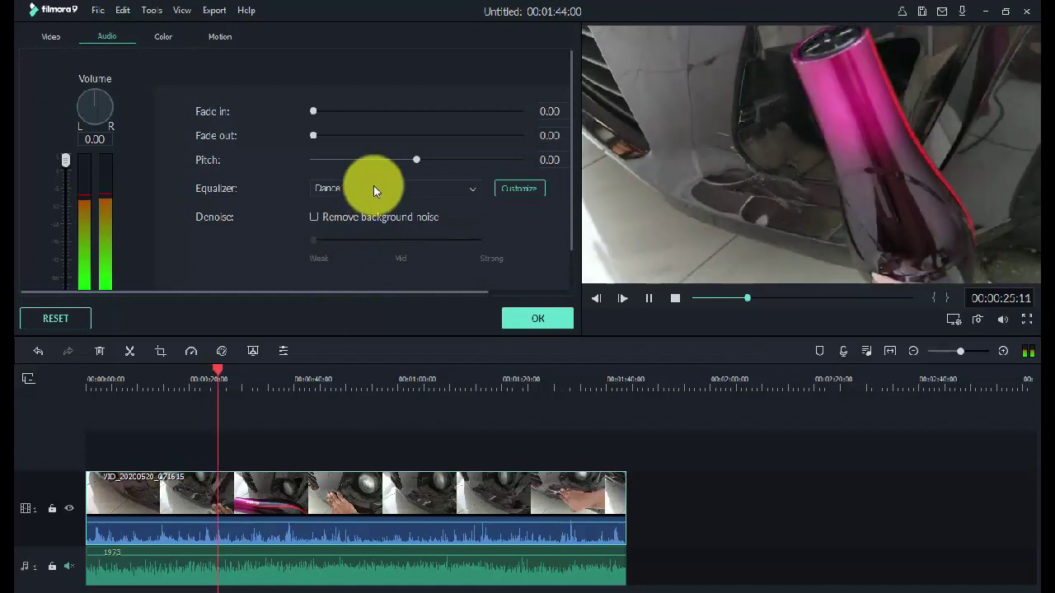
click(373, 186)
click(353, 219)
click(368, 188)
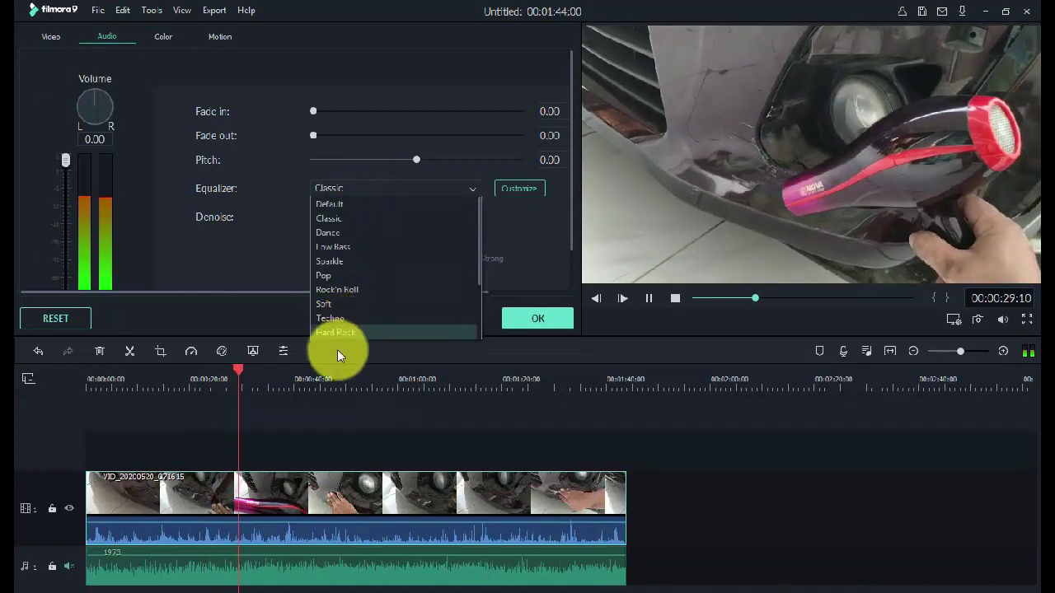
click(342, 331)
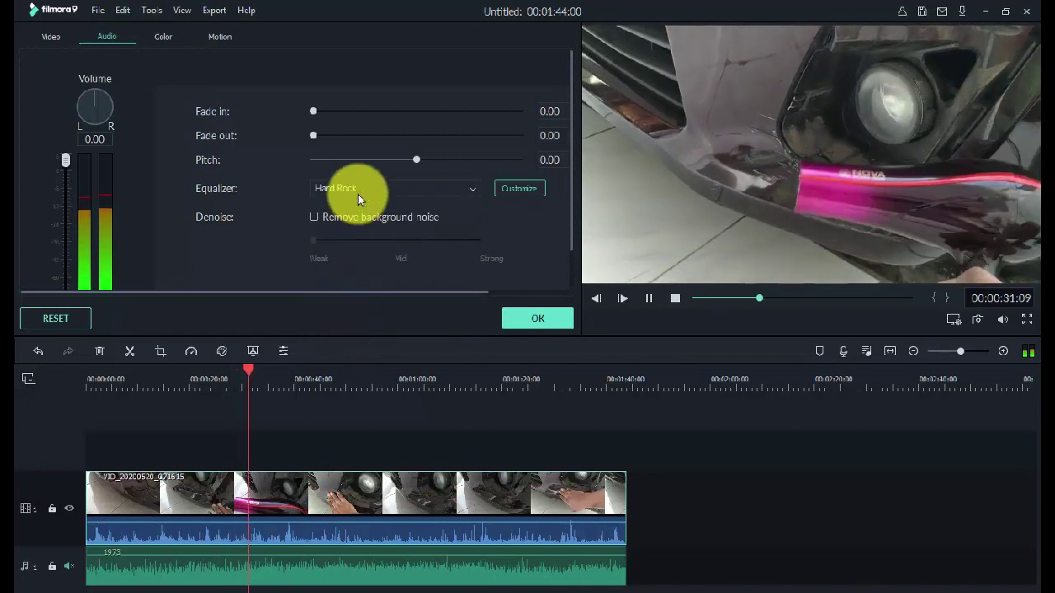
click(202, 379)
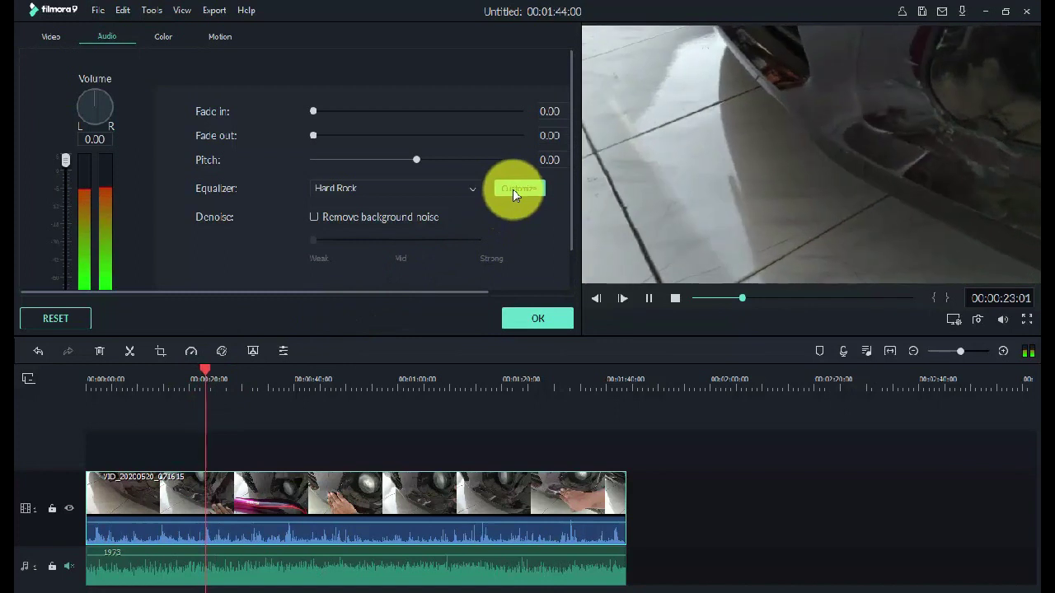
Customize the Hard Rock equalizer, raising band 63 to 7.58, 125 to 4.74, 1k to 5.68, 4k to 2.84 and 8k to 8.15.
click(512, 189)
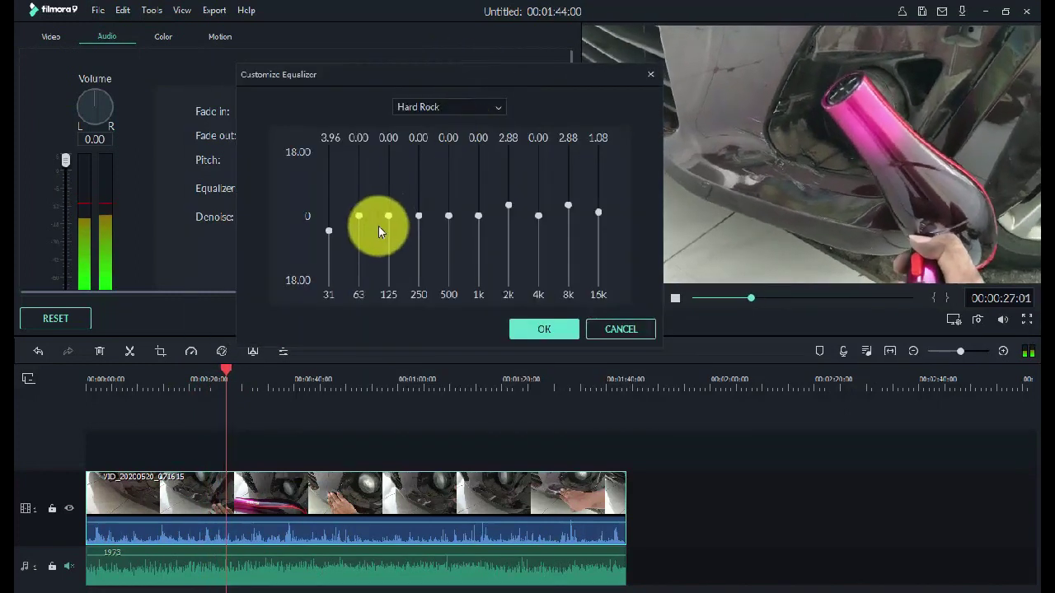
drag(356, 215, 364, 144)
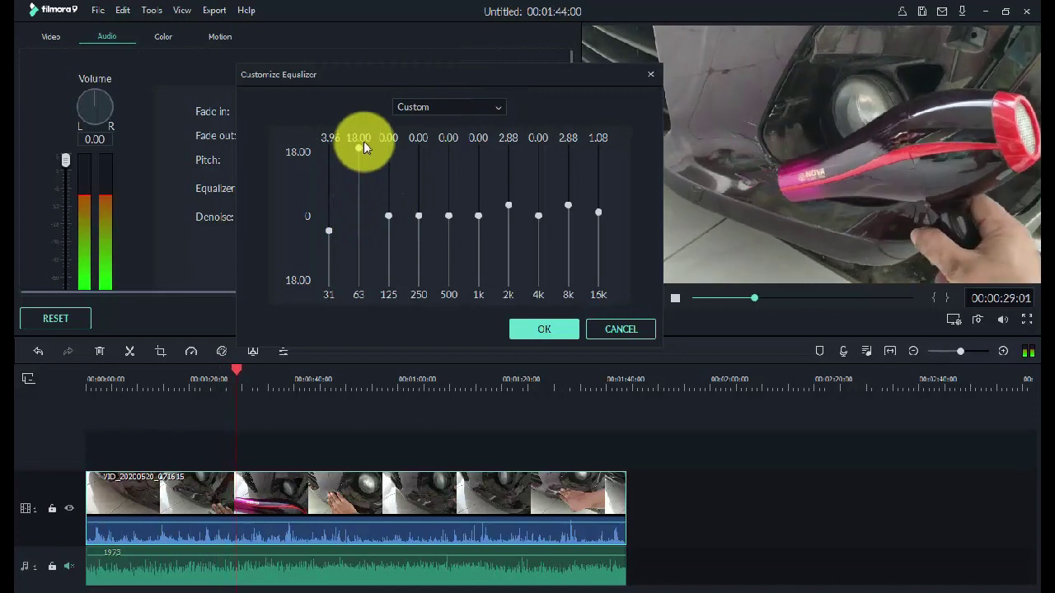
drag(363, 180, 392, 195)
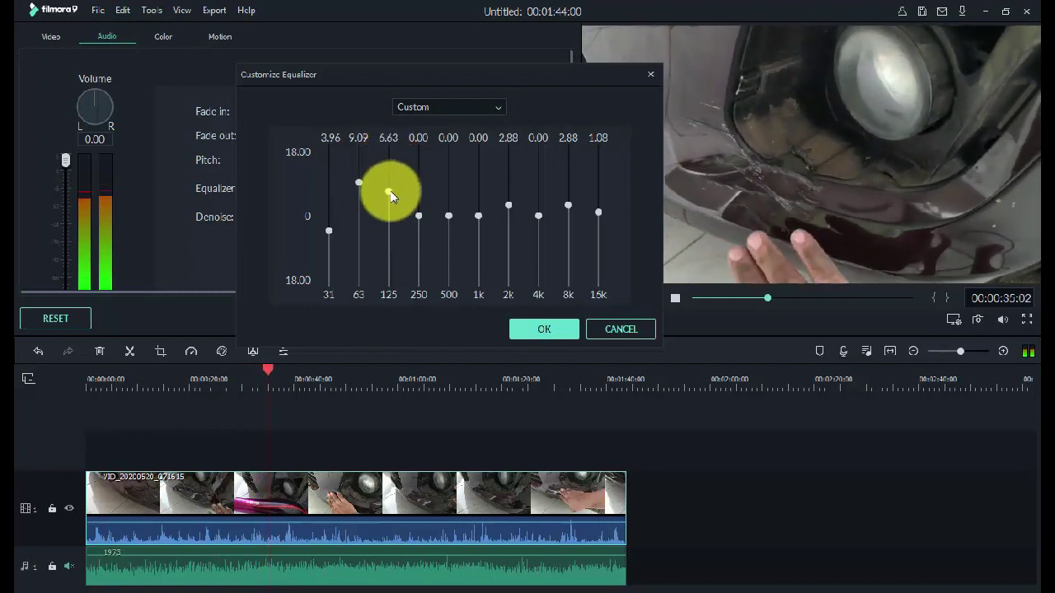
drag(484, 225, 482, 195)
drag(357, 181, 387, 197)
drag(572, 206, 540, 208)
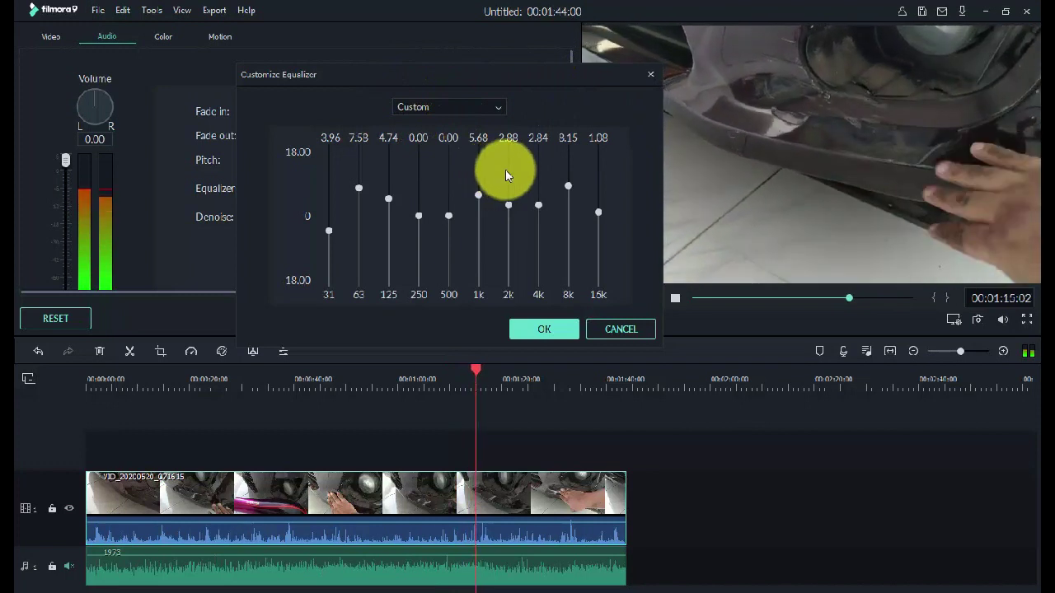
Set equalizer band 31 to 2.65 below zero, 4k to 4.74 and 16k to 4.36, and apply the custom curve to the playing clip.
mouse_move(333, 232)
mouse_down()
mouse_move(329, 284)
mouse_move(331, 228)
mouse_up()
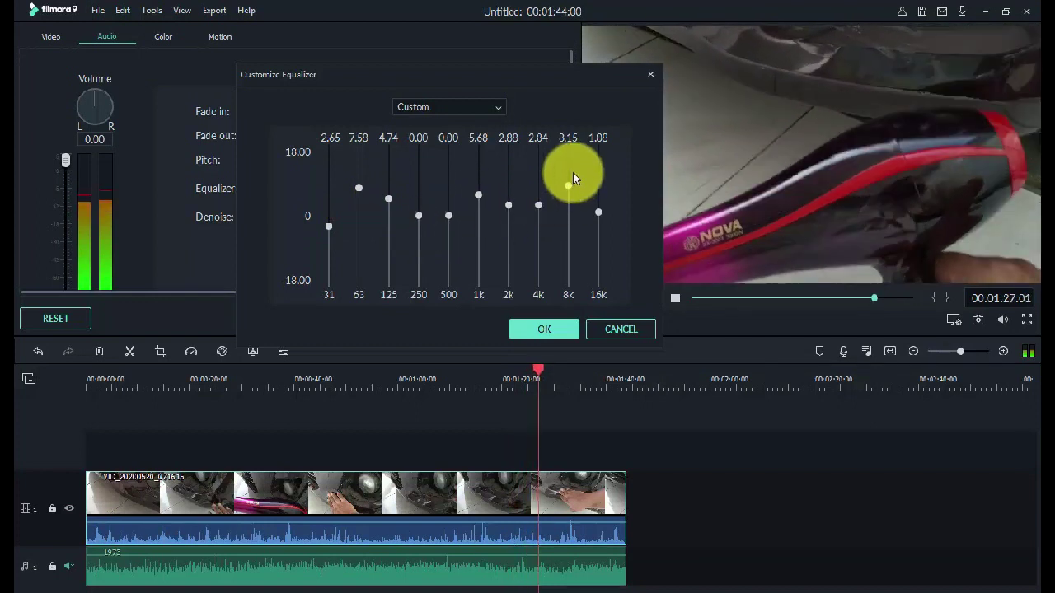
drag(597, 211, 544, 199)
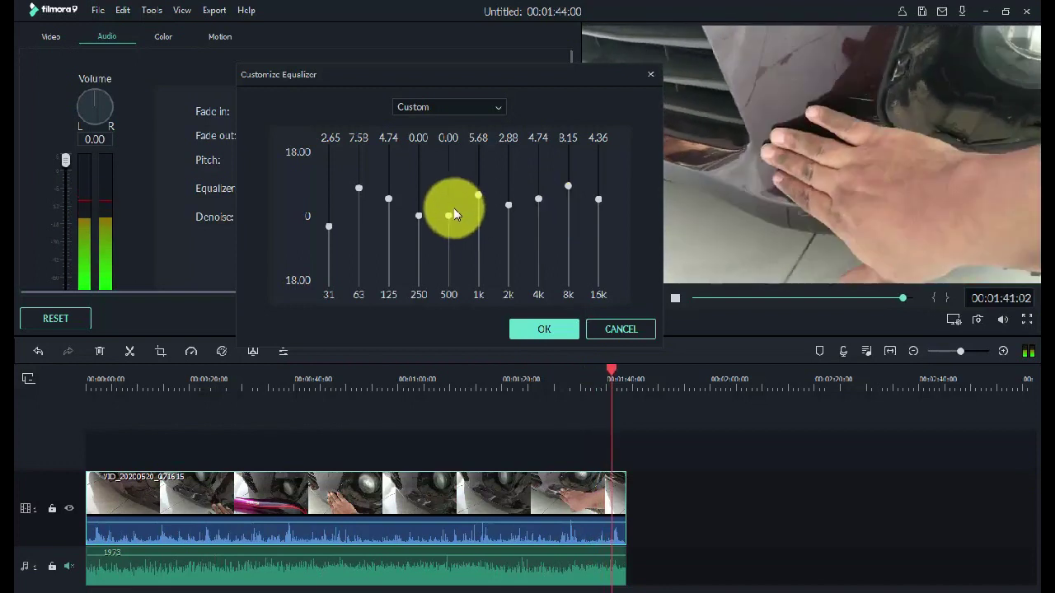
click(544, 329)
click(335, 383)
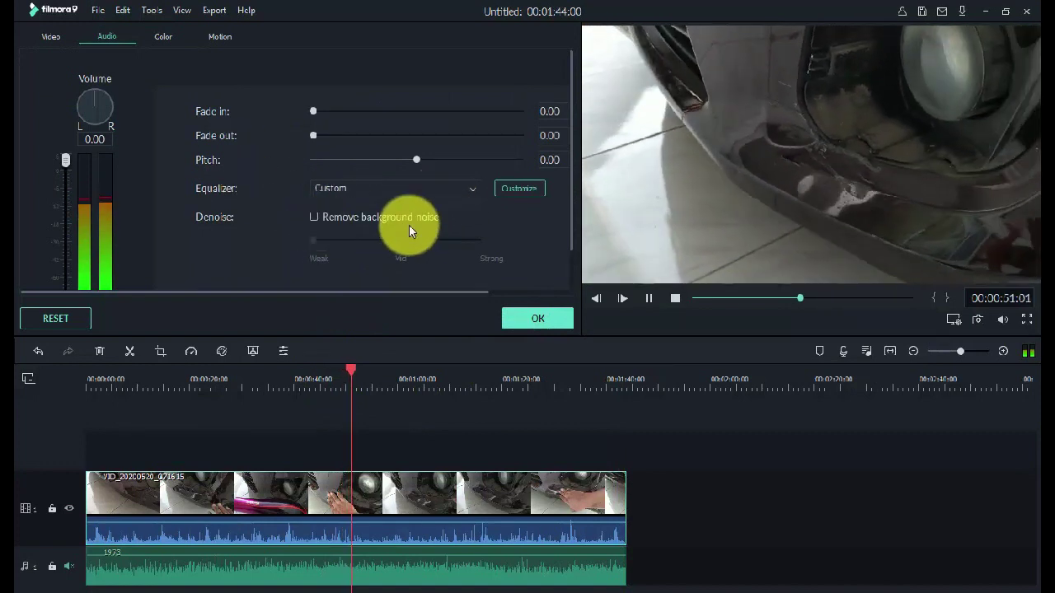
click(63, 159)
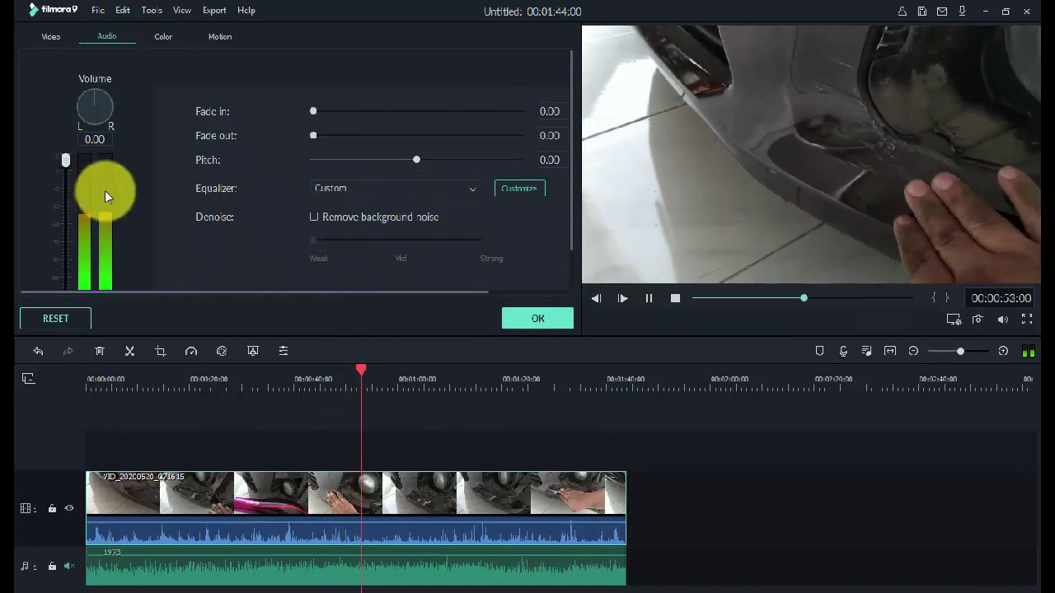
View the Audio Mixer, dismiss it without changes, and unmute audio track 1.
click(867, 352)
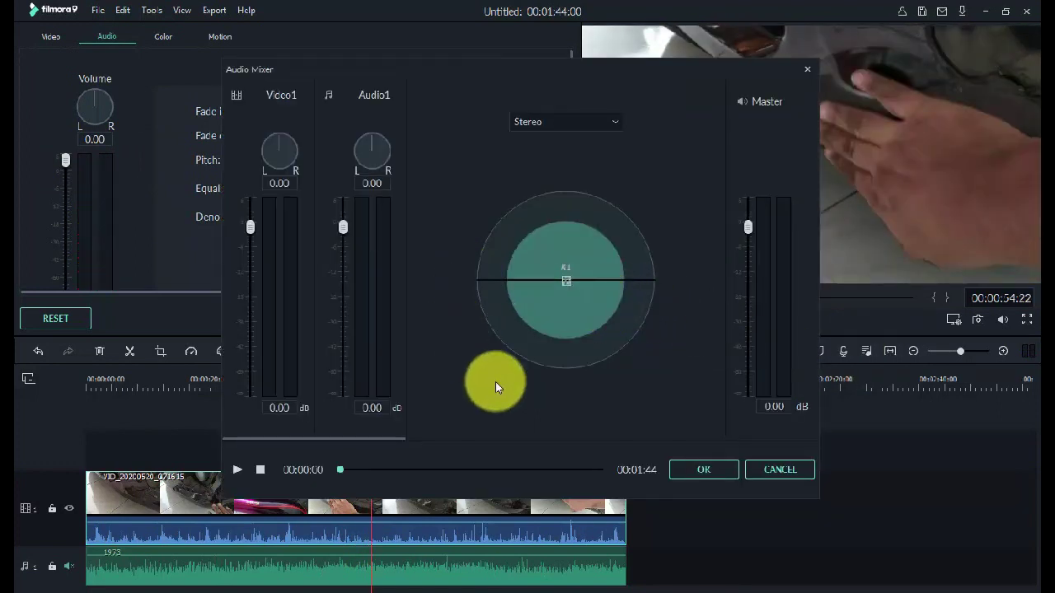
click(805, 481)
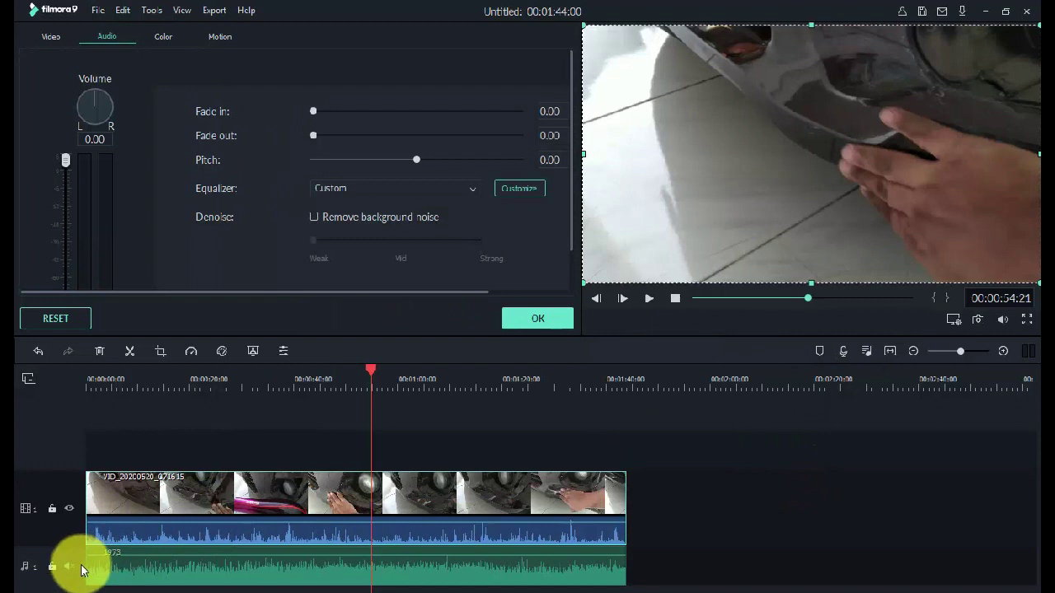
click(70, 566)
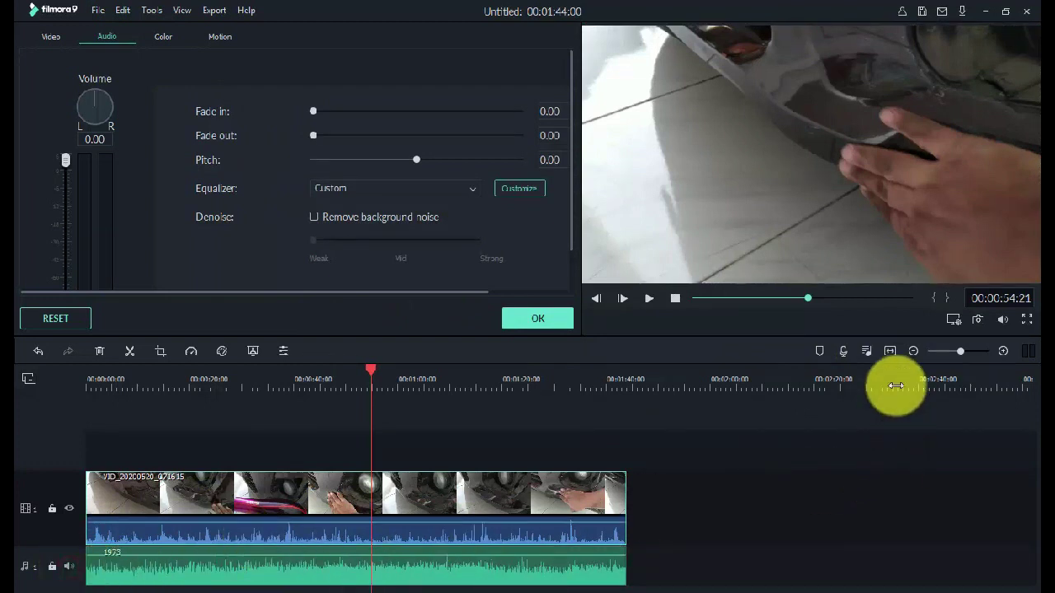
Place the playhead at 00:00:05:08 and set up audio recording from the Realtek microphone with Input Audio as the source.
drag(370, 376, 122, 389)
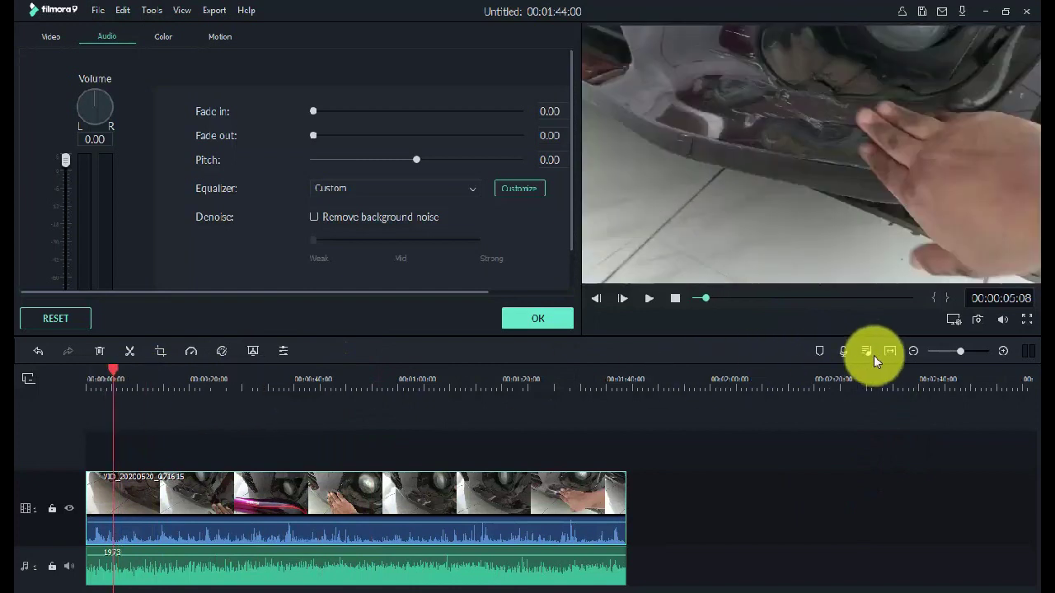
click(867, 352)
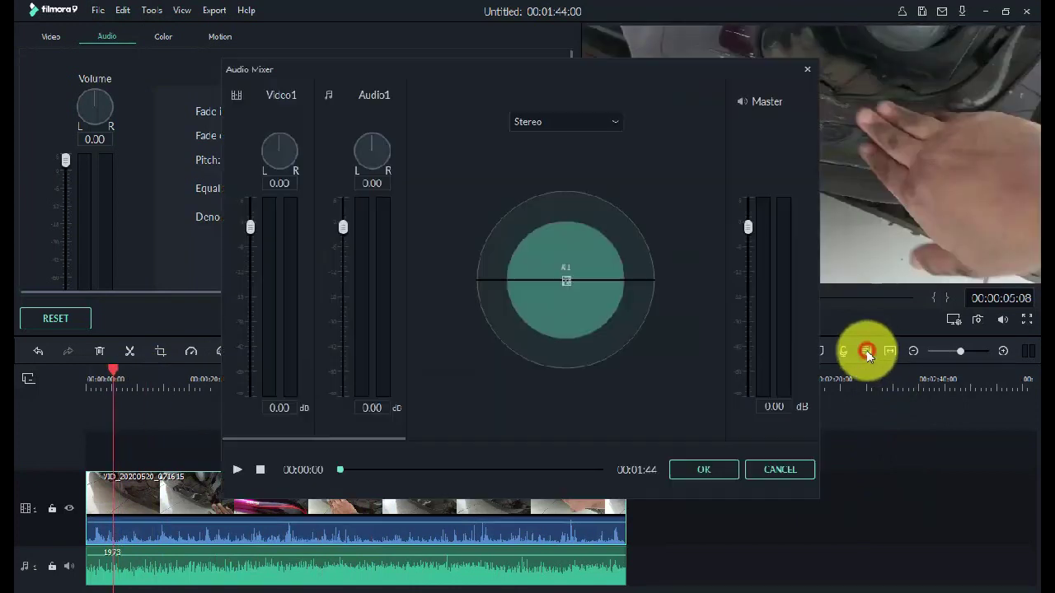
click(779, 470)
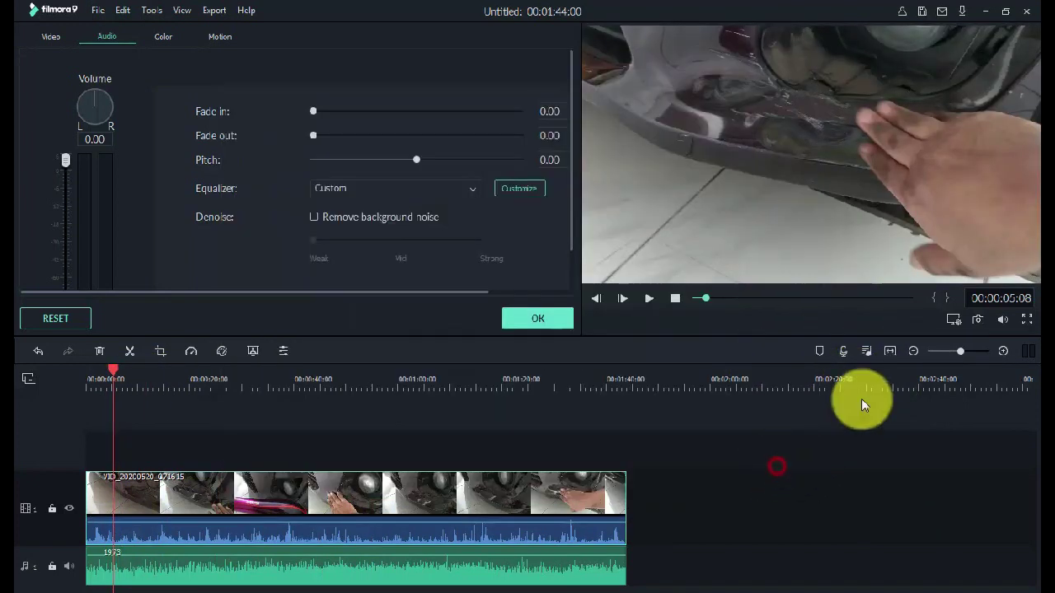
click(844, 351)
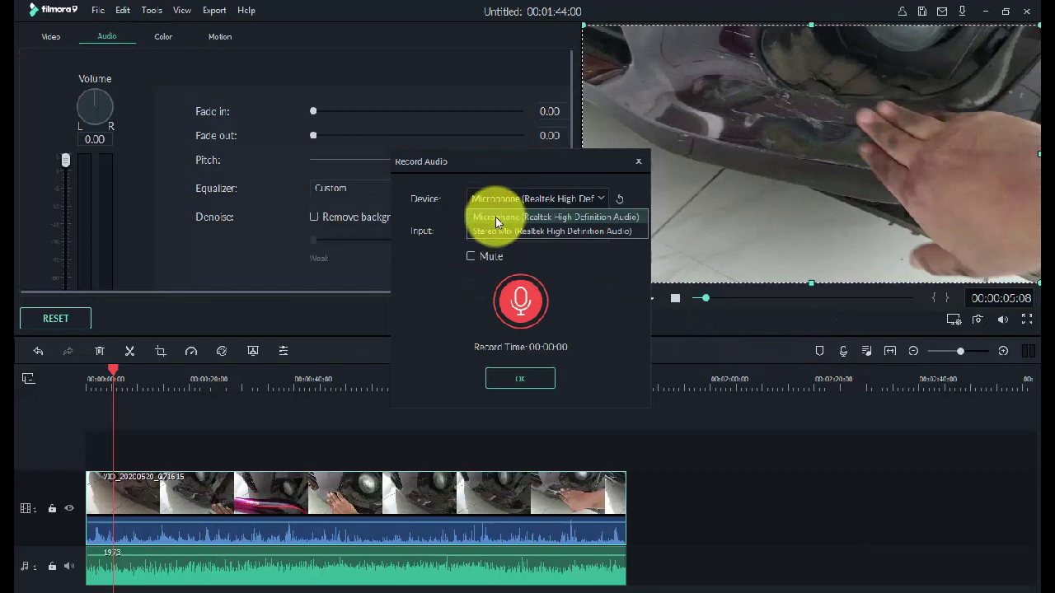
click(495, 217)
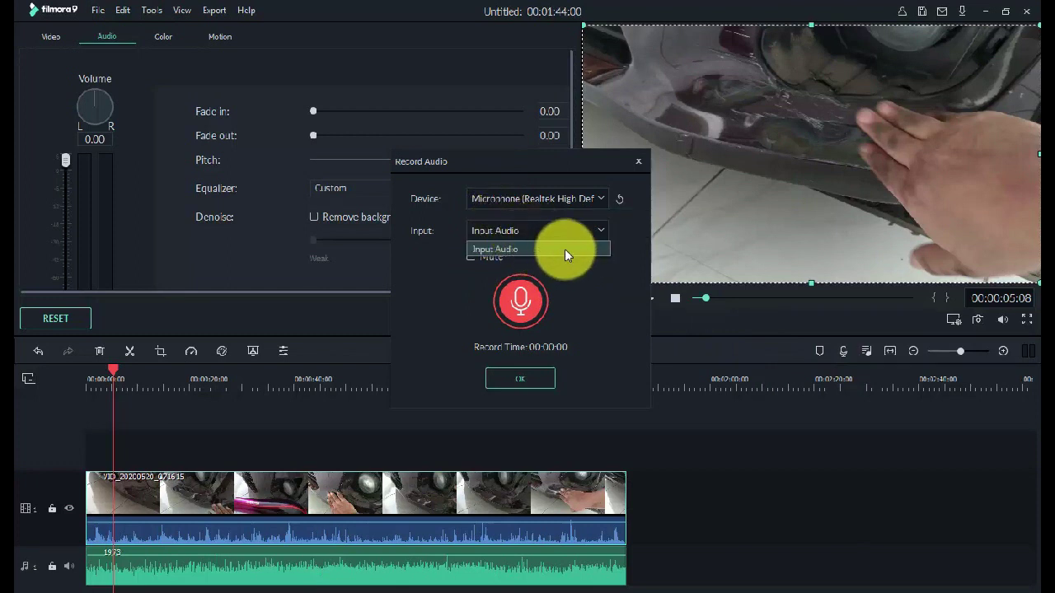
click(564, 249)
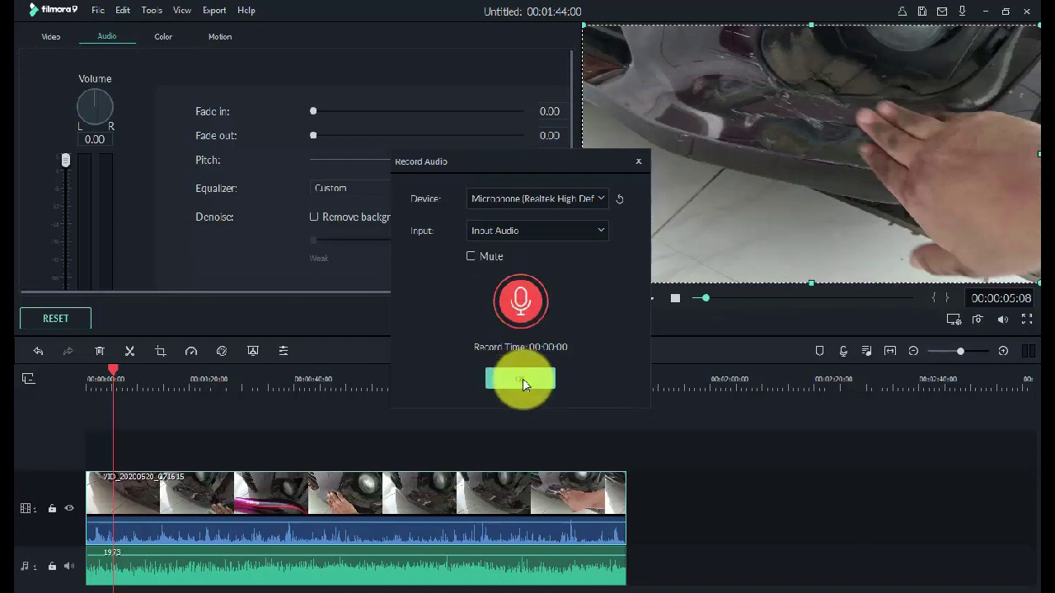
Record a voice-over of about 8 seconds onto the timeline and finish recording.
click(522, 300)
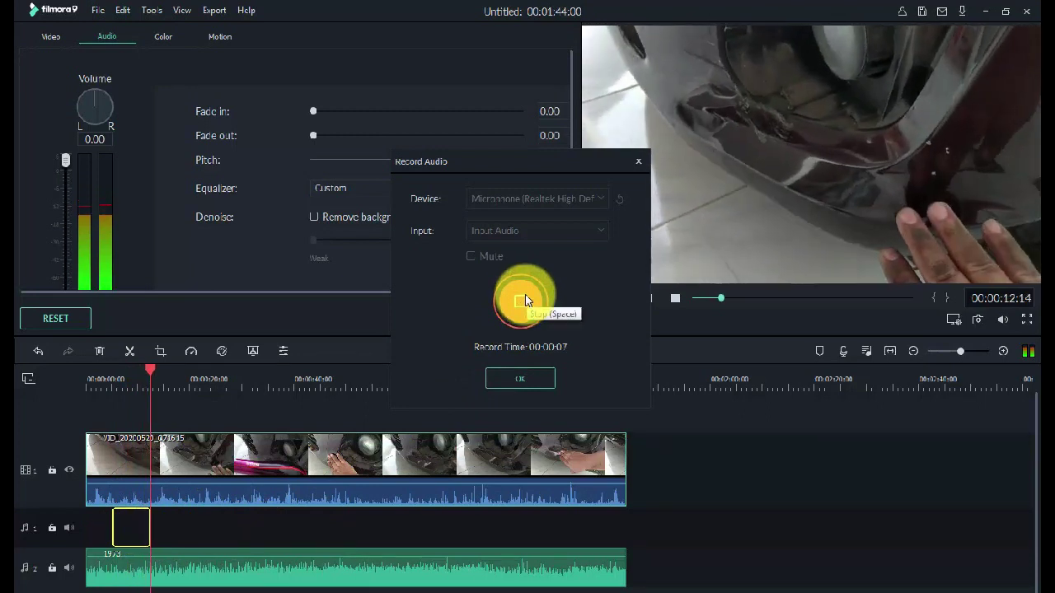
click(526, 301)
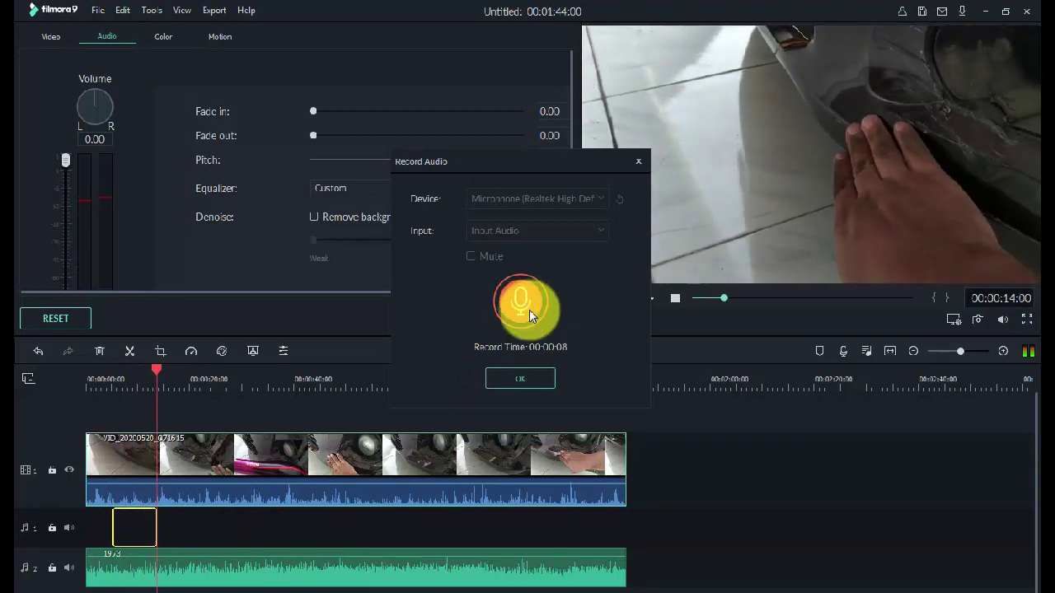
click(527, 379)
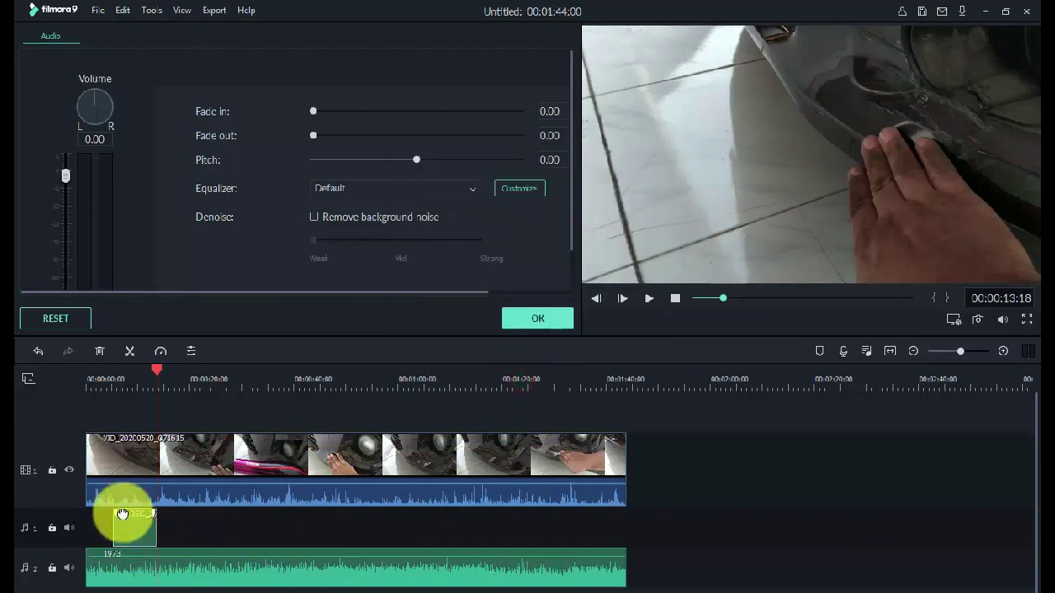
Play back the voice recording, muting the music on audio track 2 and hiding the video track to hear it alone.
click(122, 379)
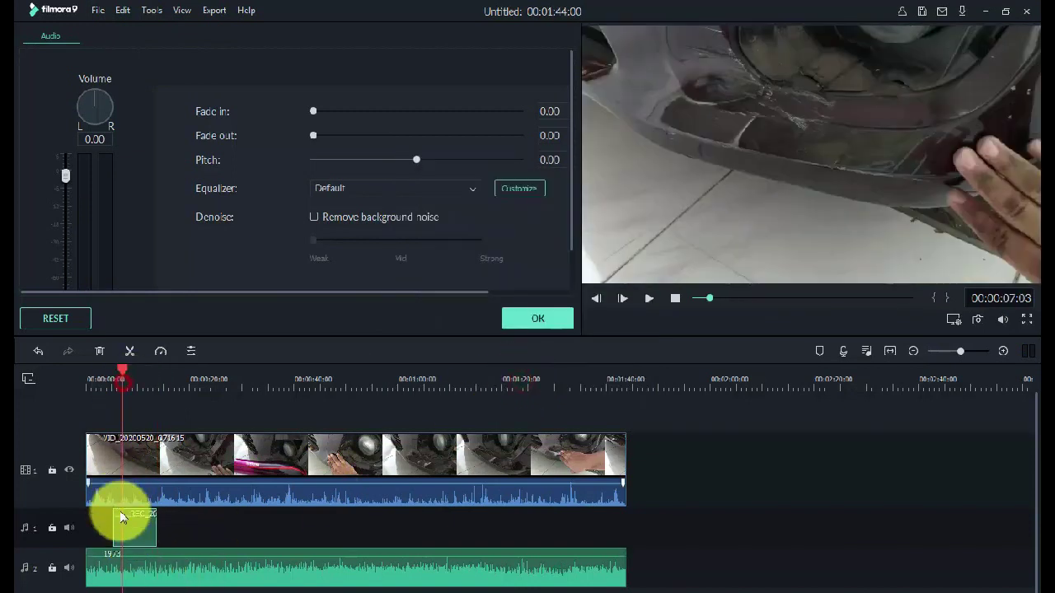
click(649, 299)
click(648, 300)
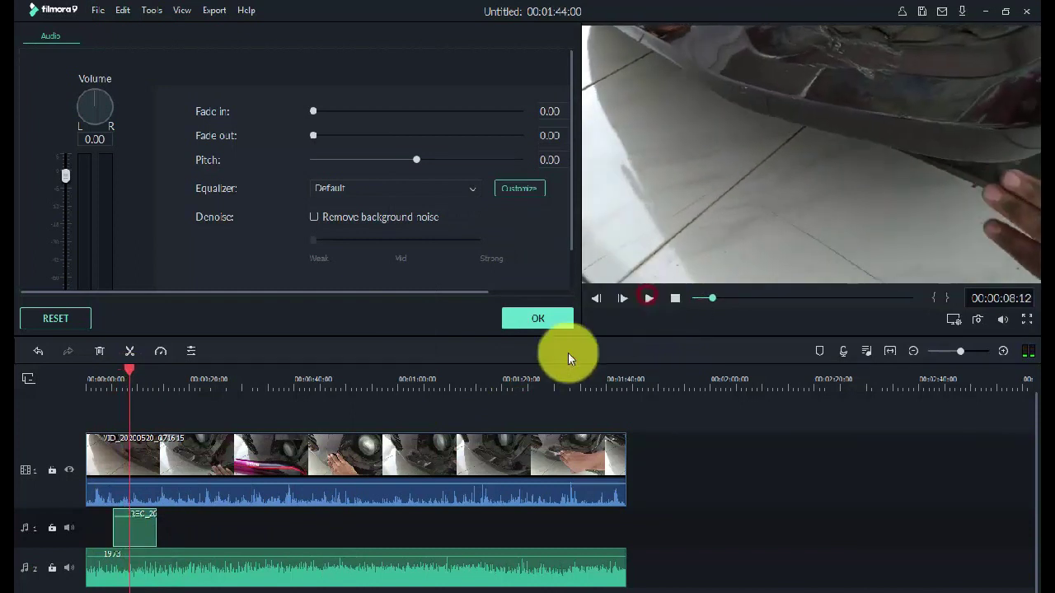
click(69, 568)
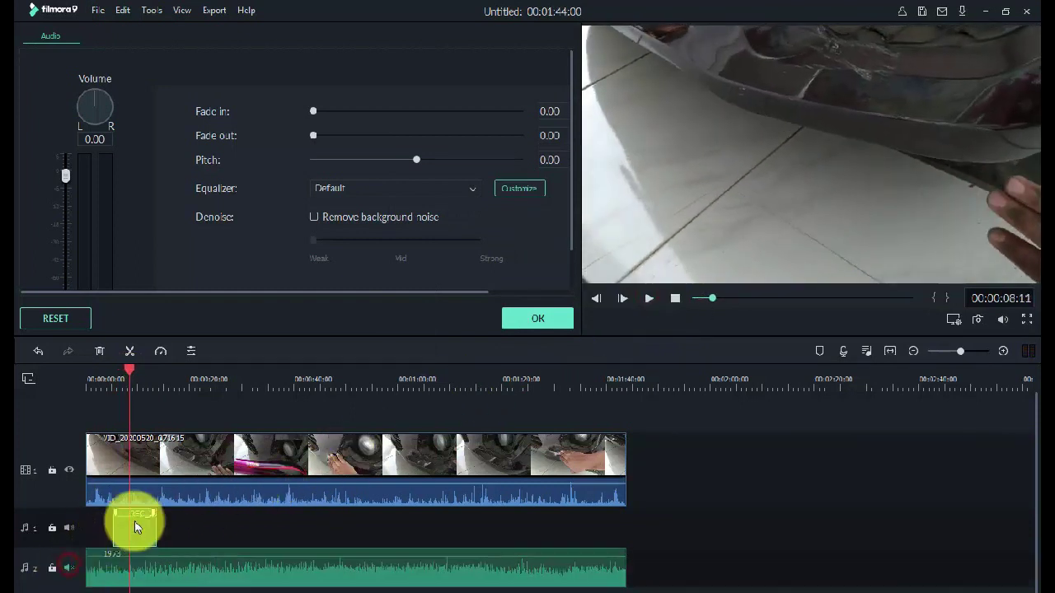
click(649, 298)
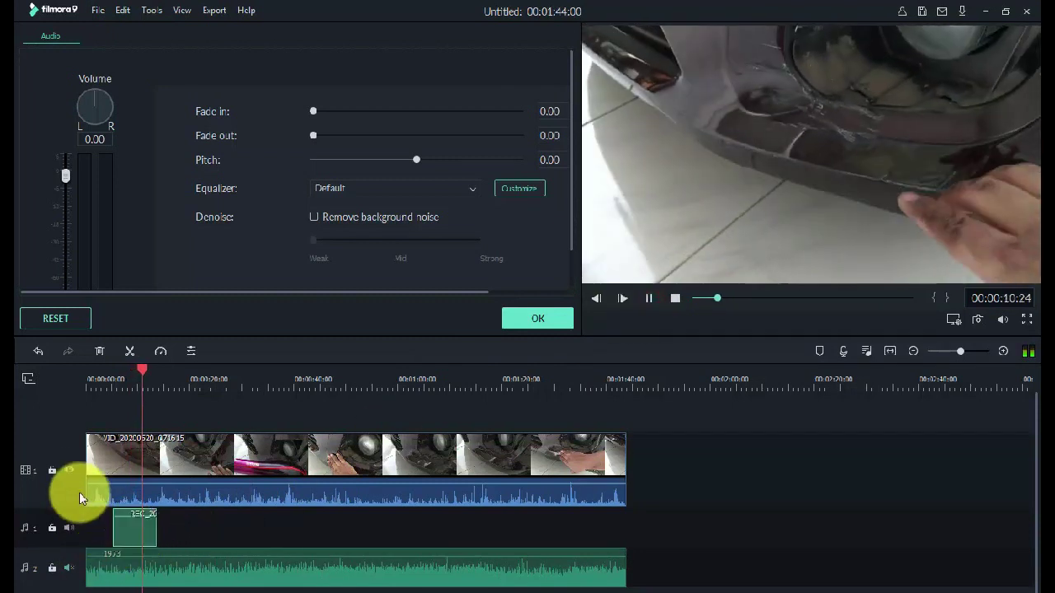
click(69, 470)
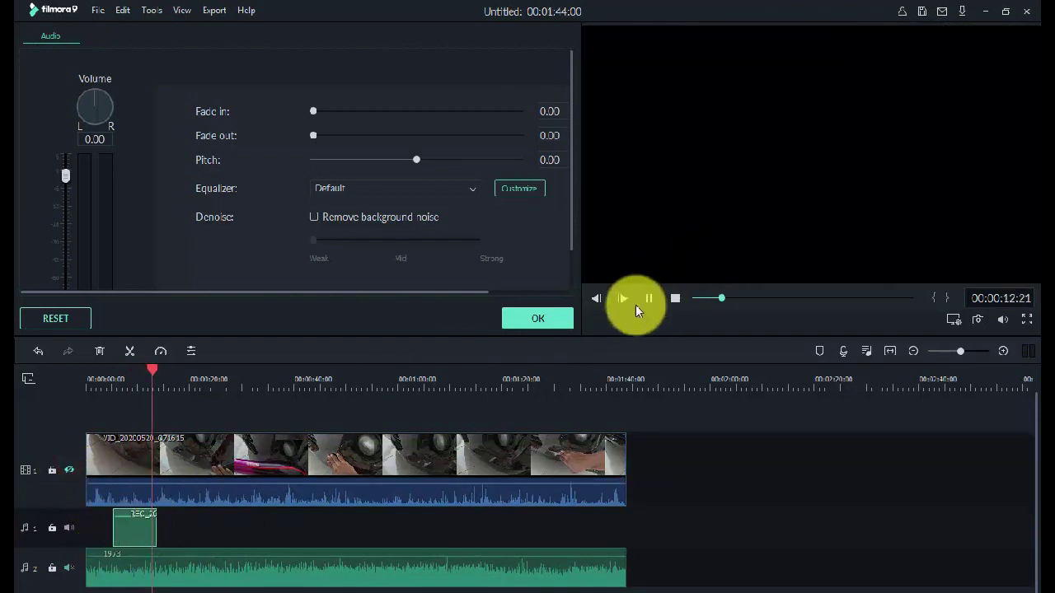
click(651, 299)
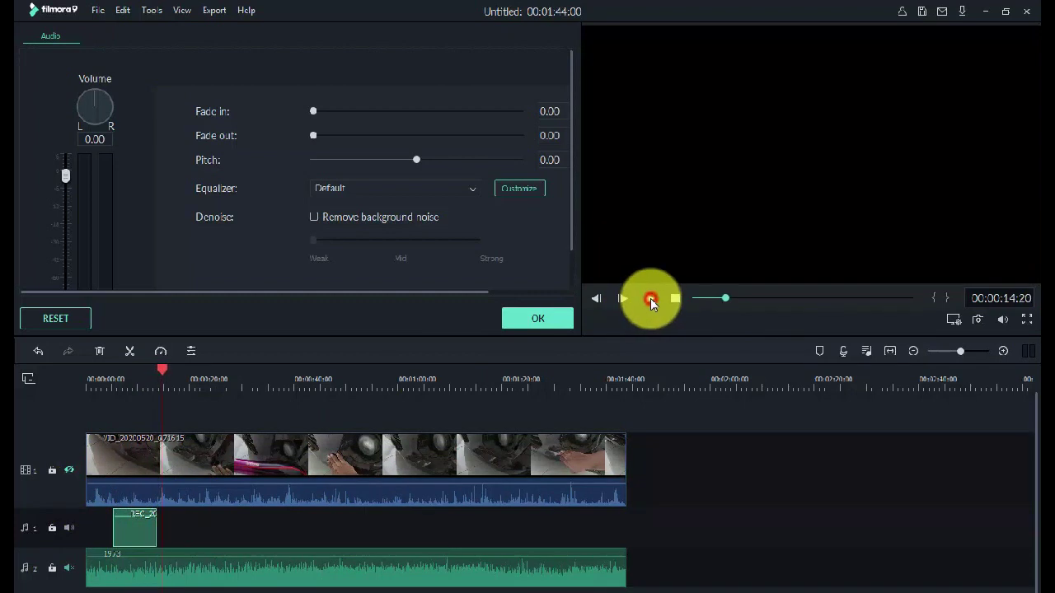
Delete the voice recording and move the 1973 music clip up to audio track 1.
click(123, 527)
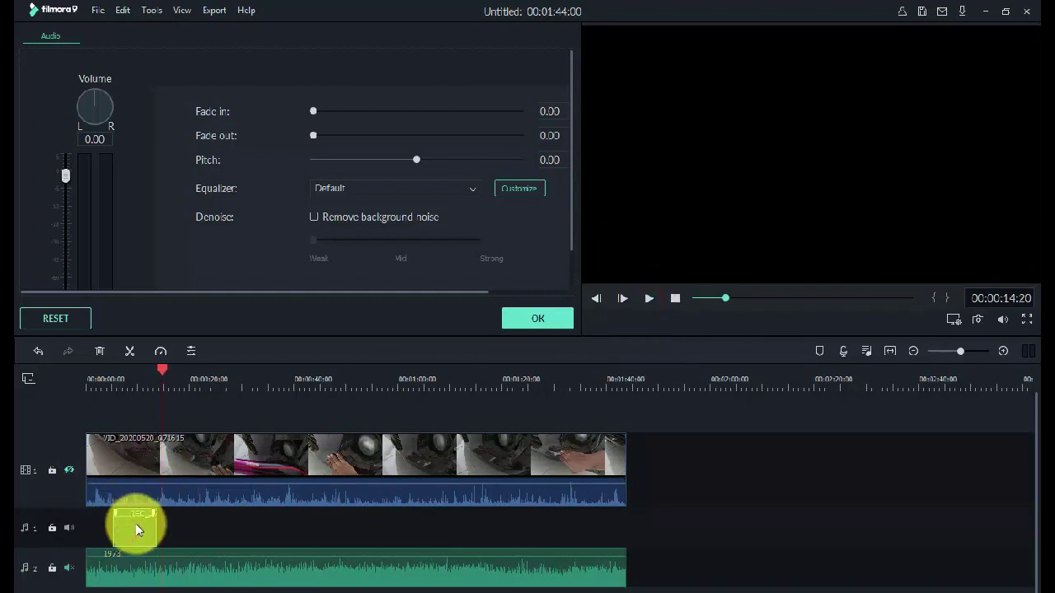
key(Delete)
drag(141, 566, 139, 524)
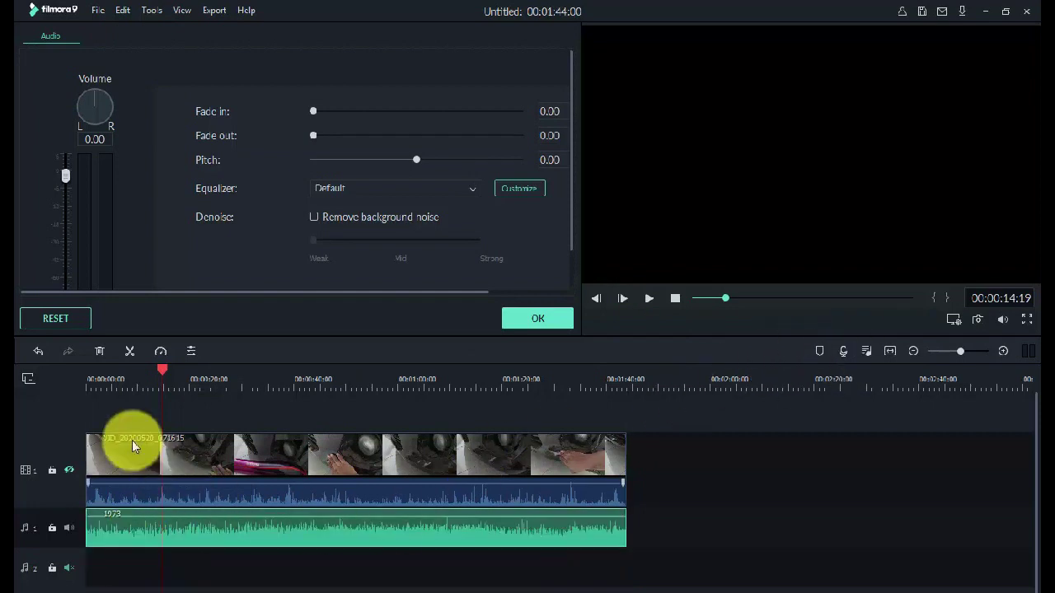
Return the playhead to 00:00:05:08, view the track controls in the Audio Mixer, and dismiss it without changes.
click(113, 380)
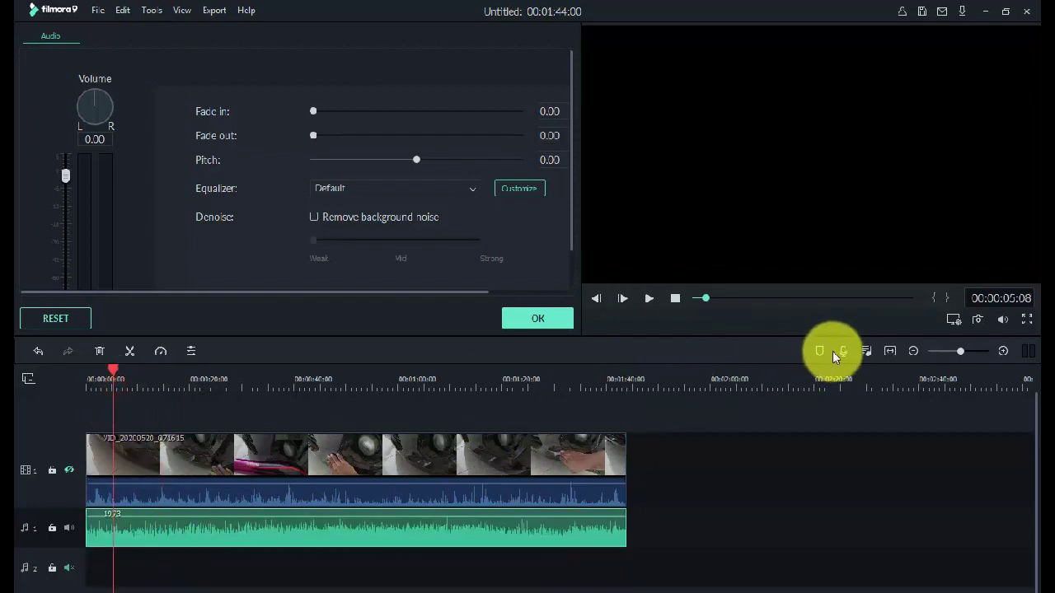
click(866, 351)
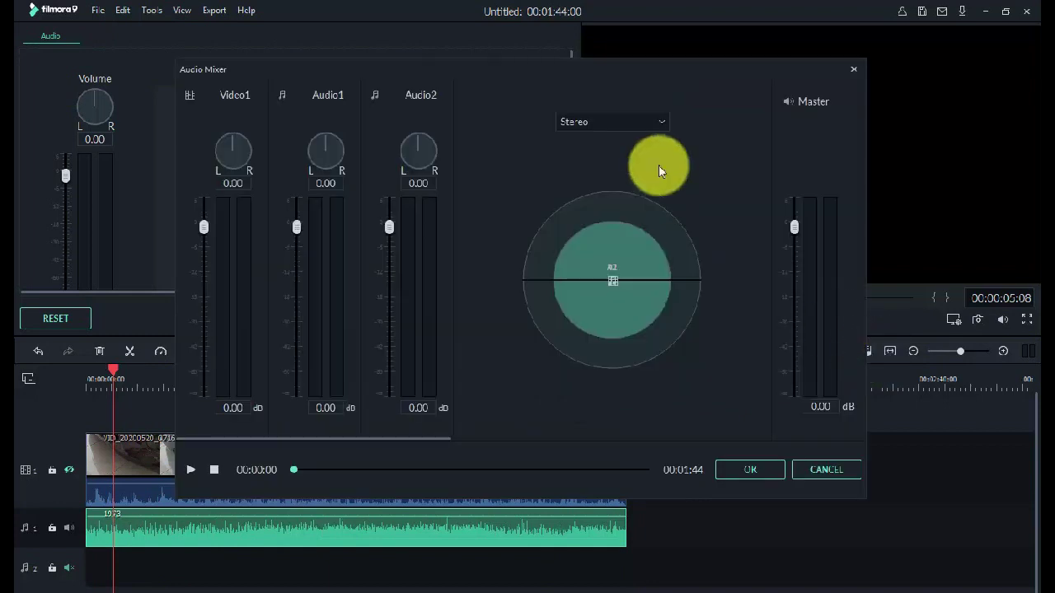
drag(635, 73, 557, 57)
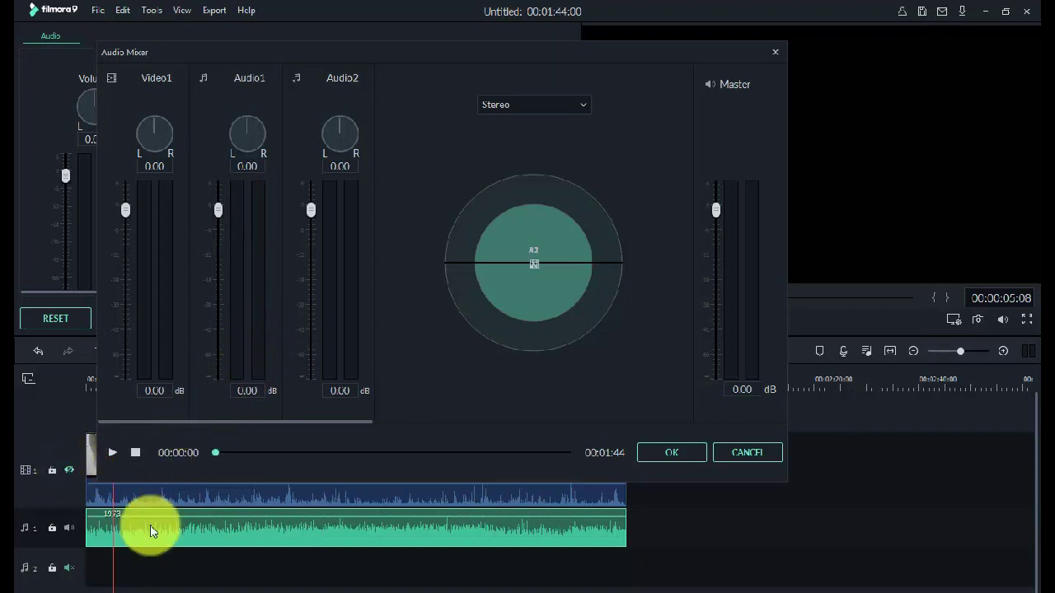
click(748, 452)
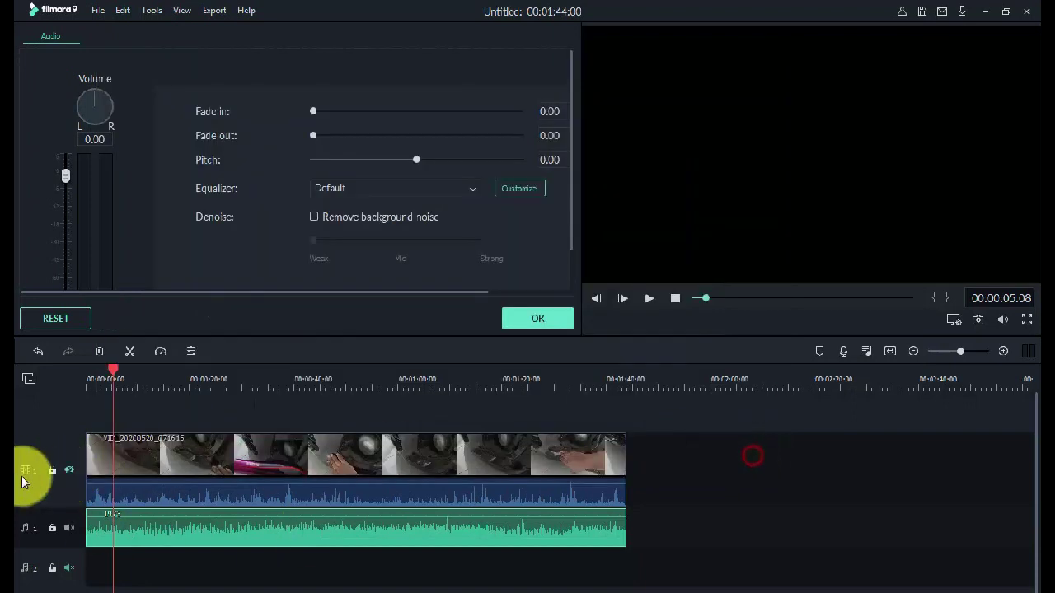
Unhide the video track and, during Audio Mixer playback, set Video1 to 5.24 dB and Audio1 to -5.34 dB.
click(68, 470)
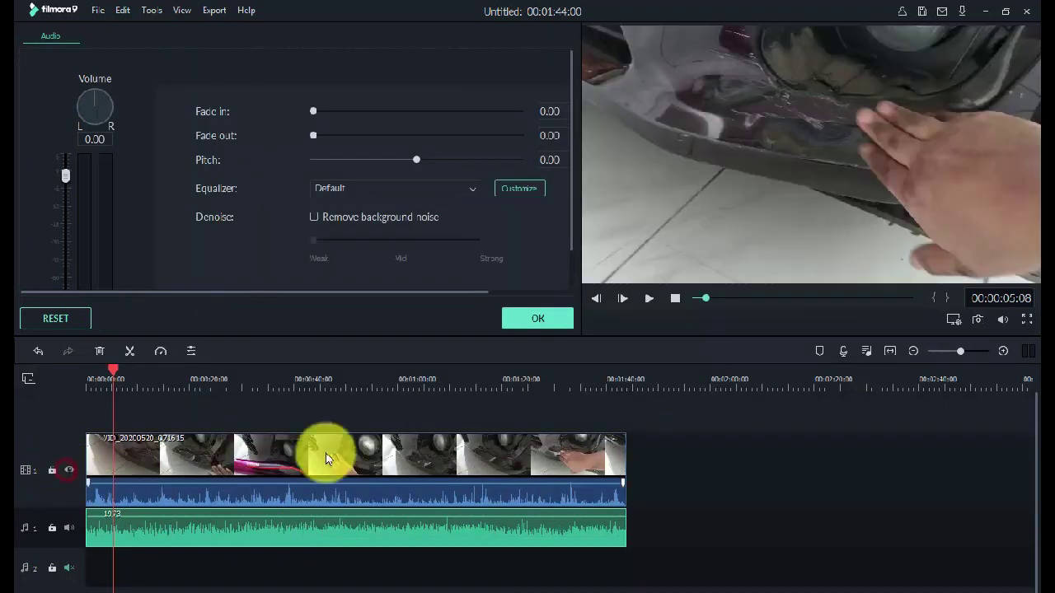
click(868, 354)
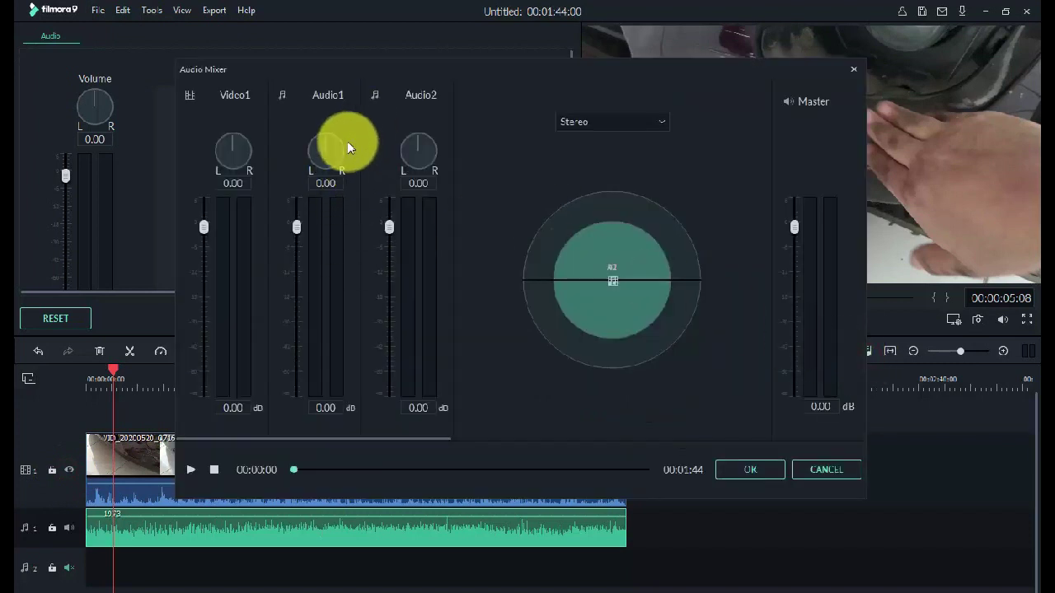
click(190, 471)
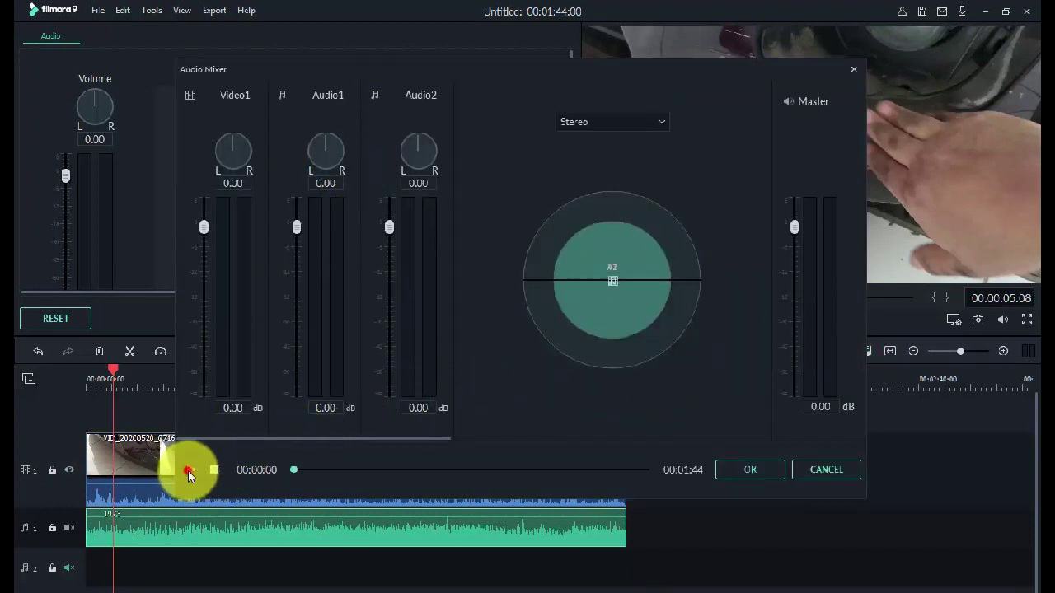
drag(205, 230, 206, 207)
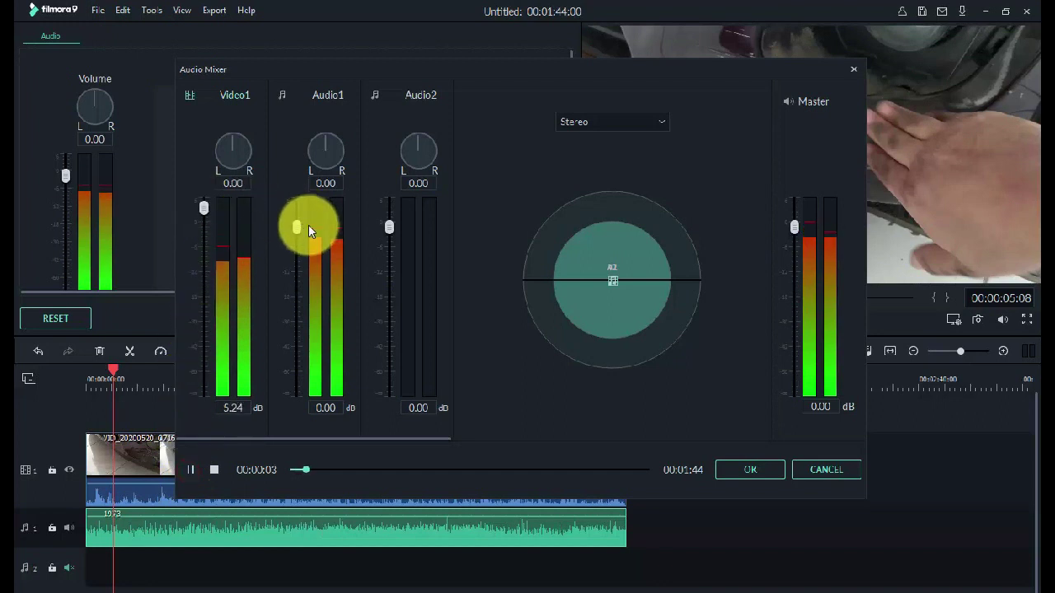
drag(298, 224, 297, 247)
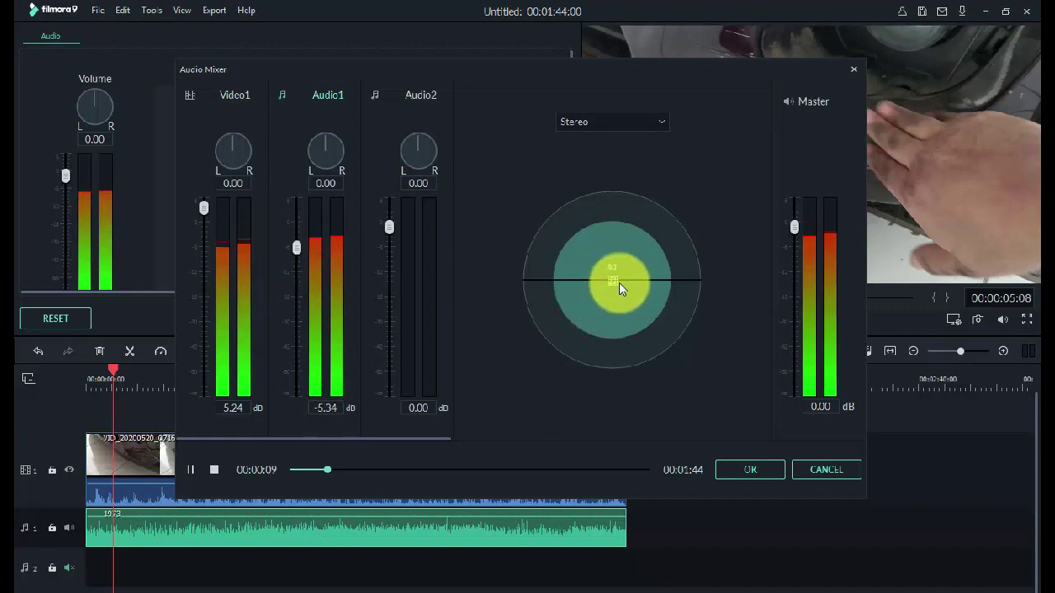
Pan Video1 to -58.87 and Audio1 to 59.68 in the stereo field, and set the levels of Master to 3.73 dB and Video1 to 2.41 dB.
drag(609, 282, 666, 279)
click(611, 280)
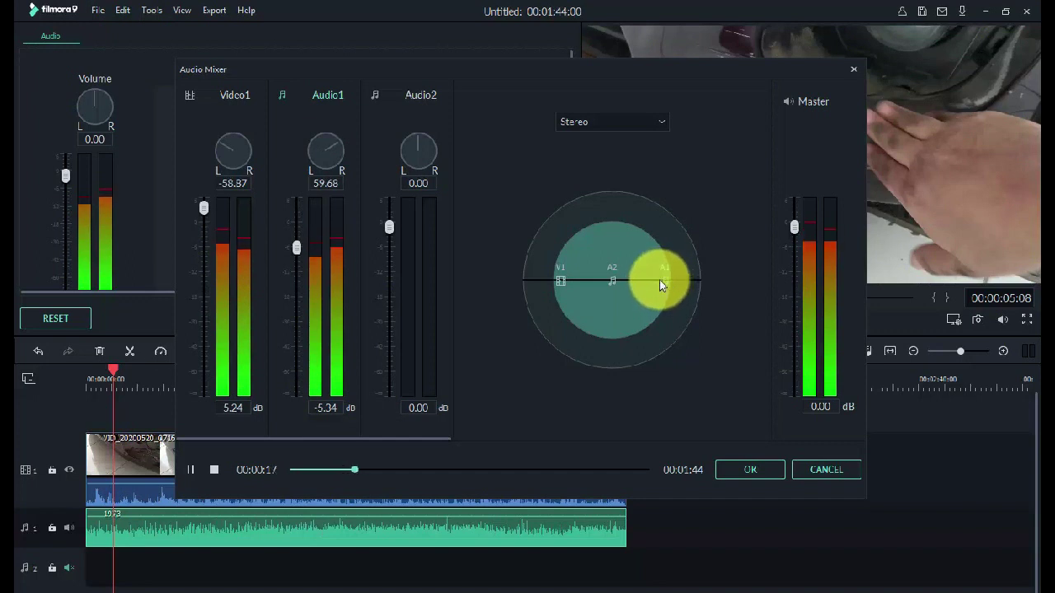
mouse_move(796, 225)
mouse_down()
mouse_move(796, 189)
mouse_move(799, 215)
mouse_up()
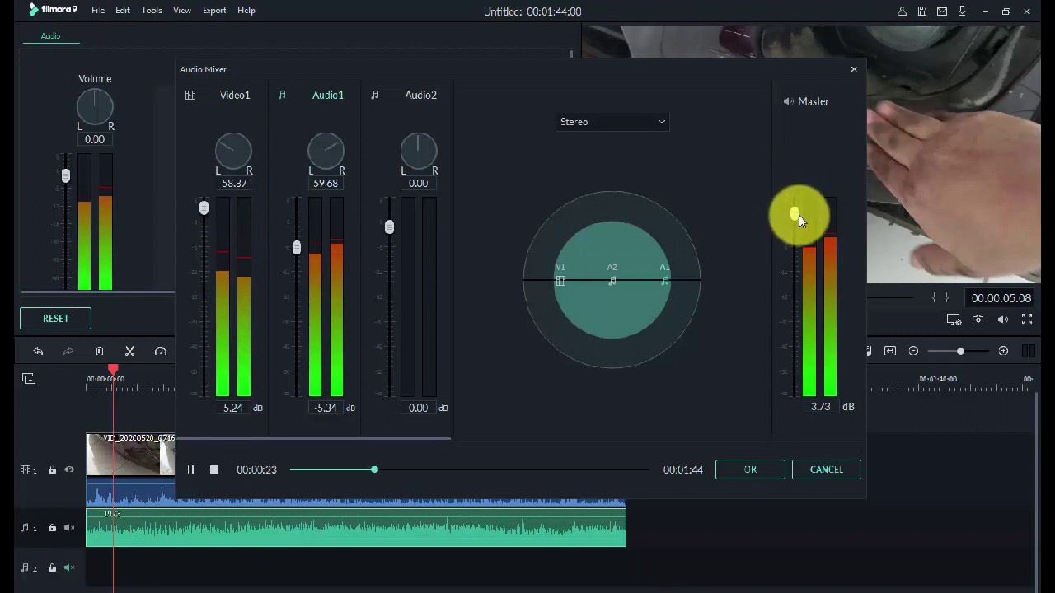
drag(203, 208, 204, 221)
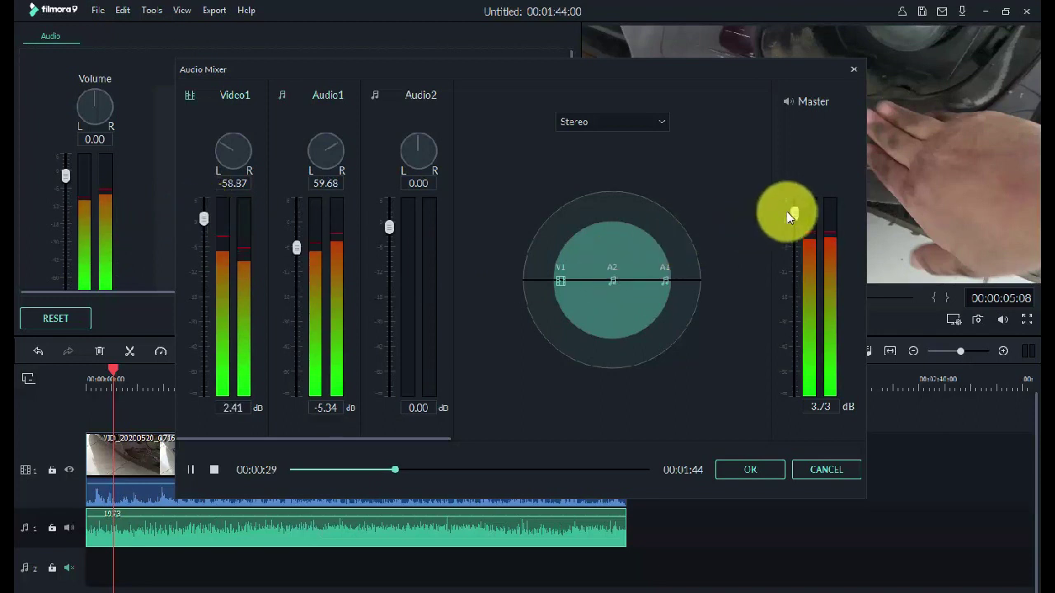
Switch the mixer to Surround and place Video1 on the right and Audio1 on the left of the surround circle.
click(608, 124)
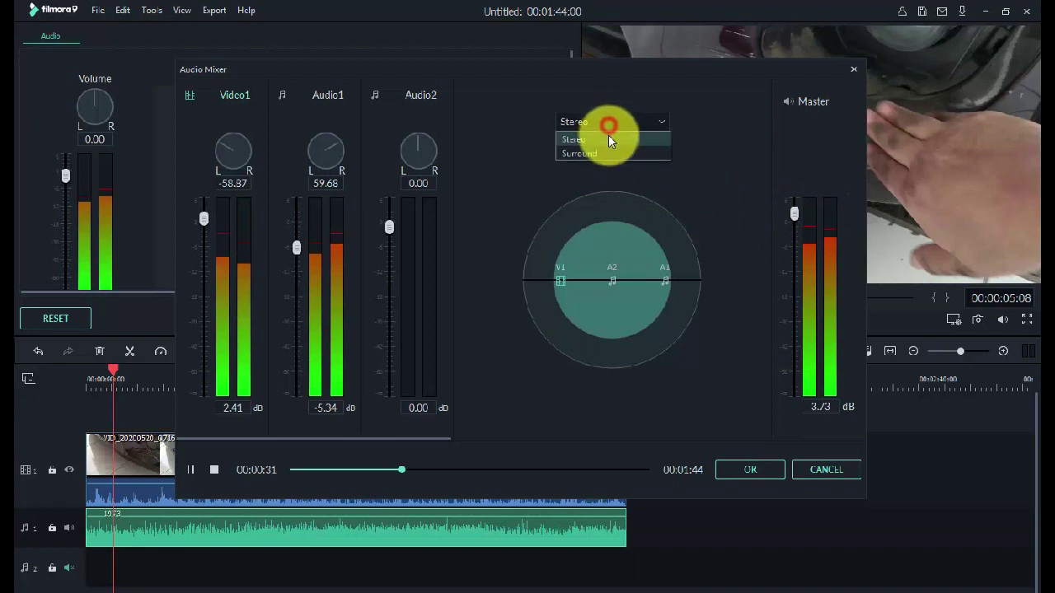
click(599, 150)
drag(616, 193, 677, 257)
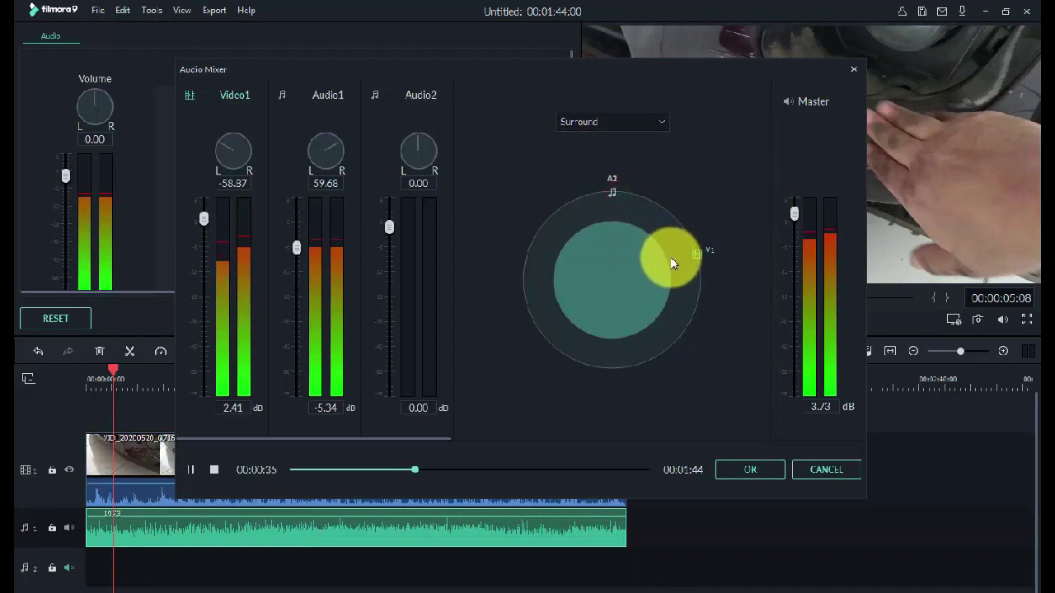
click(613, 192)
drag(600, 197, 532, 255)
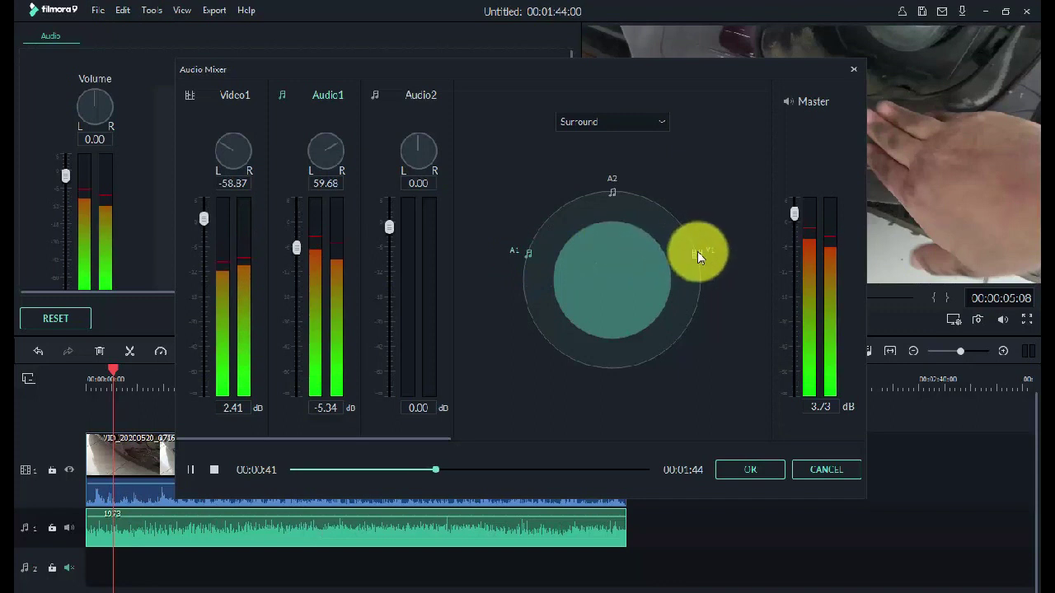
Set the mixer back to Stereo and apply the mix to the project.
click(604, 119)
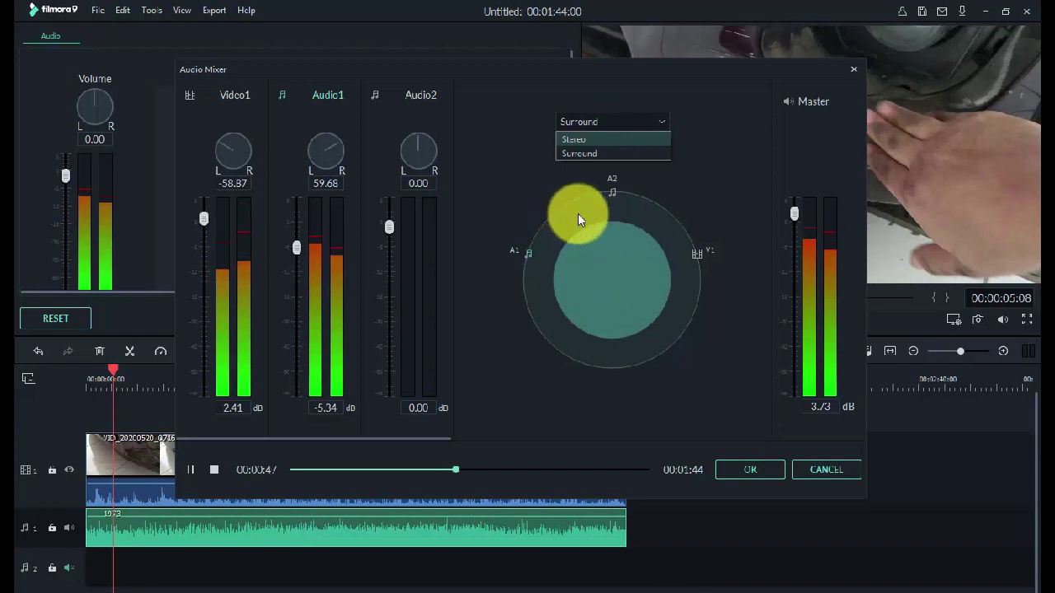
click(588, 139)
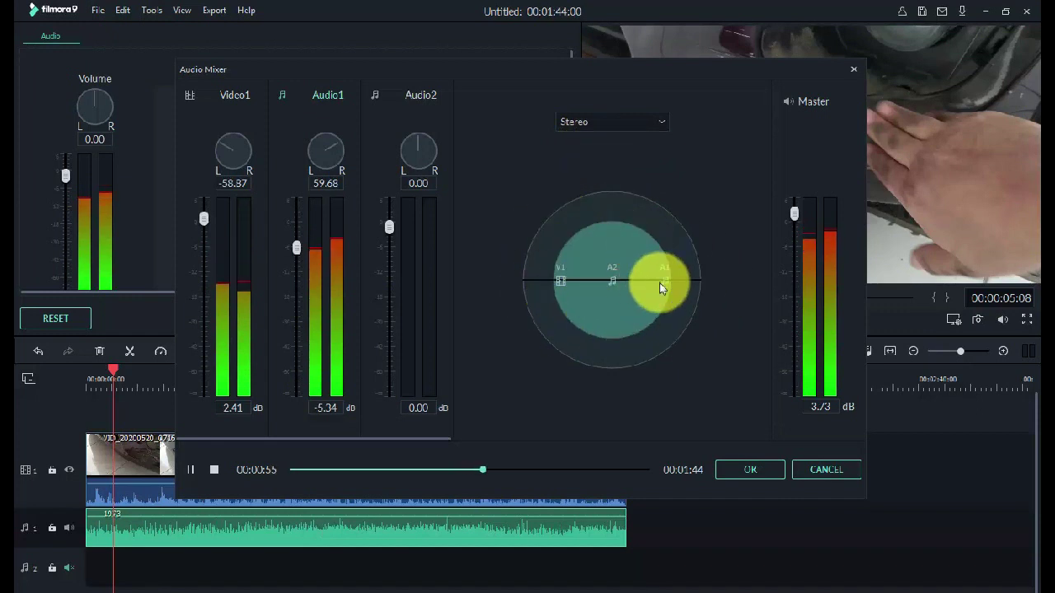
click(760, 471)
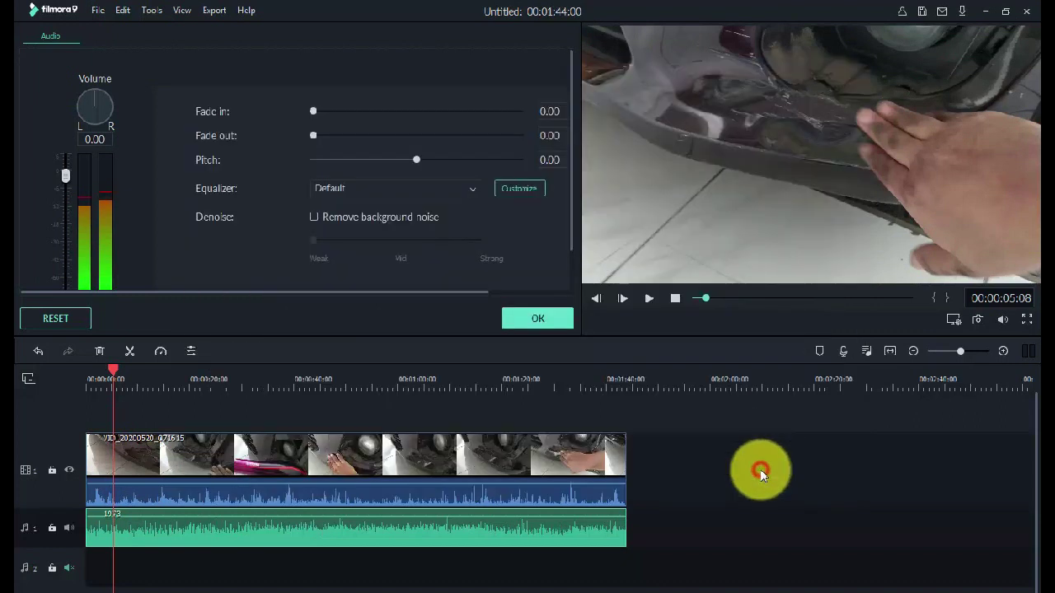
Play back the mix to find where the music should rise and add a volume keyframe to the 1973 clip at 00:00:32:06.
click(650, 299)
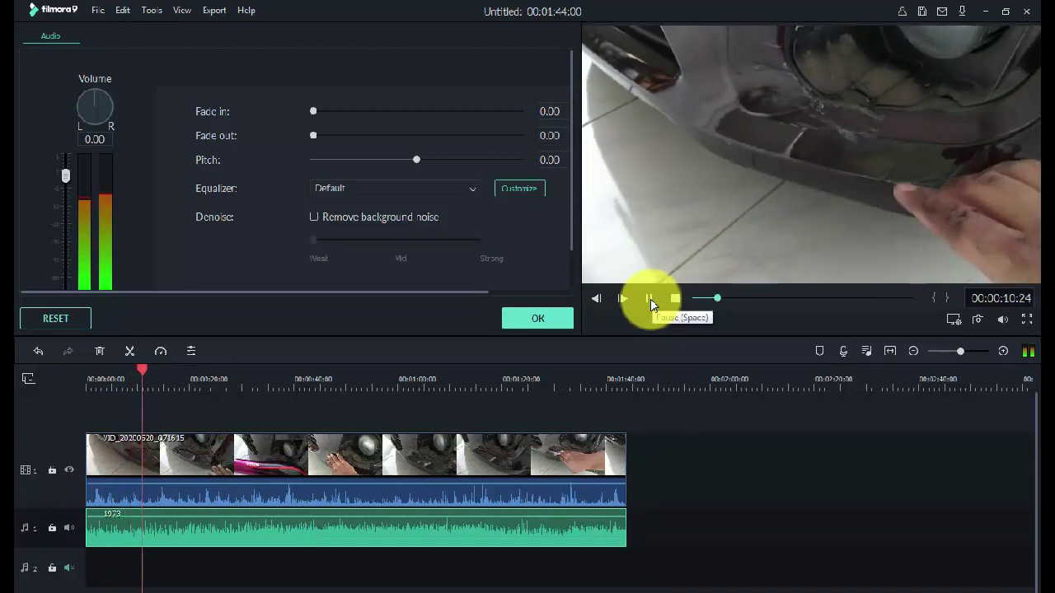
click(649, 300)
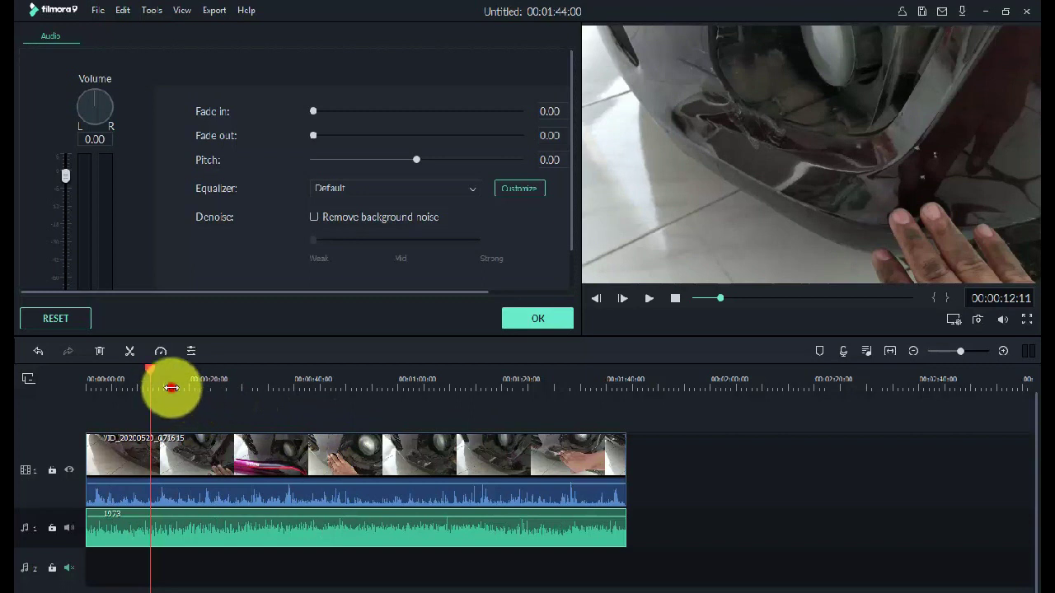
scroll(171, 387, up, 2)
scroll(238, 384, down, 3)
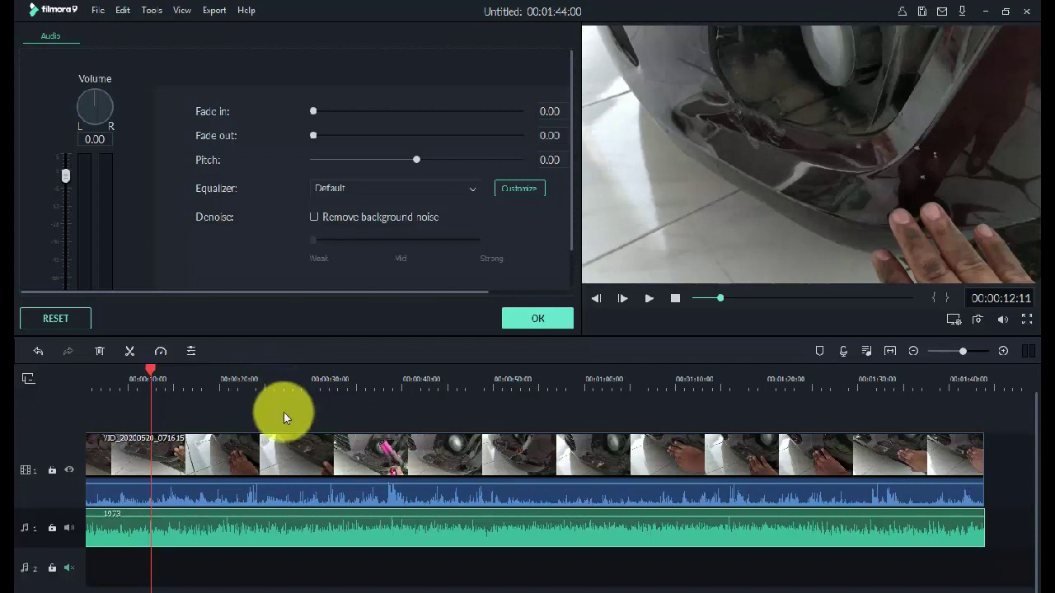
click(244, 389)
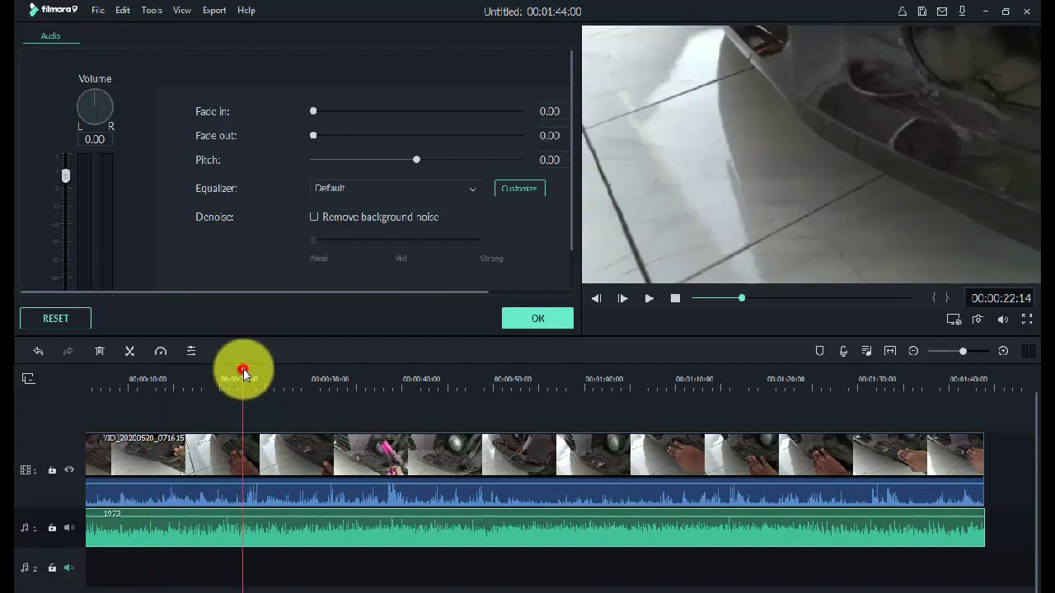
drag(244, 372, 255, 370)
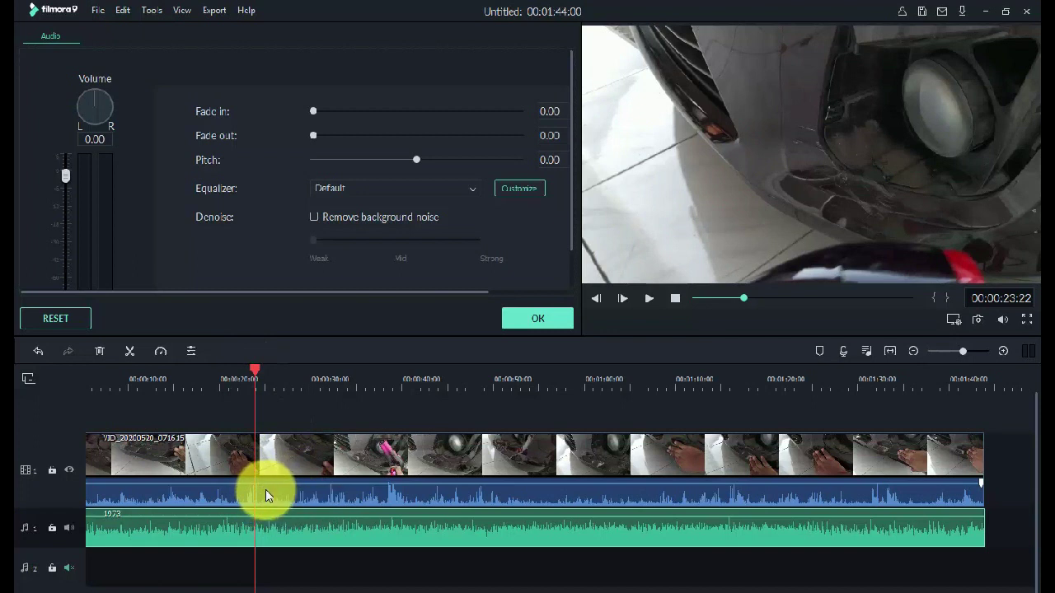
key(space)
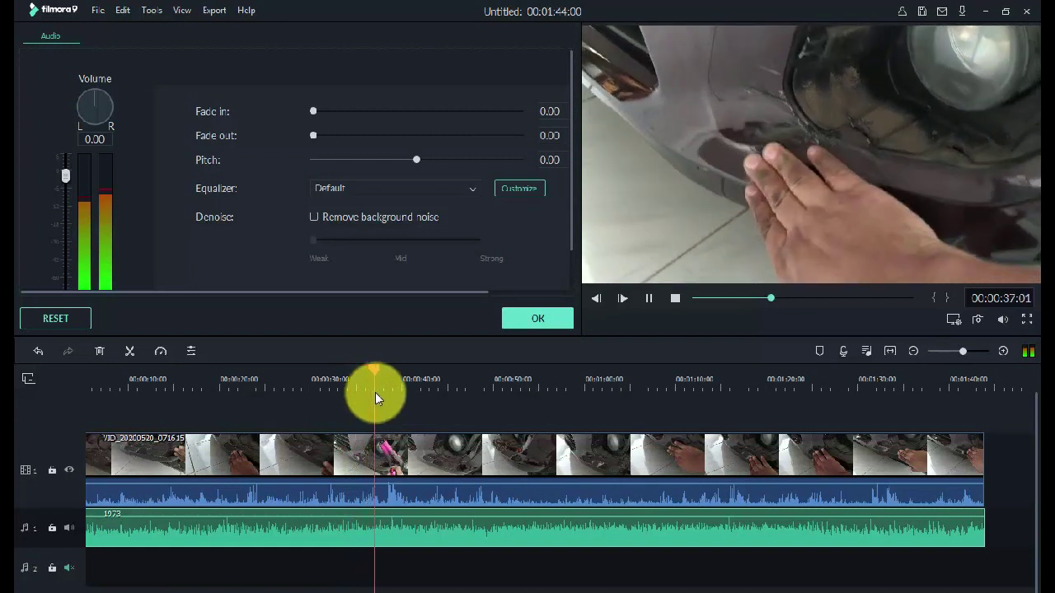
click(315, 388)
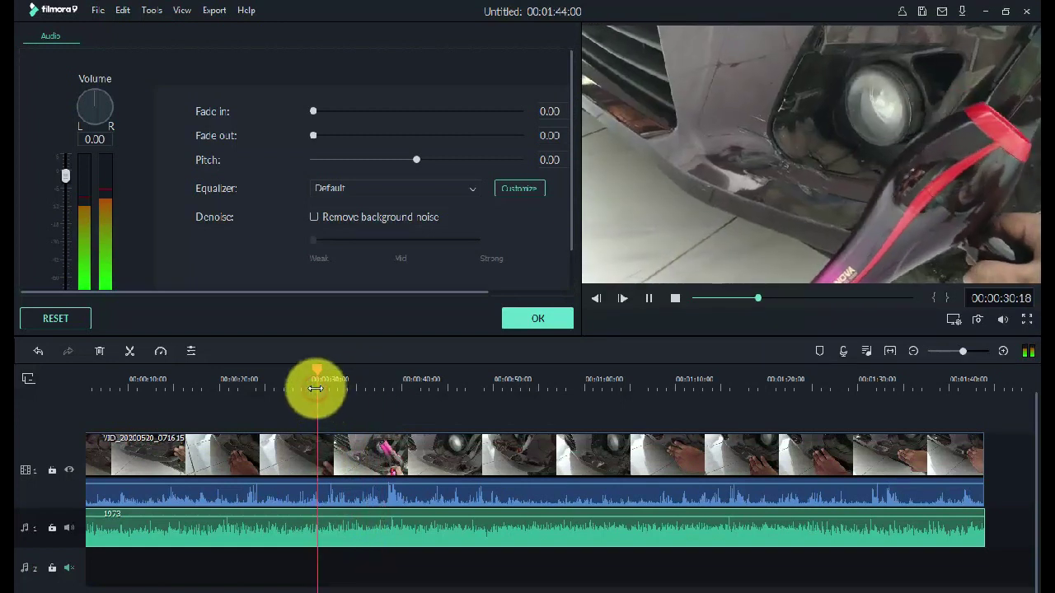
key(space)
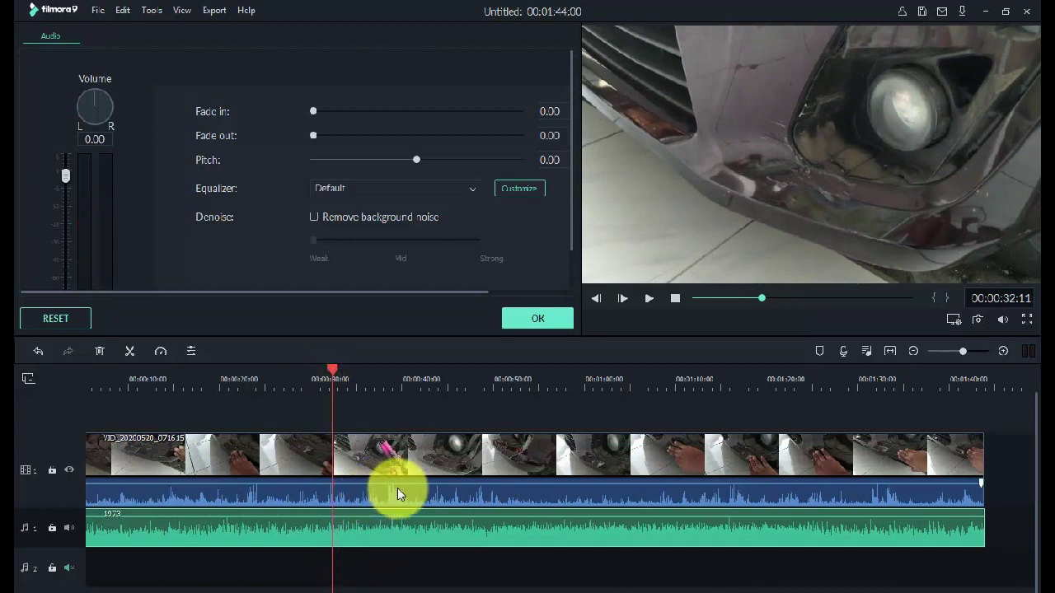
click(331, 515)
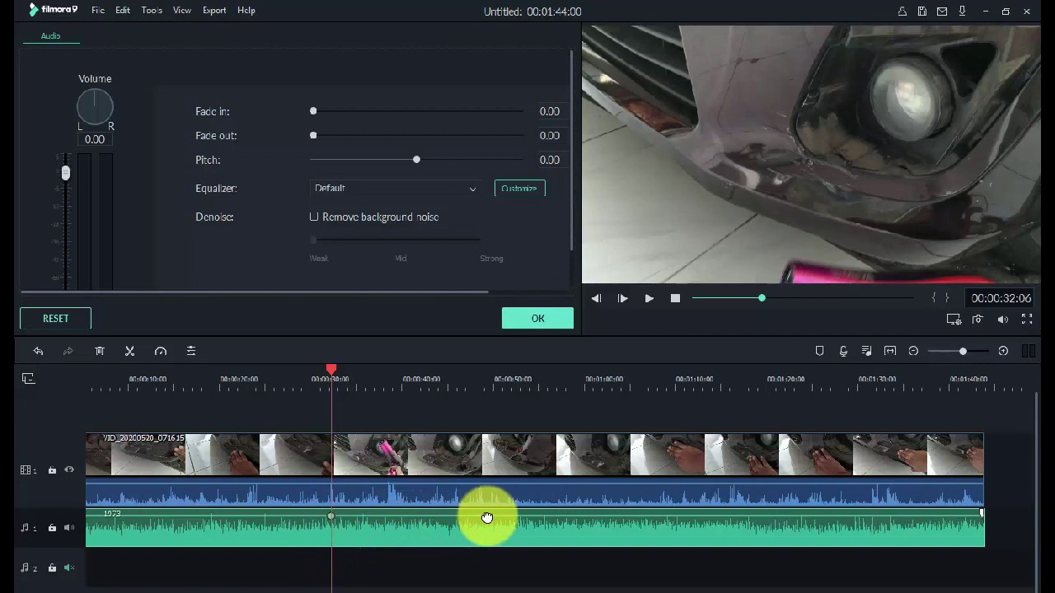
Listen to the following section to find where the music should drop and add another volume keyframe to the 1973 clip at 00:00:46:14.
click(486, 383)
key(space)
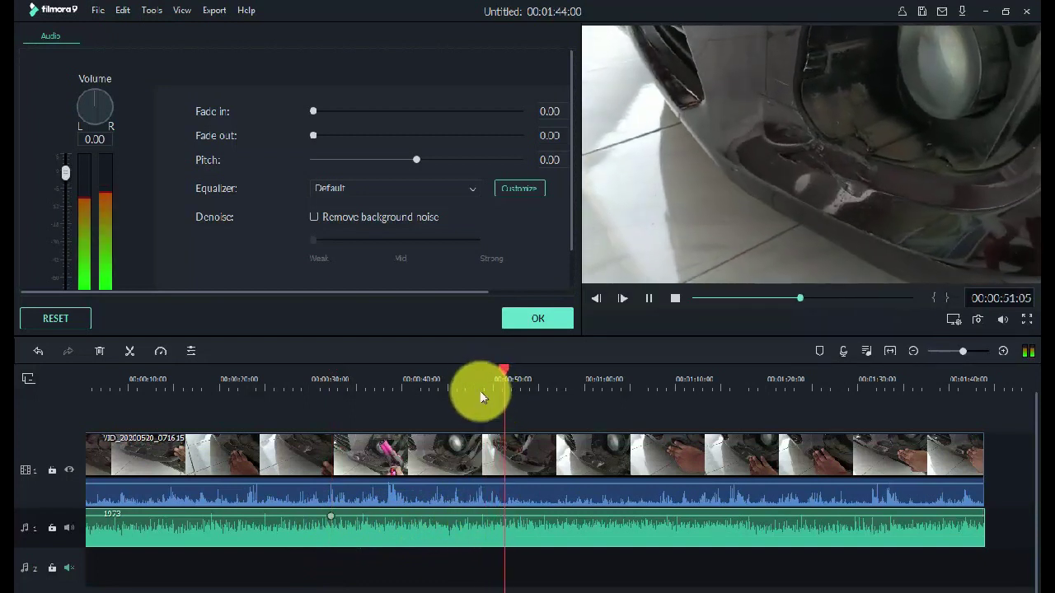
click(470, 382)
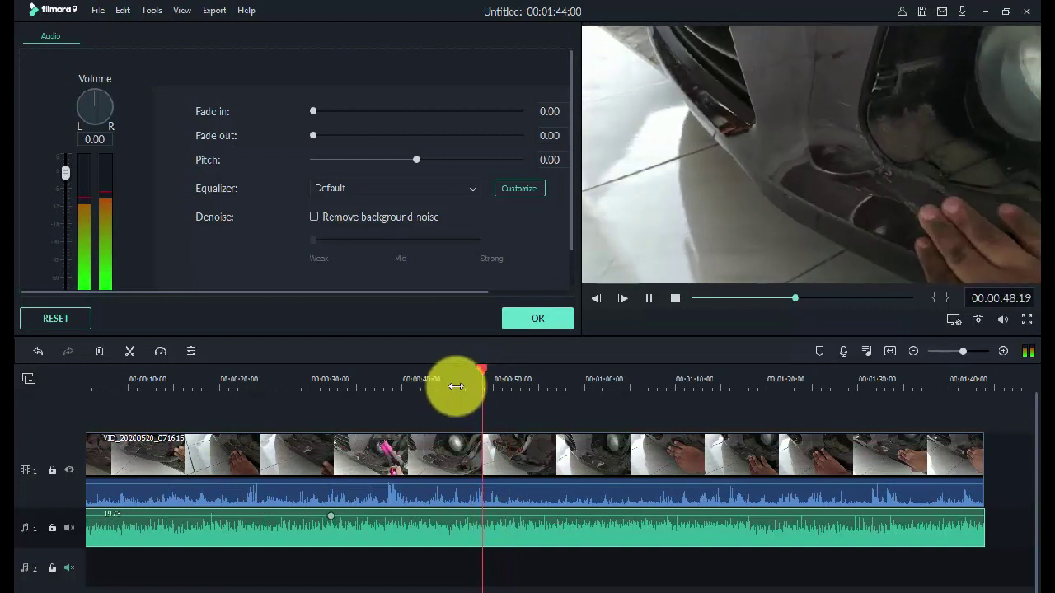
click(462, 384)
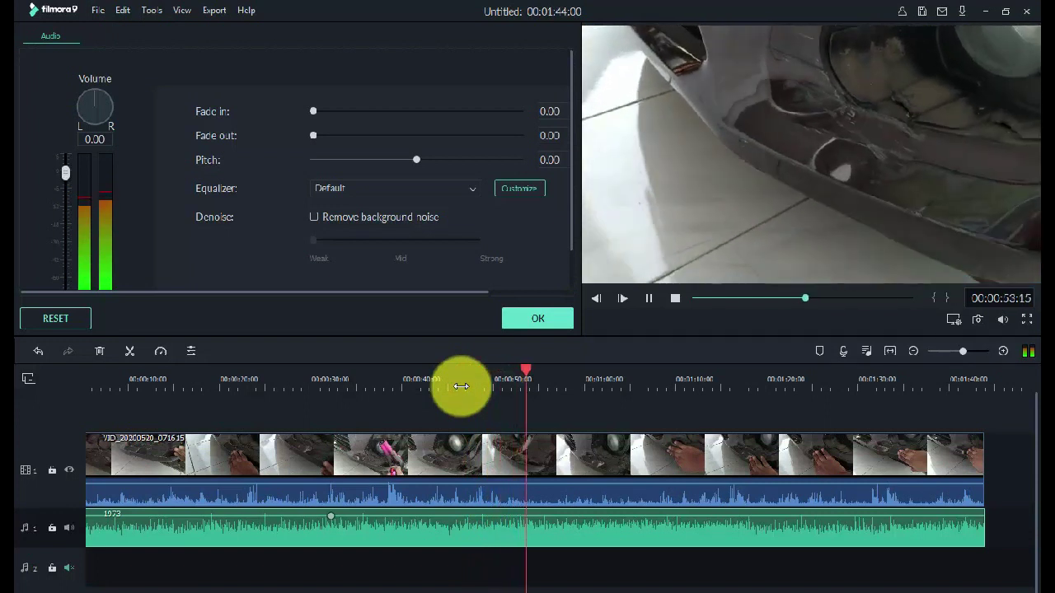
key(space)
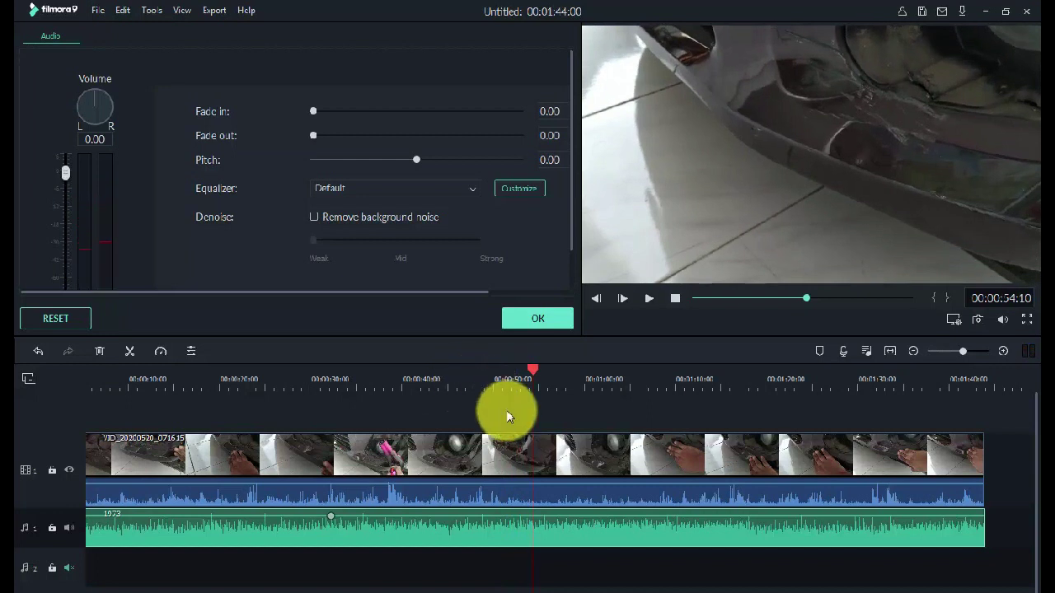
click(432, 390)
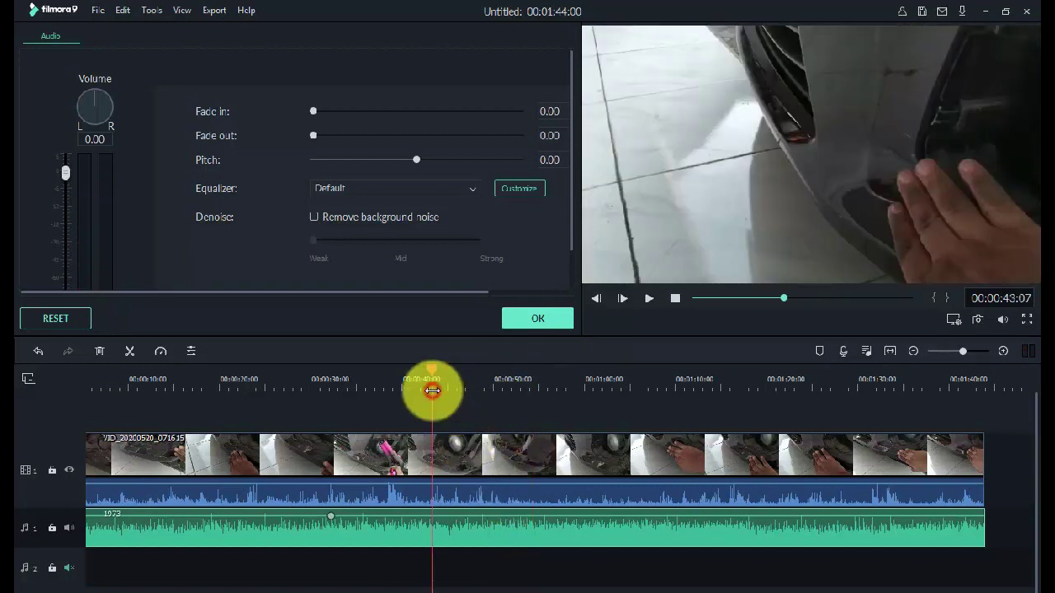
click(405, 389)
key(space)
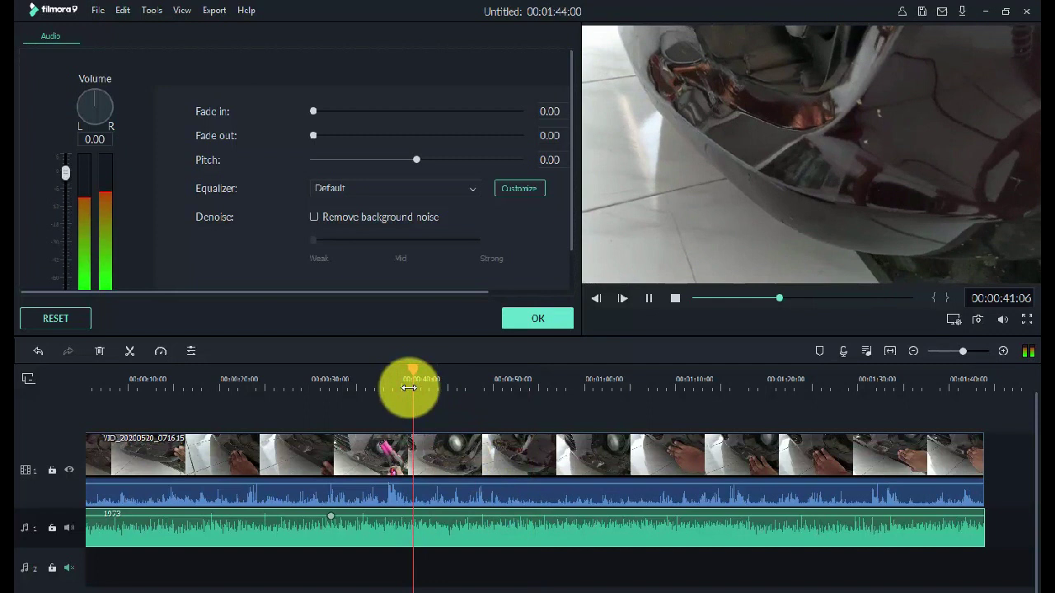
key(space)
key(space)
key(space)
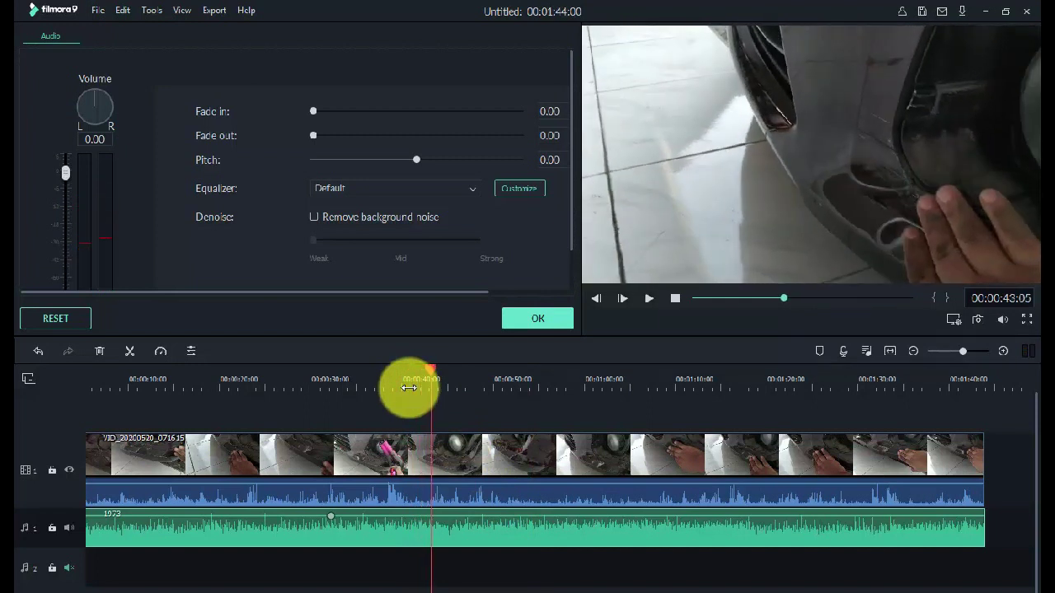
key(space)
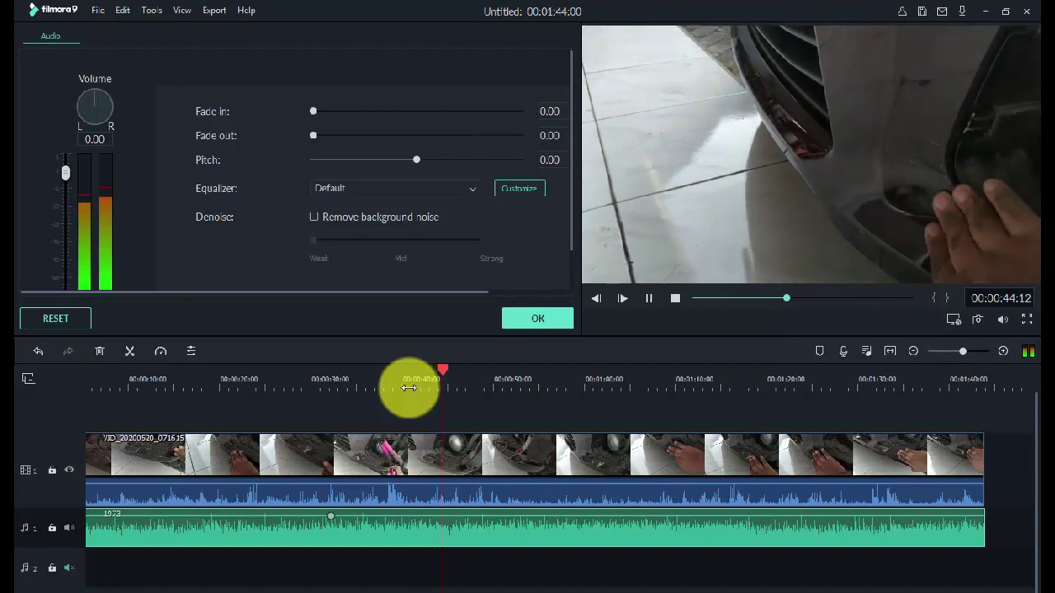
key(space)
key(space)
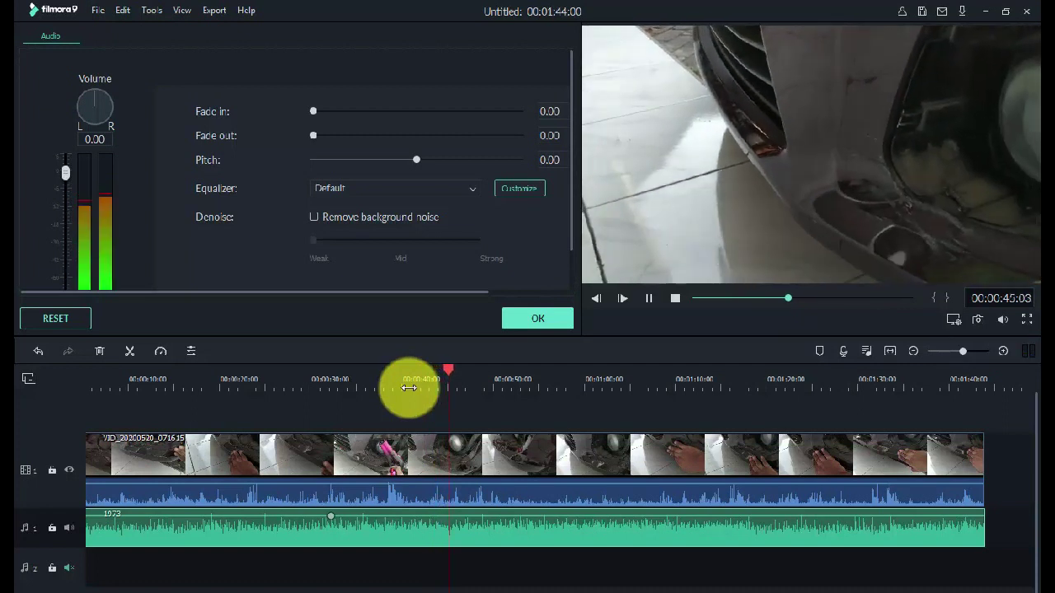
key(space)
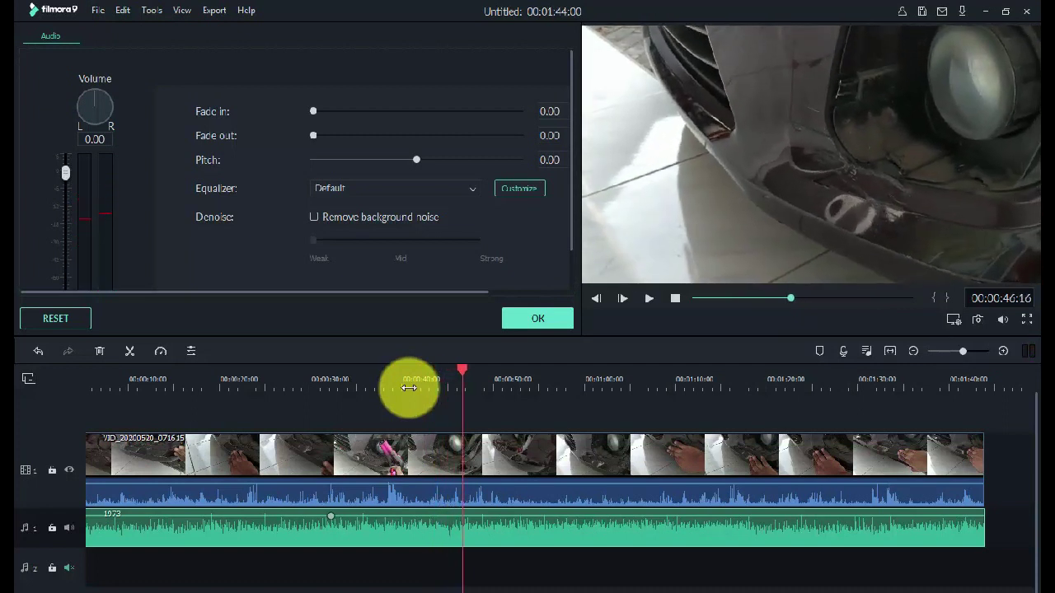
click(464, 522)
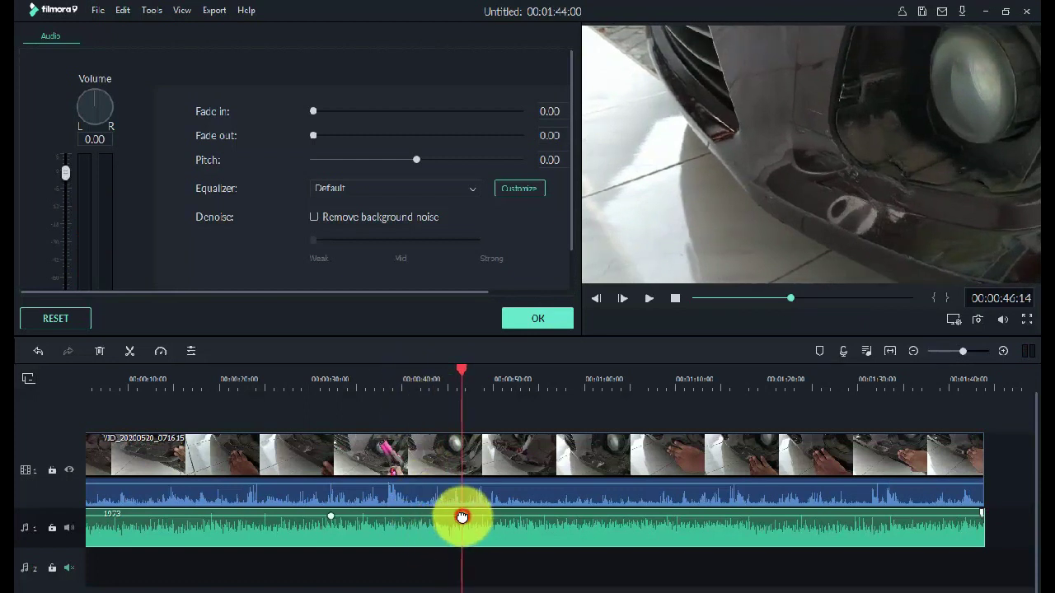
Add outer volume keyframes to the 1973 music clip at 00:00:30:15 and 00:00:47:20.
click(330, 517)
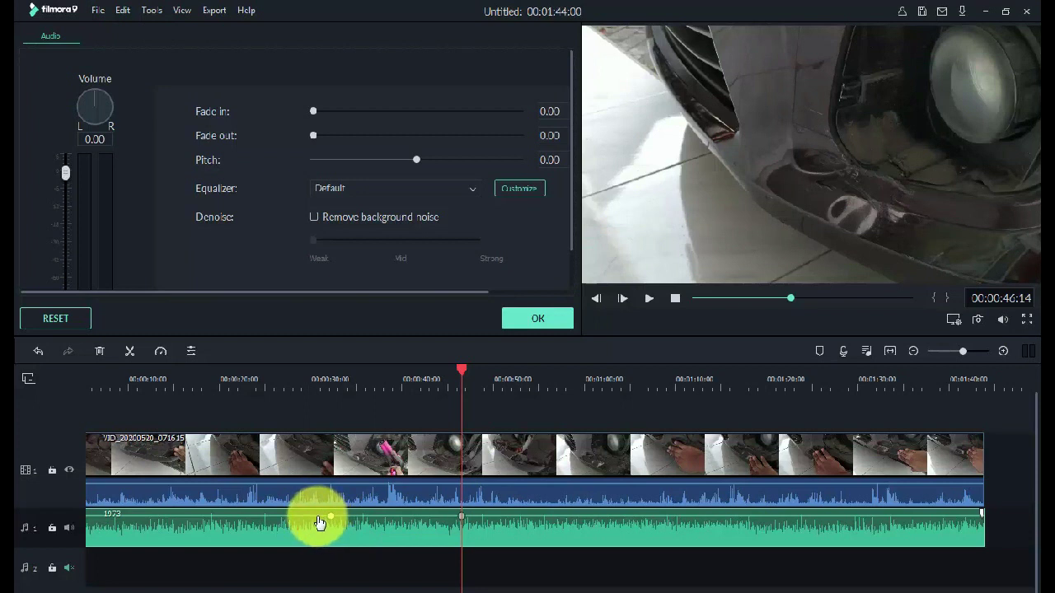
click(316, 521)
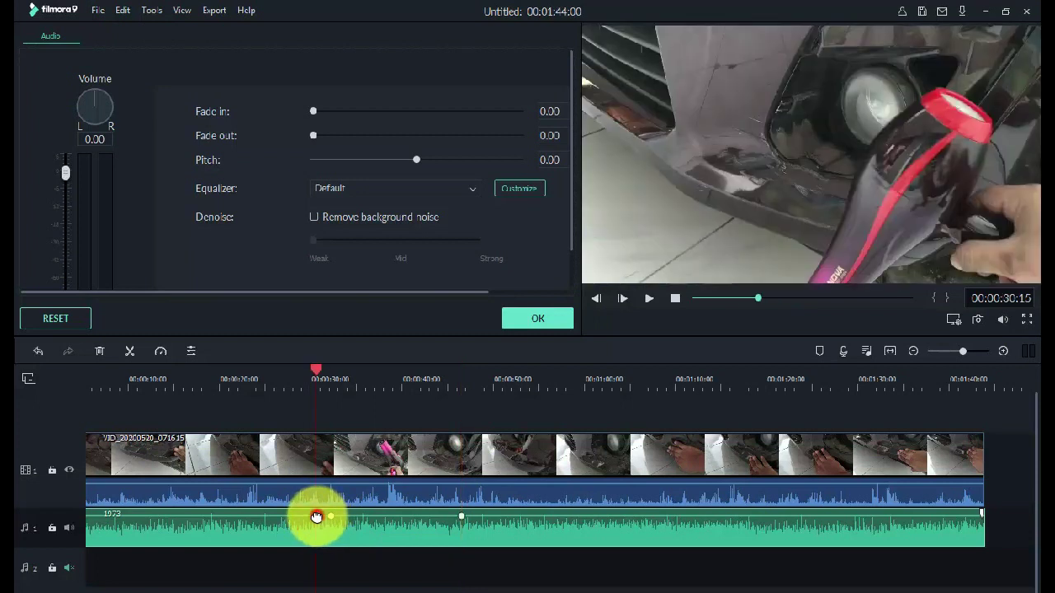
click(462, 517)
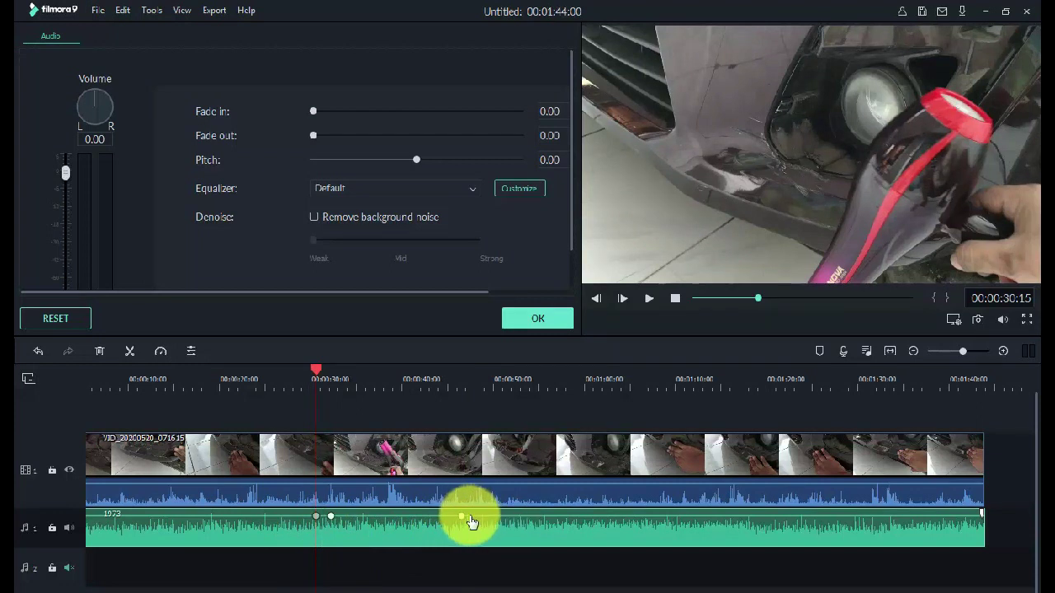
click(472, 517)
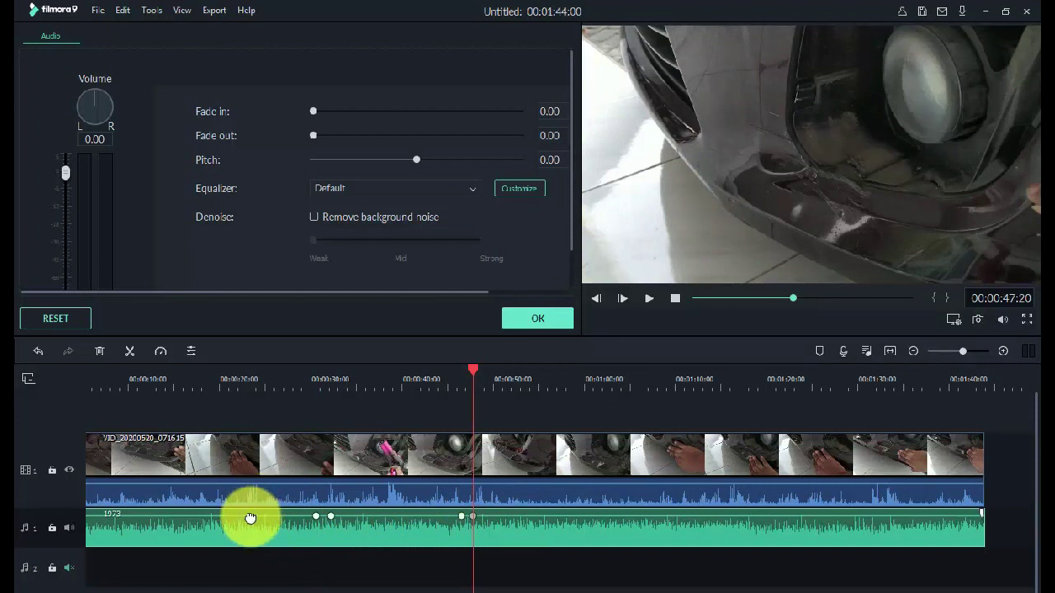
Lower the music volume before the first keyframe, fine-tune it by playback, and match that level after the last keyframe.
drag(251, 519, 251, 525)
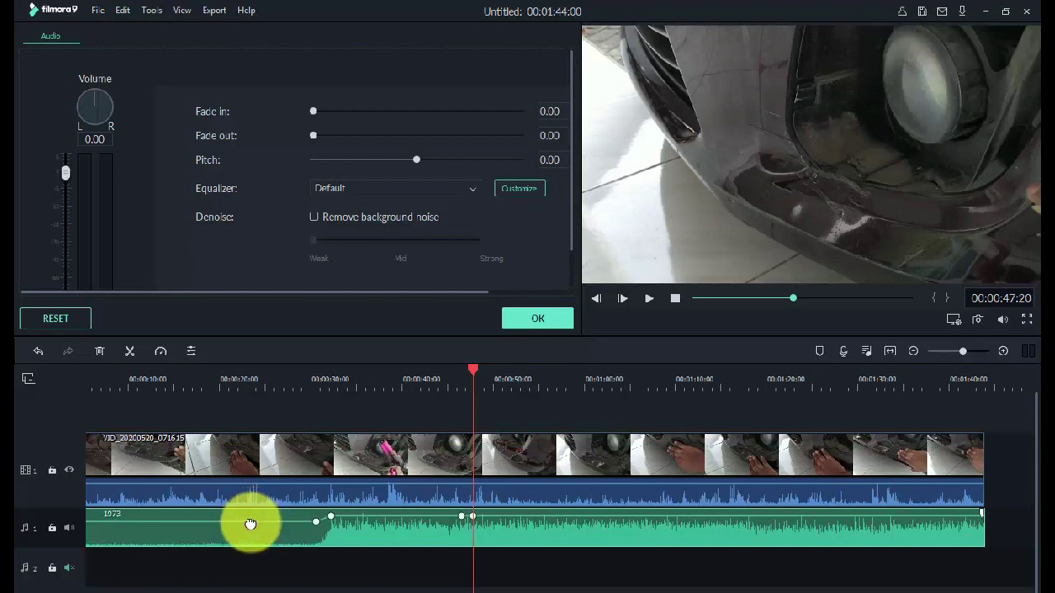
click(201, 388)
key(space)
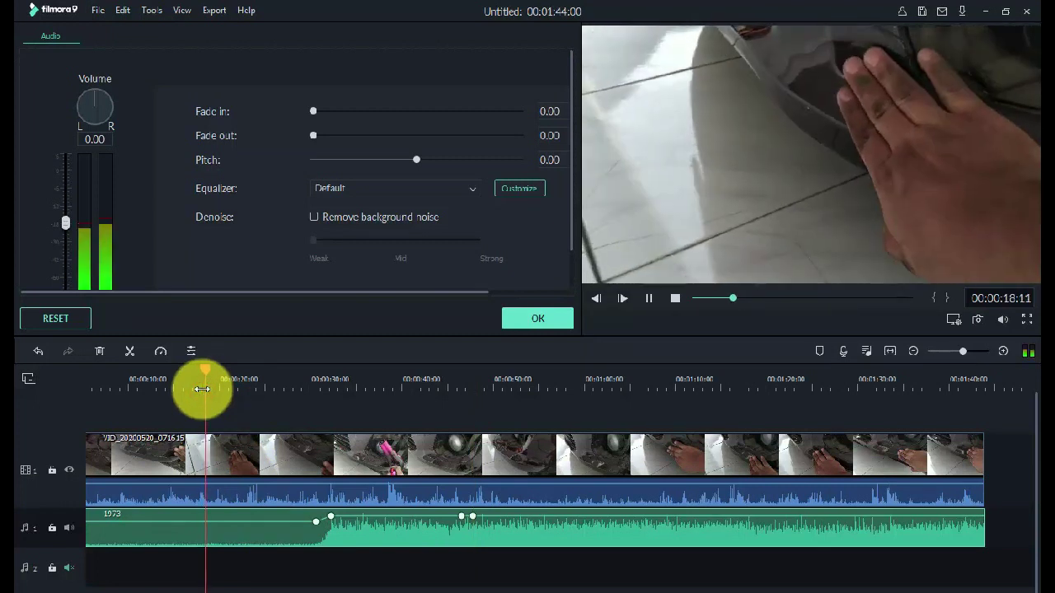
key(space)
click(247, 523)
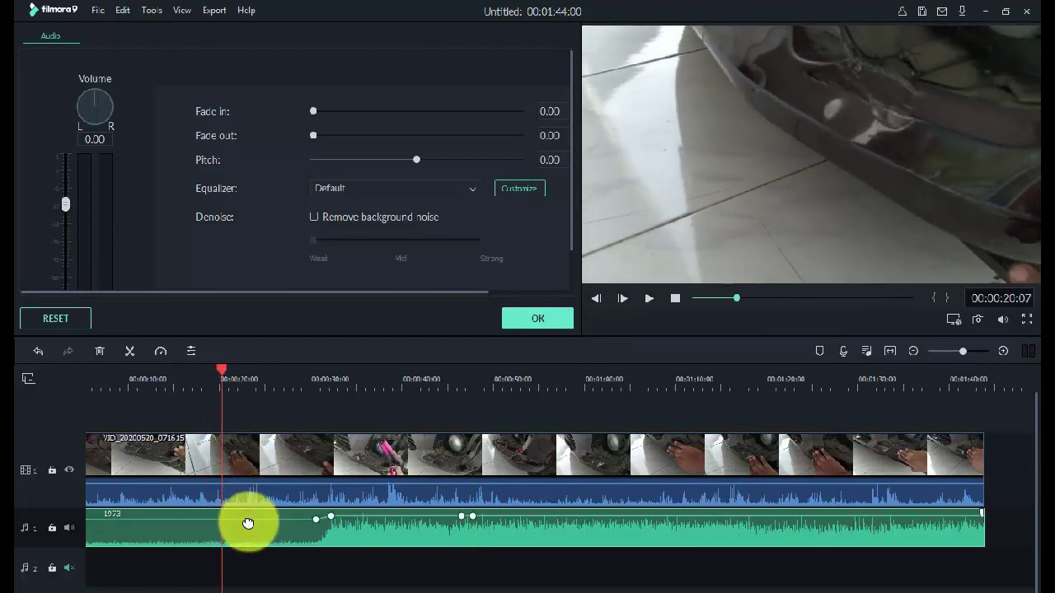
click(256, 498)
key(space)
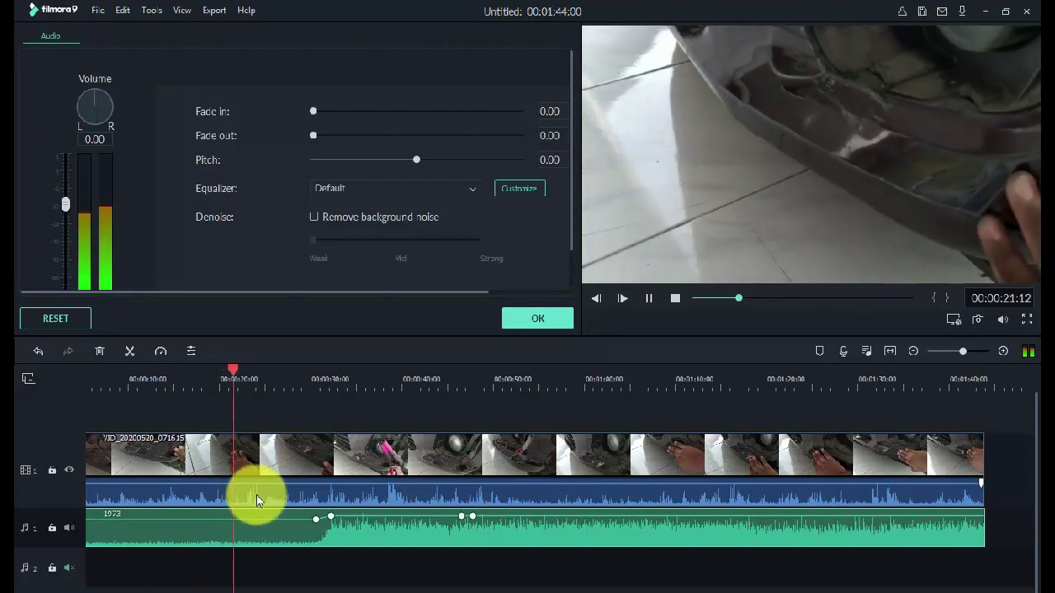
key(space)
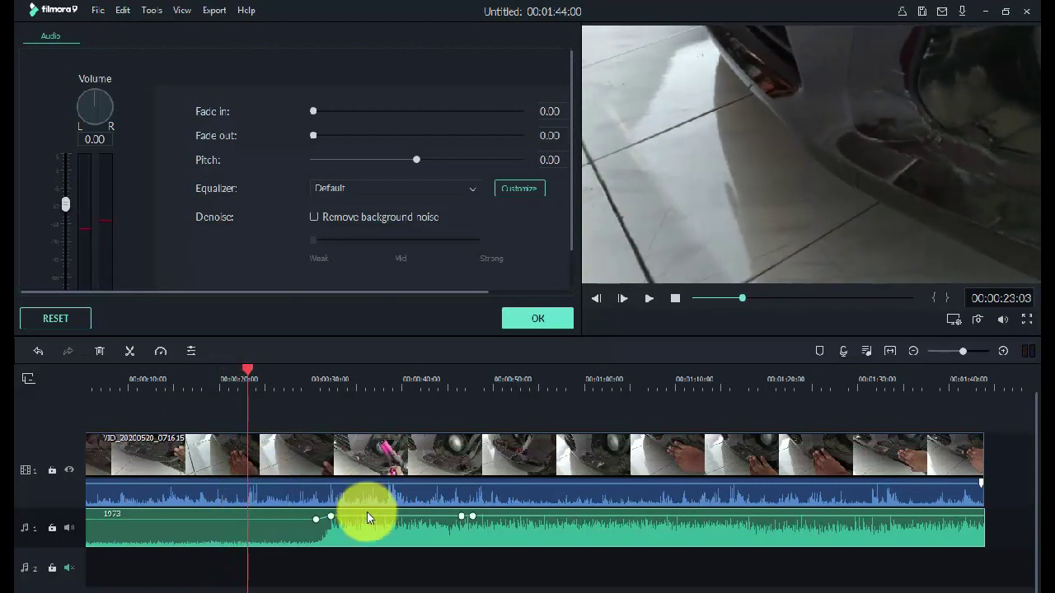
drag(504, 517, 501, 520)
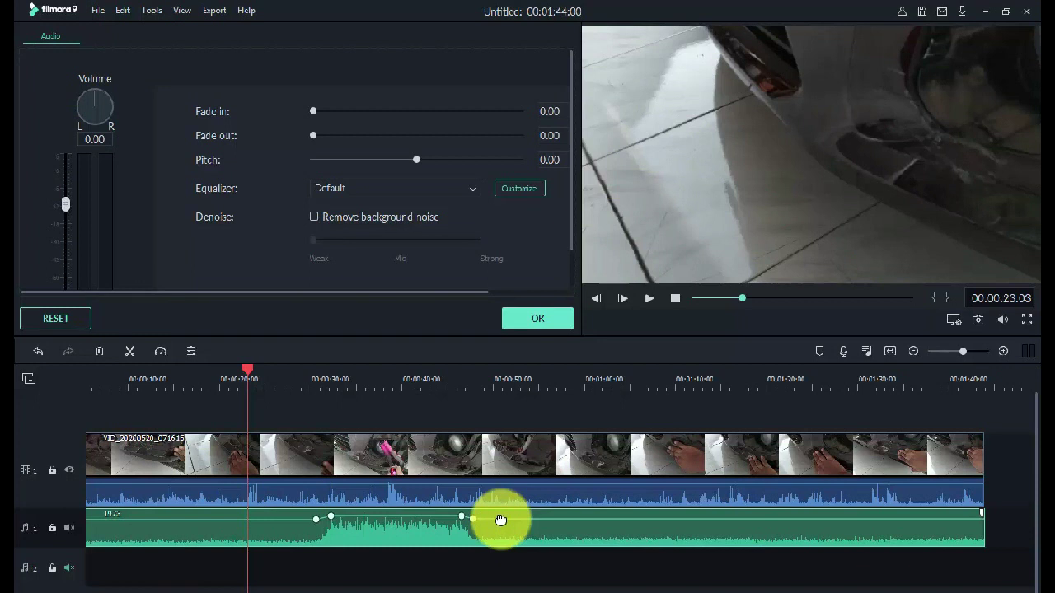
drag(501, 520, 499, 523)
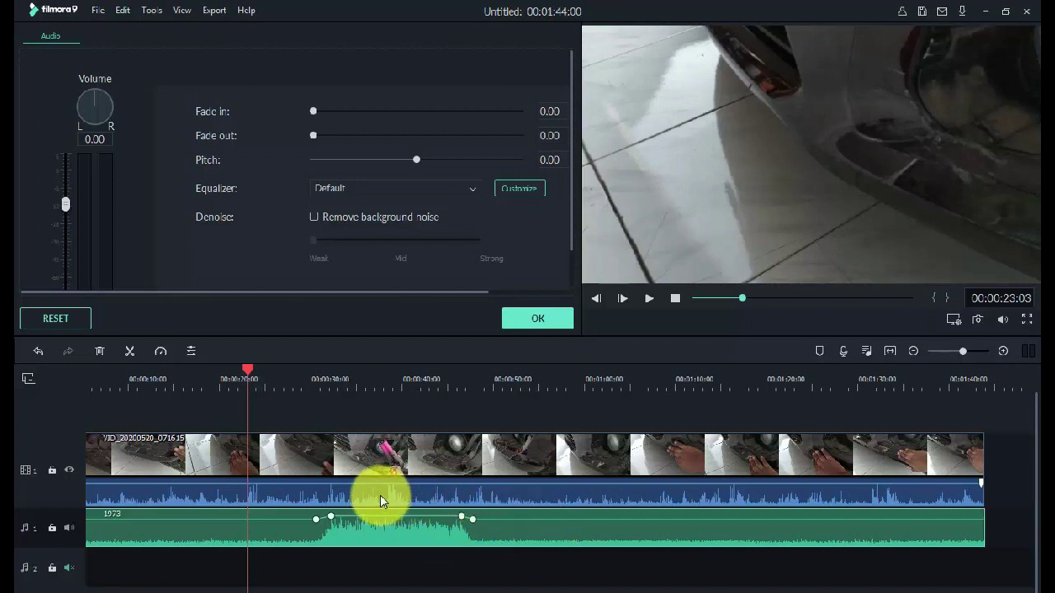
Add volume keyframes to the video clip's audio at 00:00:30:01, 00:00:32:02, 00:00:46:06 and 00:00:48:03, and lower the level between the inner pair.
click(332, 491)
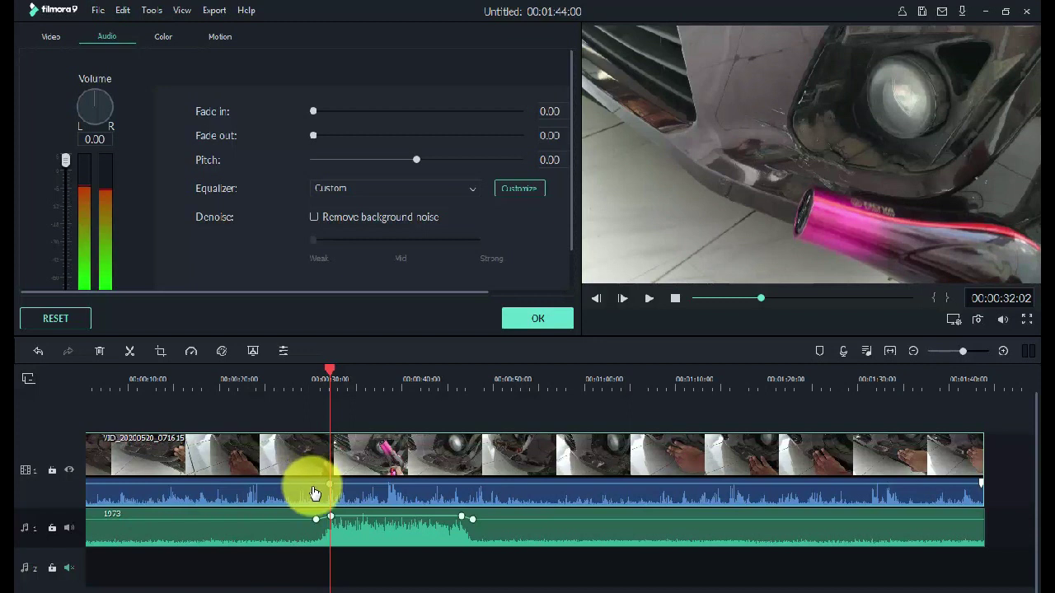
click(311, 484)
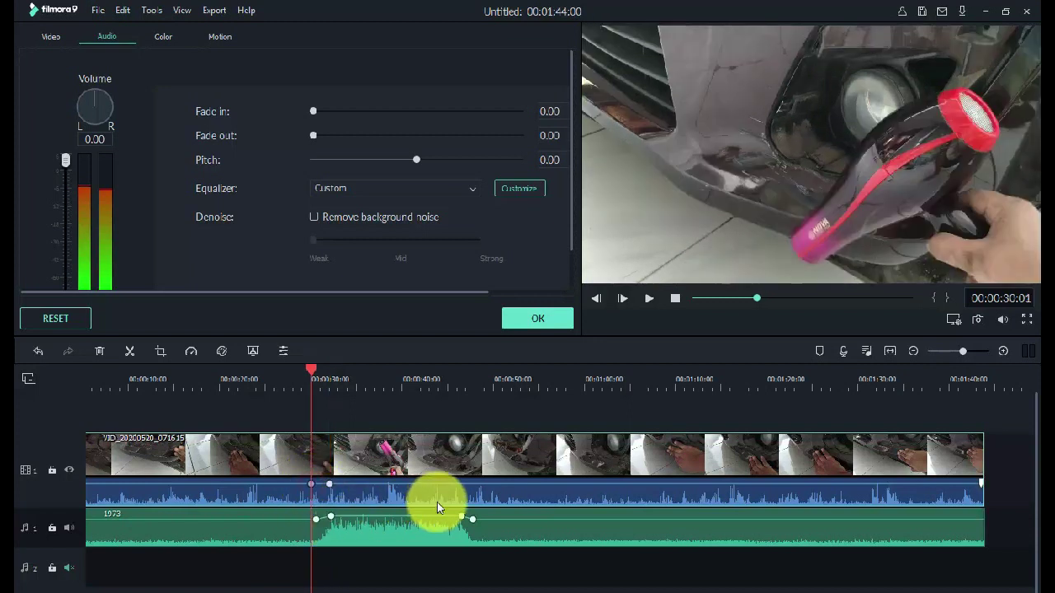
click(460, 488)
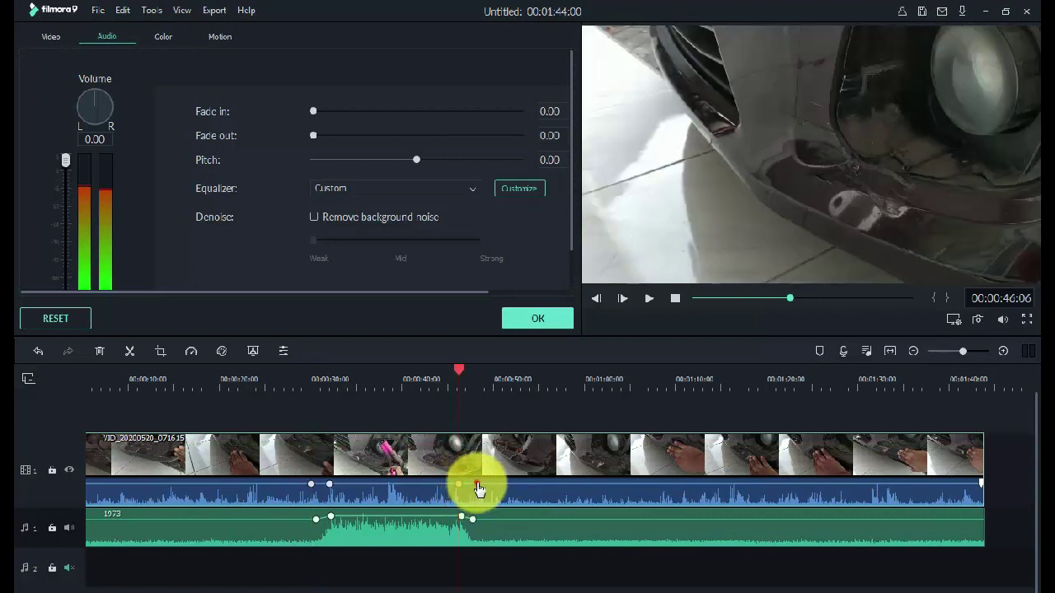
click(477, 486)
drag(384, 485, 385, 494)
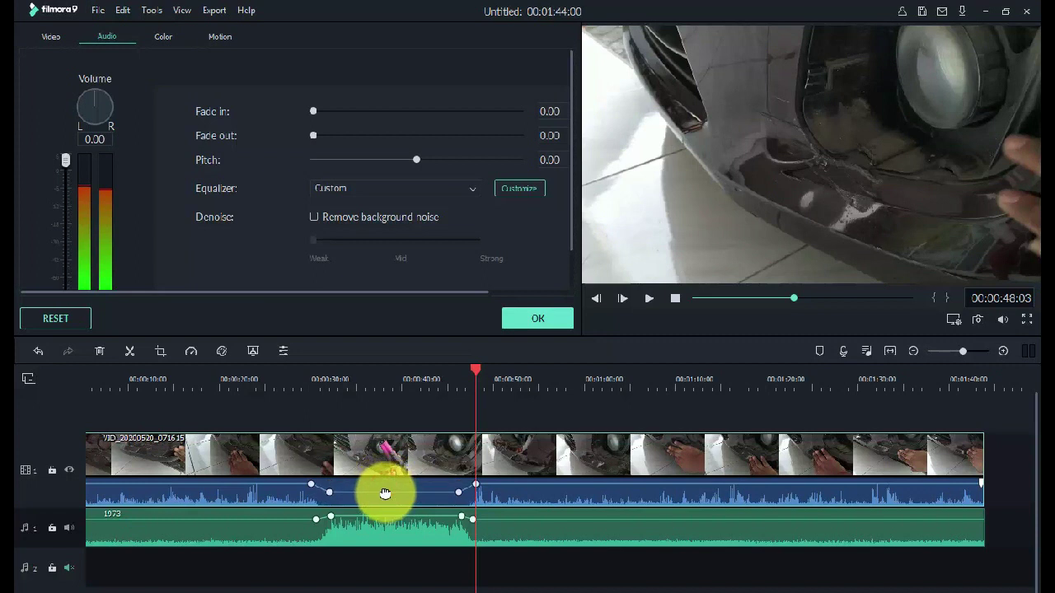
Play on from the previous fade and add volume keyframes to the video's audio and the 1973 clip at about 00:00:55:08 and 00:00:57:07.
click(265, 384)
key(space)
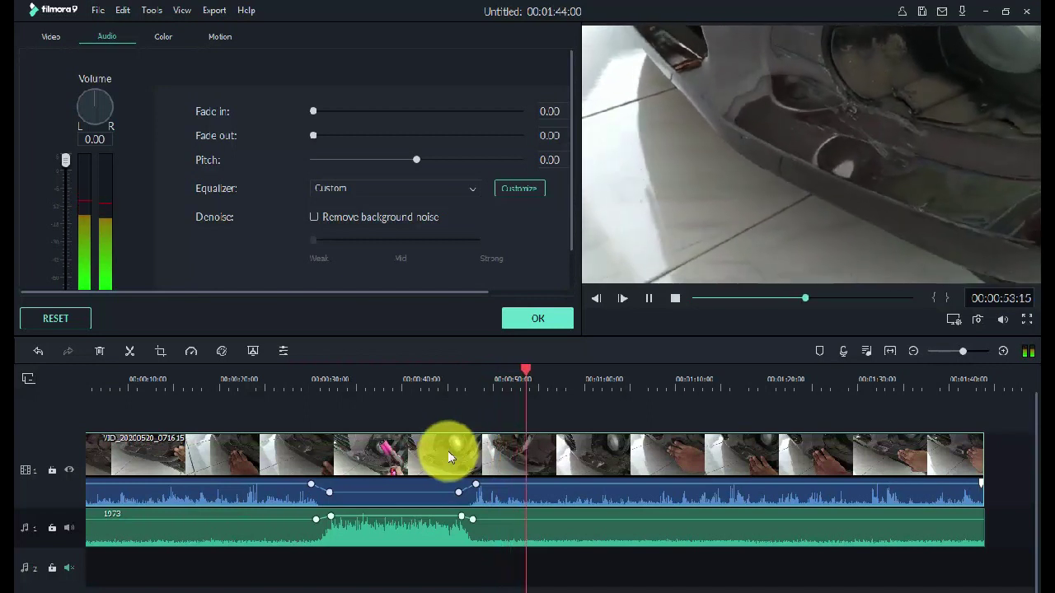
key(space)
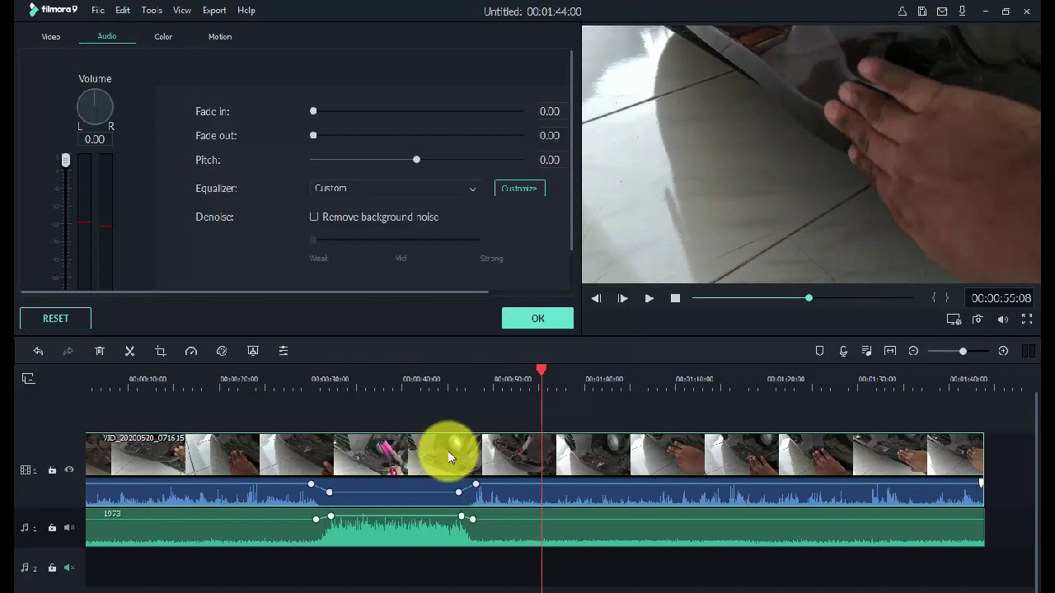
click(541, 521)
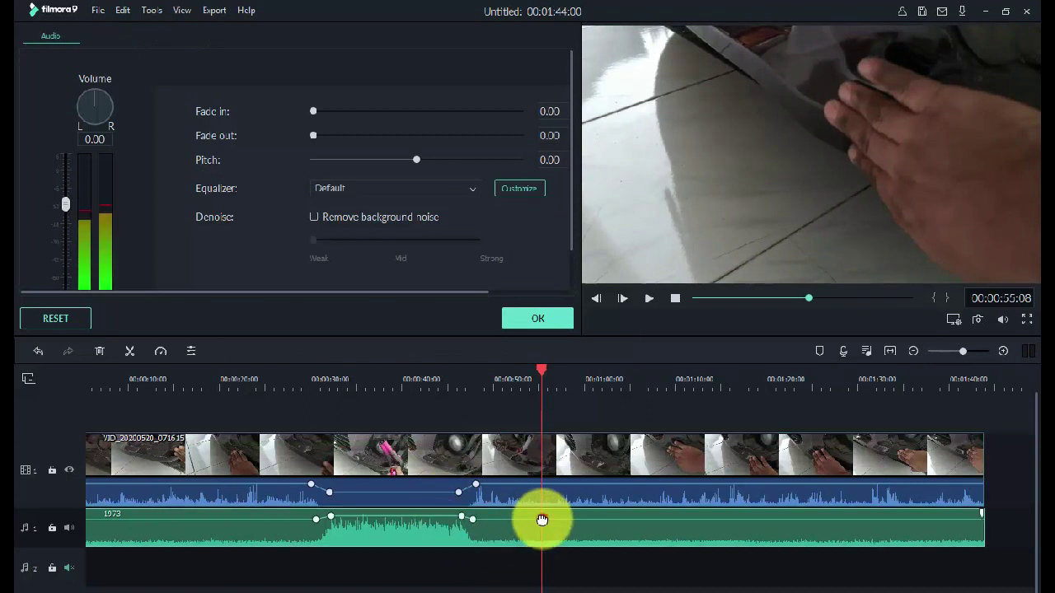
click(550, 493)
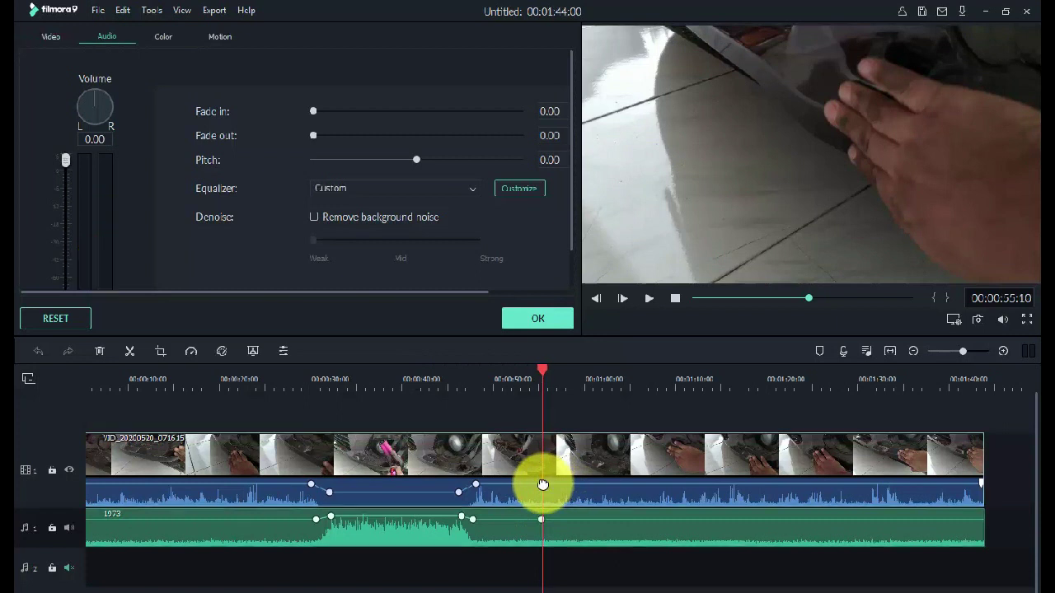
click(560, 493)
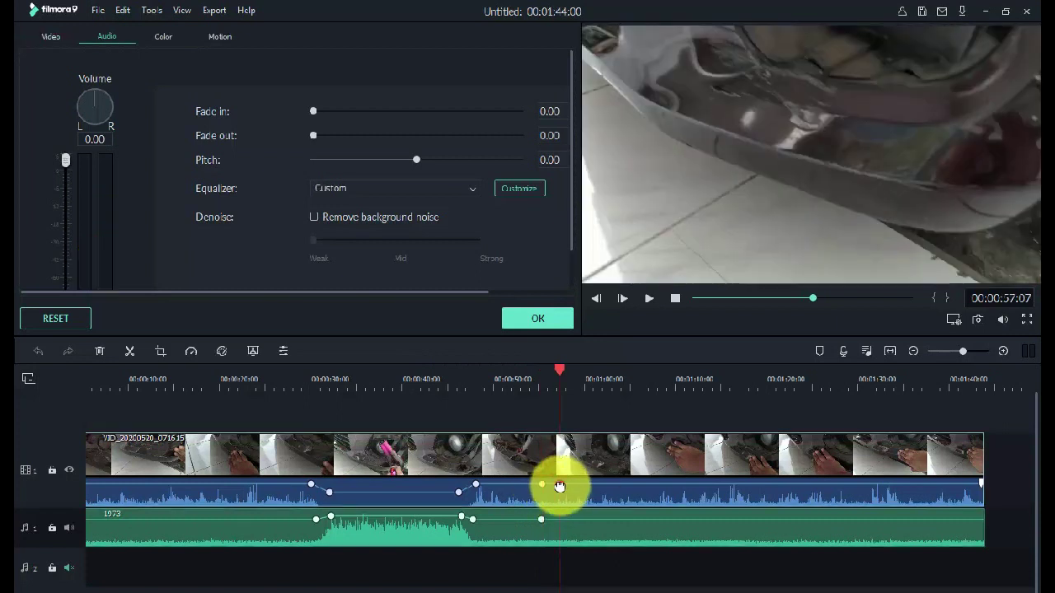
click(557, 519)
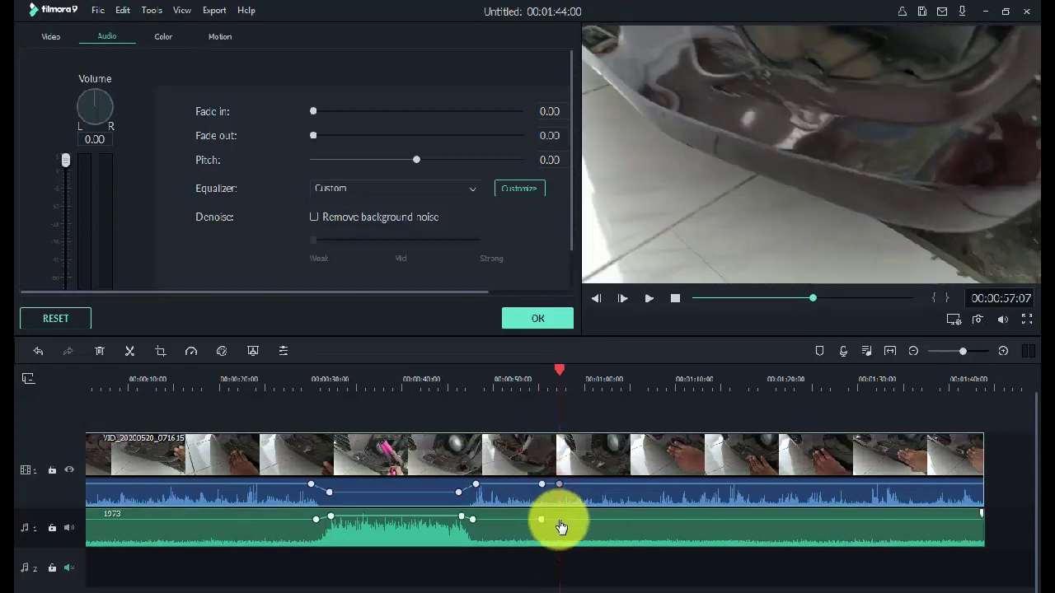
click(557, 519)
Find by listening where the music should drop and add keyframes to both audio clips at 00:01:07:09 and about 00:01:05:06.
click(648, 388)
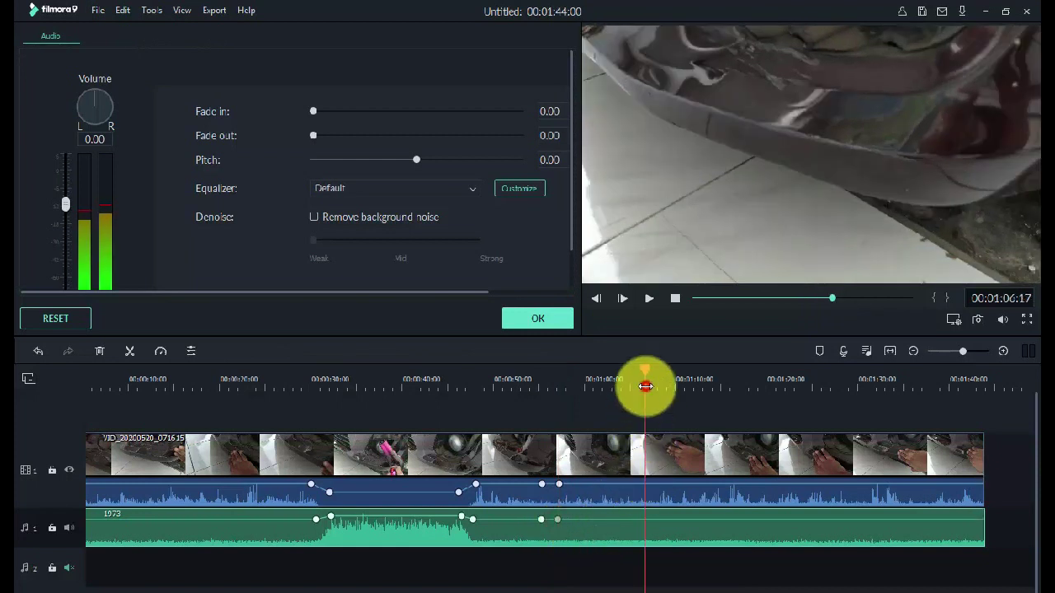
key(space)
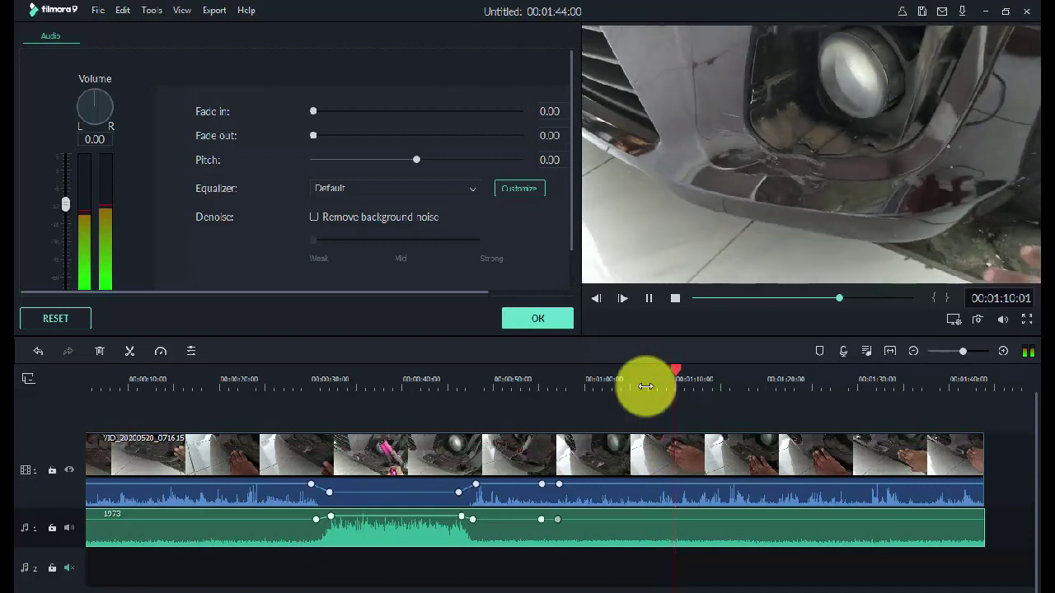
click(651, 389)
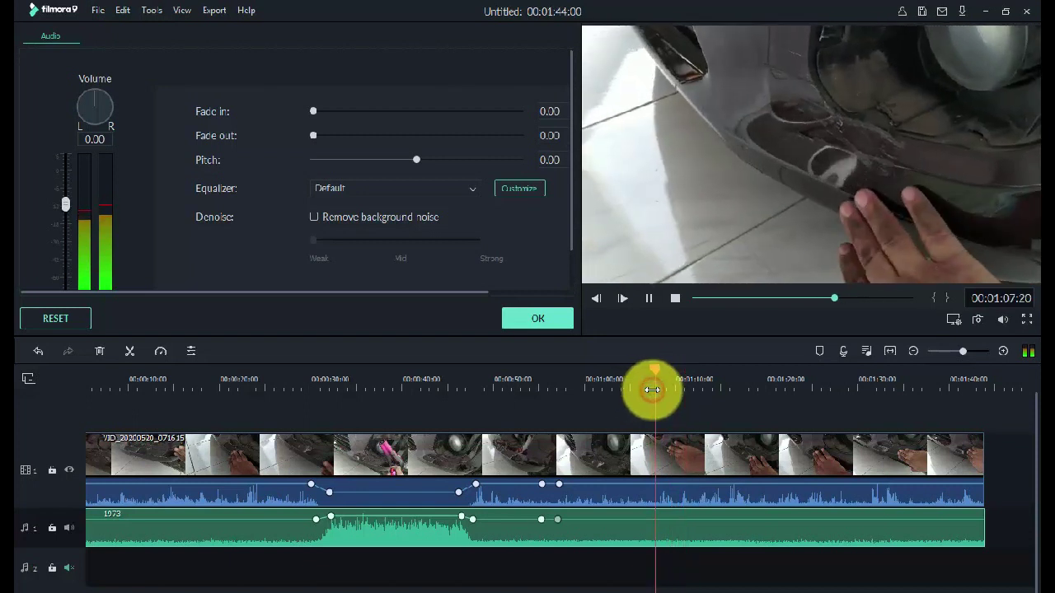
key(space)
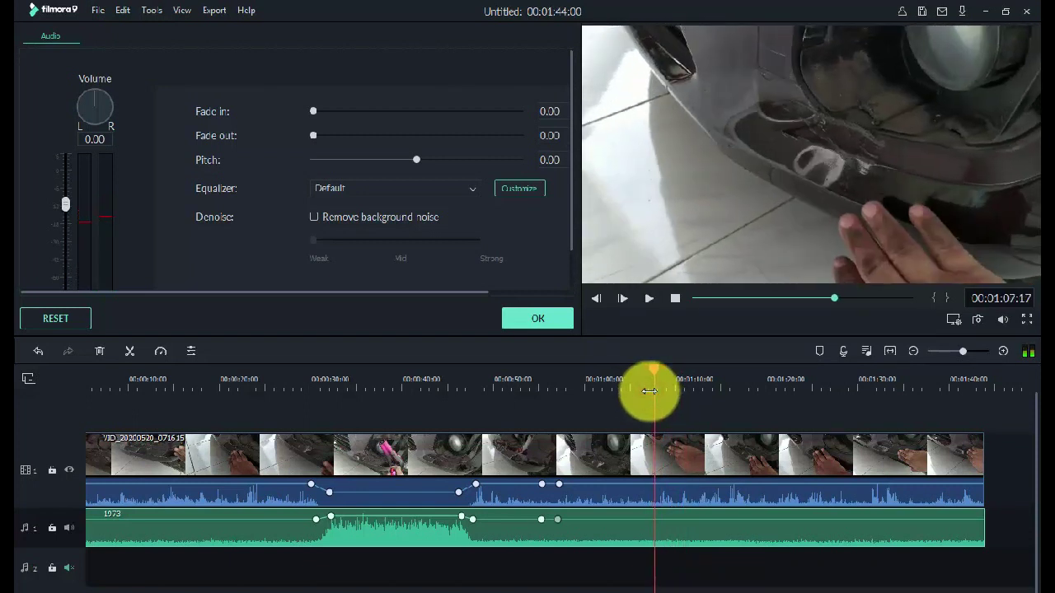
click(642, 389)
key(space)
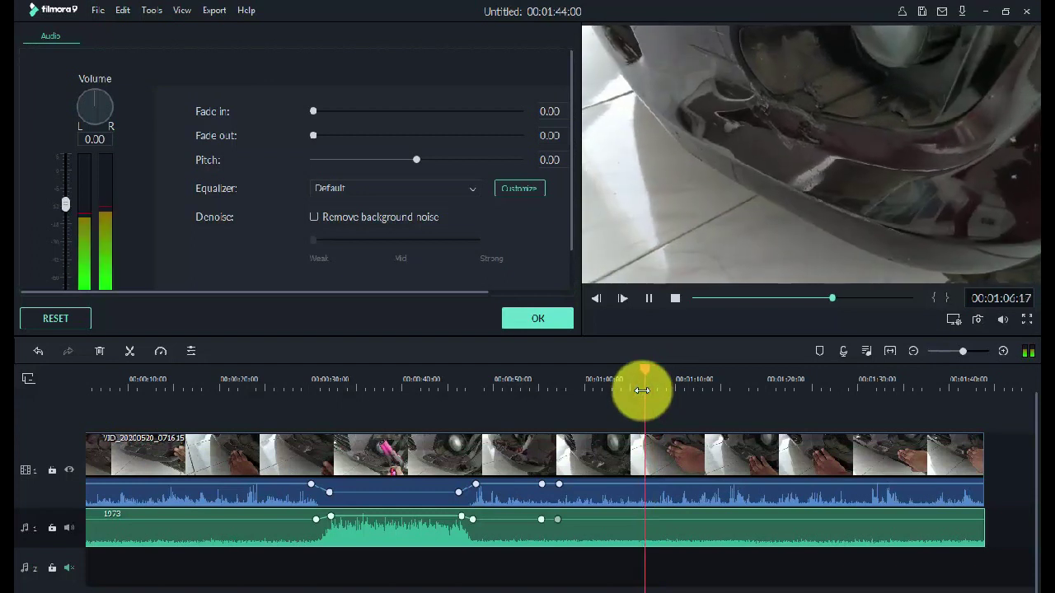
key(space)
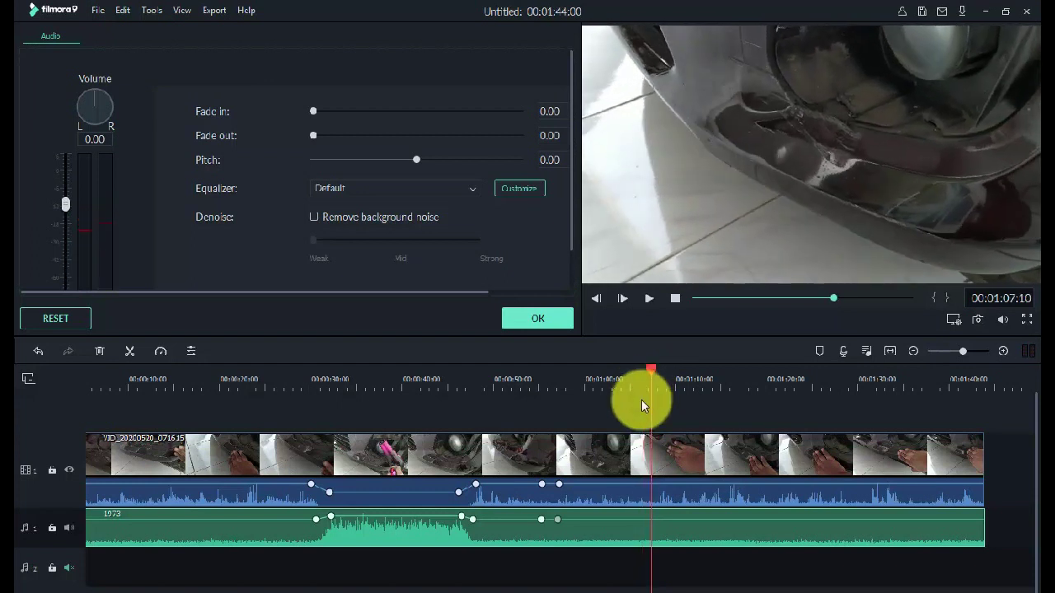
click(652, 519)
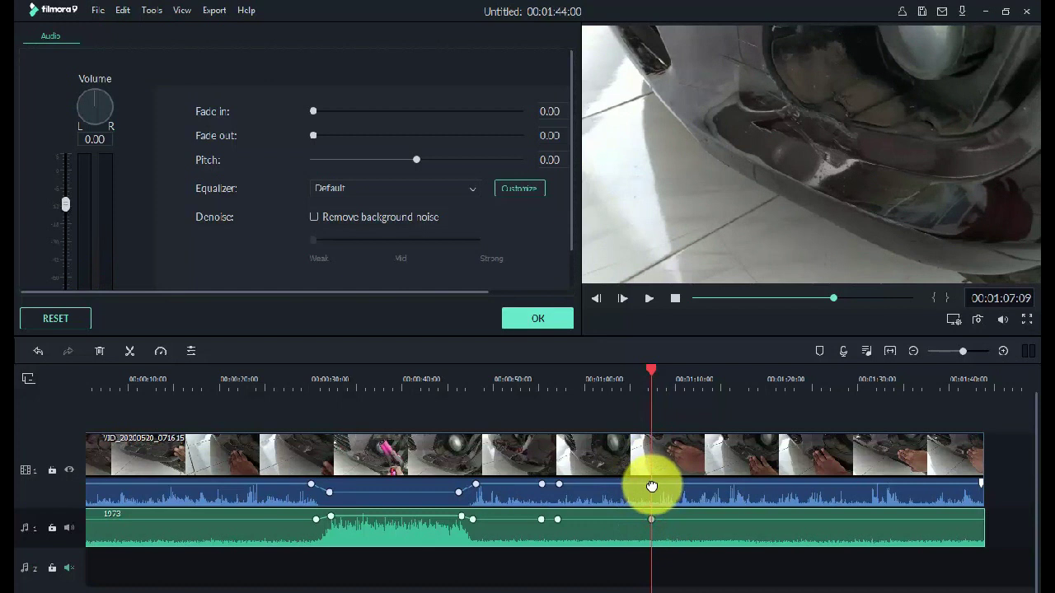
click(652, 486)
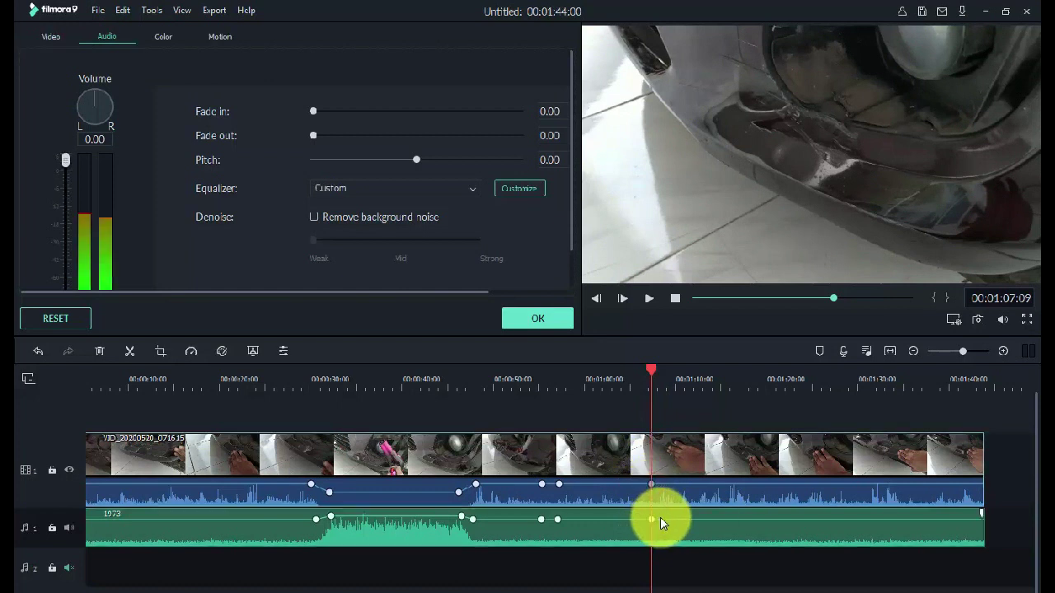
click(634, 524)
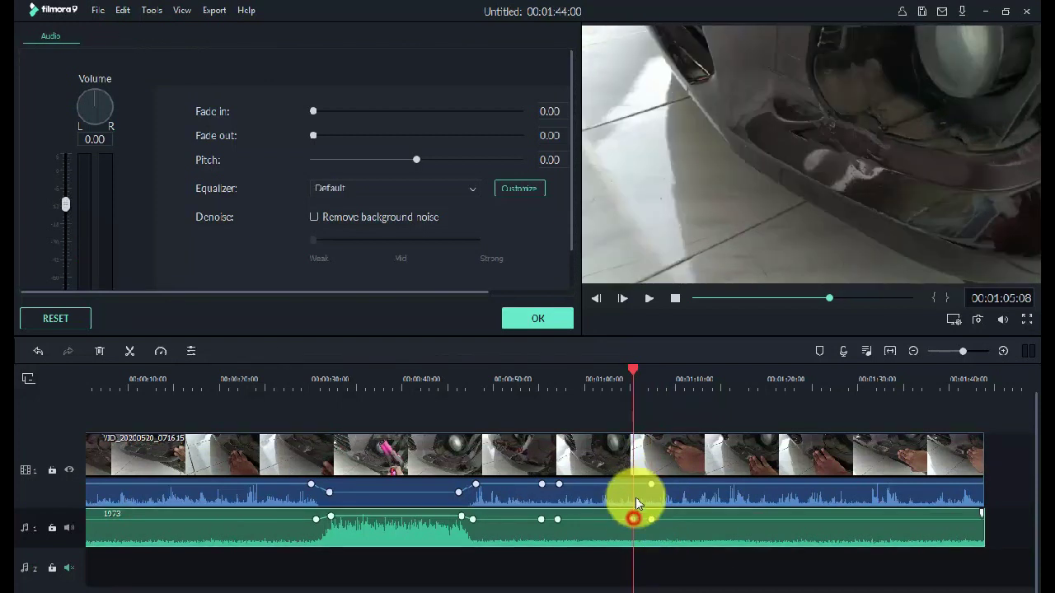
click(632, 487)
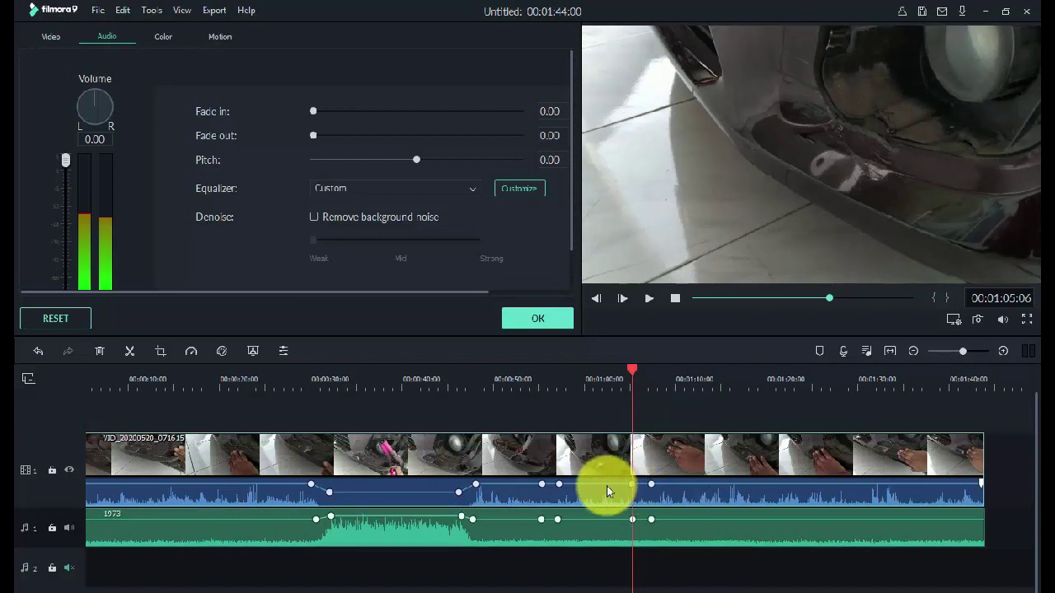
Lower the video's audio between the new inner keyframes and raise the 1973 music over the same stretch.
drag(597, 486, 595, 492)
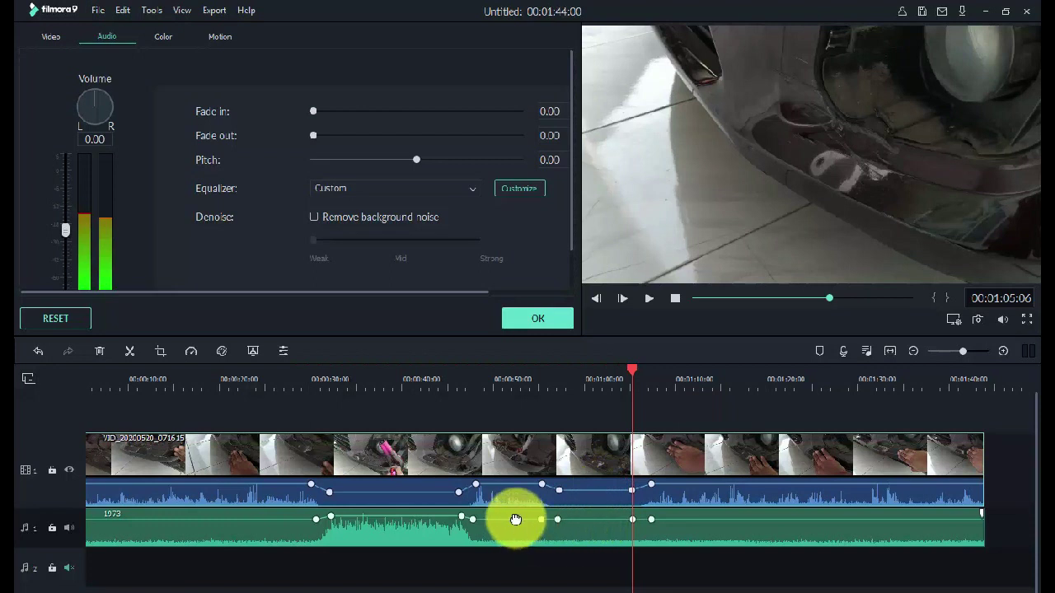
click(591, 520)
drag(591, 520, 591, 517)
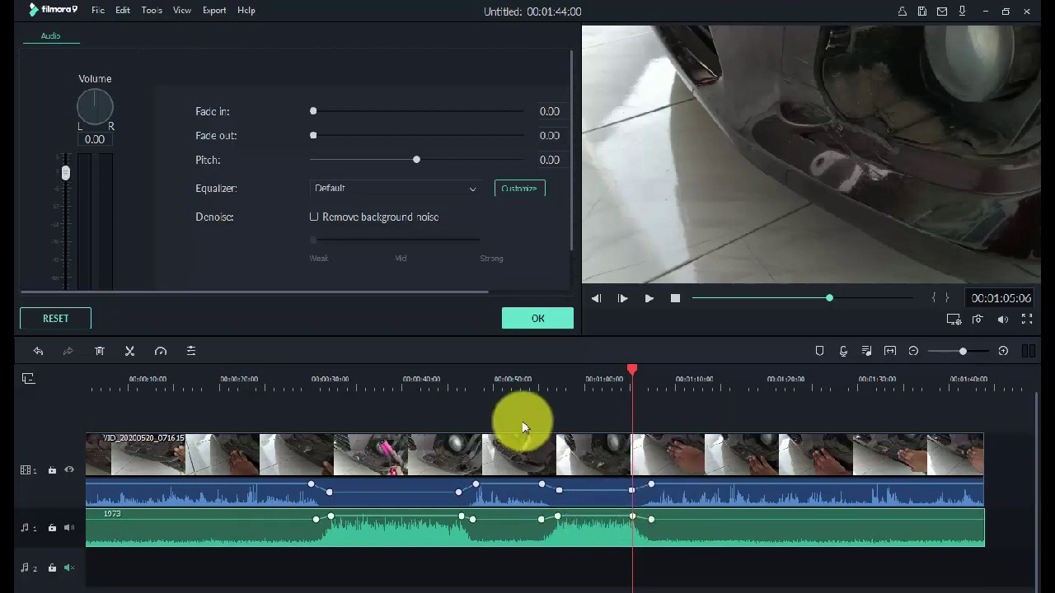
Play back the mix from just before the 00:00:30:00 mark to check both keyframed music sections.
click(416, 385)
click(305, 383)
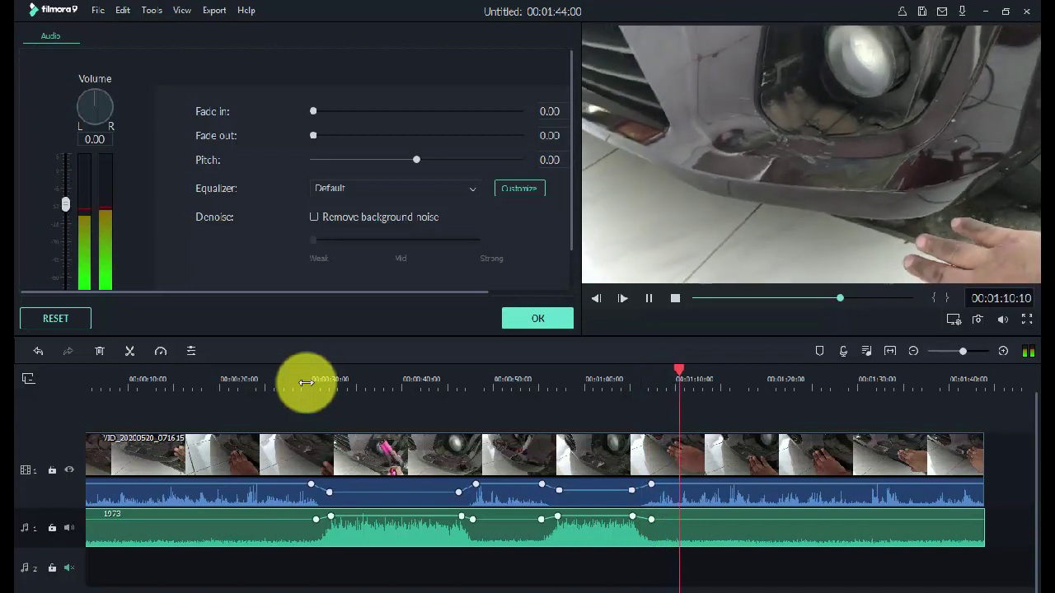
key(space)
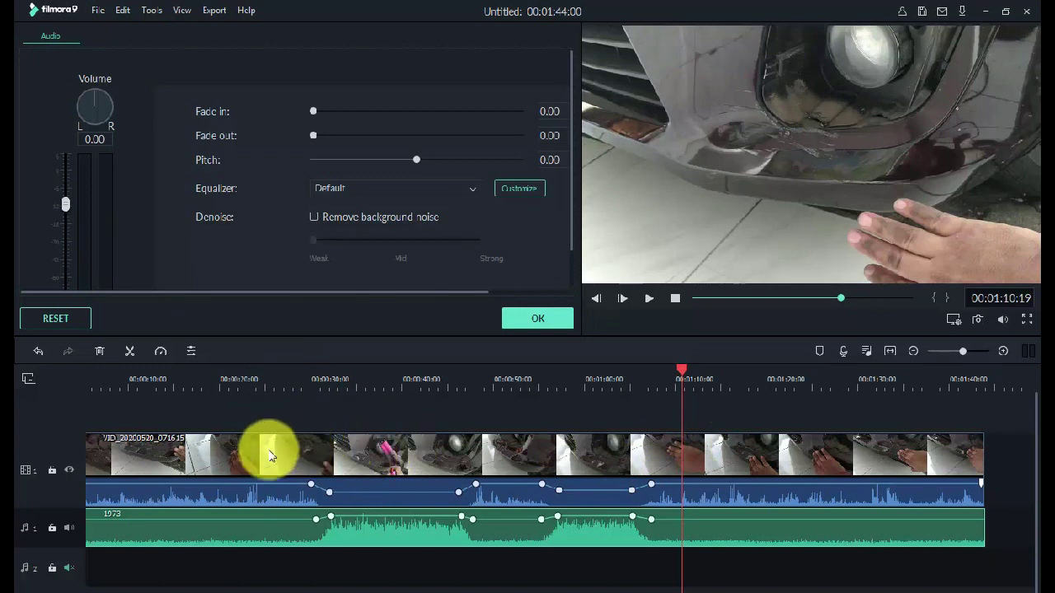
View the equalizer presets available for the video clip's audio, leaving the preset on Custom.
click(268, 448)
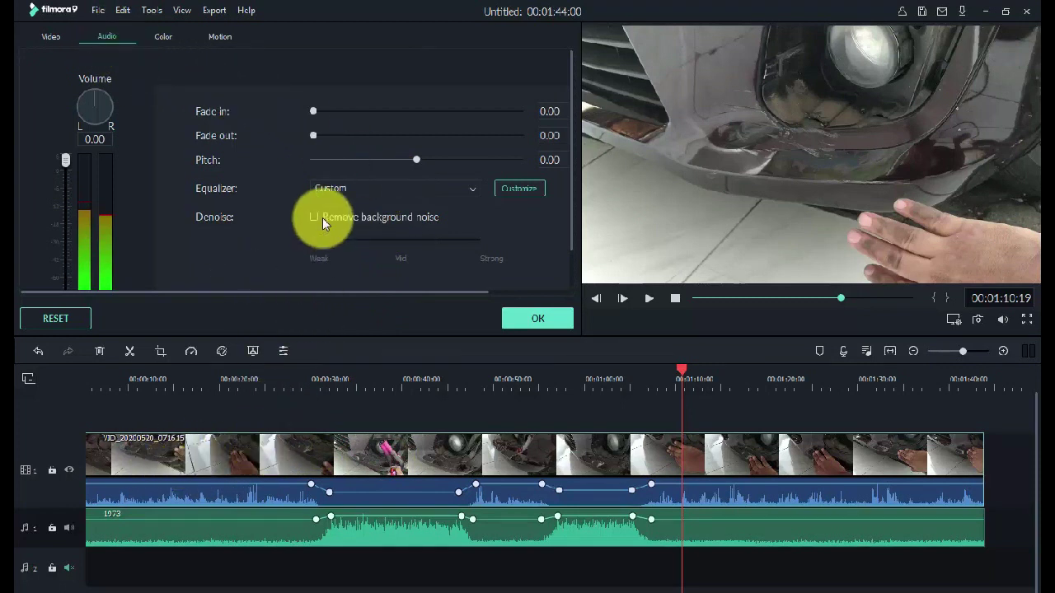
click(343, 188)
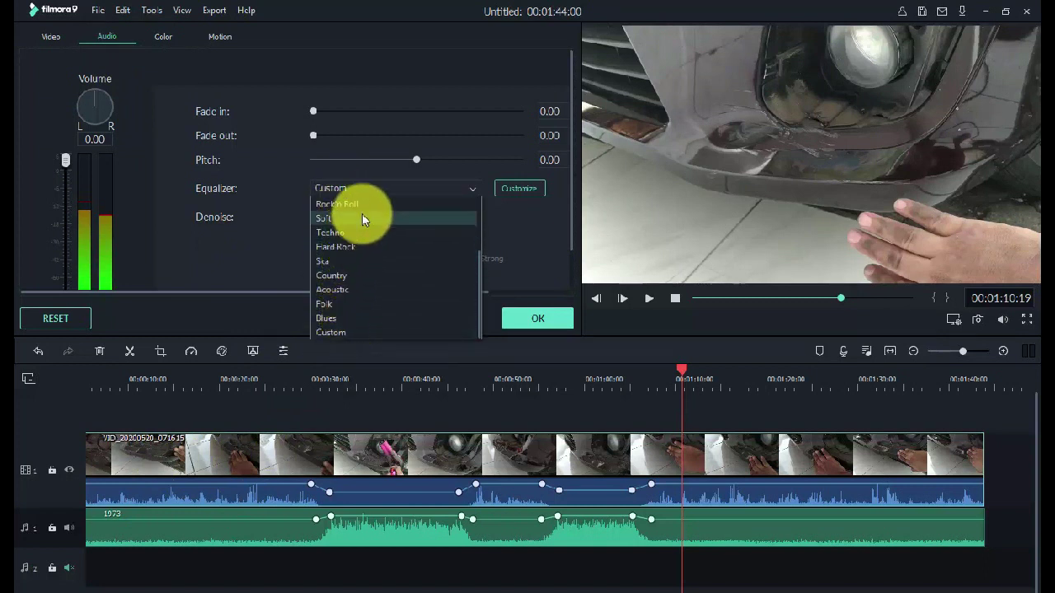
click(244, 259)
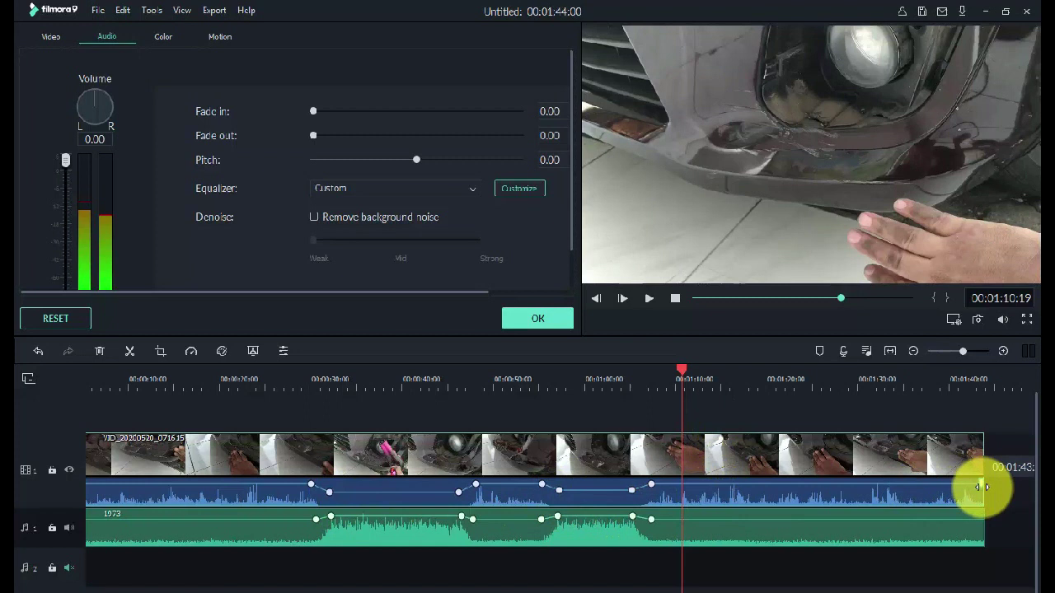
Fade out the video's audio over 1.72 seconds and the 1973 music over 1.56 seconds, and play back the ending.
drag(982, 487, 972, 506)
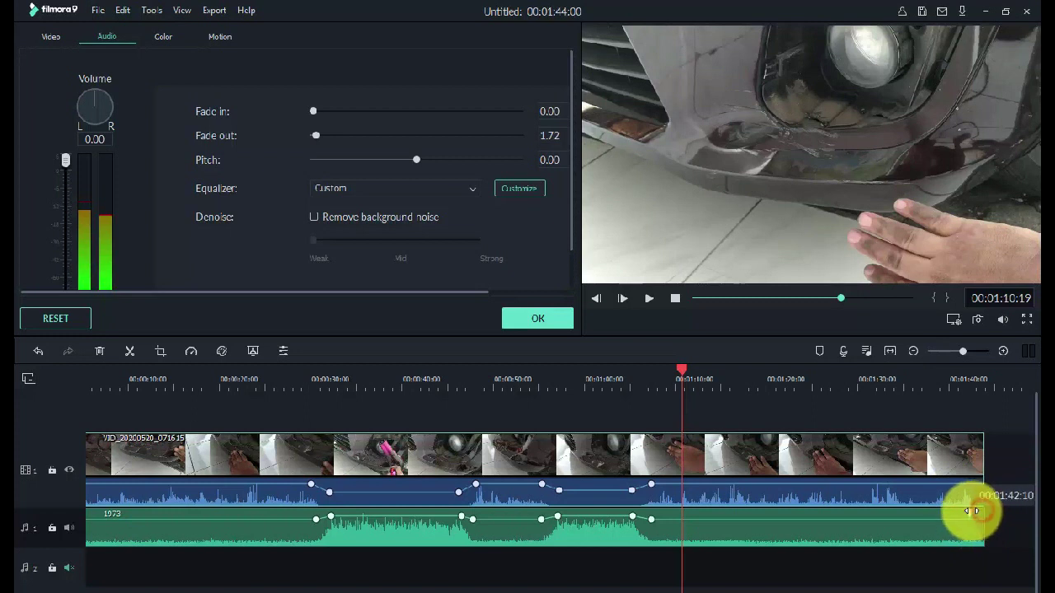
click(923, 379)
key(space)
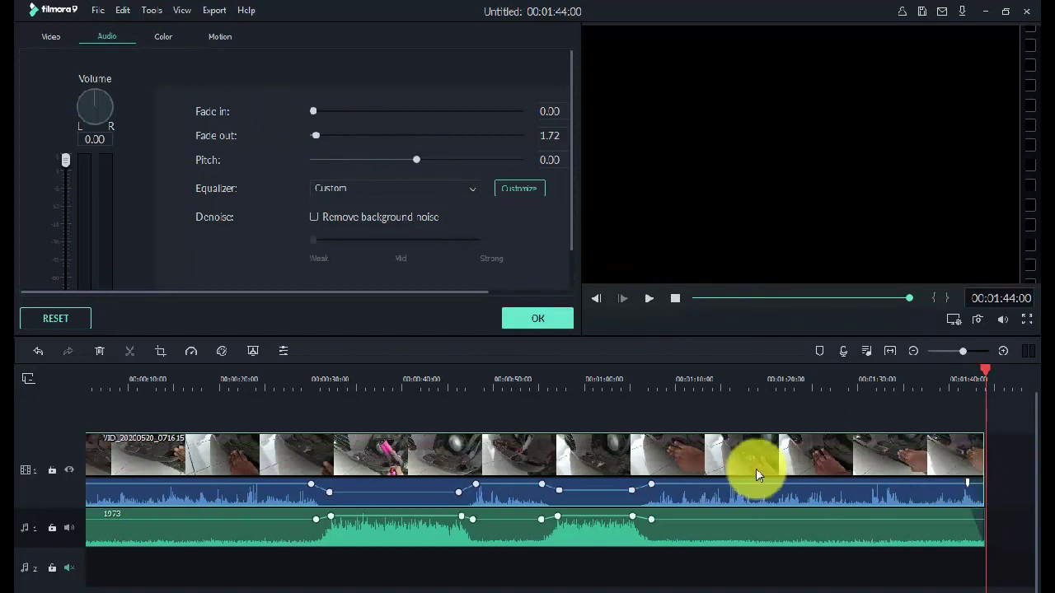
click(814, 543)
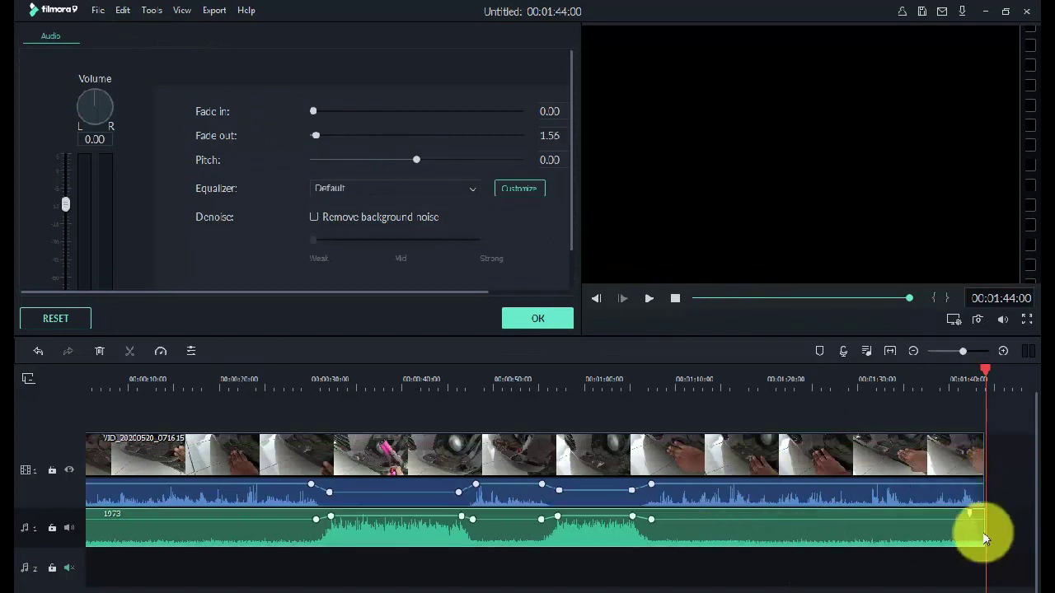
click(907, 467)
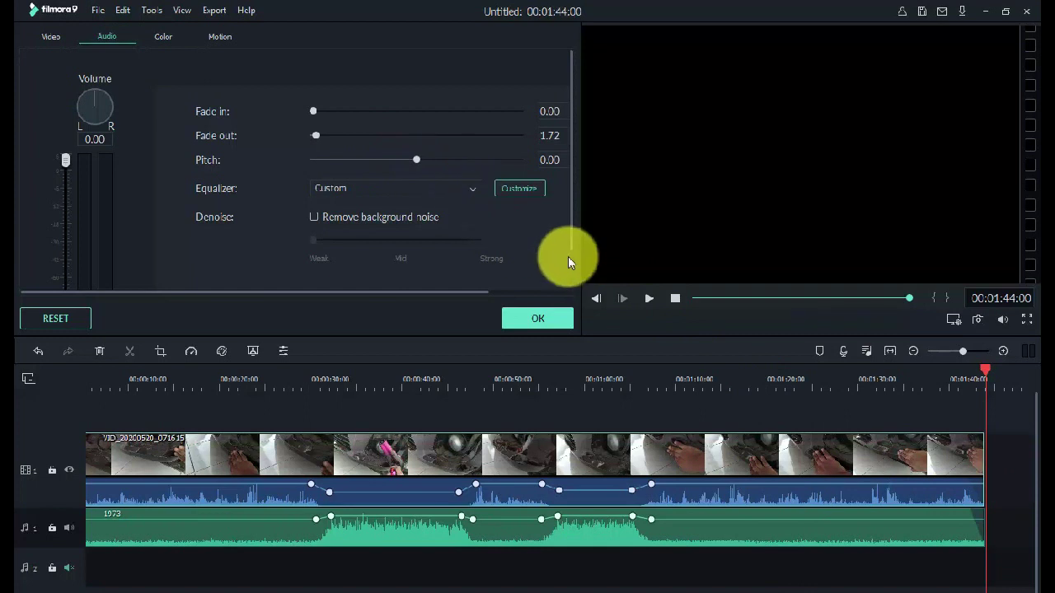
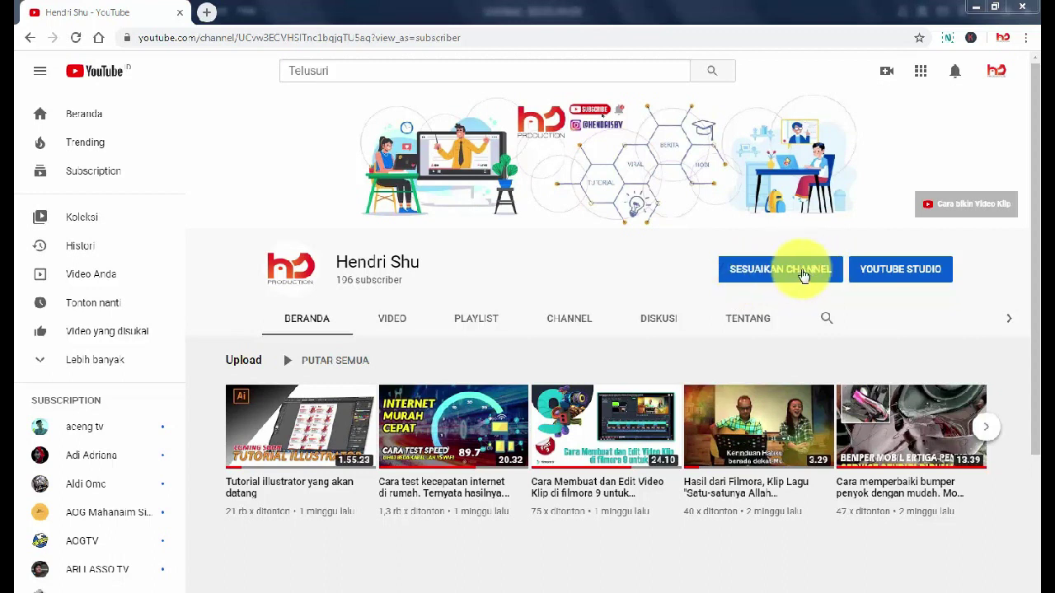
Switch to YouTube in the browser, open YouTube Studio's Koleksi Audio and look at its Efek suara section.
click(765, 274)
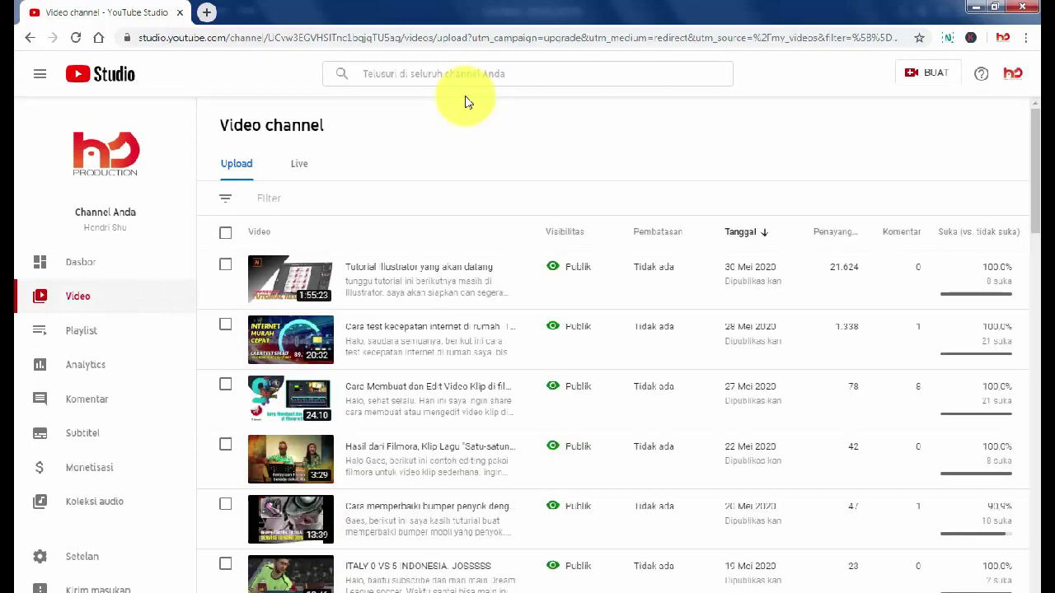
click(92, 508)
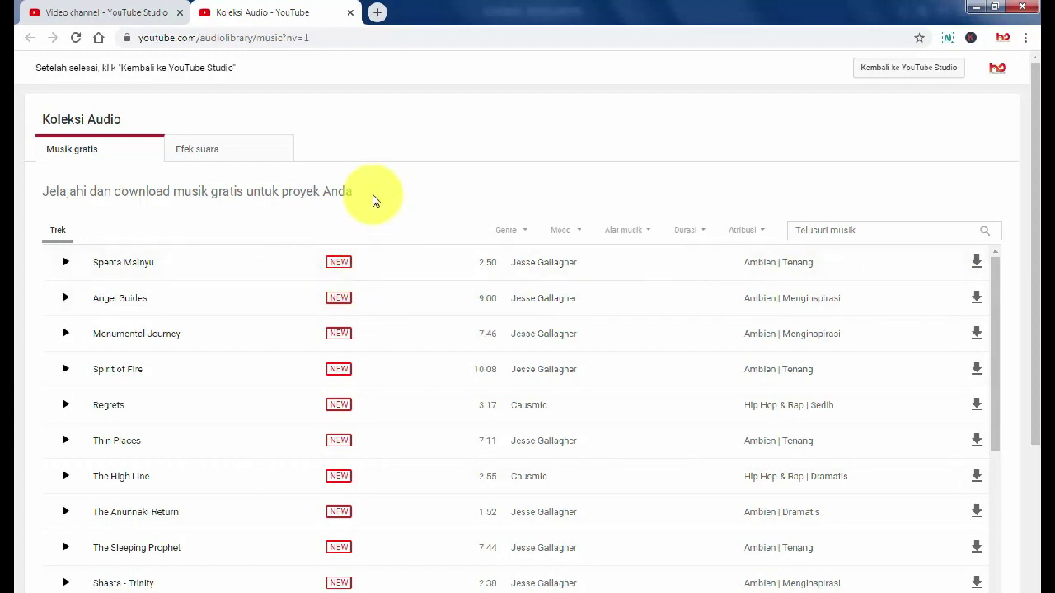
click(227, 151)
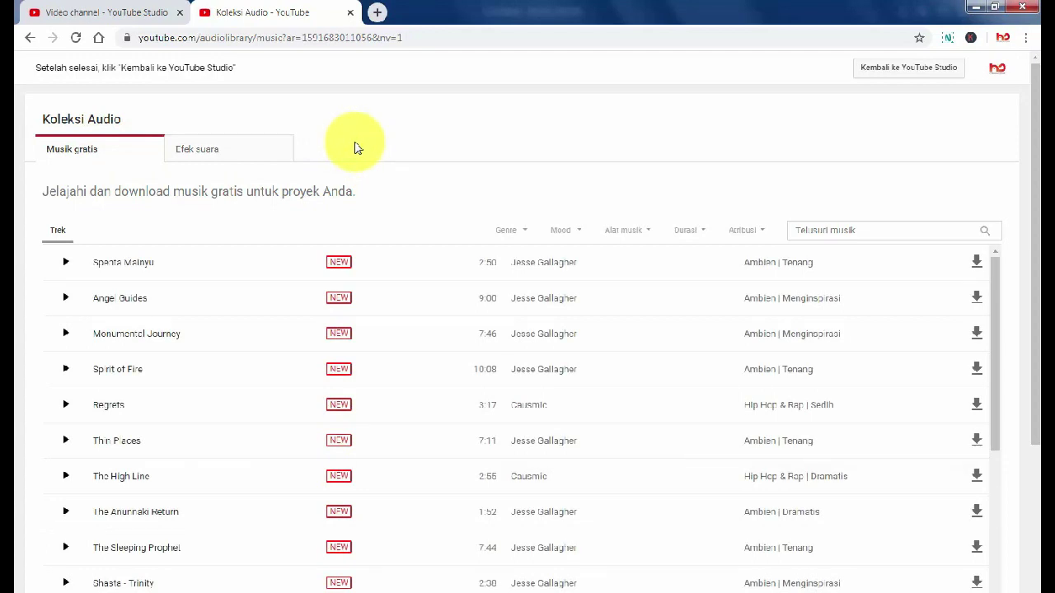
Preview the free track Spenta Mainyu and filter the music list by the genre Hip Hop & Rap.
click(63, 263)
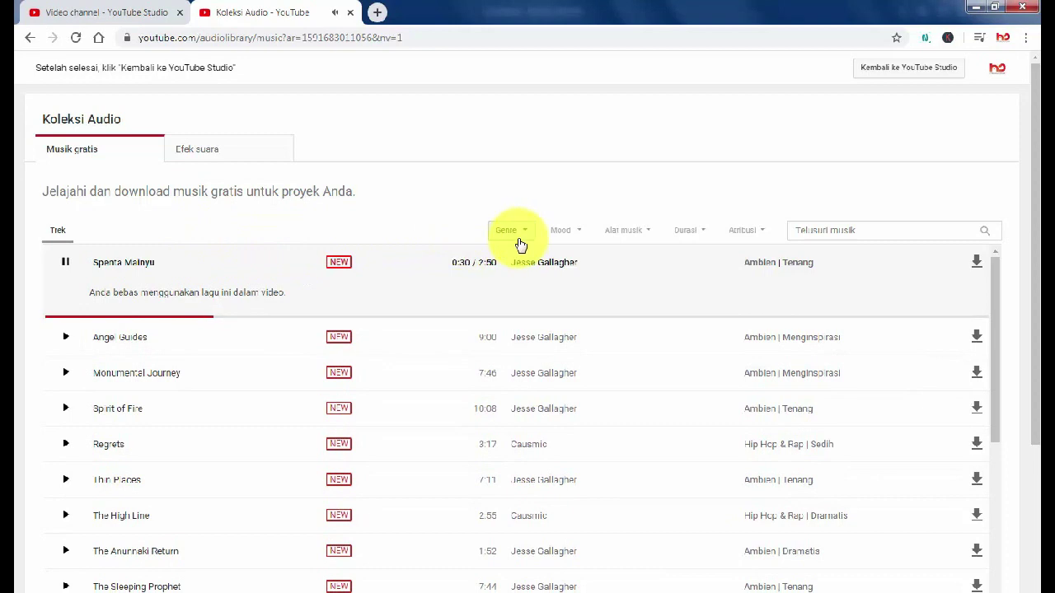
click(65, 262)
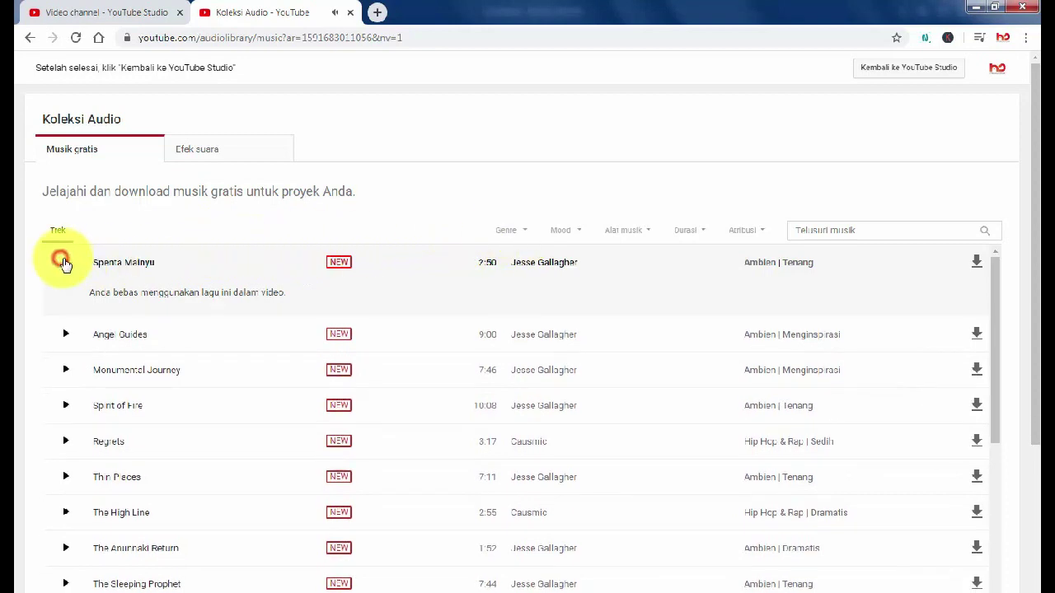
click(509, 232)
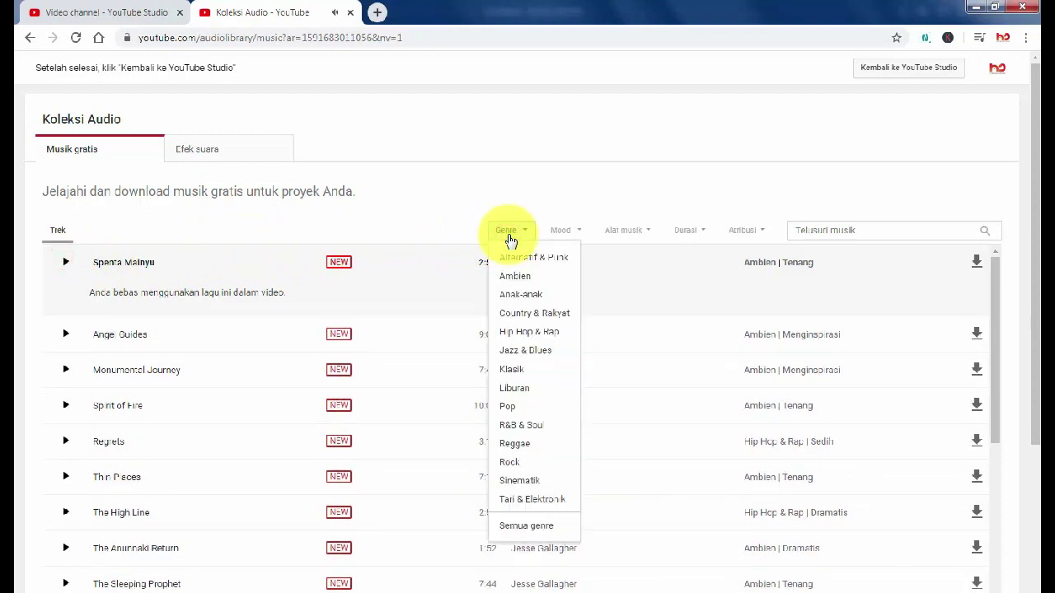
click(527, 332)
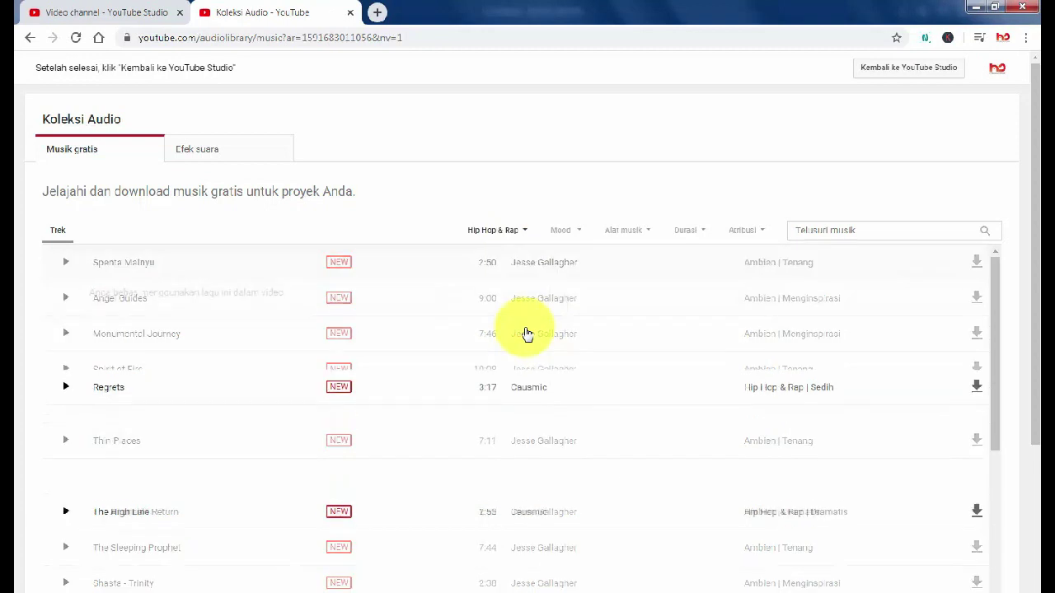
Narrow the free music list by the mood Bahagia and the instrument Organ.
click(576, 232)
click(571, 261)
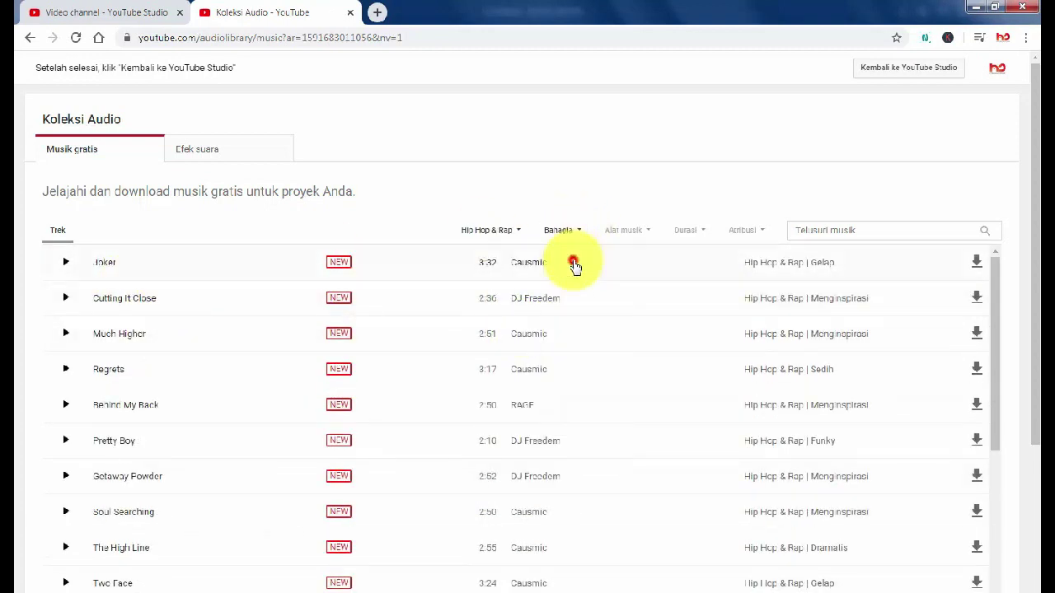
click(626, 235)
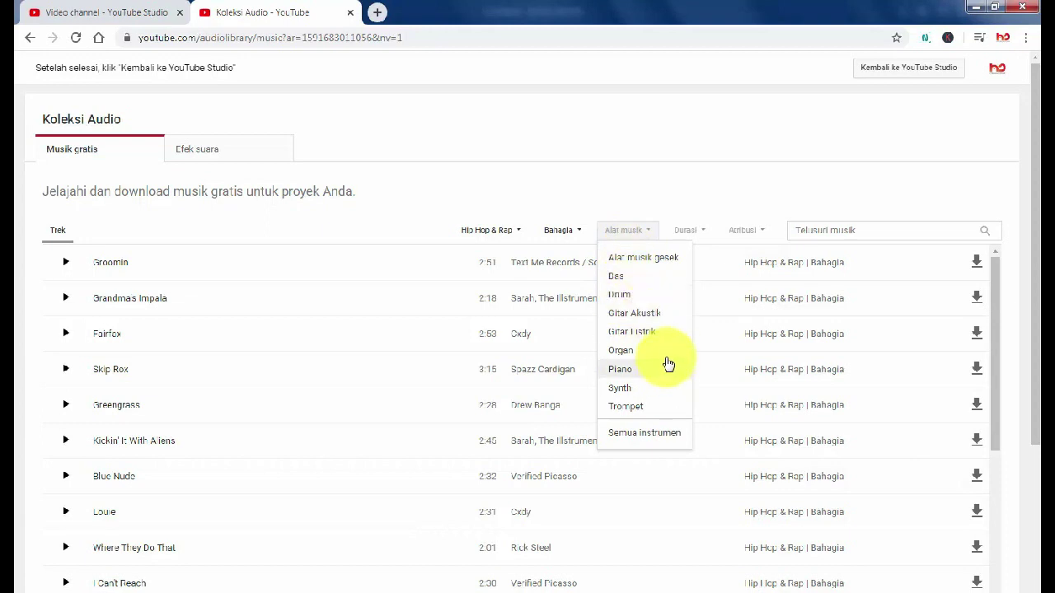
click(629, 351)
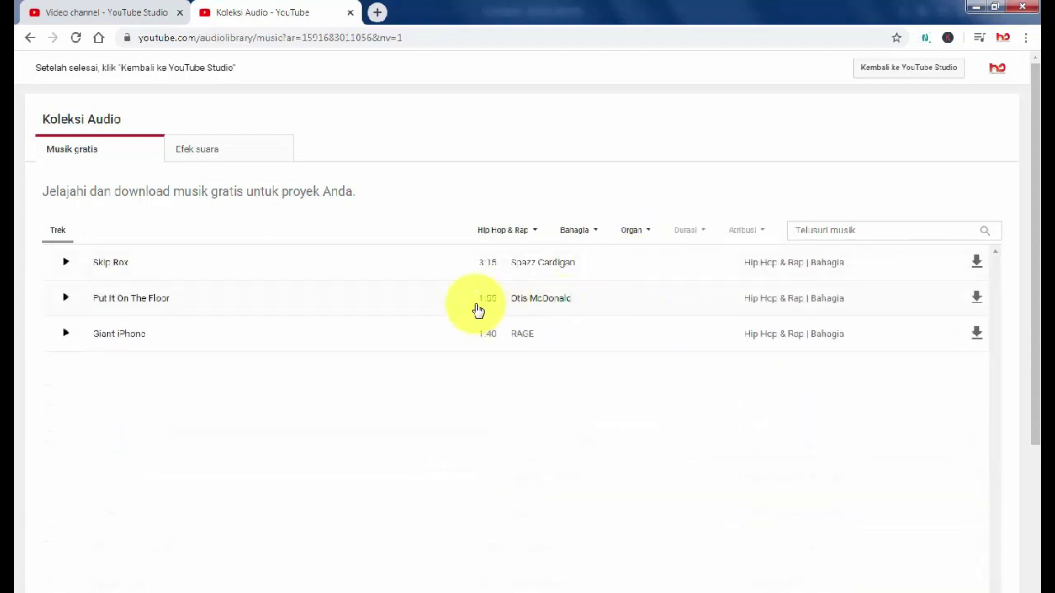
Try the duration filter > 5:00, change it to 3:00 - 3:30, and preview the track Skip Rox.
click(702, 232)
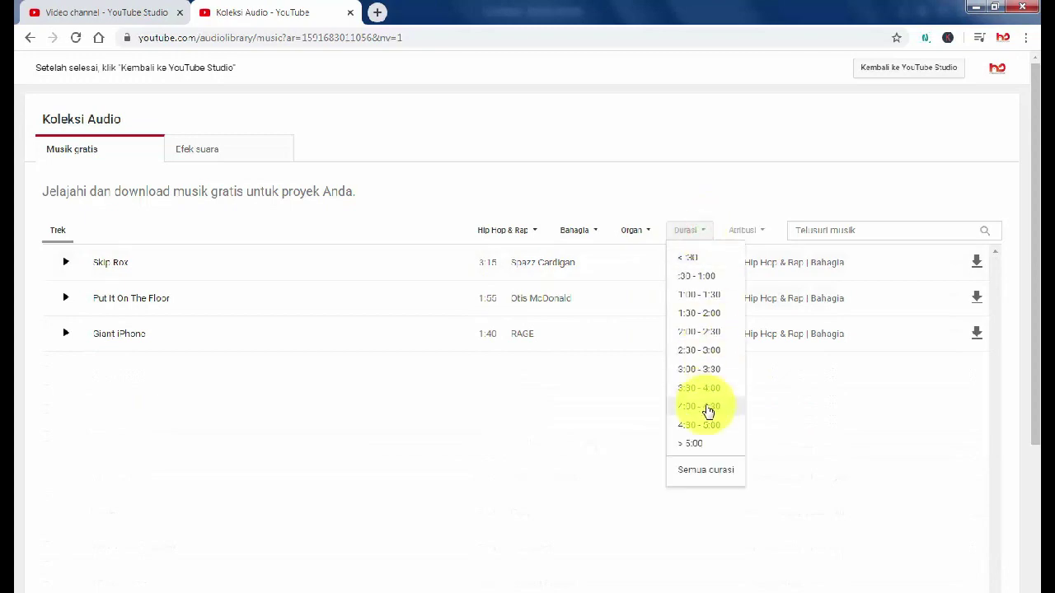
click(689, 441)
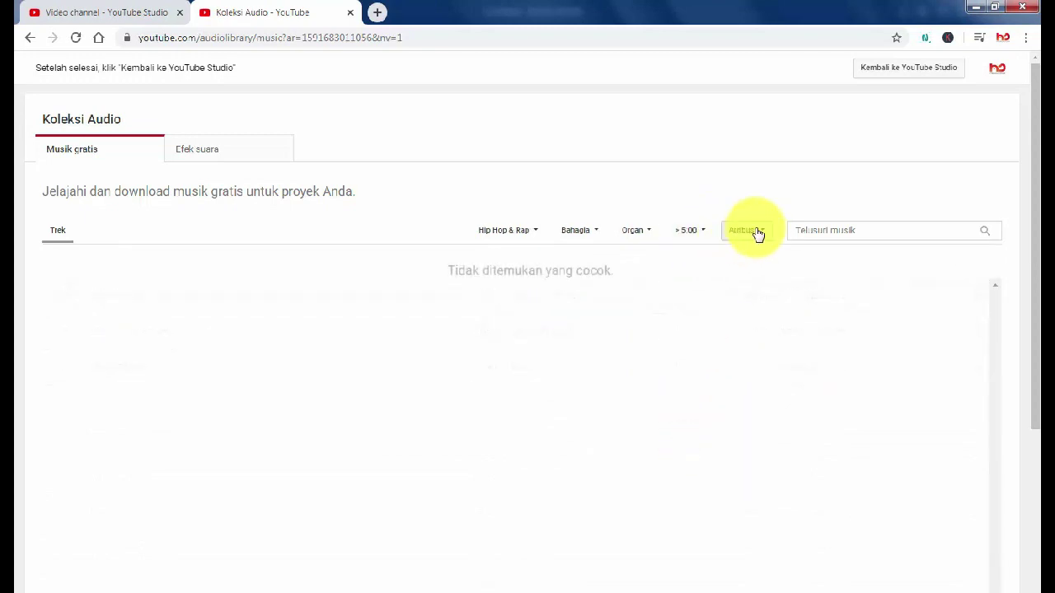
click(700, 230)
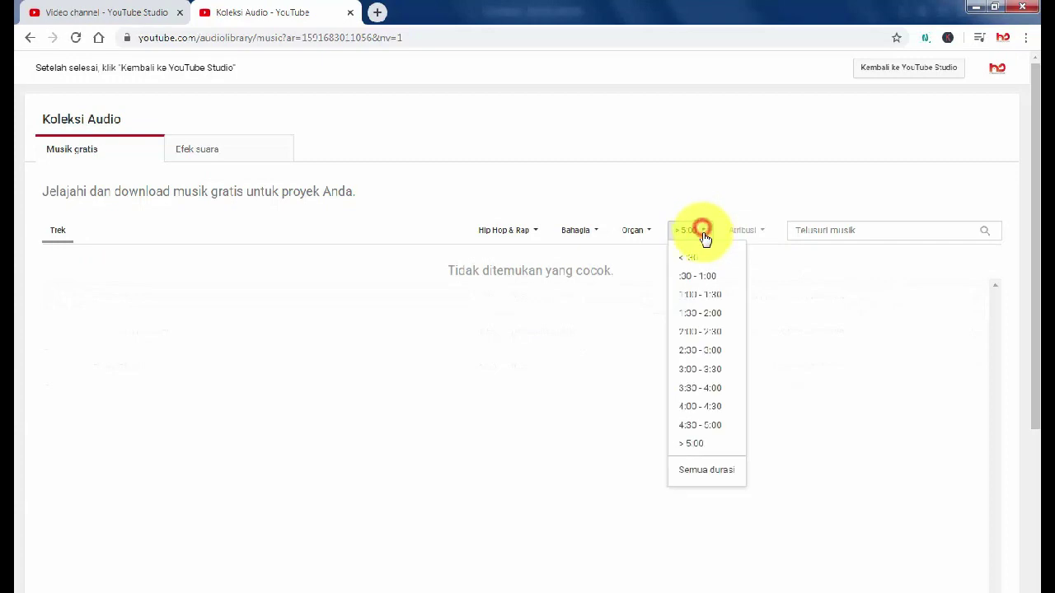
click(706, 377)
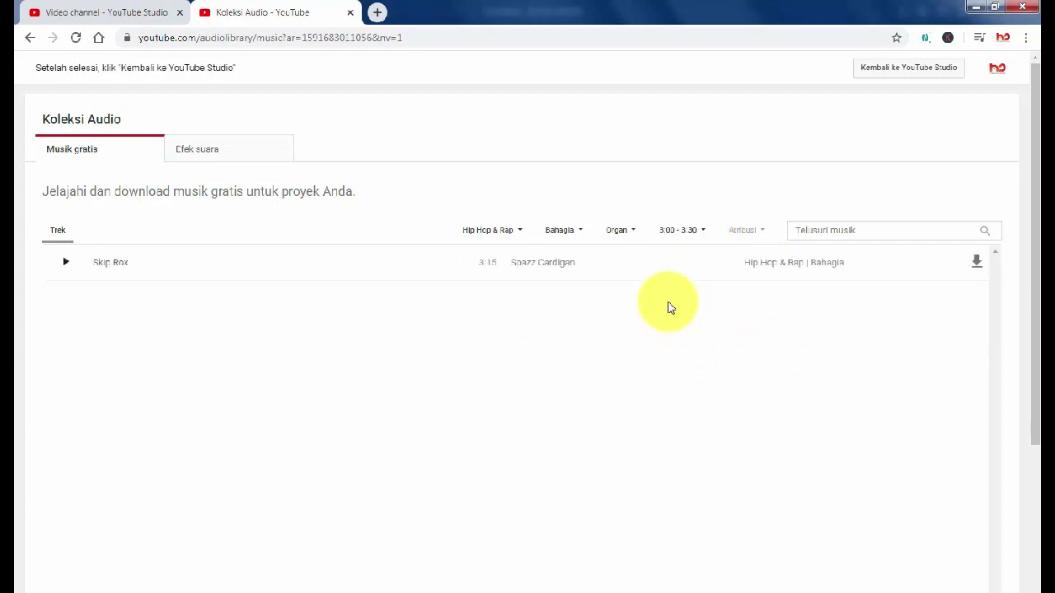
click(66, 262)
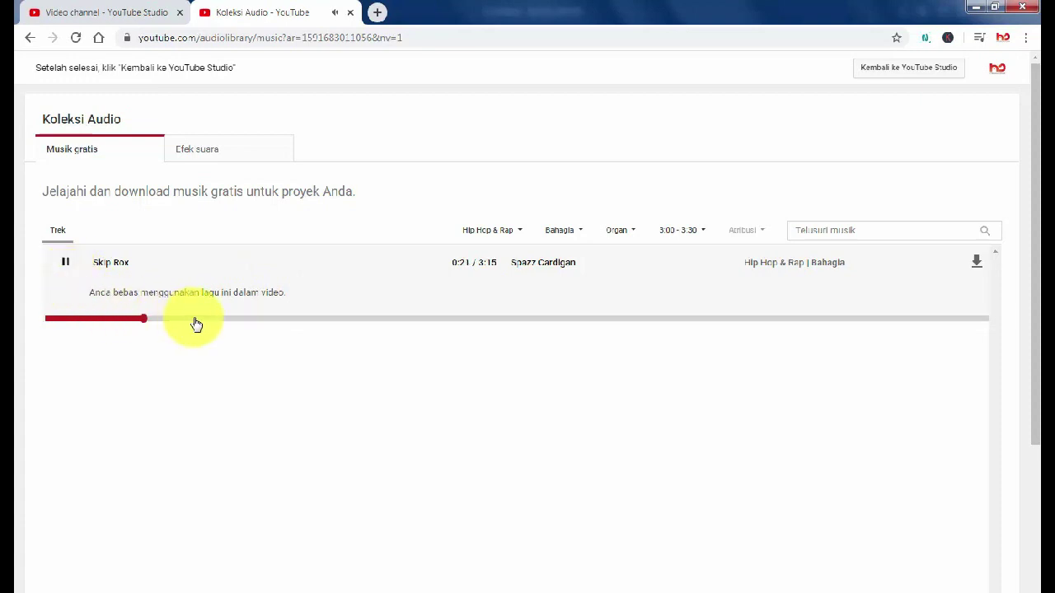
click(64, 264)
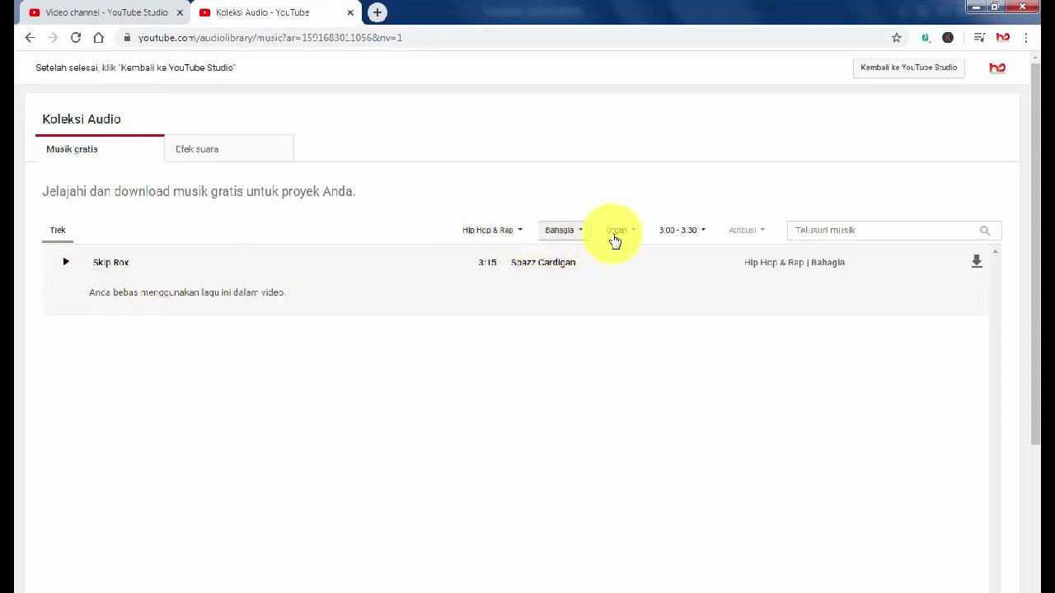
Try the duration filter 1:00 - 1:30 with the mood Bahagia, and reset the duration to Semua durasi.
click(680, 231)
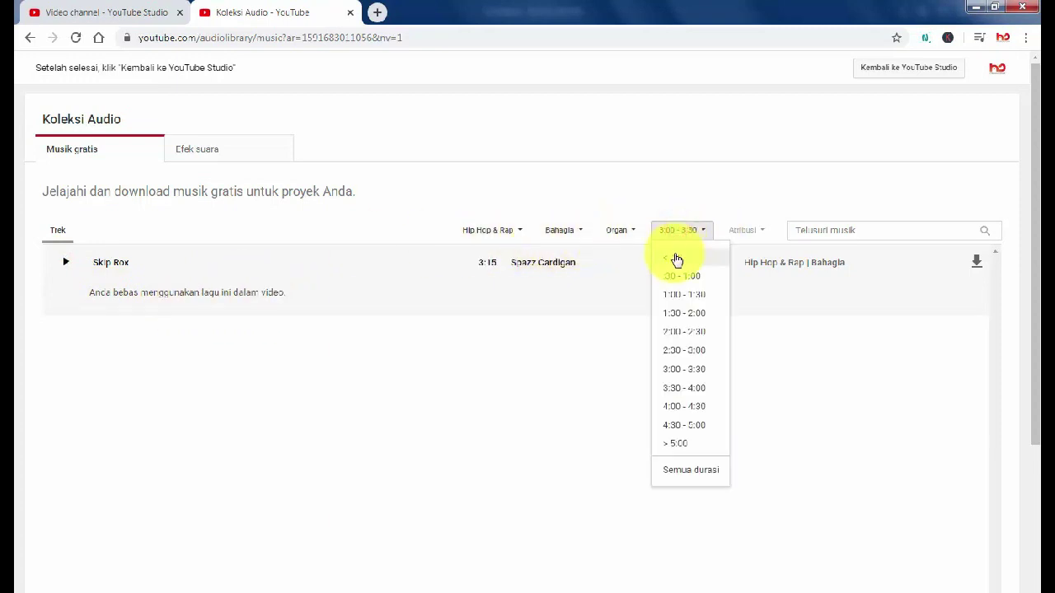
click(697, 302)
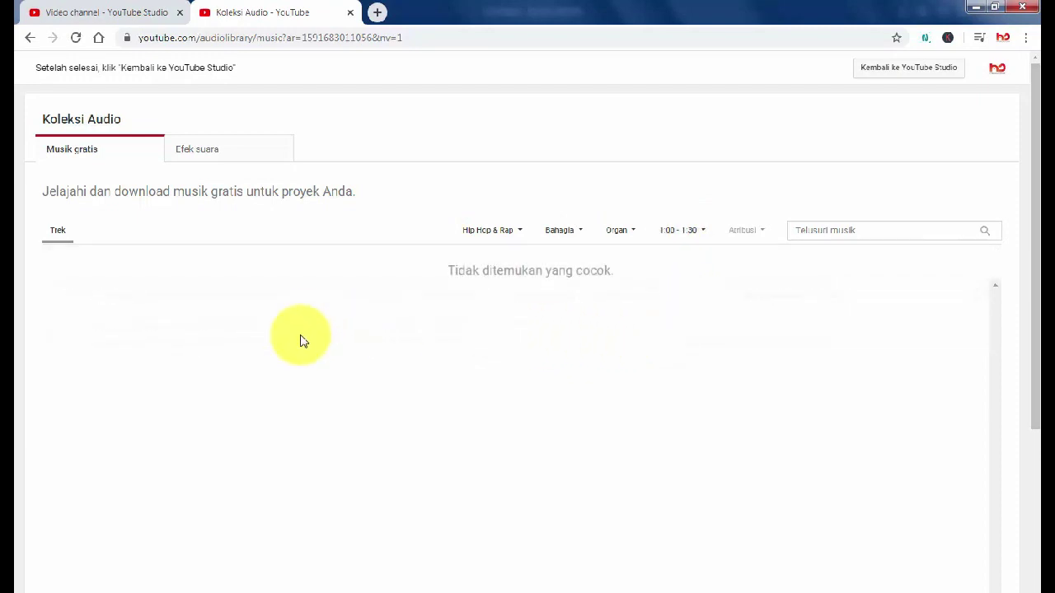
click(567, 236)
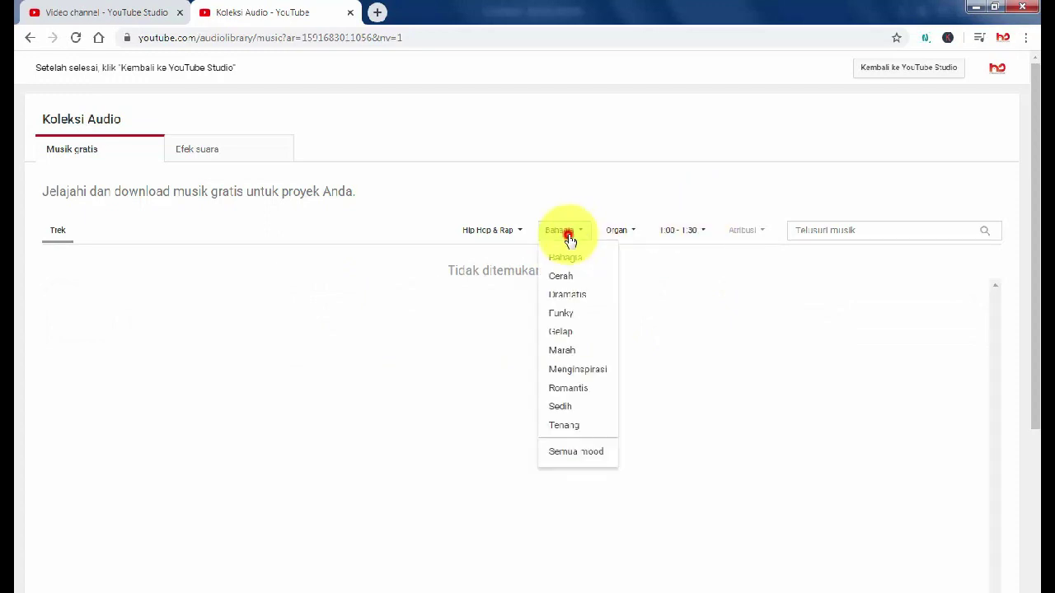
click(565, 261)
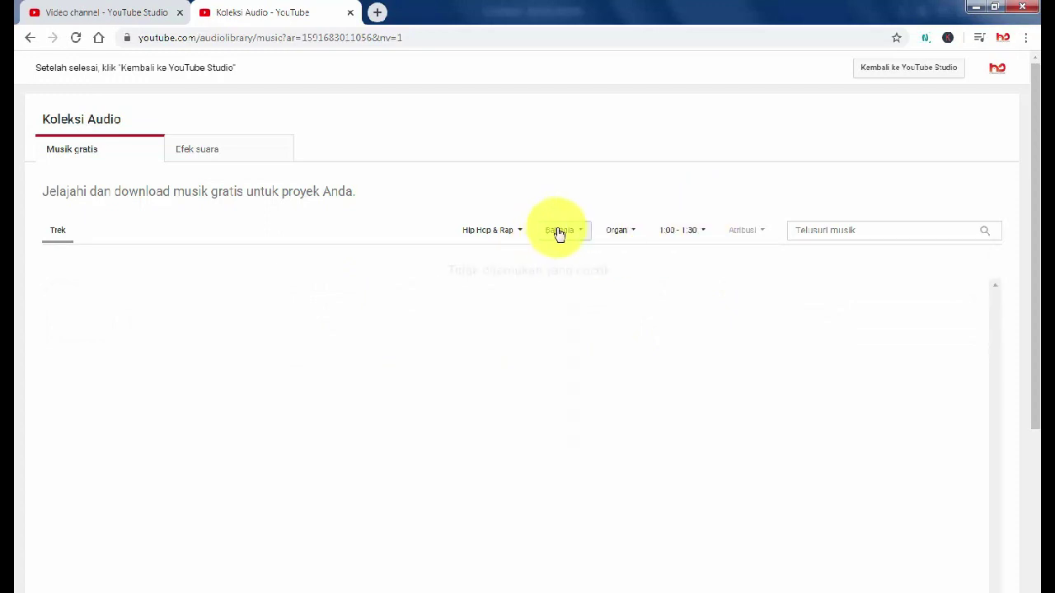
click(691, 234)
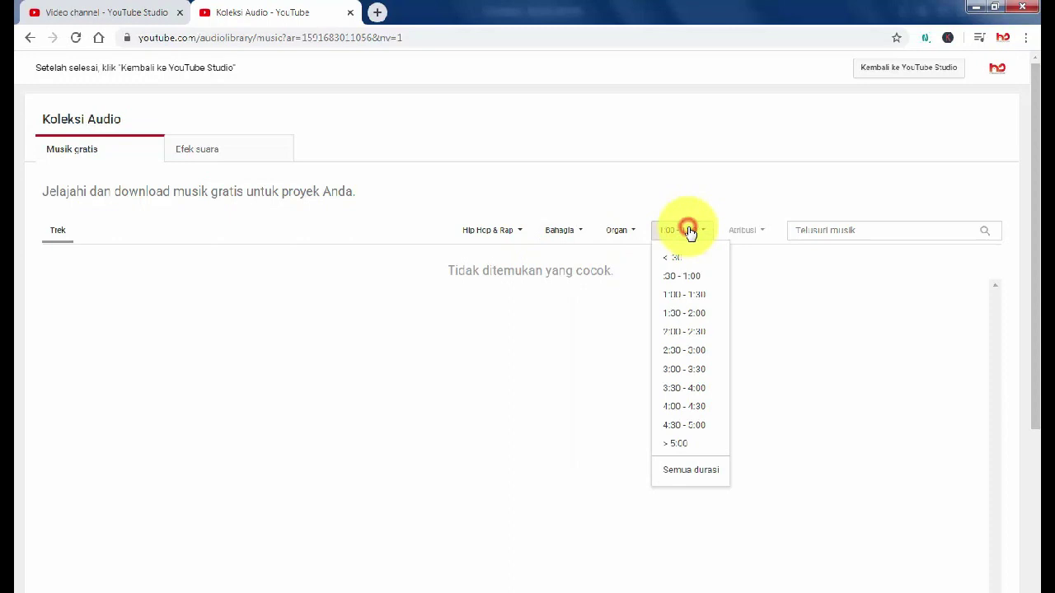
click(684, 468)
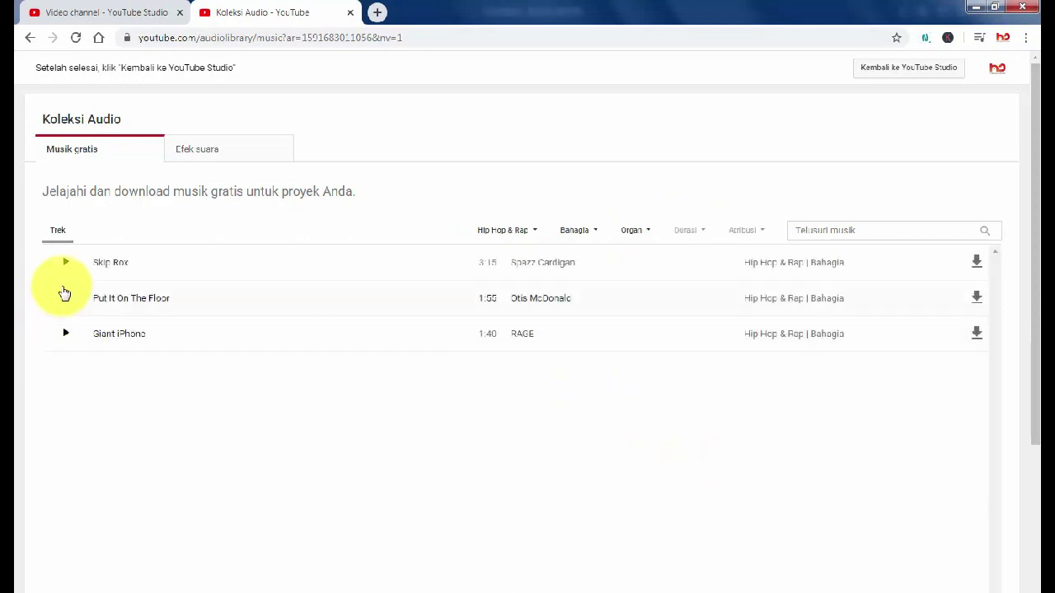
Preview Skip Rox briefly and view the usage terms of Put It On The Floor and Giant iPhone.
click(66, 262)
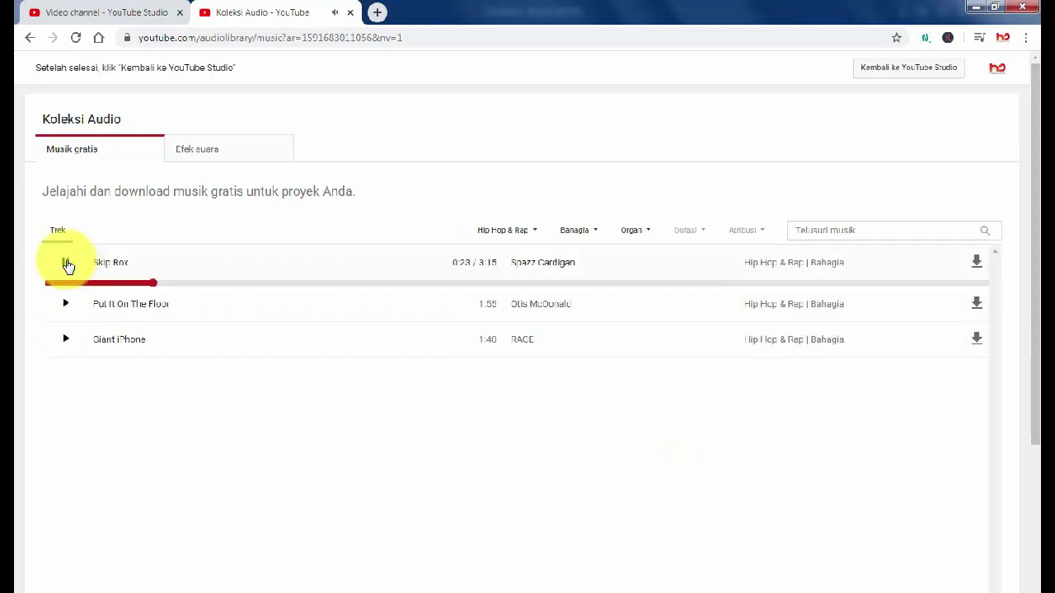
click(67, 263)
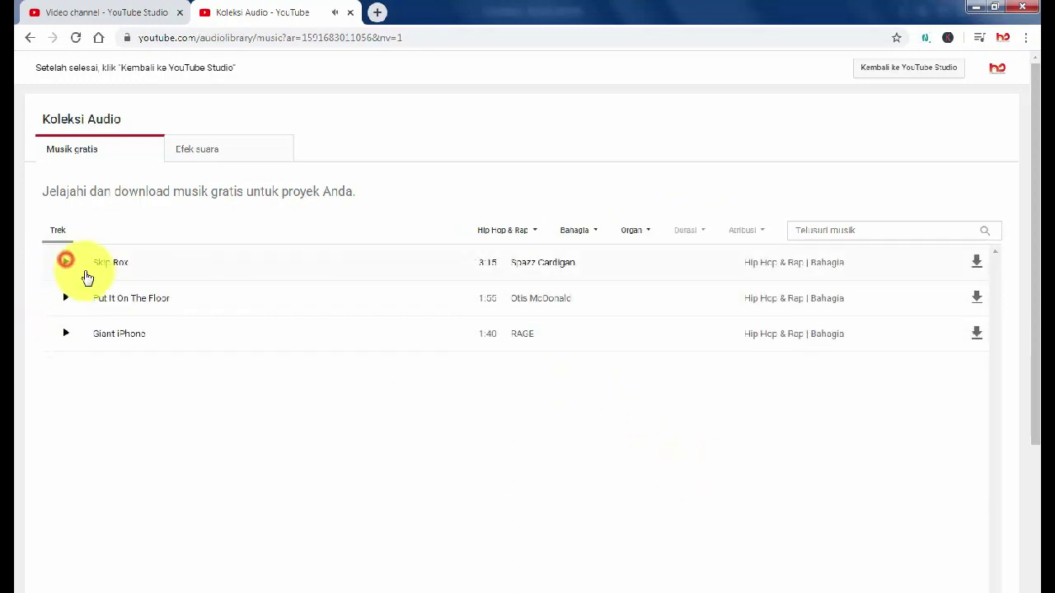
click(125, 305)
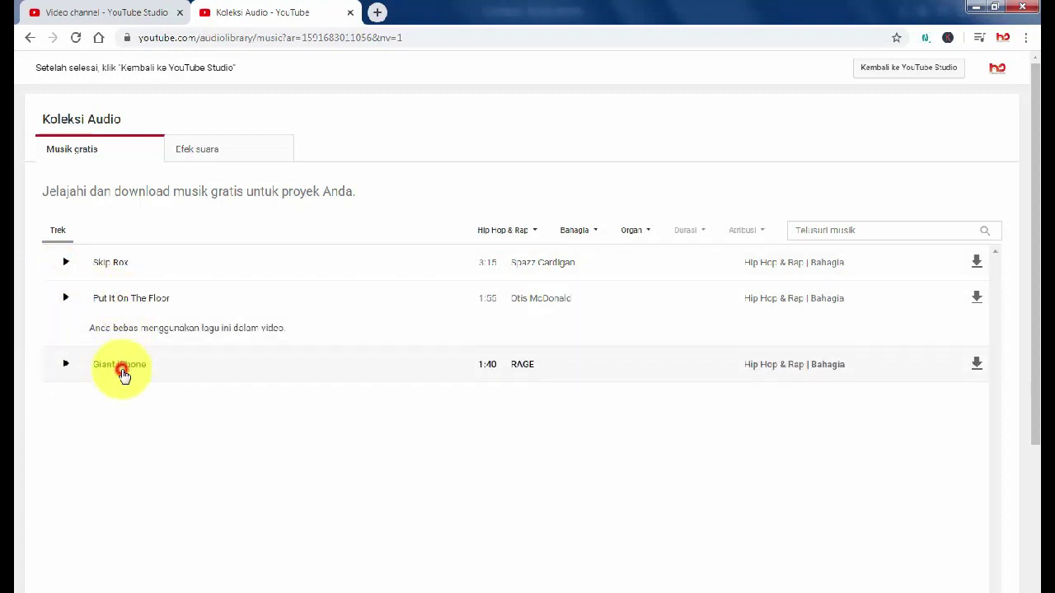
click(122, 369)
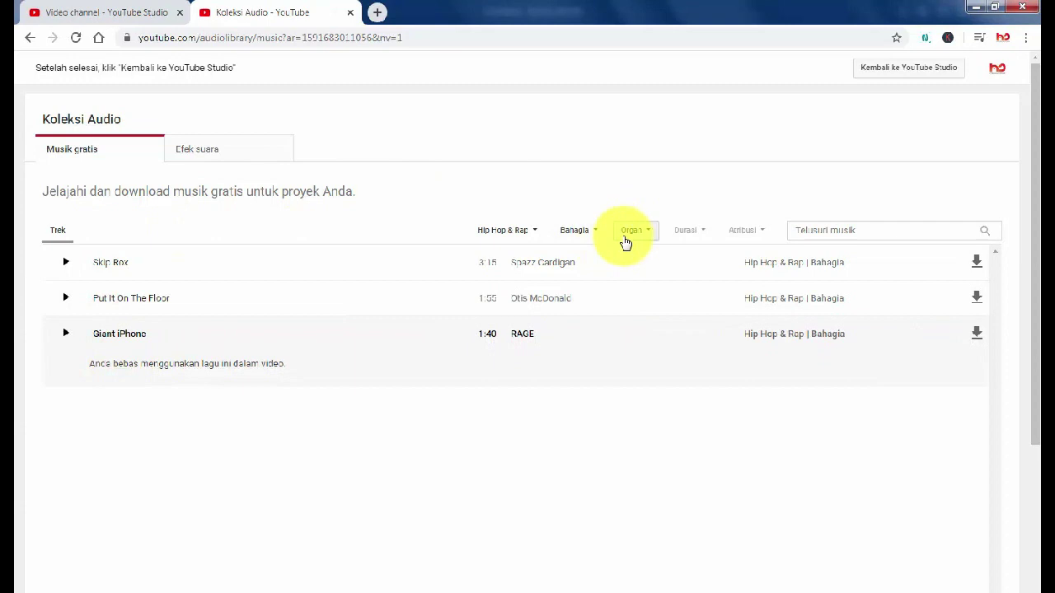
Reset the genre filter to Semua genre.
click(575, 231)
click(493, 230)
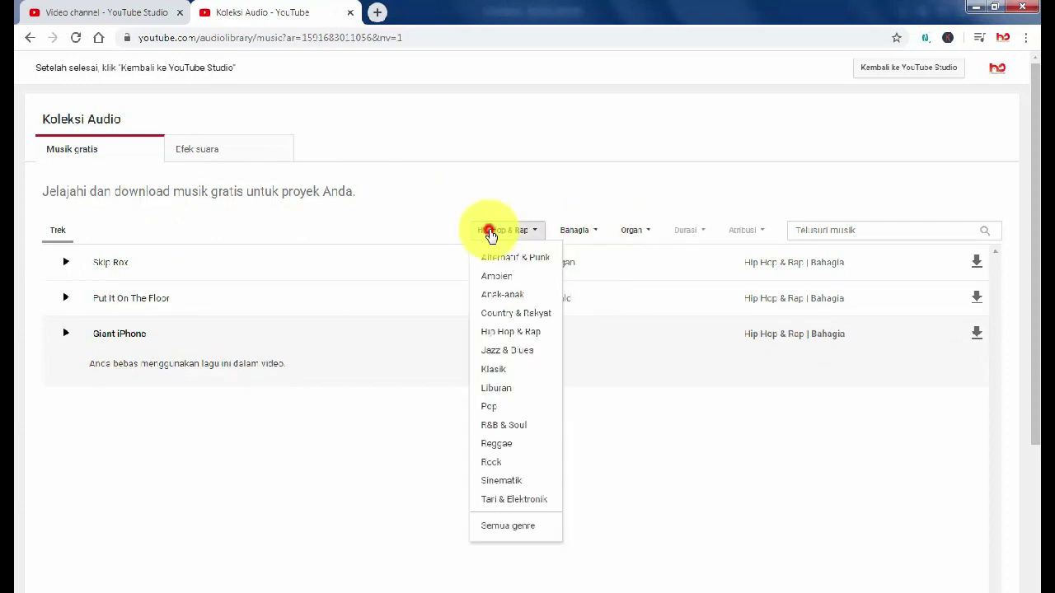
click(497, 528)
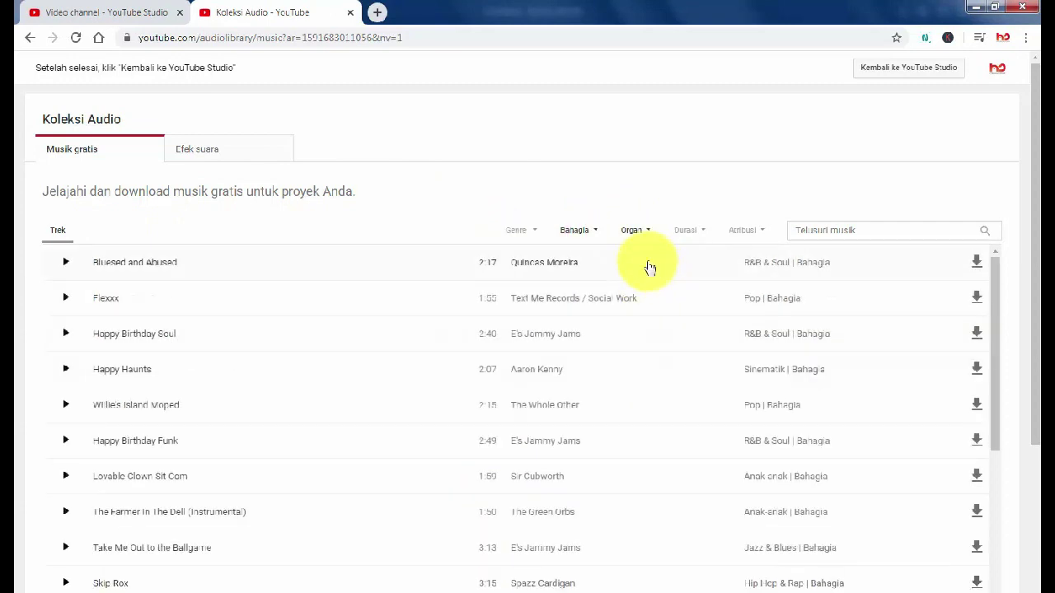
Check the usage terms of Flexxx, Bluesed and Abused, Willie's Island Moped, Corndogs in Santa Monica and The Wheels On The Bus.
click(126, 302)
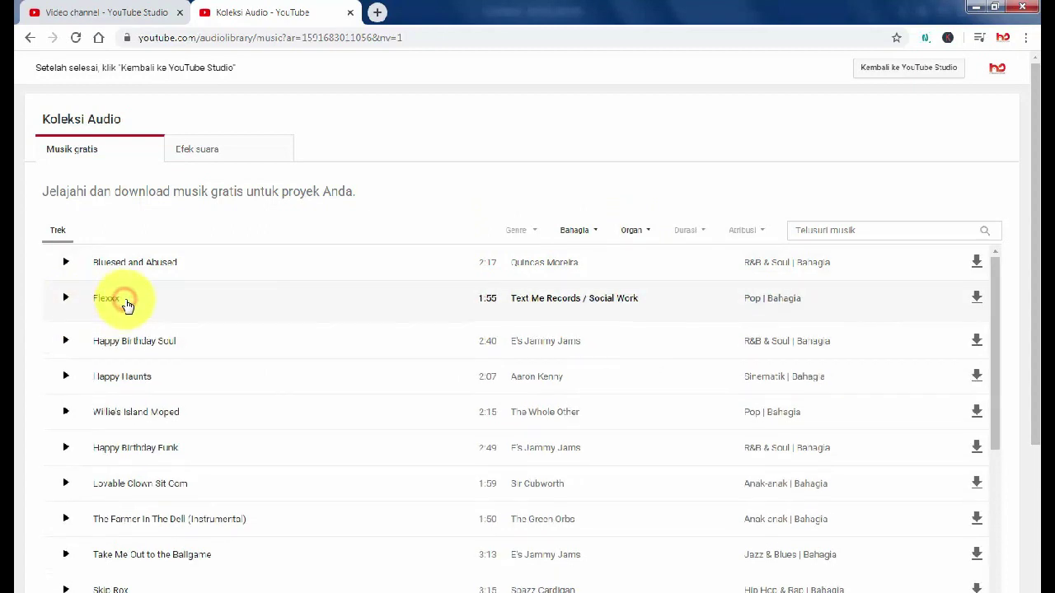
click(151, 268)
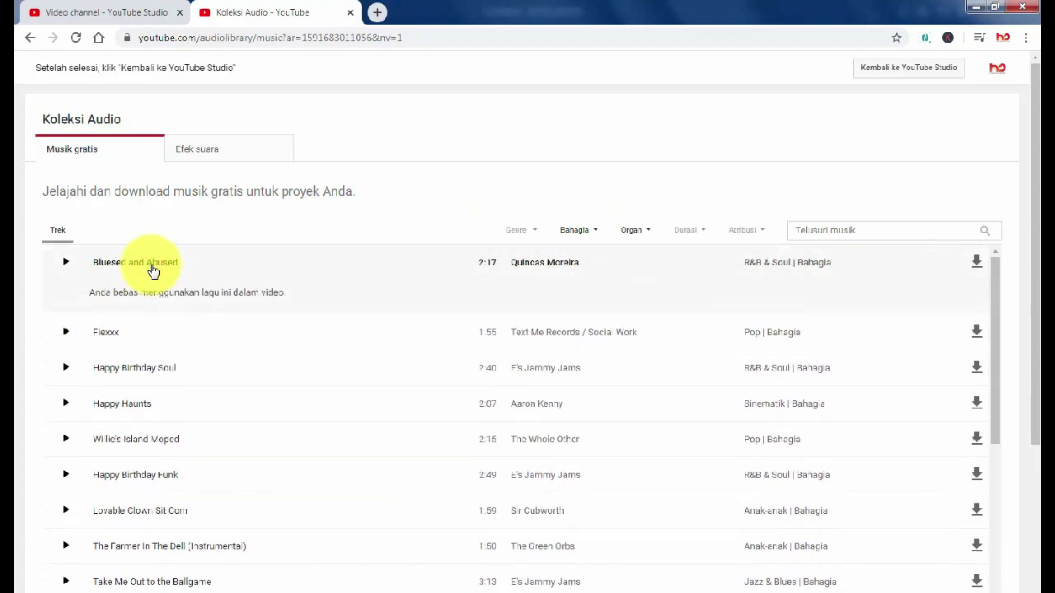
click(168, 439)
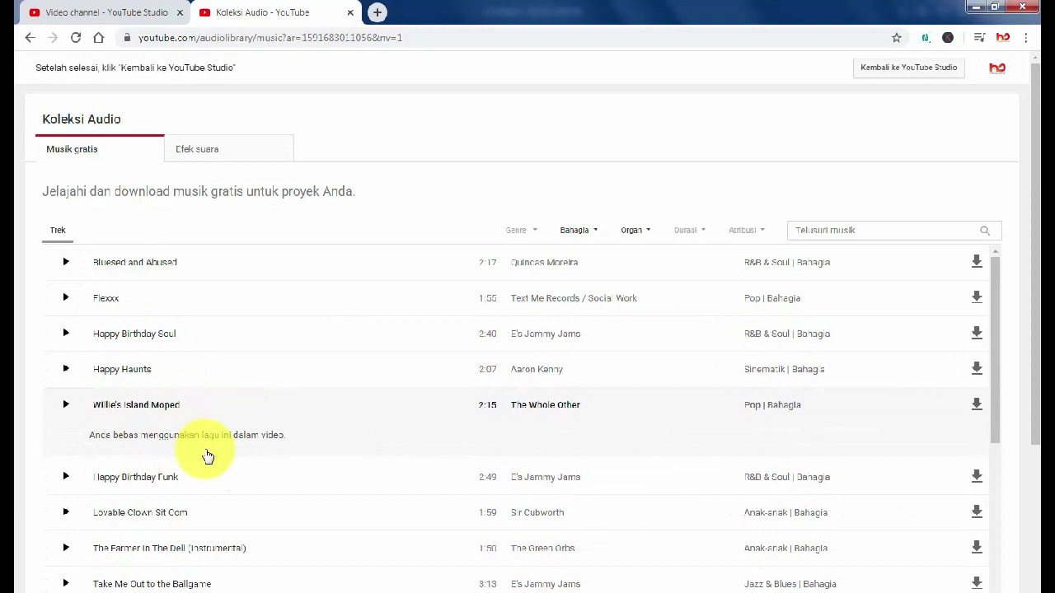
scroll(207, 457, down, 5)
click(170, 310)
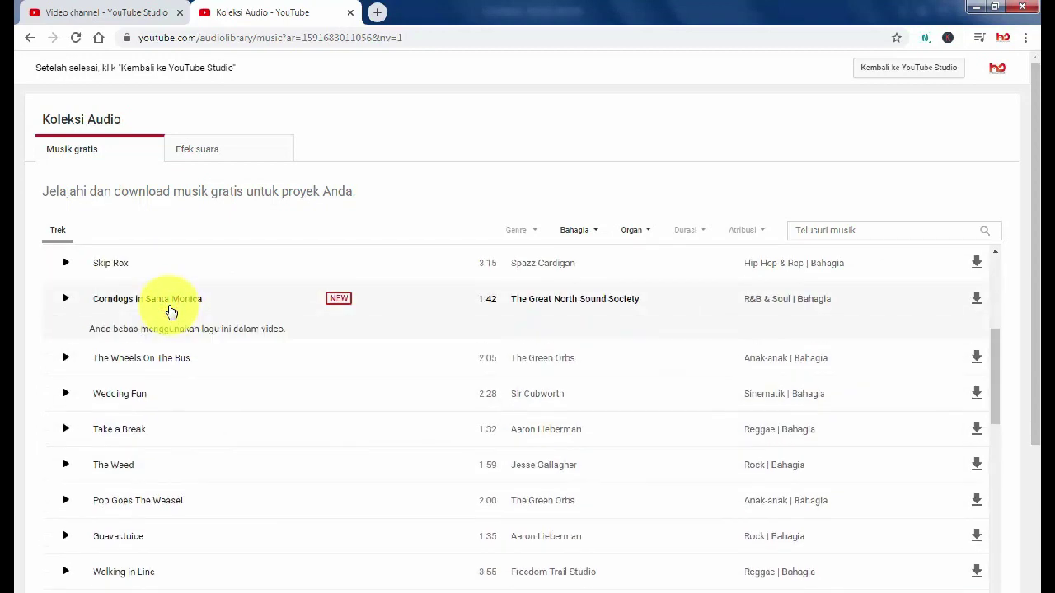
click(172, 369)
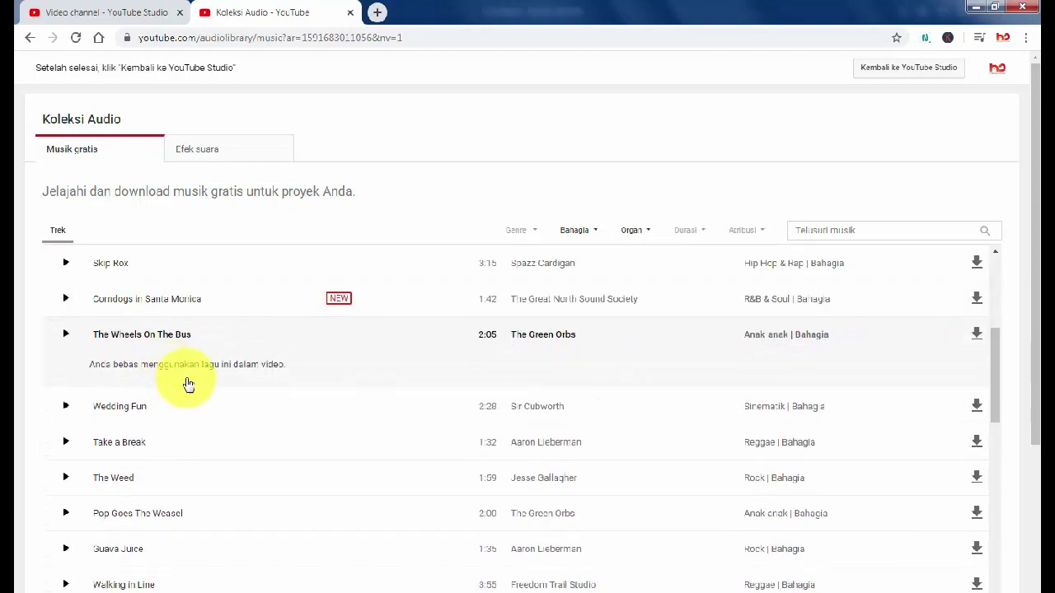
Filter the music list by duration > 5:00 and read the attribution terms of Happy Bee Surf.
click(685, 231)
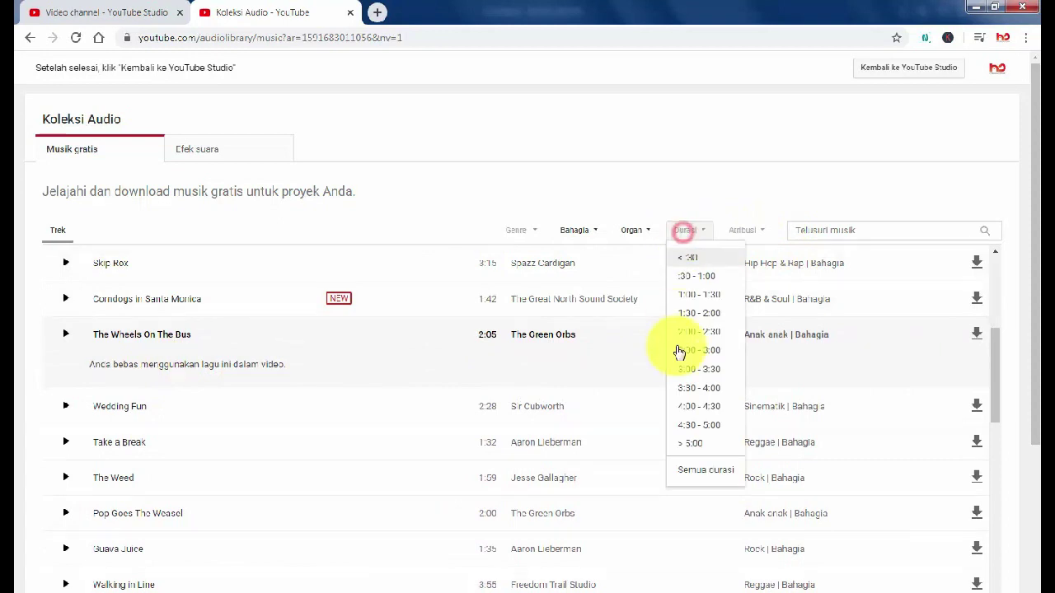
click(683, 446)
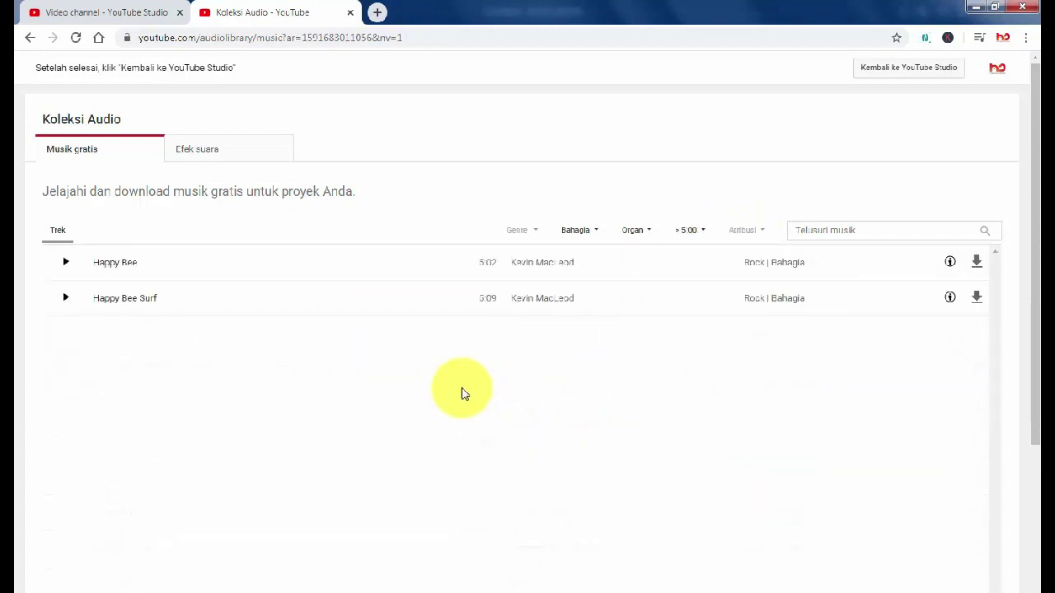
click(170, 303)
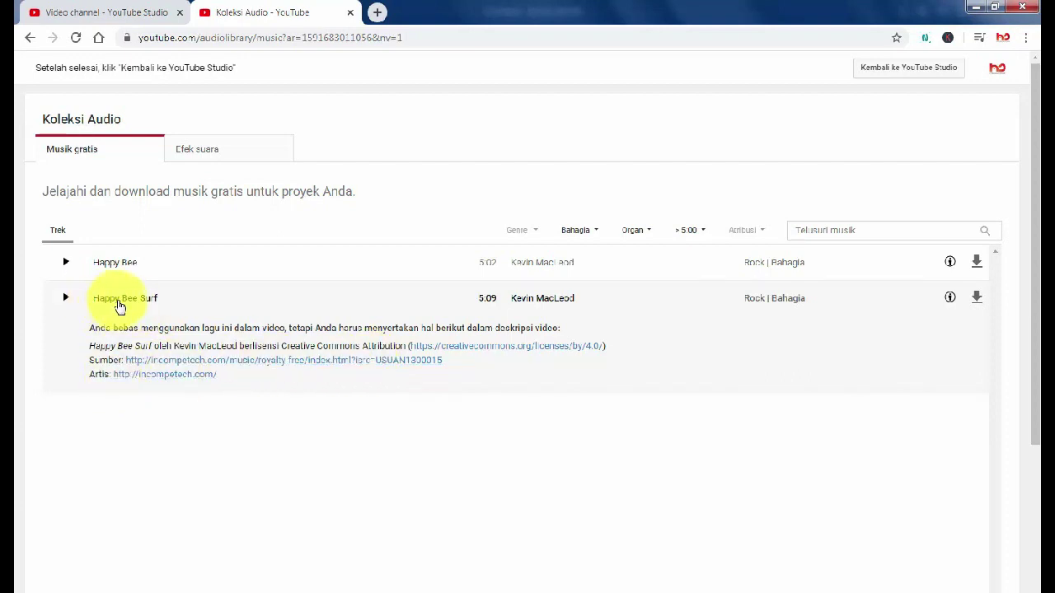
View the attribution terms of the track Happy Bee and download it.
click(140, 267)
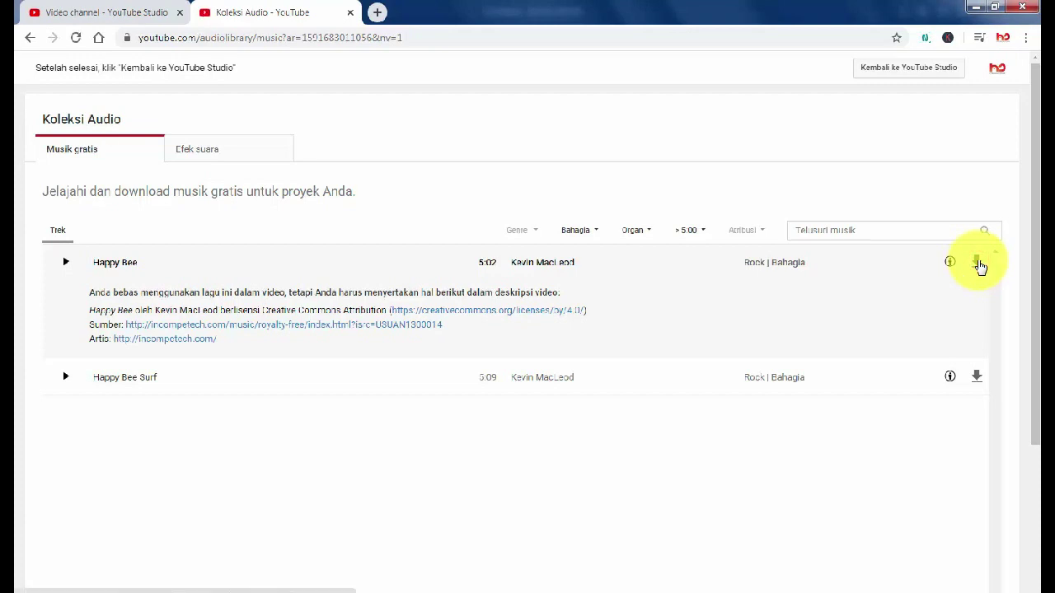
click(980, 263)
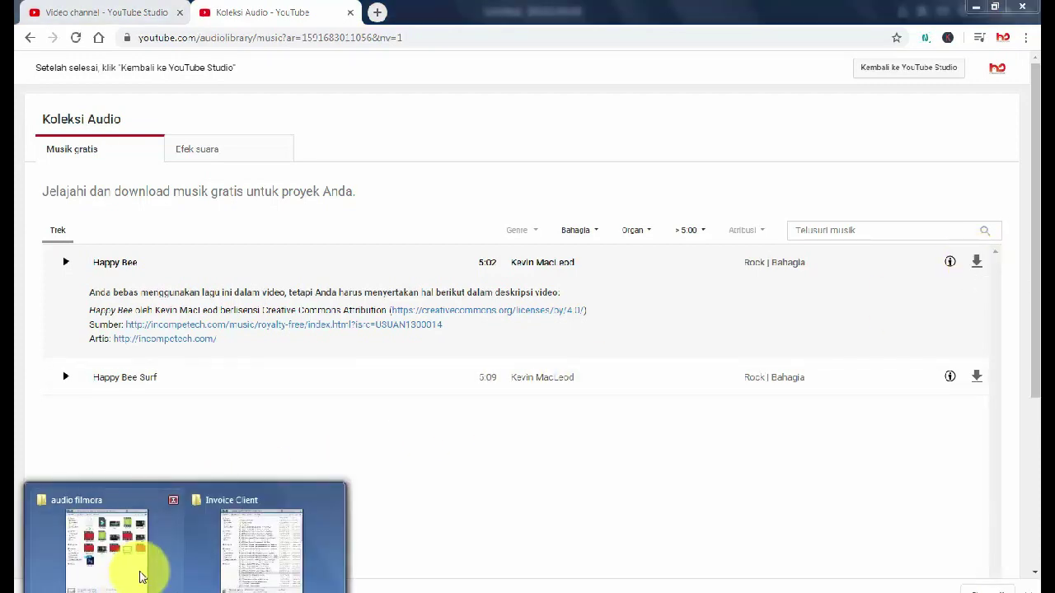
Switch to the file explorer, open the Downloads folder in a new window and play the Happy_Bee MP3.
mouse_move(276, 546)
click(107, 552)
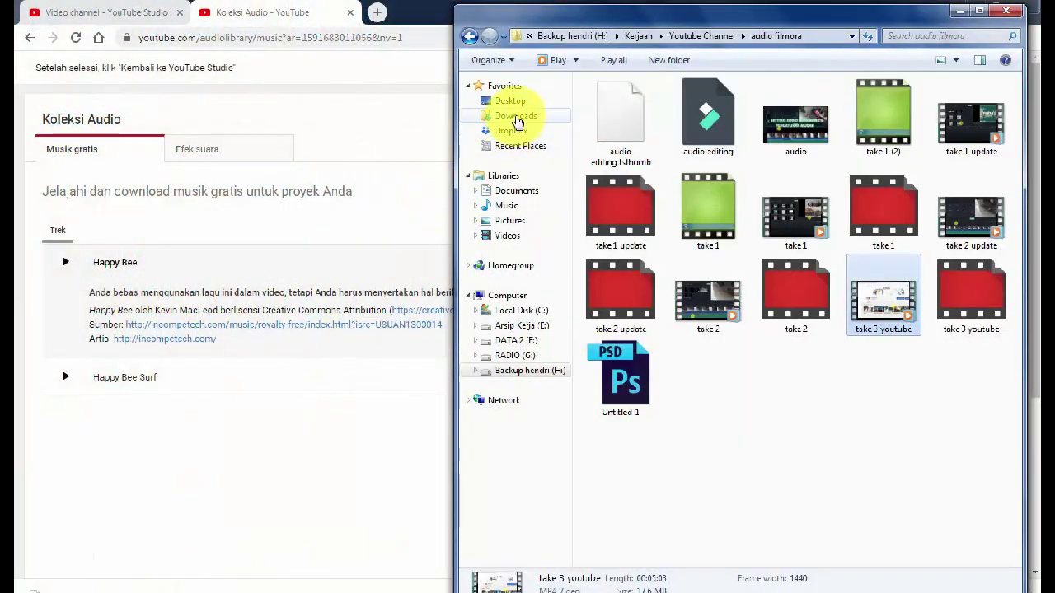
right_click(518, 122)
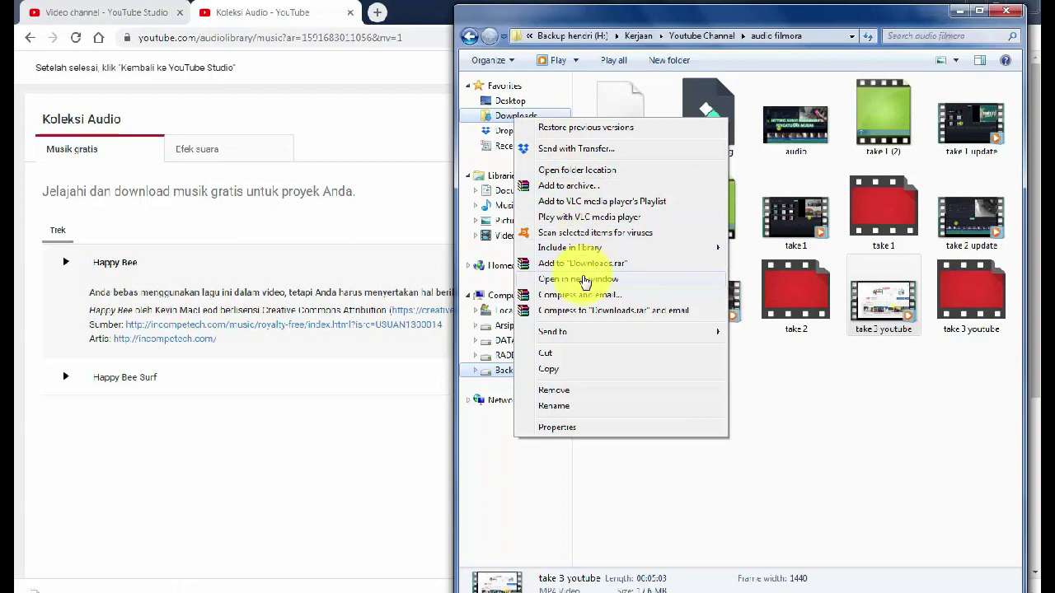
click(583, 280)
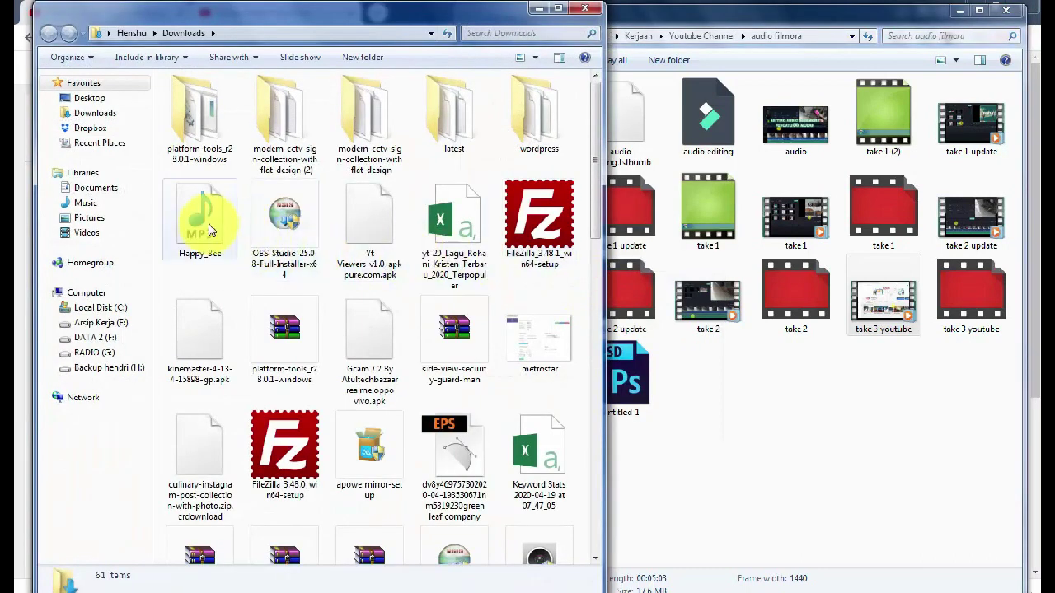
double_click(208, 230)
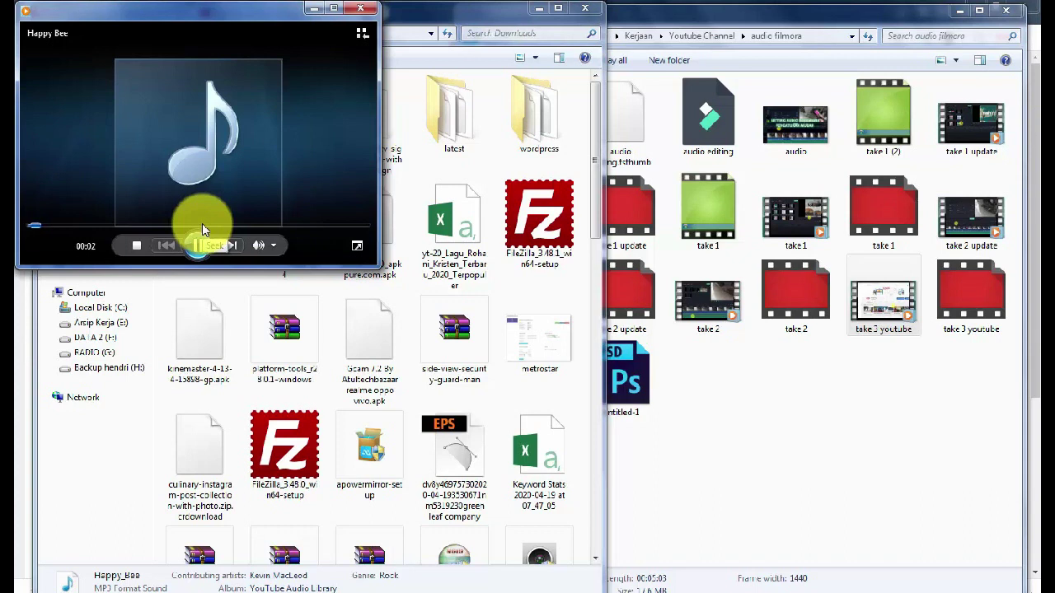
Close the Happy Bee player, move the Downloads window aside and return to the Koleksi Audio page.
click(367, 11)
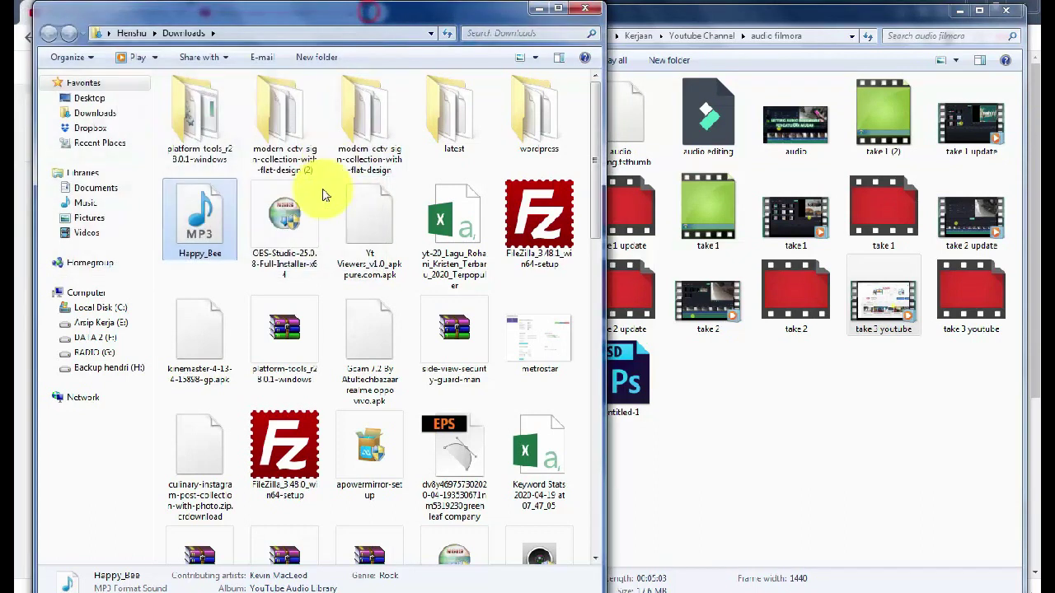
click(191, 239)
drag(288, 19, 556, 29)
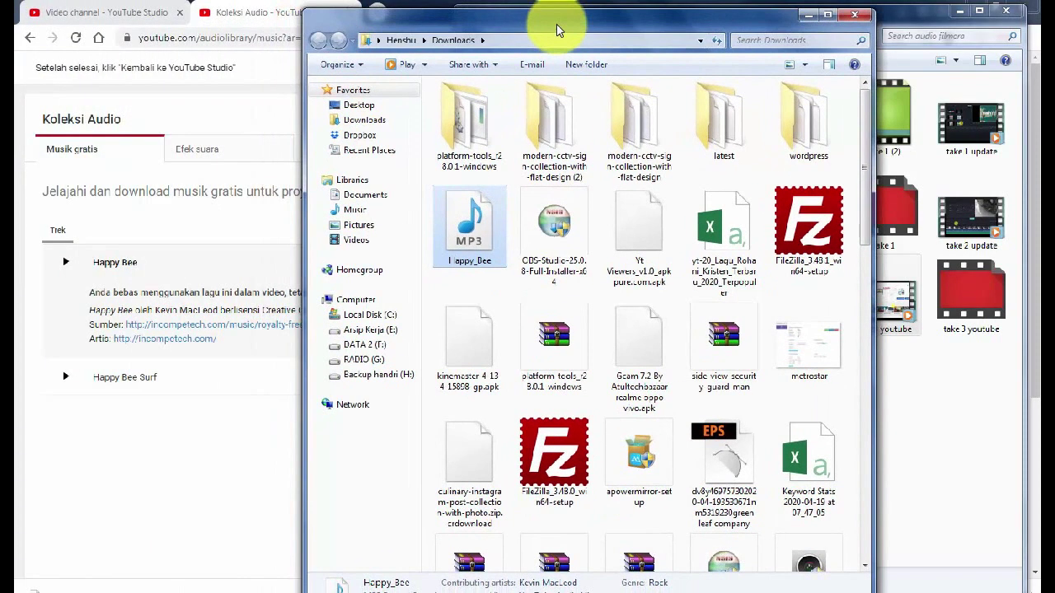
click(181, 237)
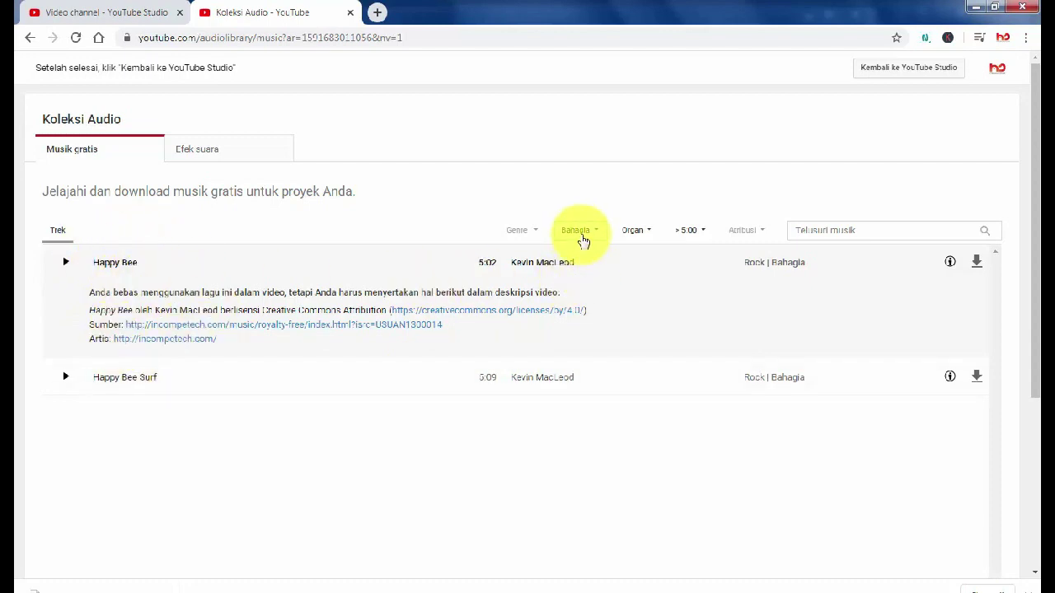
Filter the music list by duration 4:30 - 5:00 and set the instrument filter to Semua instrumen.
click(705, 235)
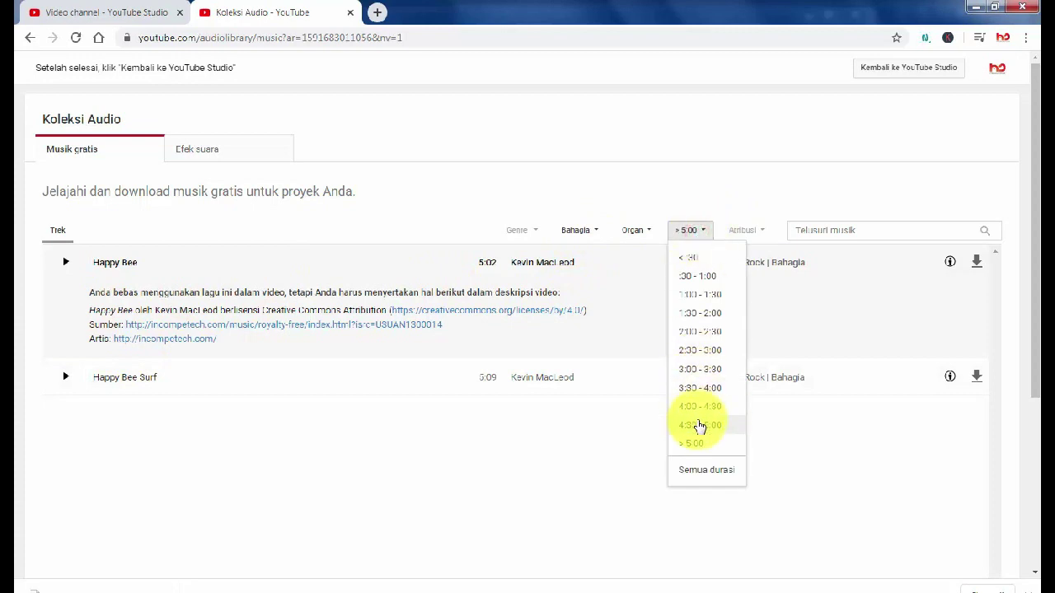
click(698, 425)
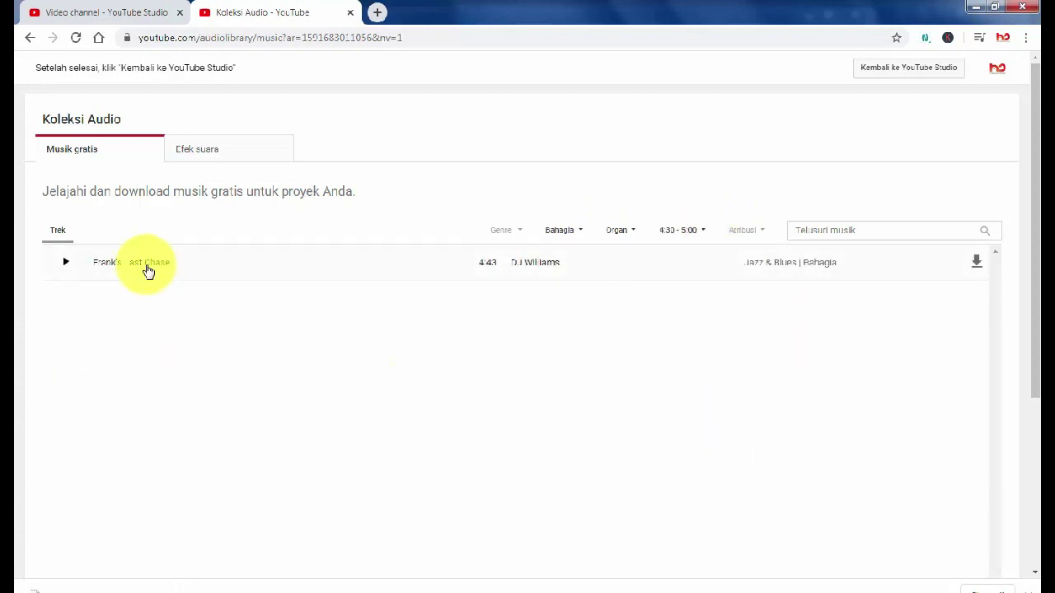
click(614, 234)
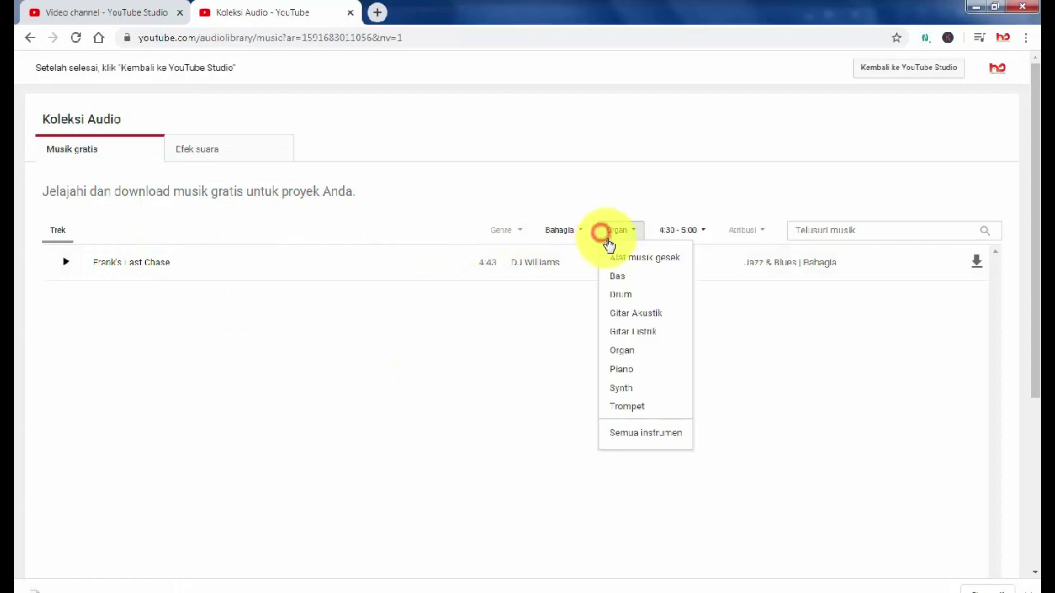
click(664, 437)
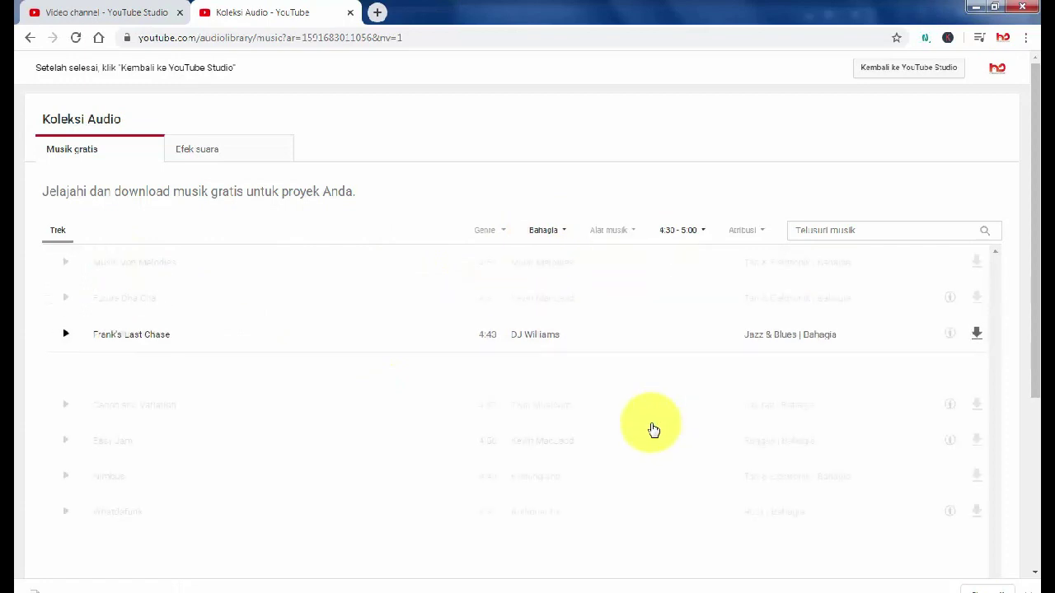
Check the usage terms of Musik Von Melodies, Future Cha Cha, Triumphant Return and Frank's Last Chase, and preview Frank's Last Chase.
click(125, 266)
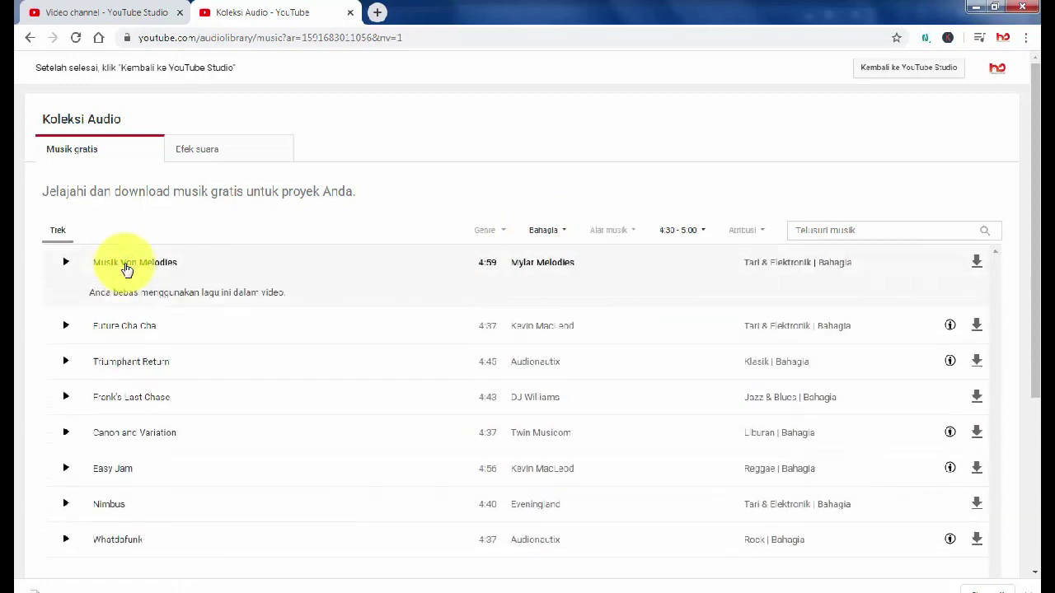
click(129, 333)
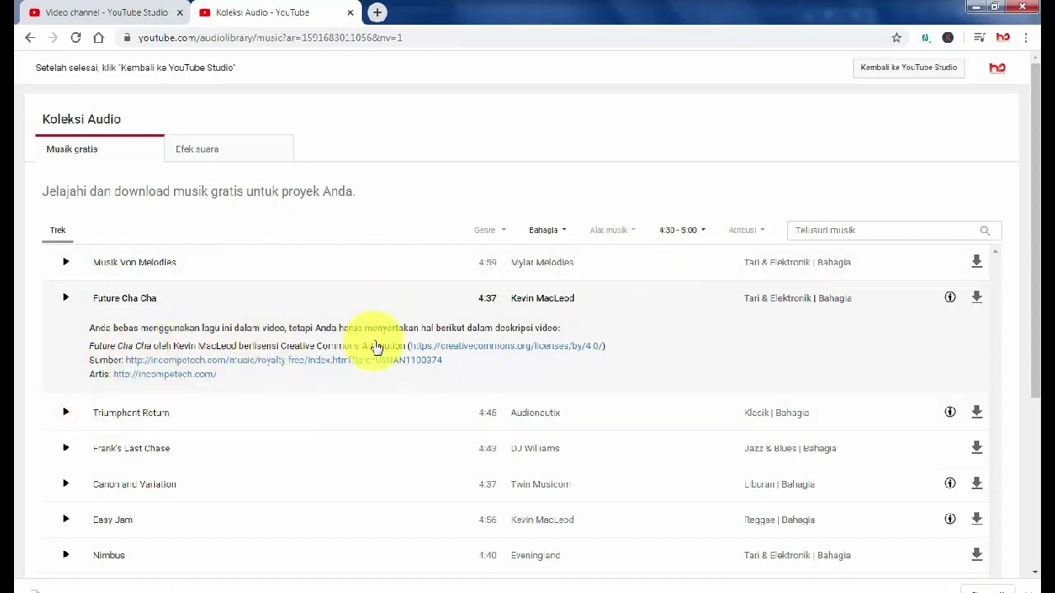
click(198, 408)
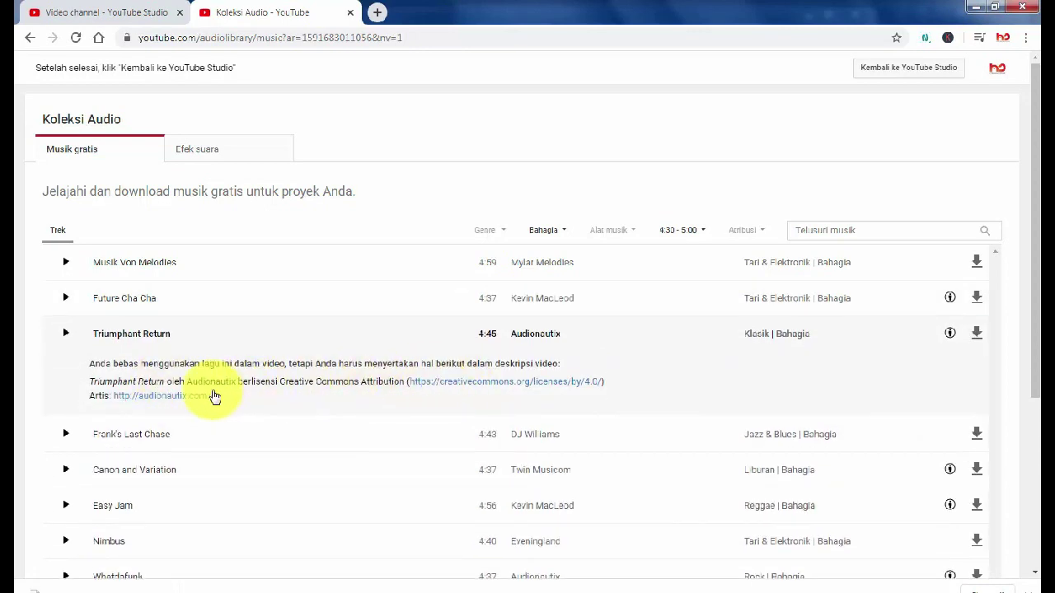
click(165, 445)
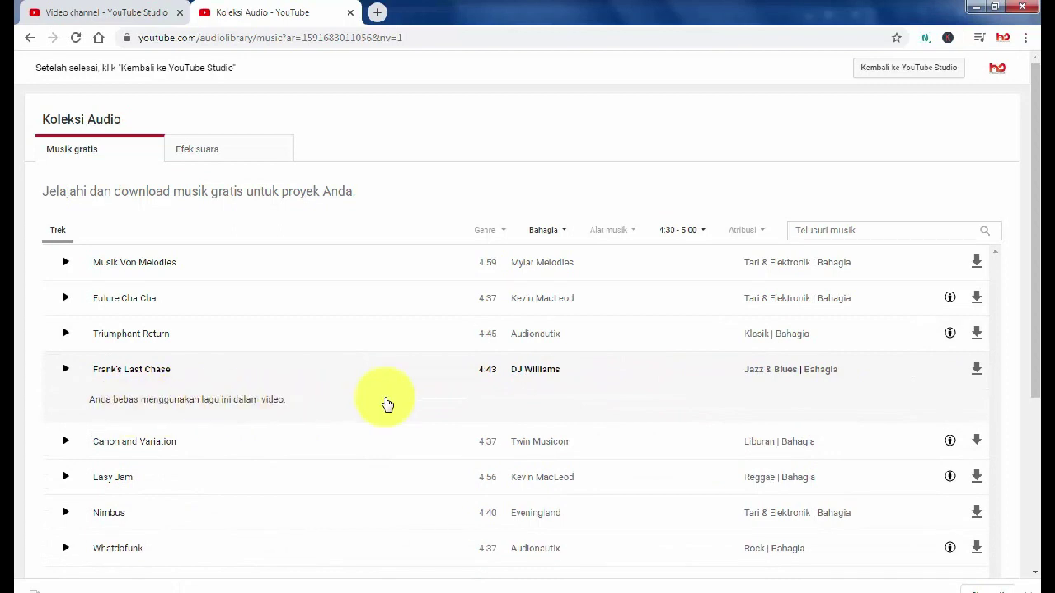
click(66, 369)
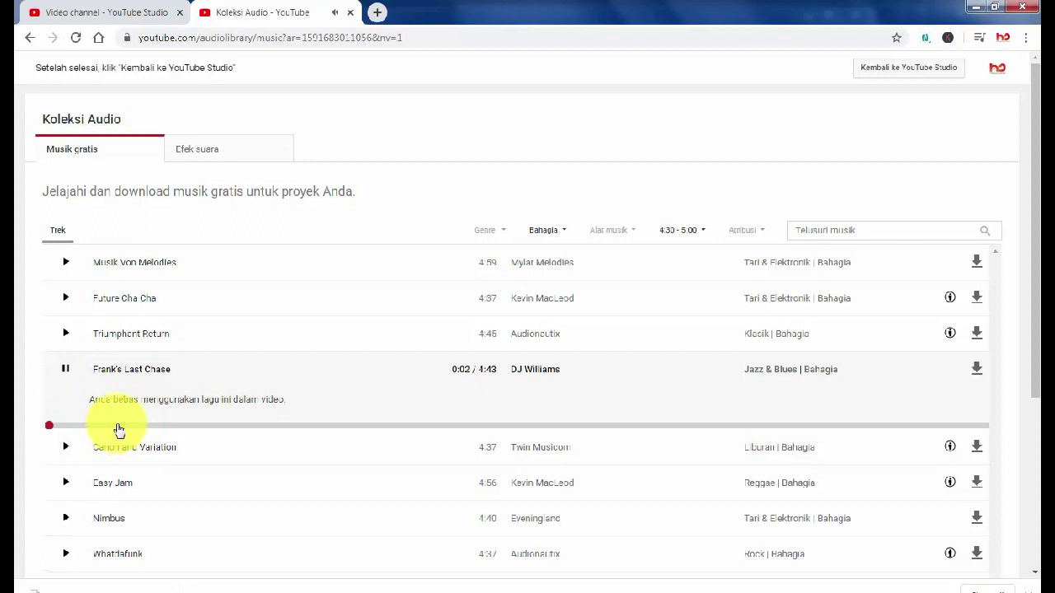
click(67, 372)
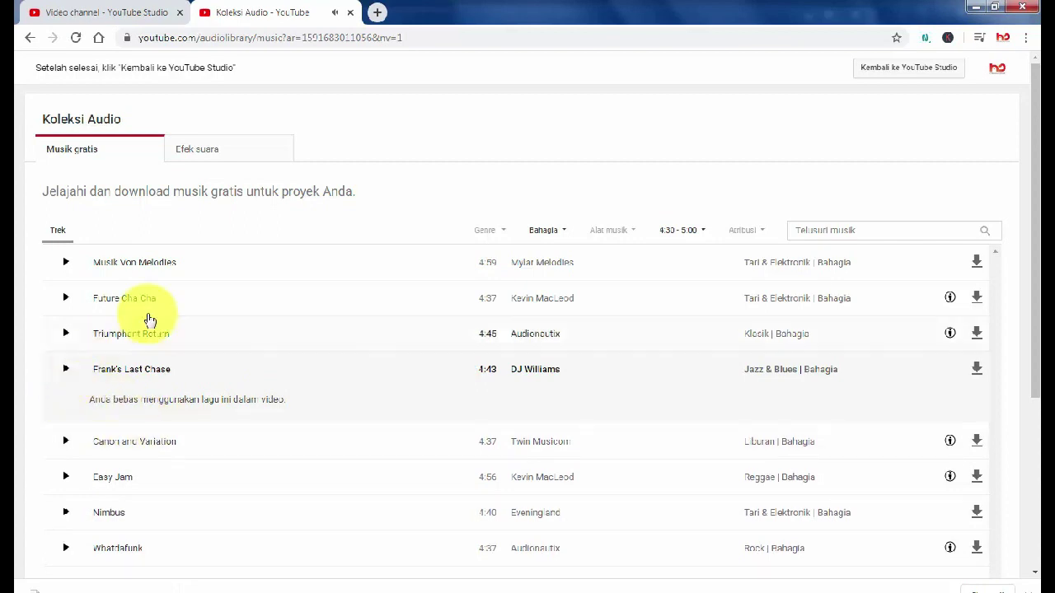
Open the Efek suara collection and preview its first four sound effects, from 18V Cordless Drill High Pitch to 50cal Gun Cock and Dry Fire.
click(203, 154)
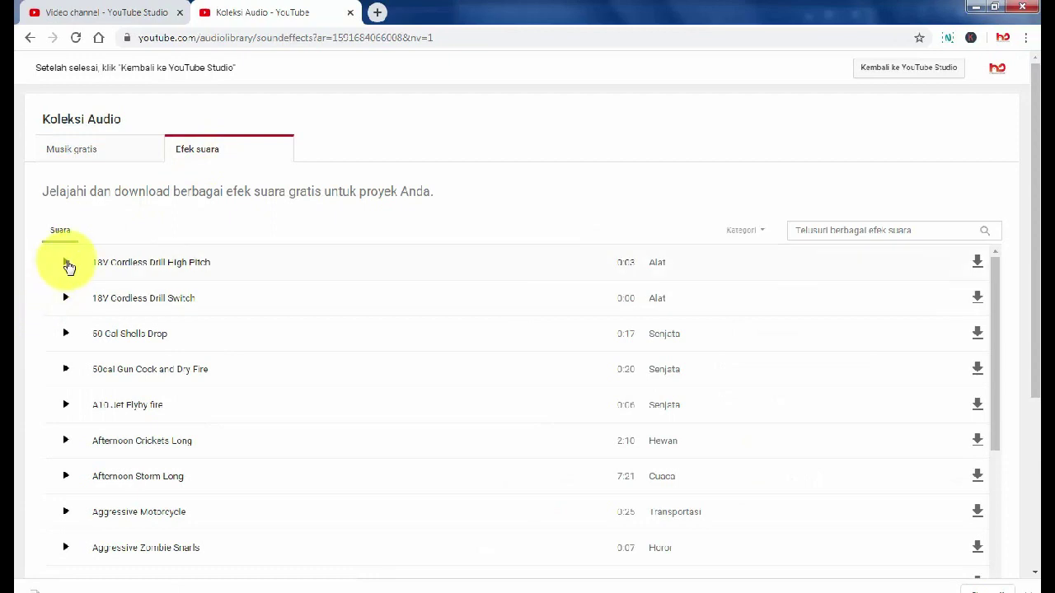
click(66, 262)
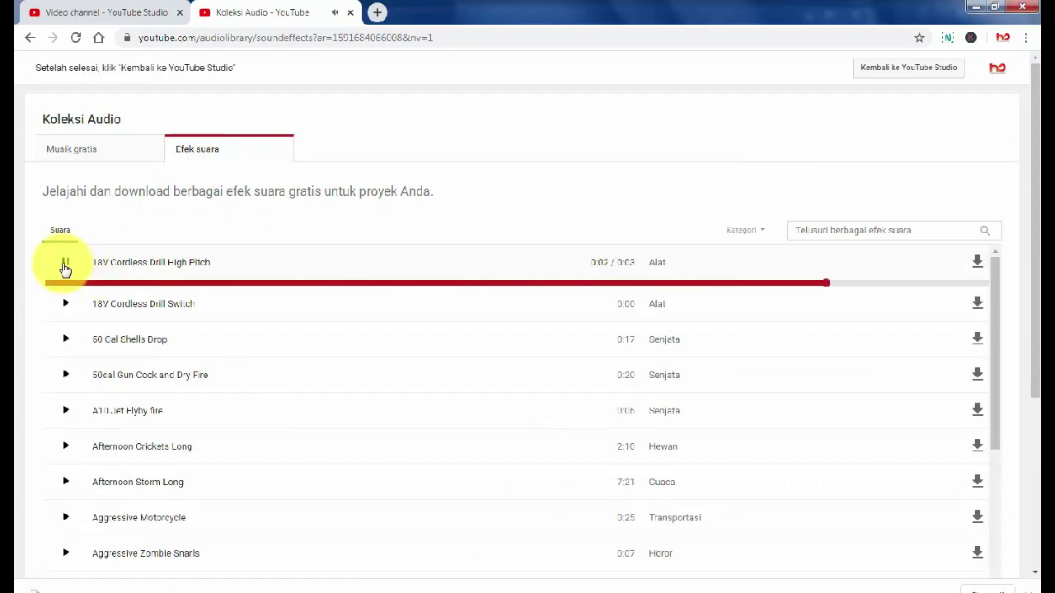
click(68, 302)
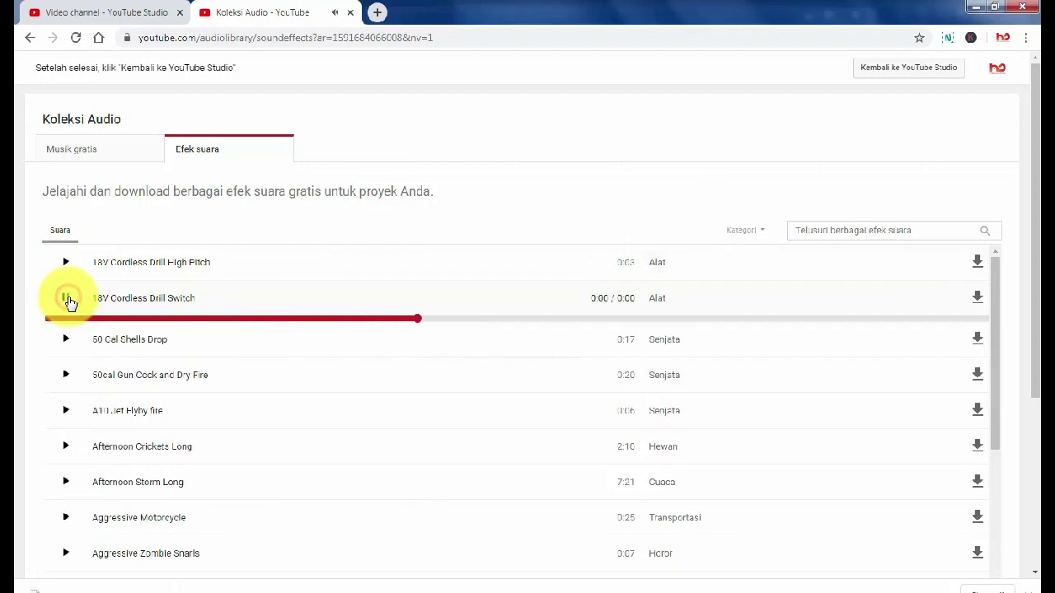
click(69, 337)
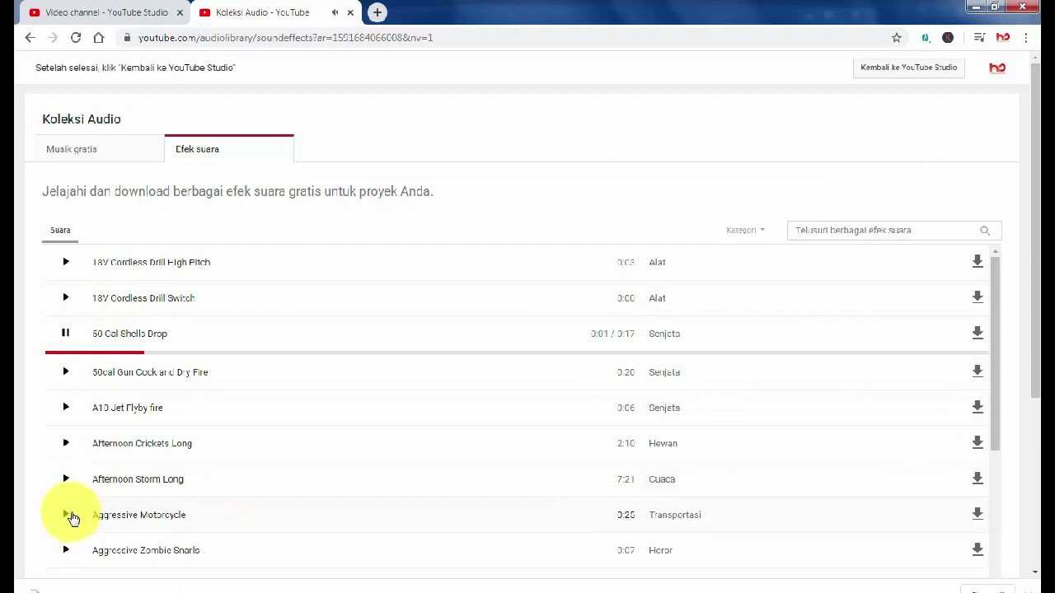
click(67, 375)
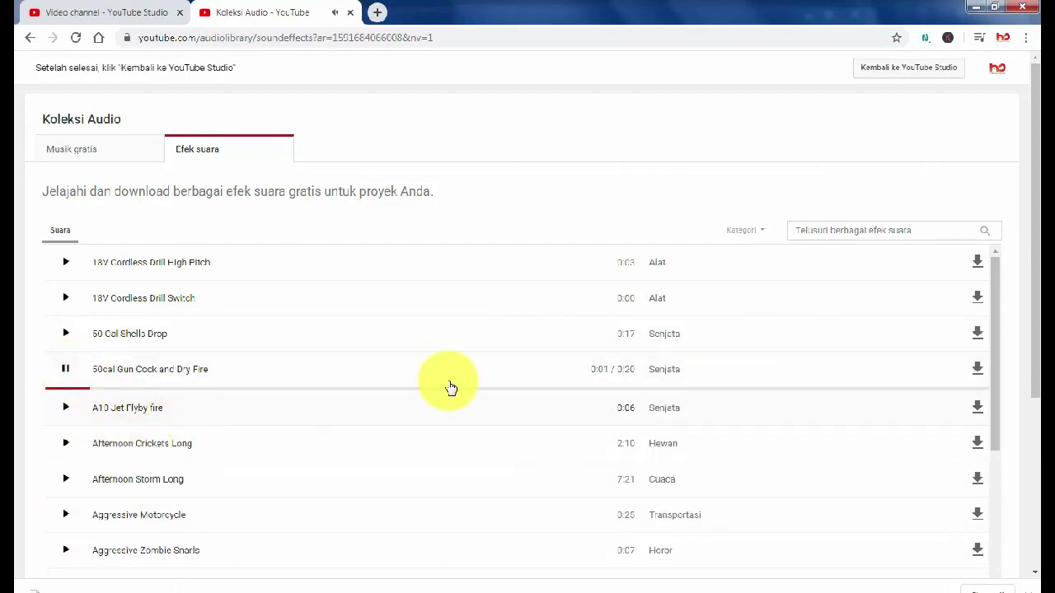
Preview the sound effects Air Woosh Underwater, Air Tank Leak Slow, Airplane Taxi Long and Alarm Clock.
scroll(225, 466, down, 5)
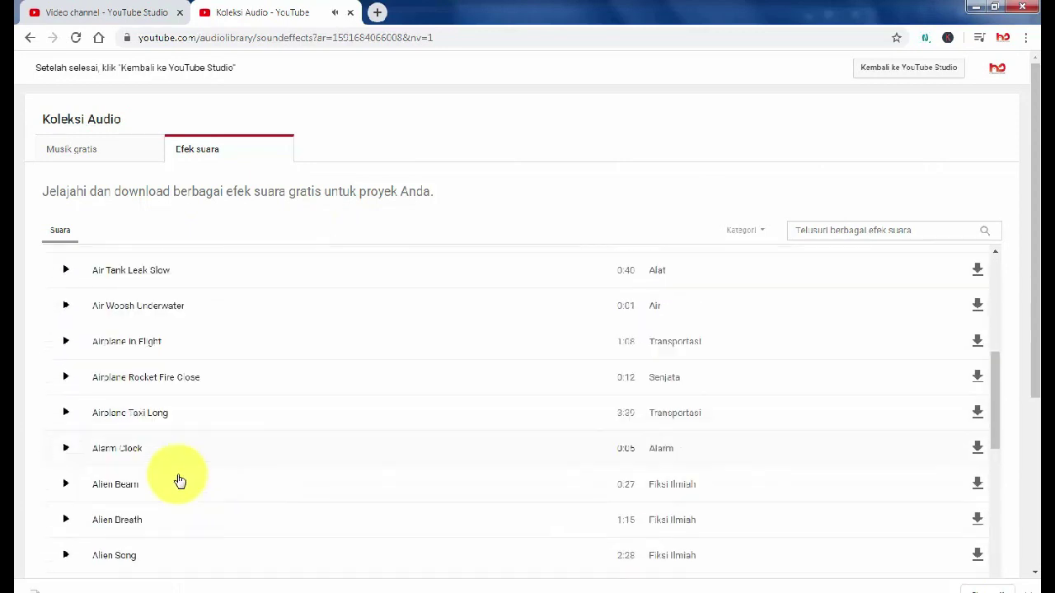
click(67, 301)
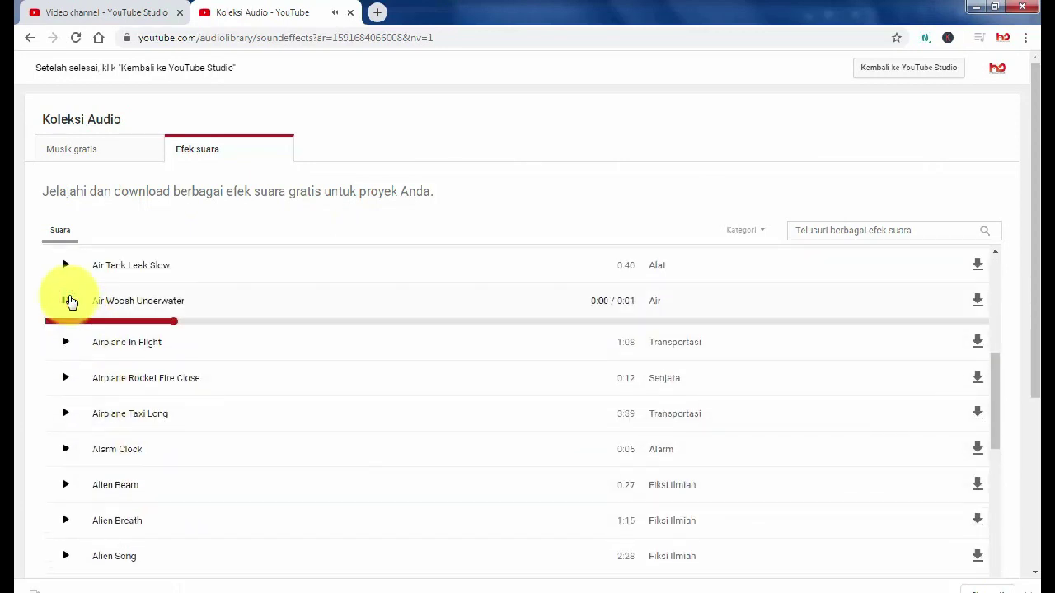
click(66, 266)
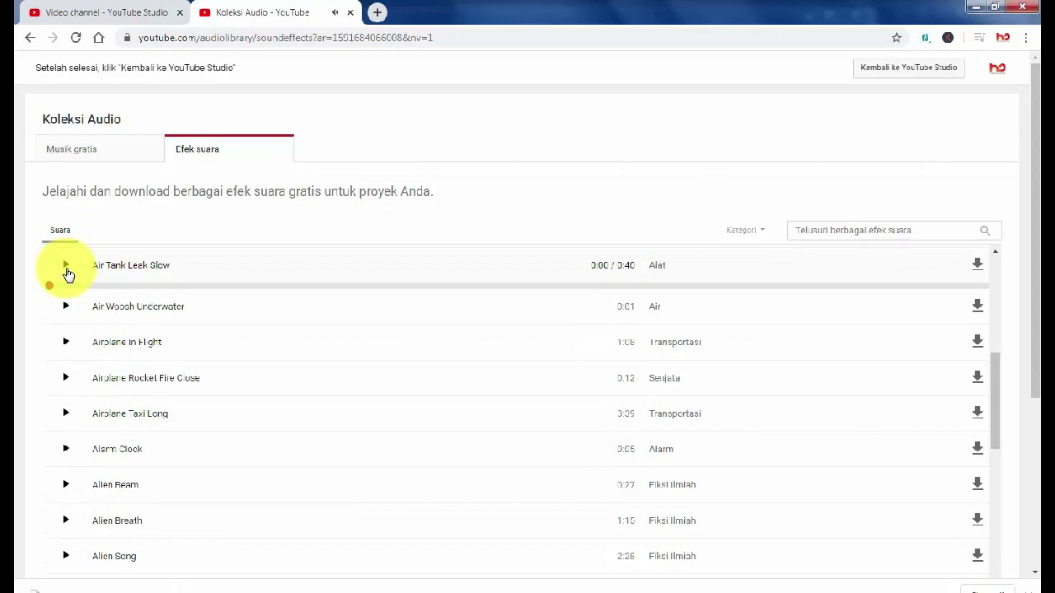
click(66, 411)
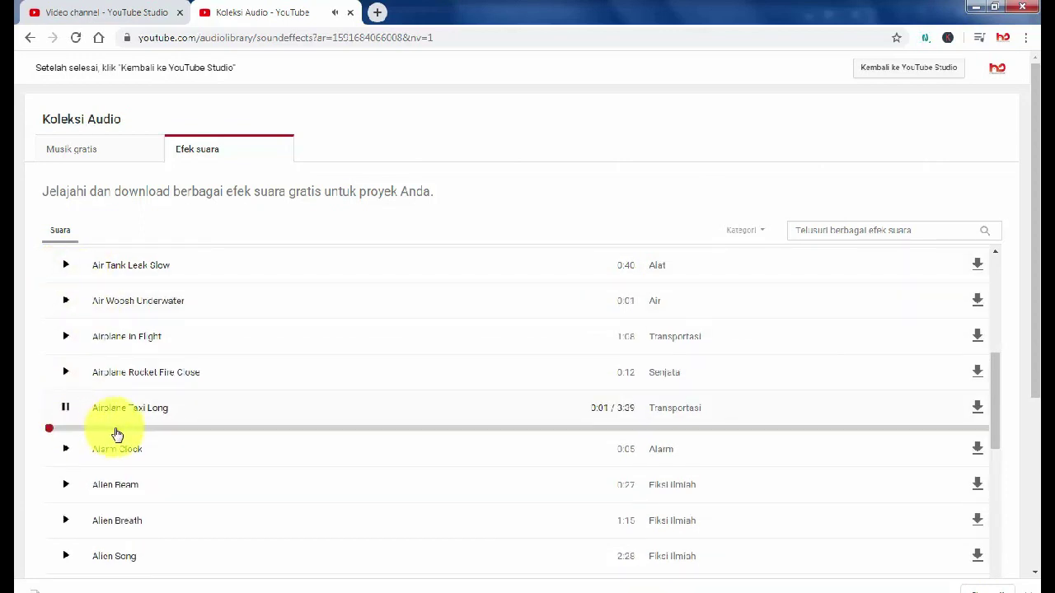
click(63, 449)
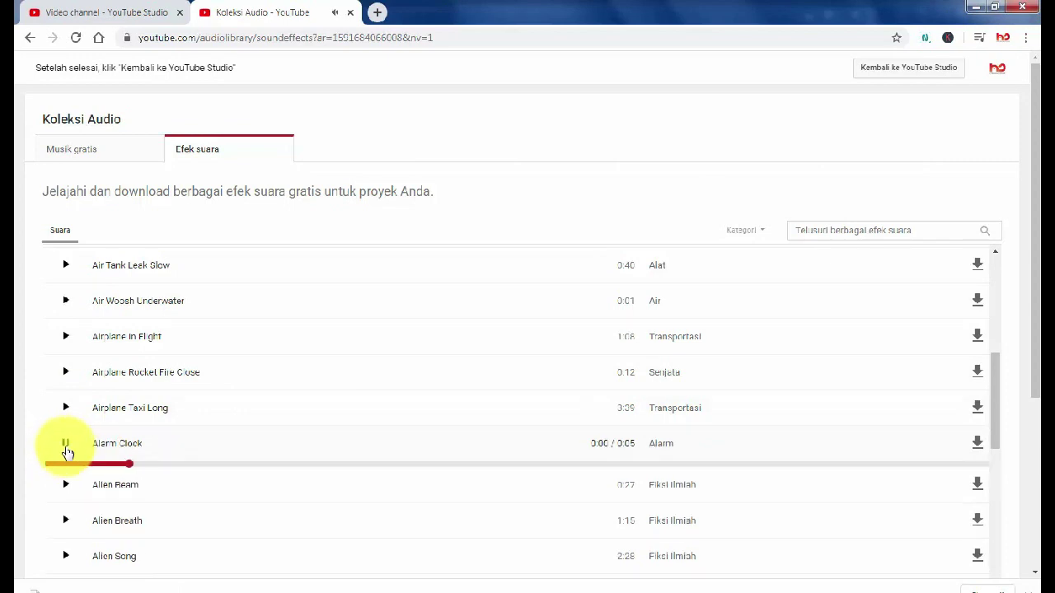
Preview Ambulance Siren, Ambulance Drive Siren, Animal Bark And Growl and Ambulance Siren Distant, skipping ahead within the Ambulance Drive Siren and Ambulance Siren Distant effects.
scroll(94, 454, down, 6)
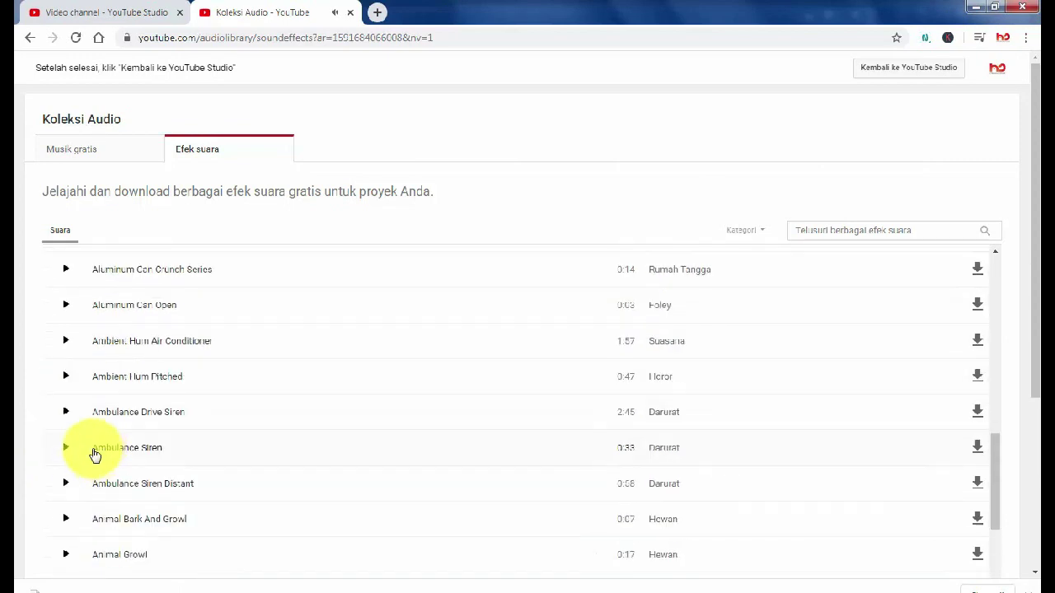
click(64, 306)
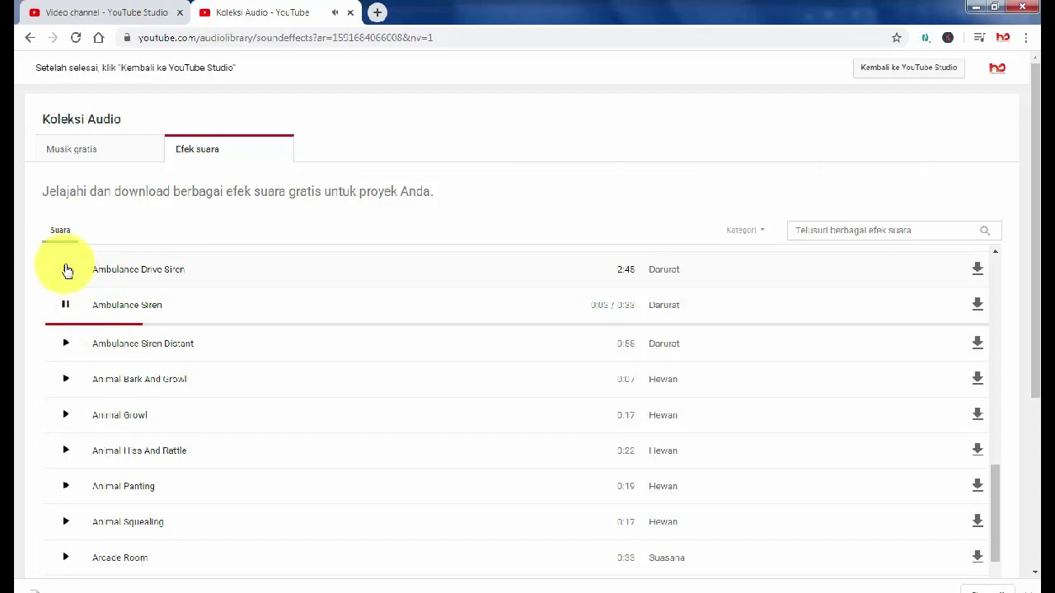
click(67, 274)
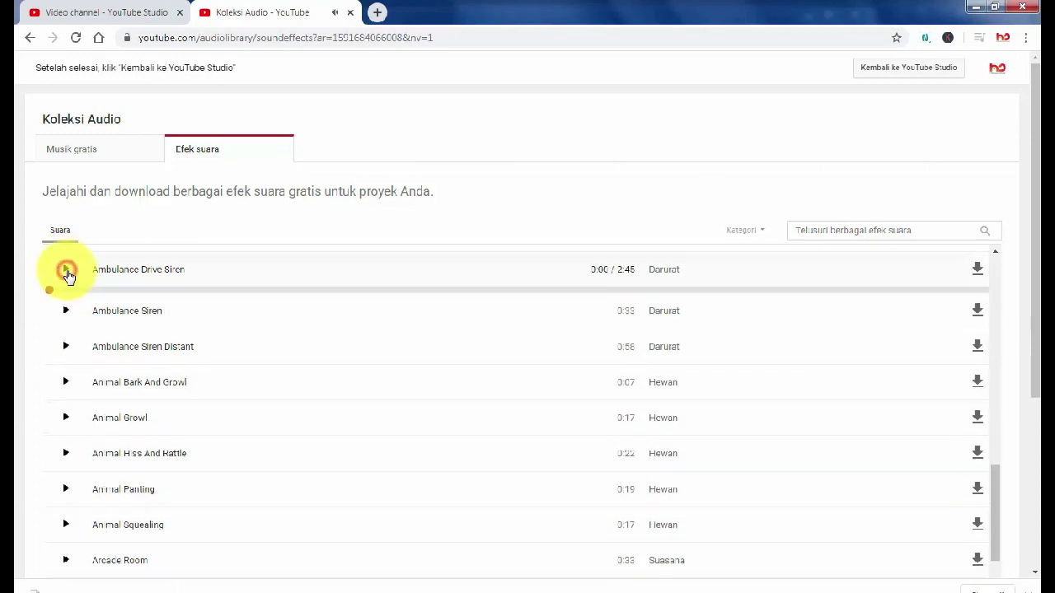
click(152, 291)
drag(152, 294, 223, 294)
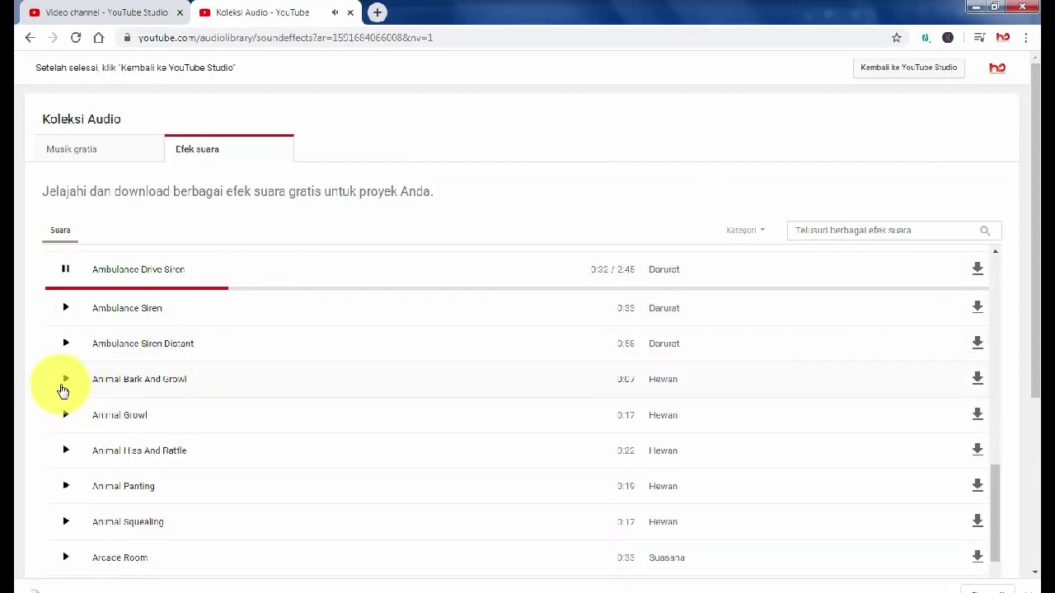
click(66, 380)
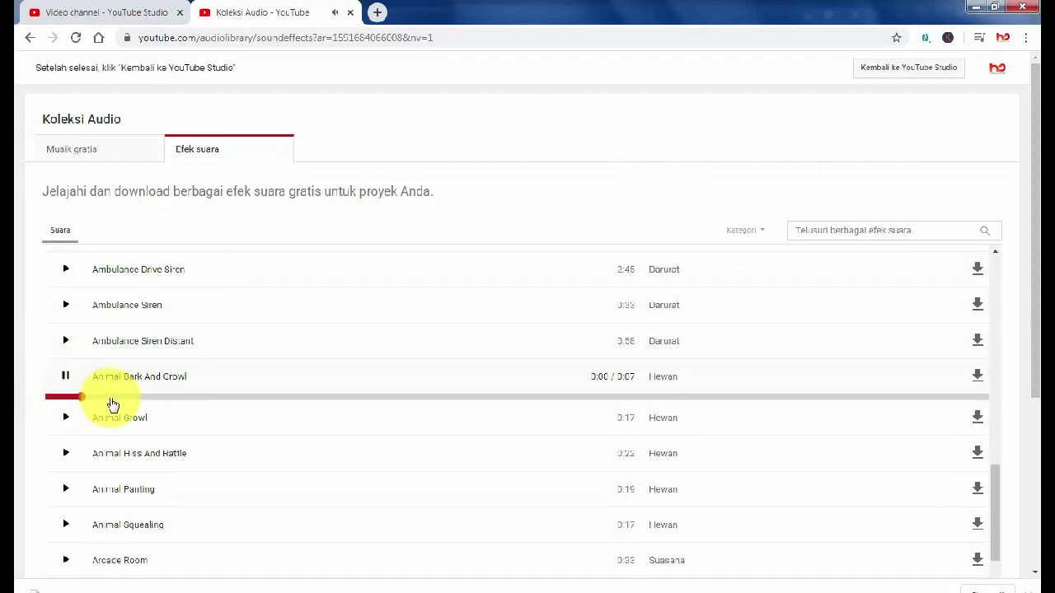
click(66, 341)
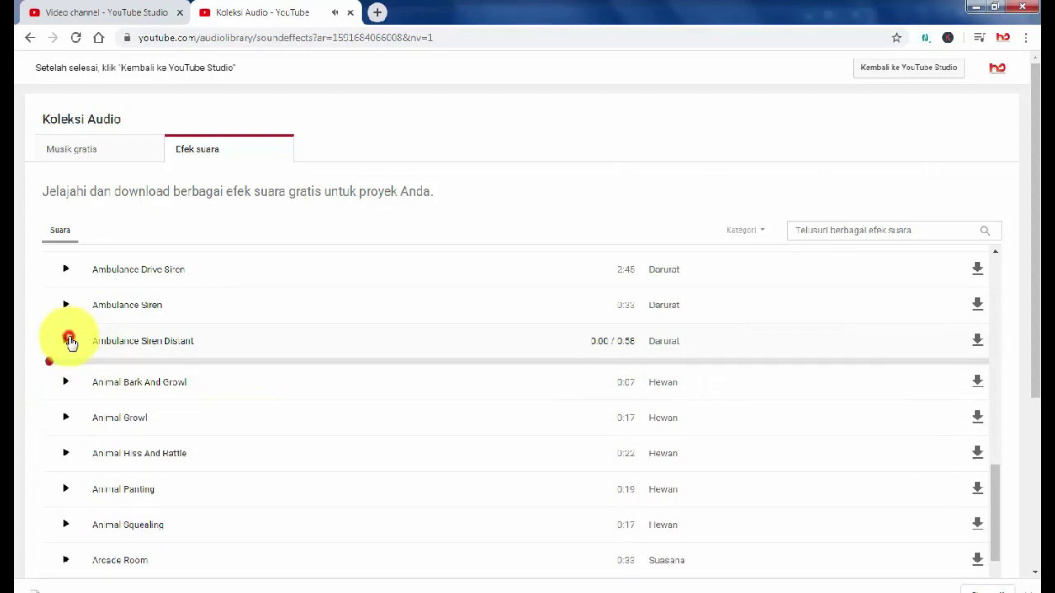
click(190, 361)
Preview the sound effects Automatic Gun and Babies Coo, and stop the playback.
scroll(193, 433, down, 1)
scroll(188, 445, down, 3)
scroll(188, 444, down, 3)
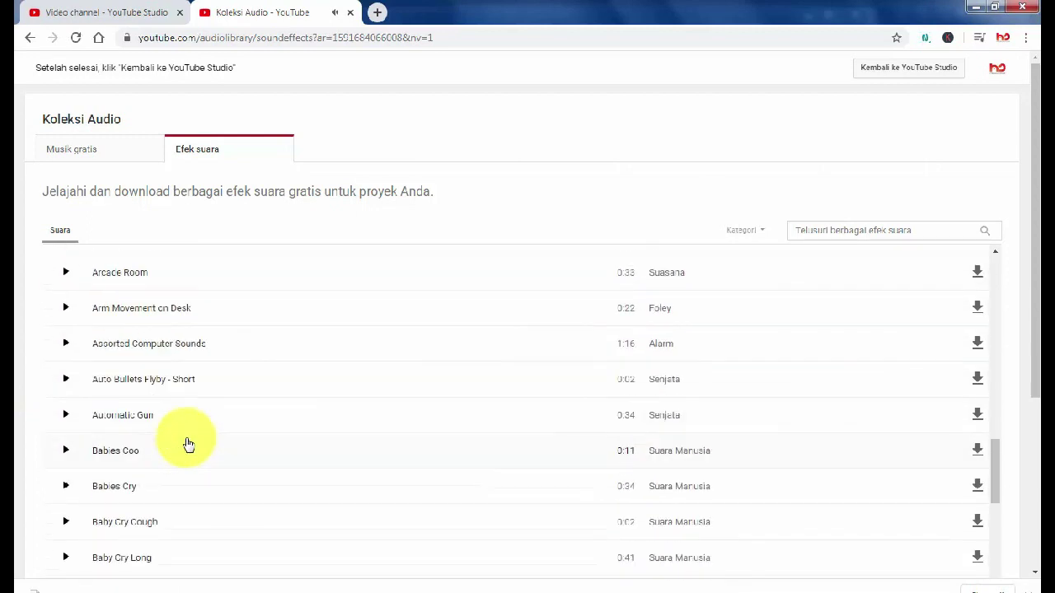
click(66, 415)
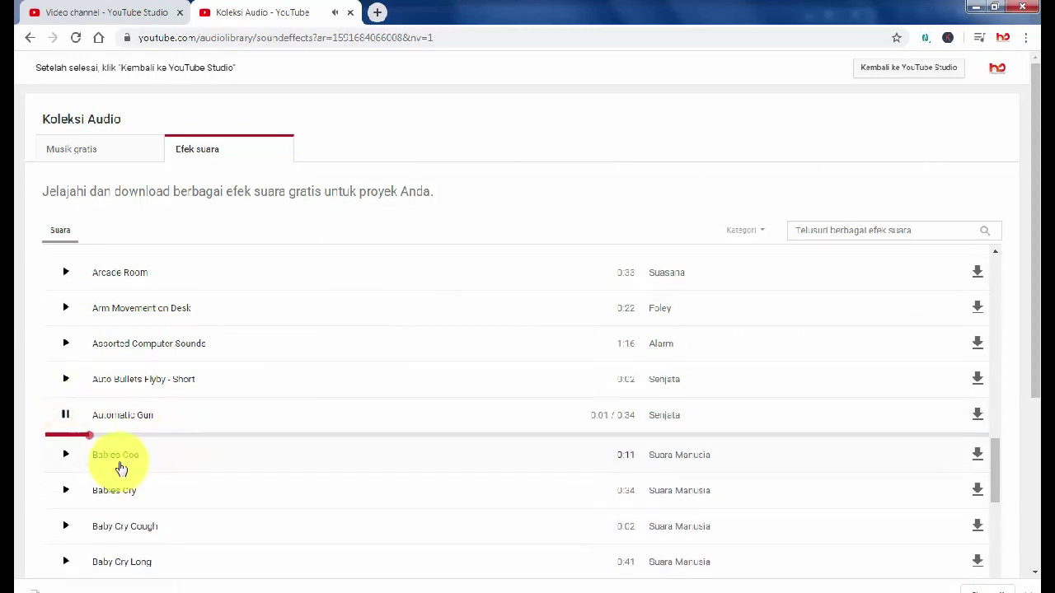
click(66, 454)
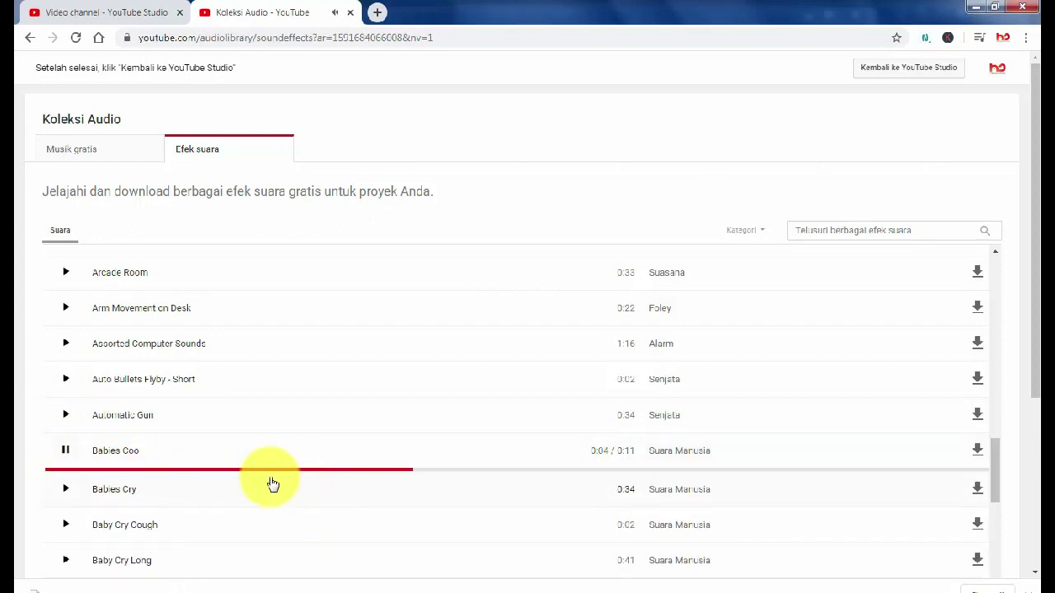
click(66, 451)
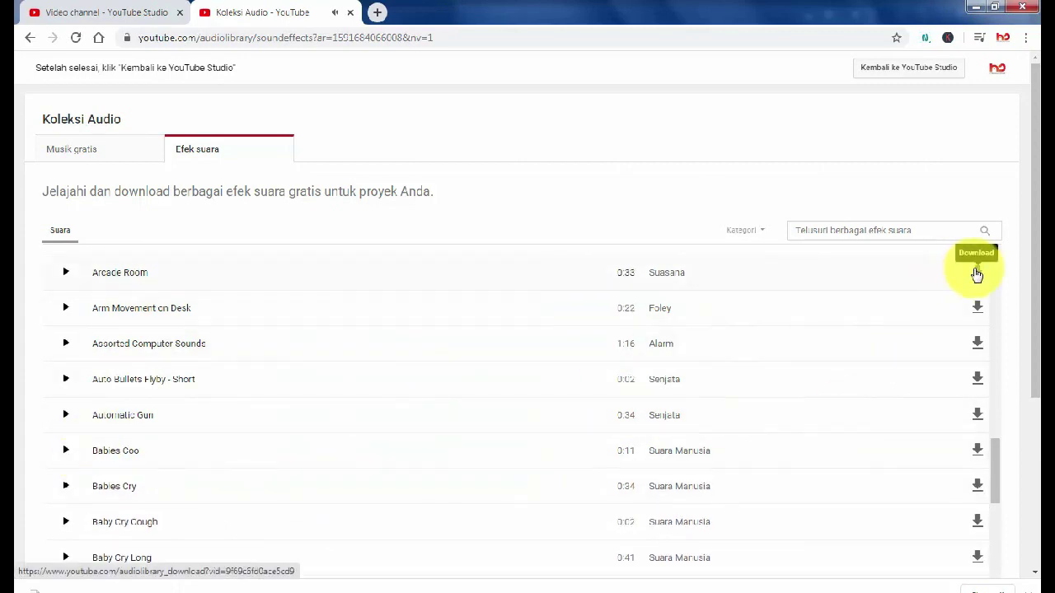
Download the Automatic Gun sound effect, check for its MP3 in the Downloads folder, and return to the browser.
click(977, 416)
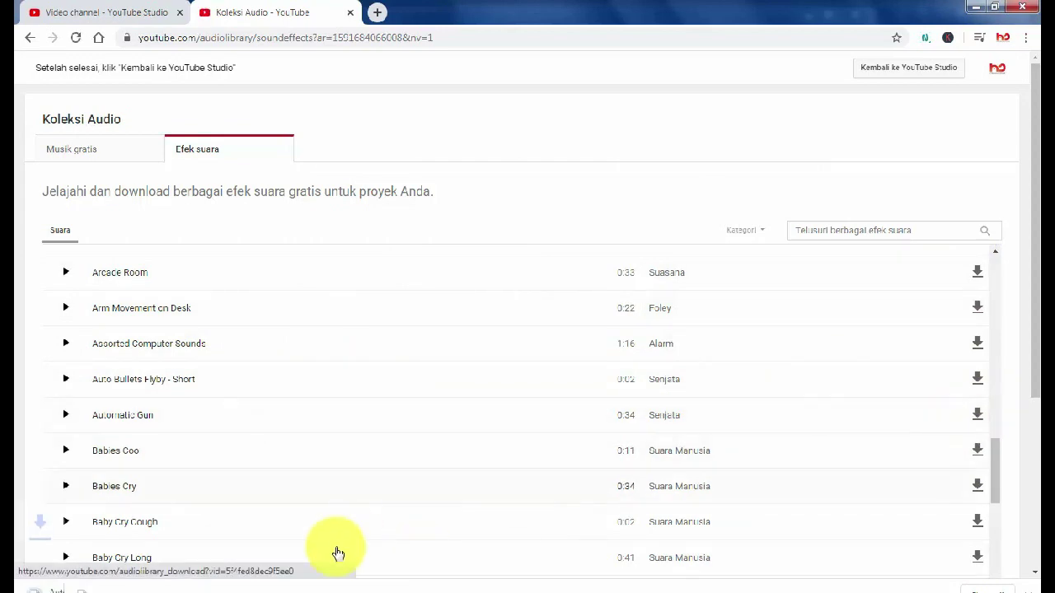
mouse_move(35, 590)
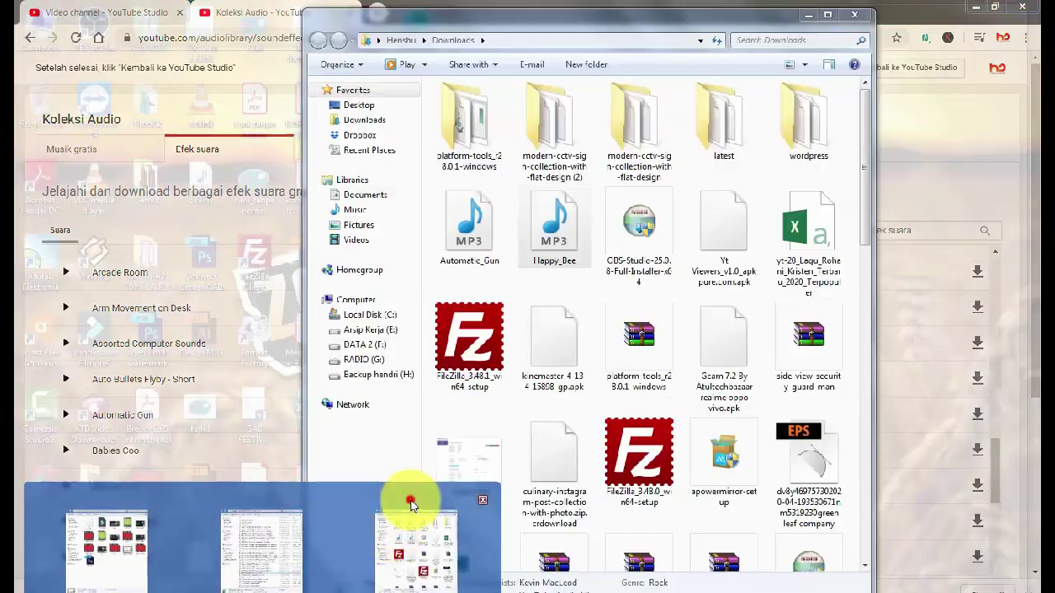
click(411, 504)
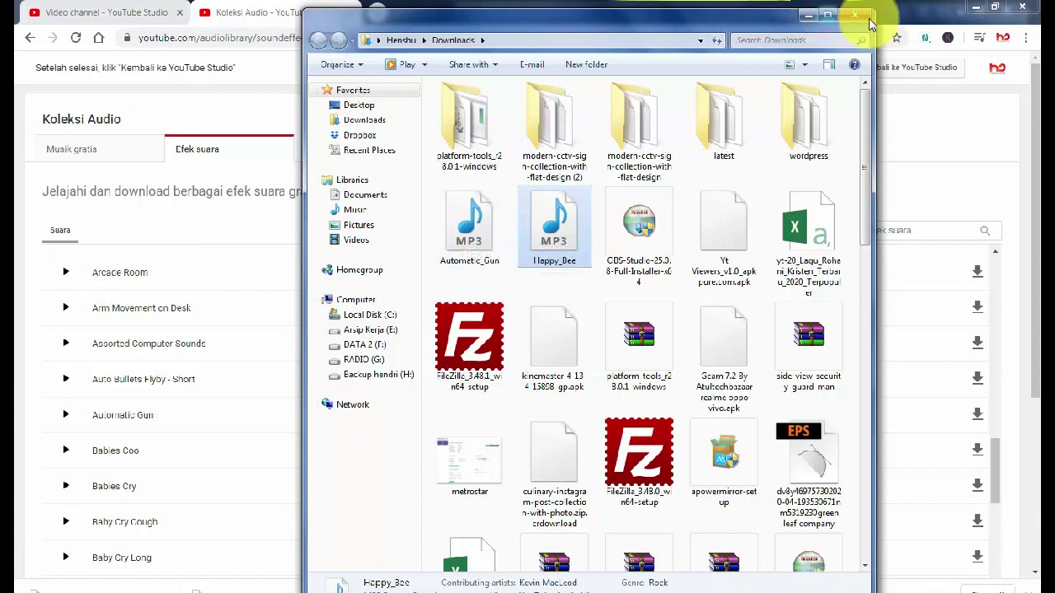
click(934, 38)
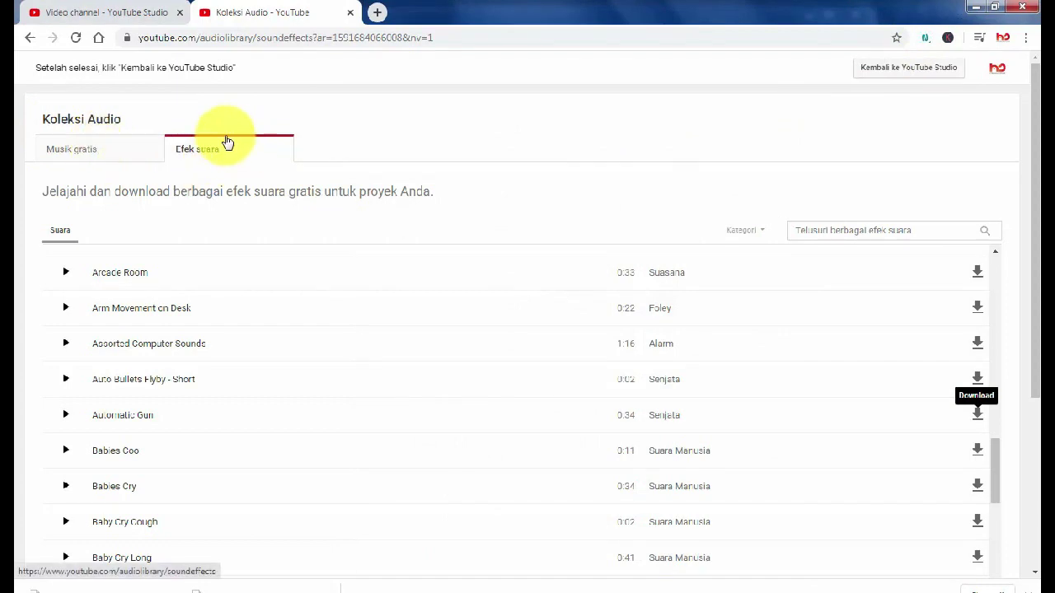
Switch to the Musik gratis collection and browse down through its list of free tracks.
click(75, 146)
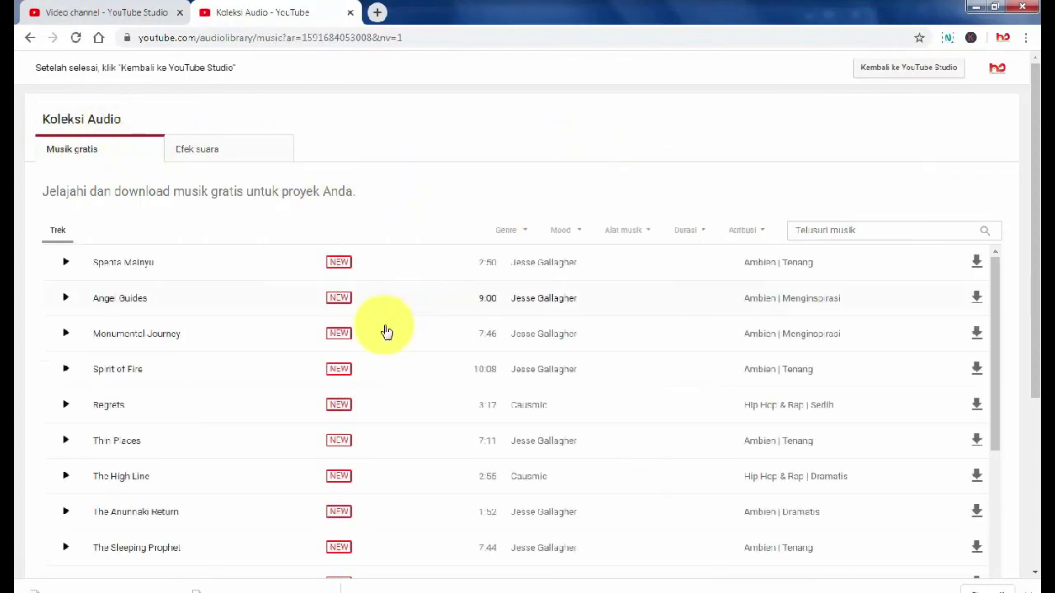
scroll(248, 398, down, 10)
scroll(248, 398, down, 15)
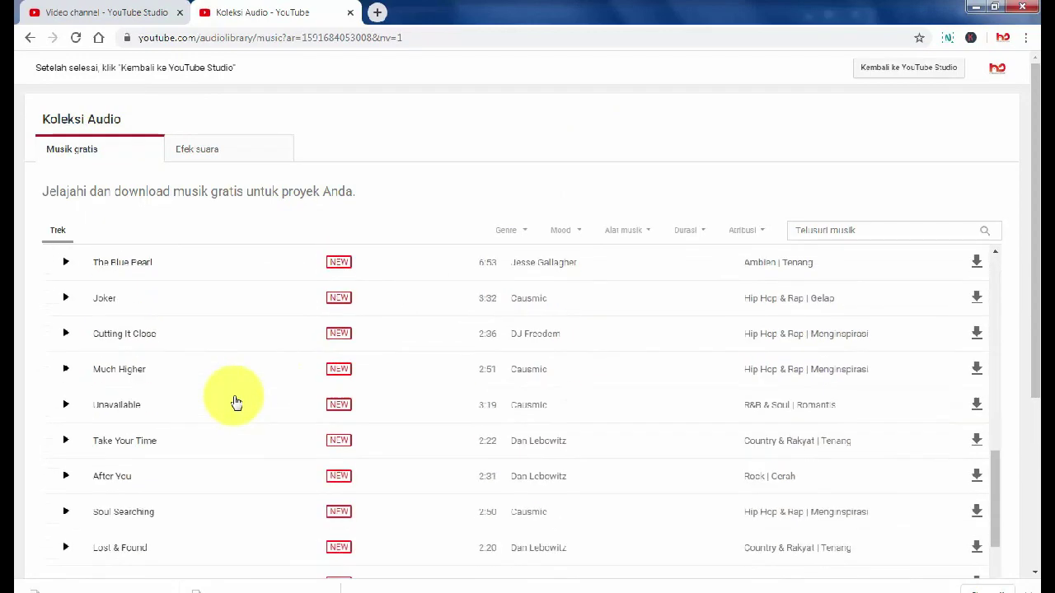
scroll(234, 402, down, 15)
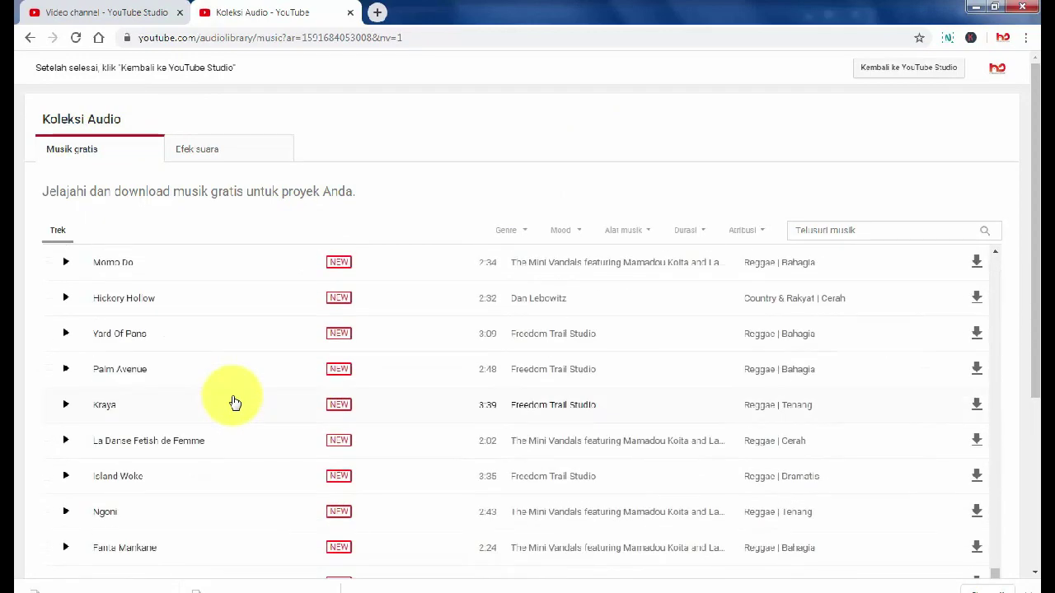
scroll(231, 403, down, 10)
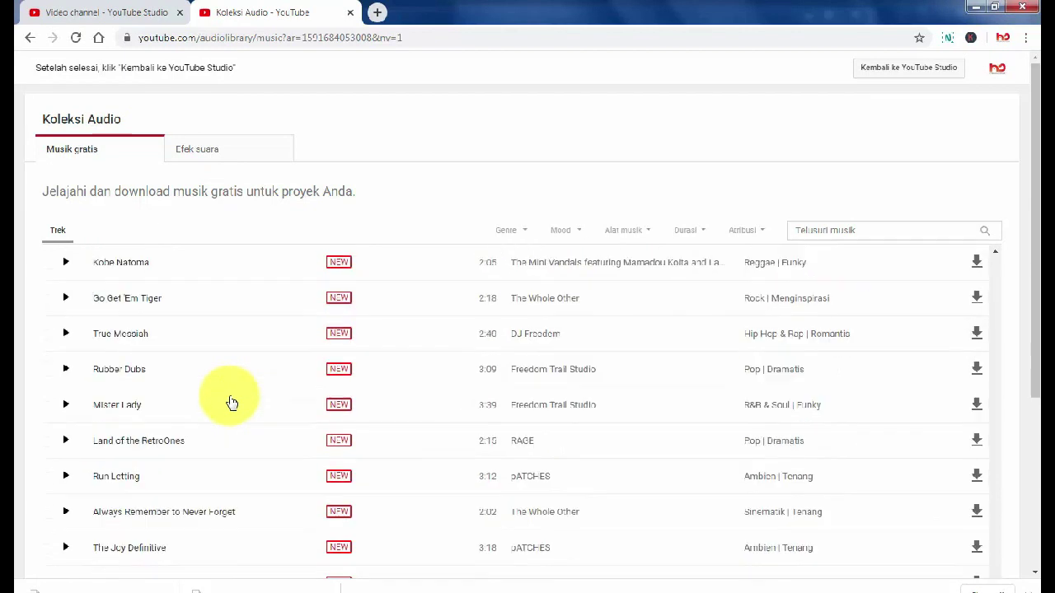
scroll(231, 403, down, 15)
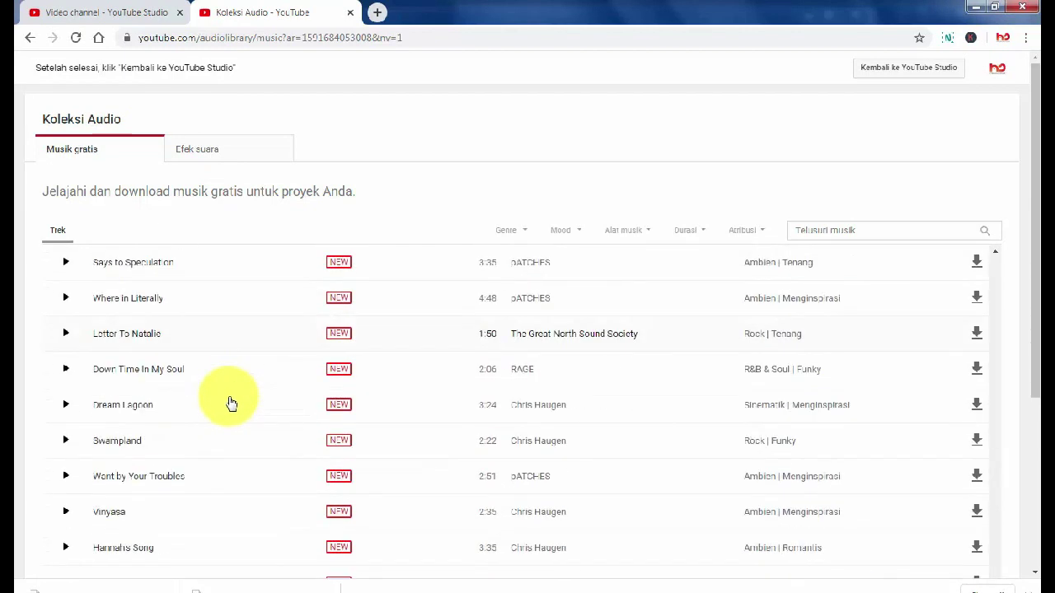
scroll(230, 403, down, 3)
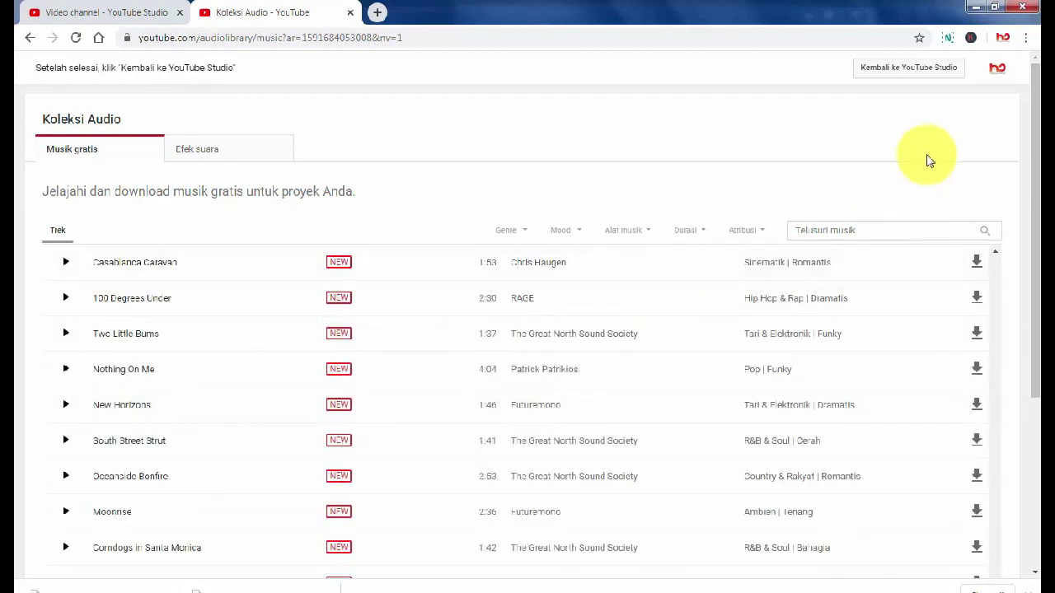
Open the channel's account menu from the audio library page.
click(1005, 76)
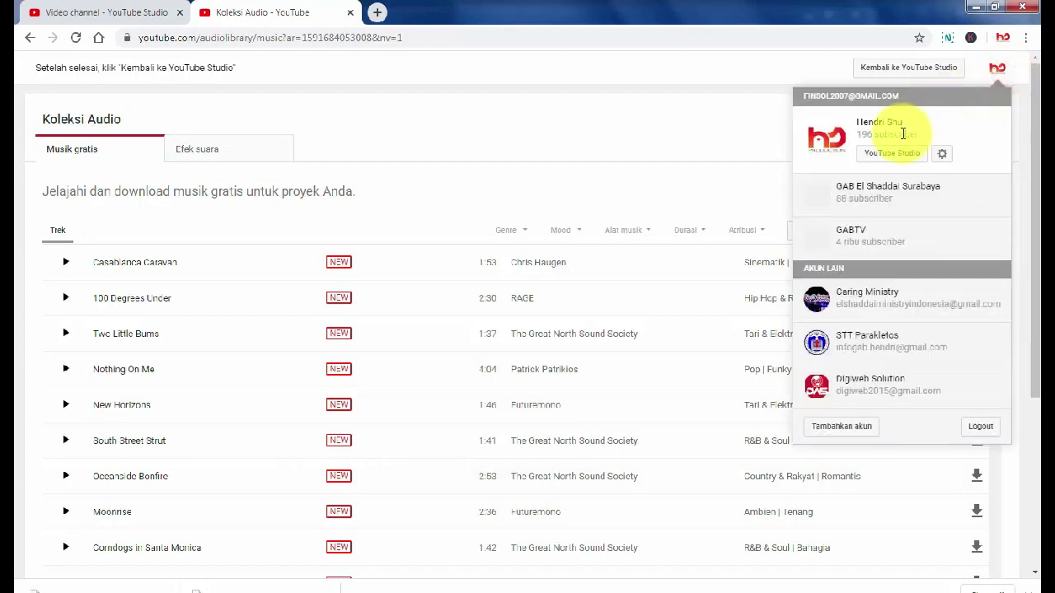